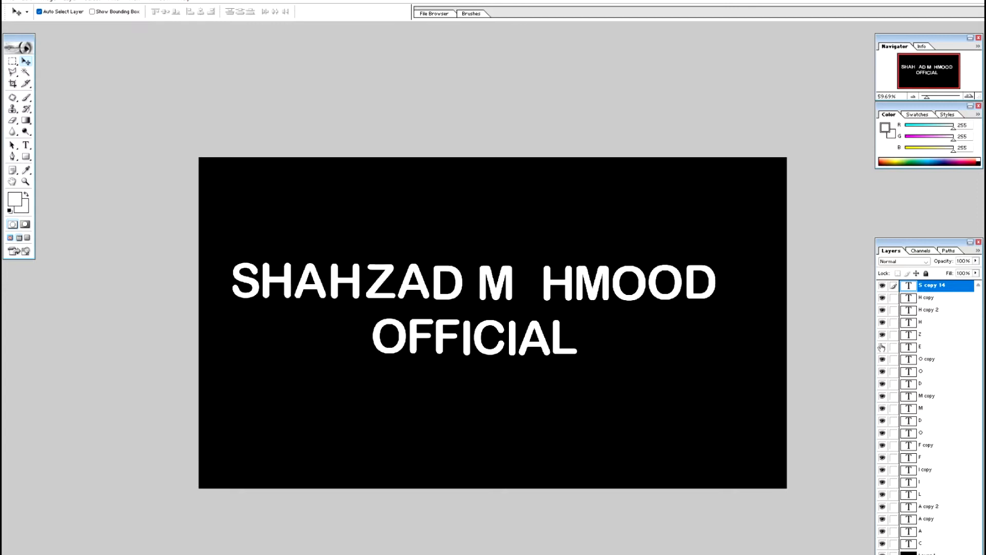
- Try moving the first A of the name out of its place and undo the move
scroll(880, 496, "up", 1)
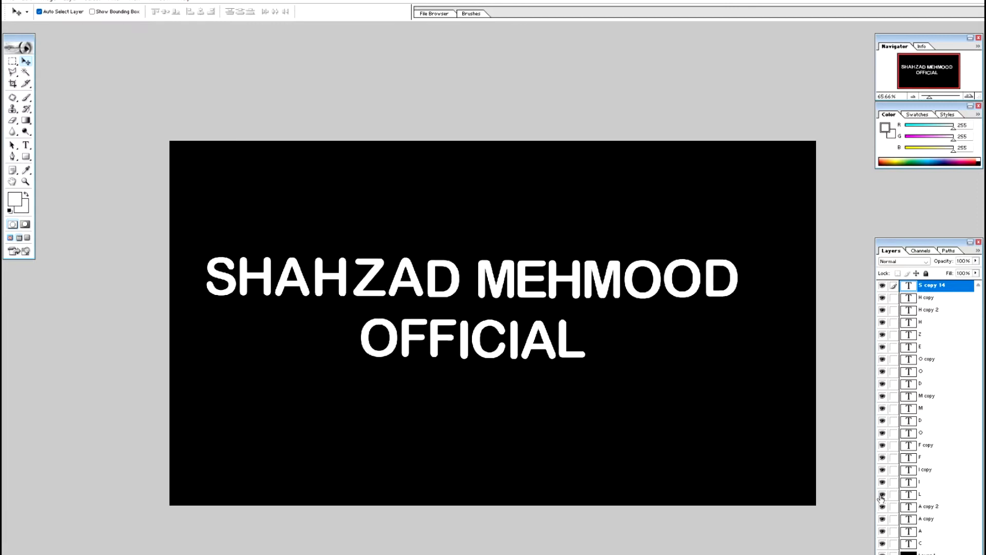
scroll(925, 418, "up", 1)
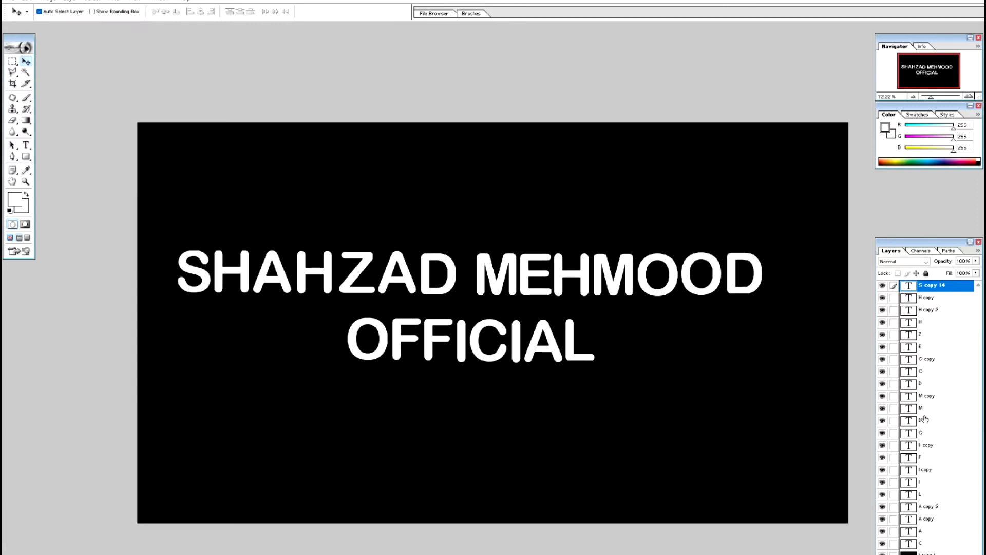
scroll(925, 418, "down", 1)
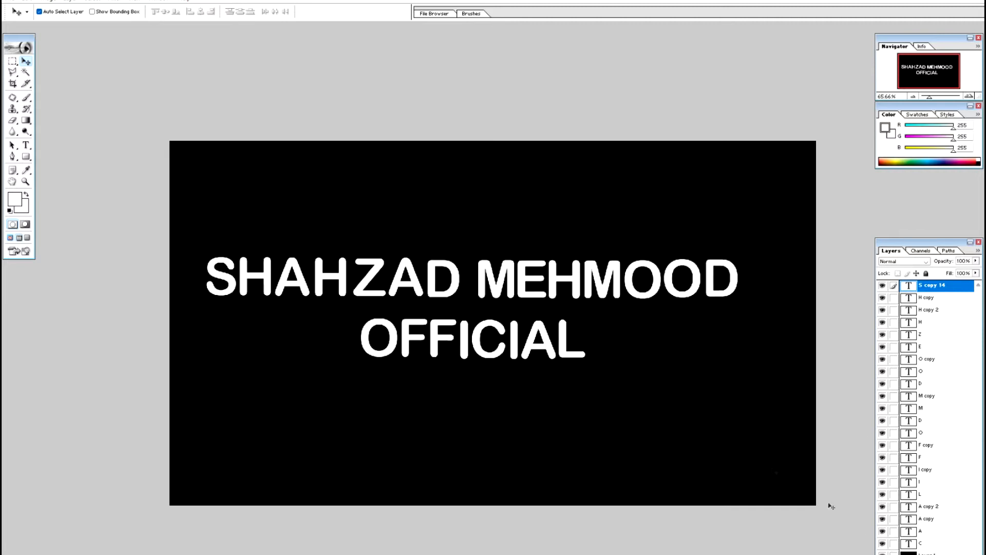
left_click(267, 283)
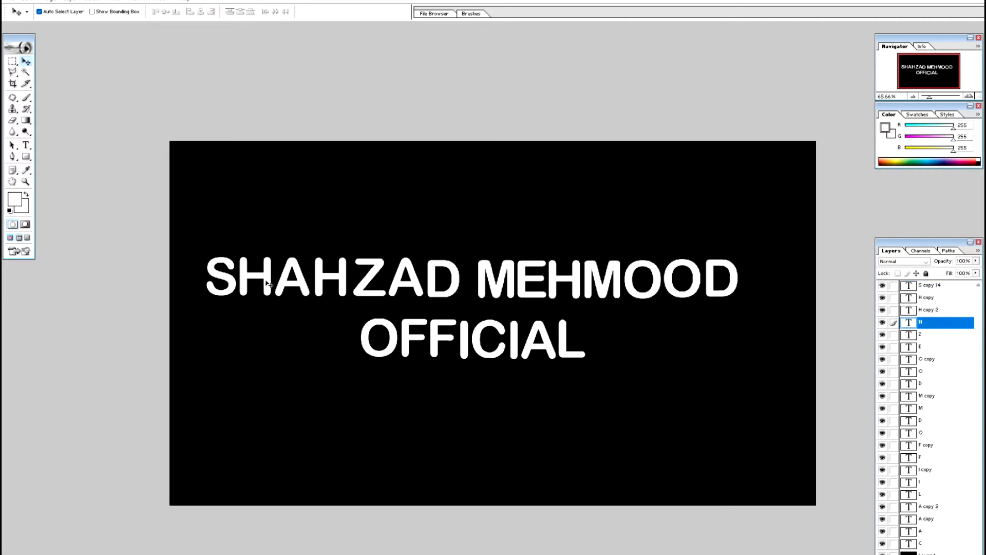
left_click_drag(305, 290, 275, 262)
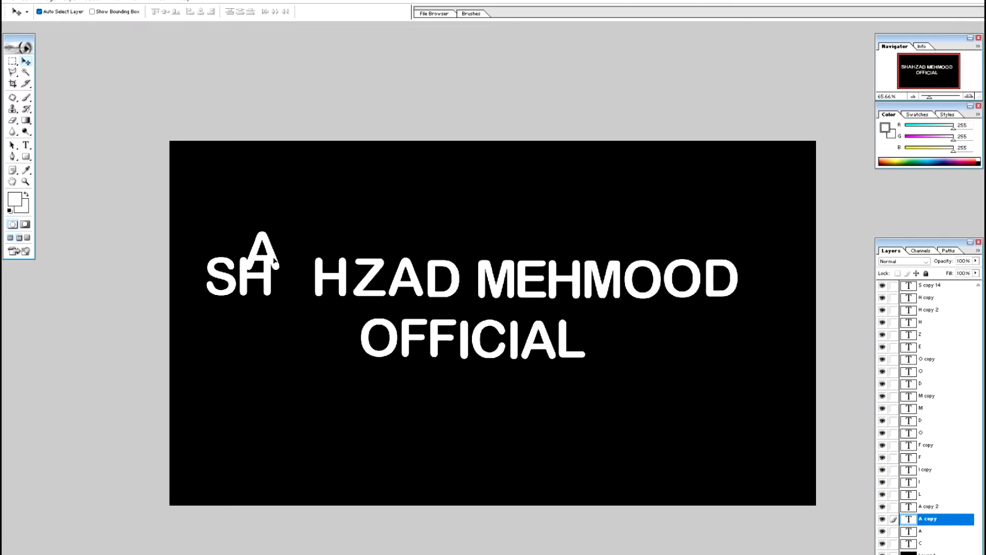
key("ctrl+z")
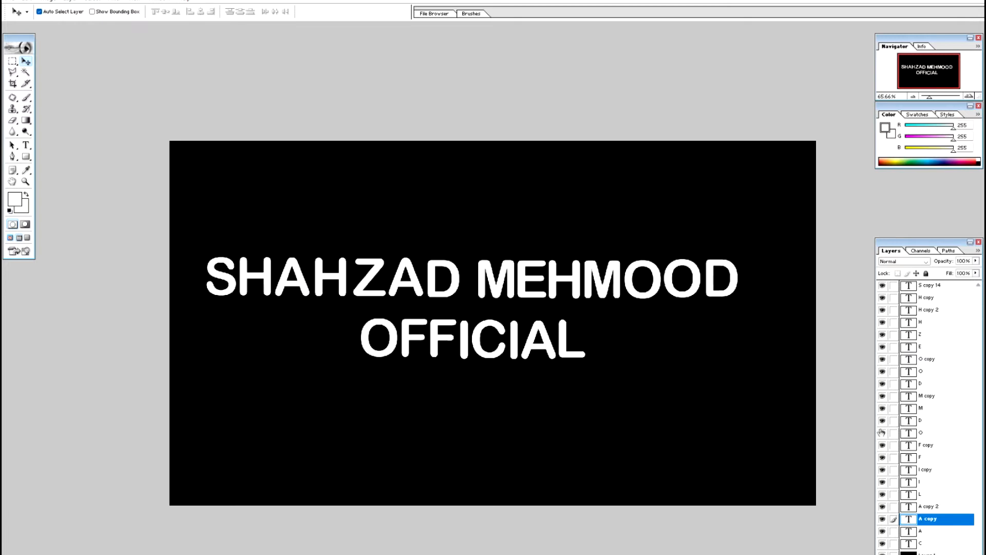
- Check which letters the S copy 14, H copy and C layers hold by toggling their visibility
left_click(882, 286)
left_click(882, 297)
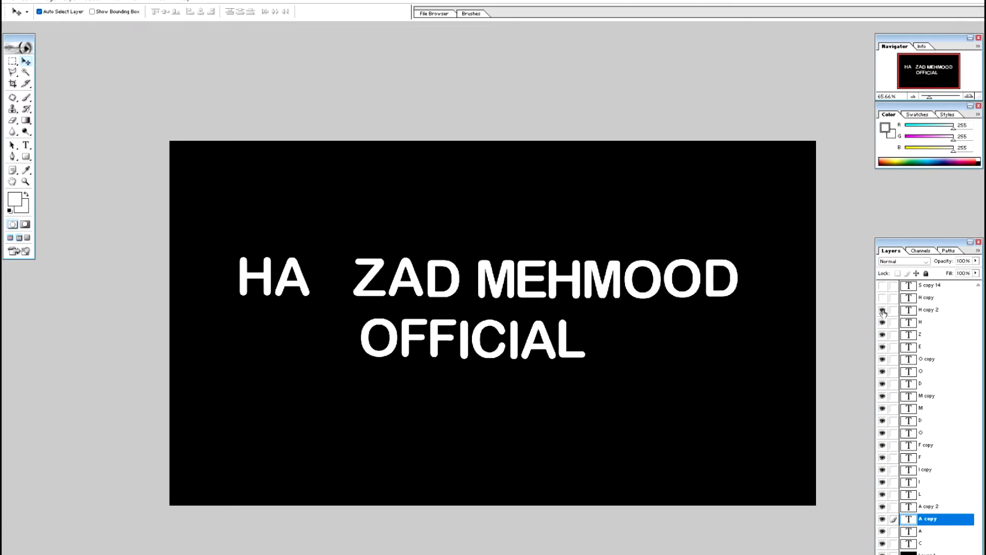
left_click(882, 309)
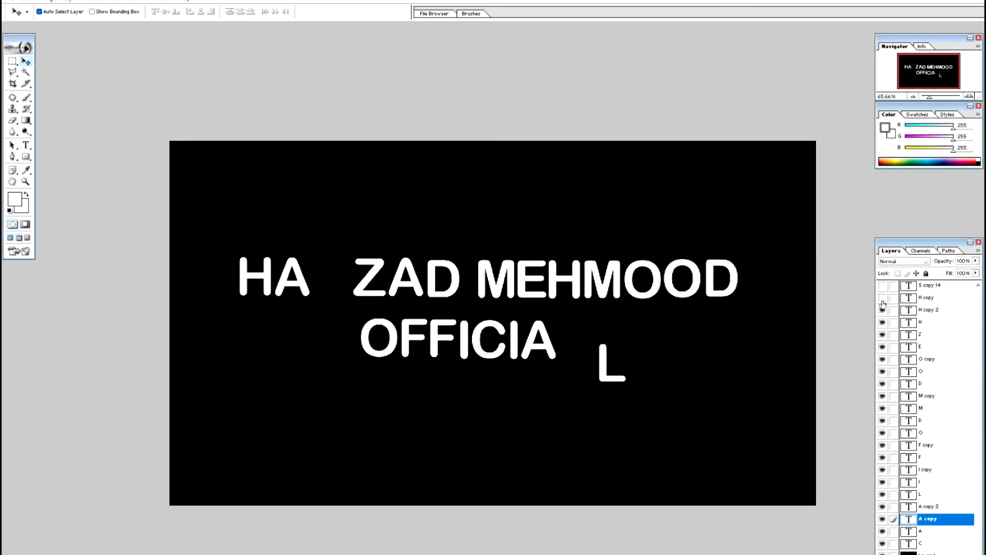
left_click(882, 297)
left_click(882, 285)
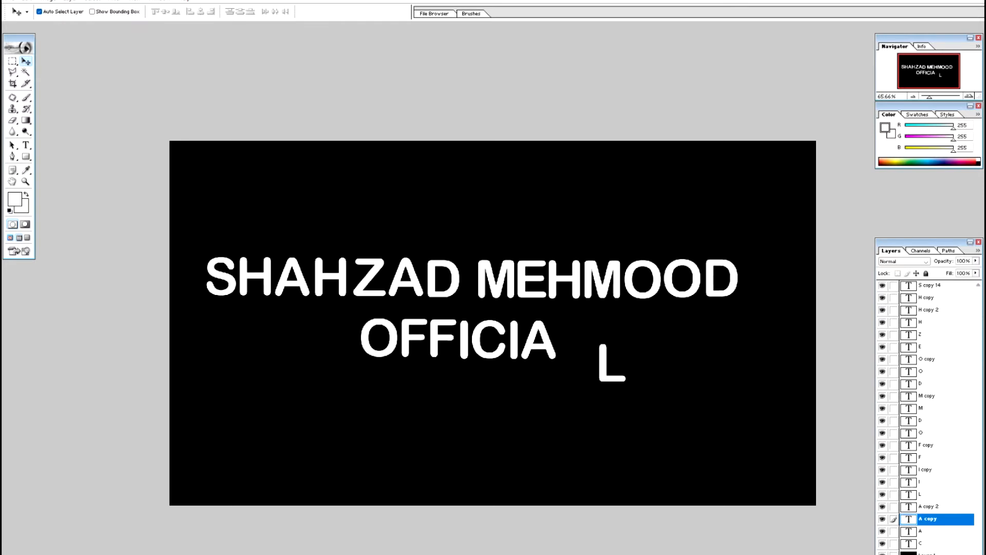
left_click(882, 544)
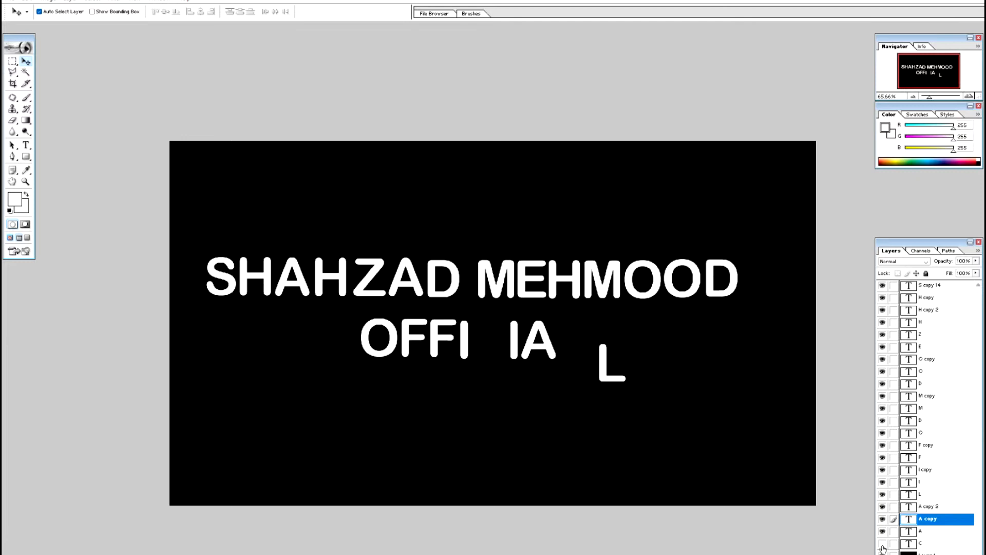
left_click(882, 544)
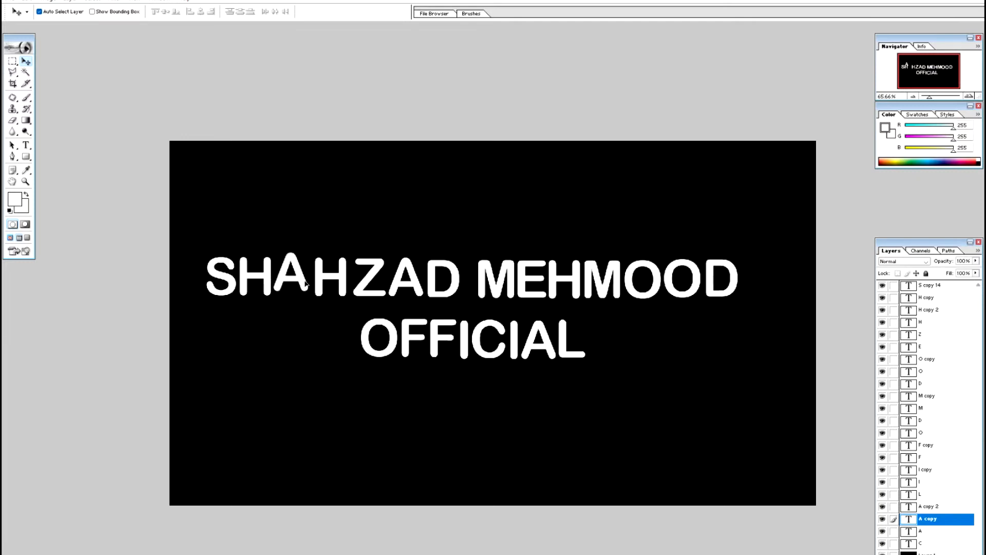
- Hide every letter layer from S copy 14 down to C, keeping only the black Layer 1 visible
left_click(883, 286)
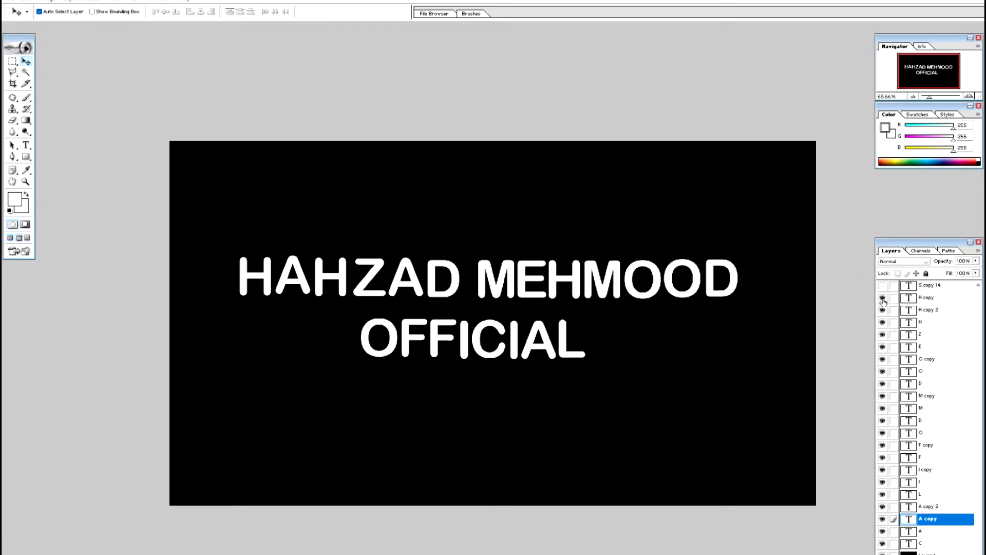
left_click(882, 298)
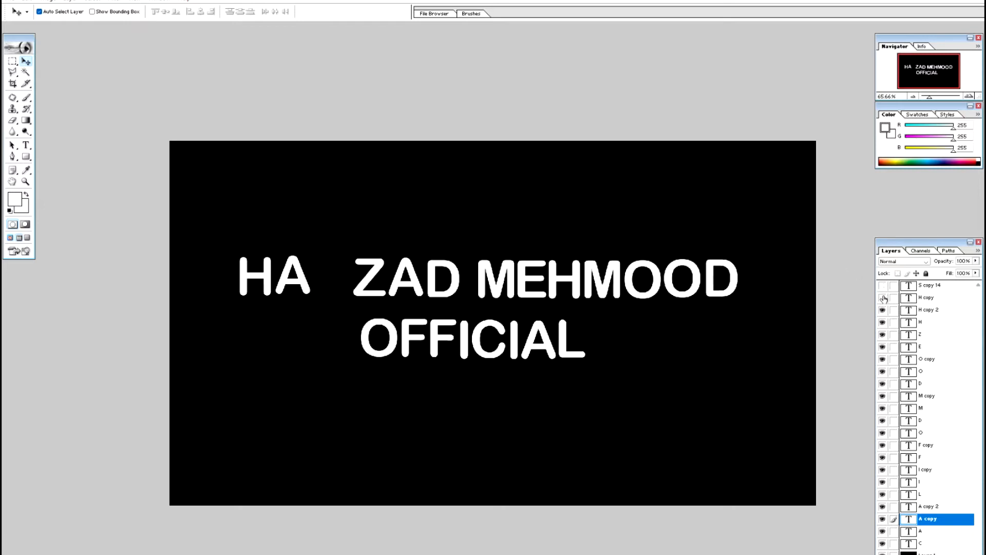
left_click(882, 311)
left_click(882, 323)
left_click(882, 334)
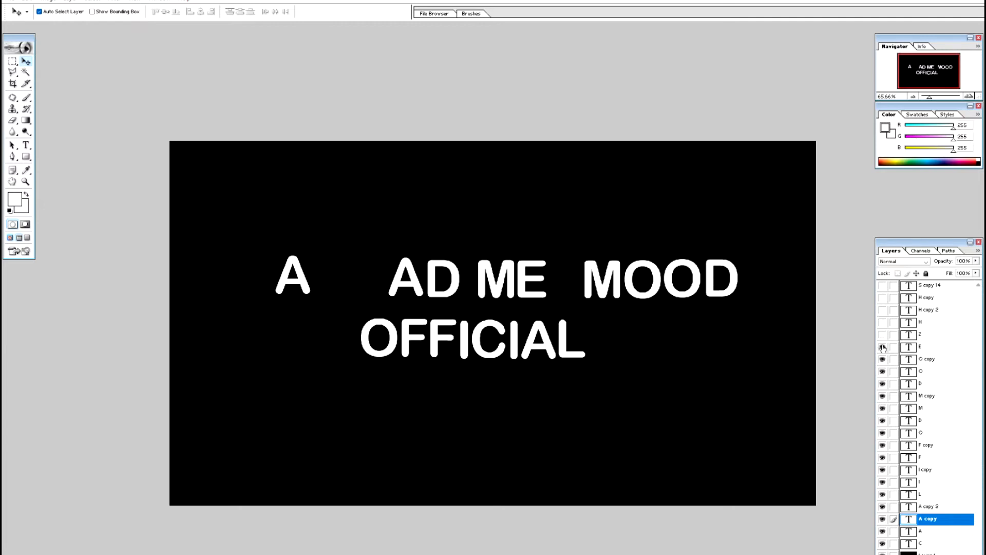
left_click(882, 348)
left_click(882, 360)
left_click(882, 372)
left_click(882, 384)
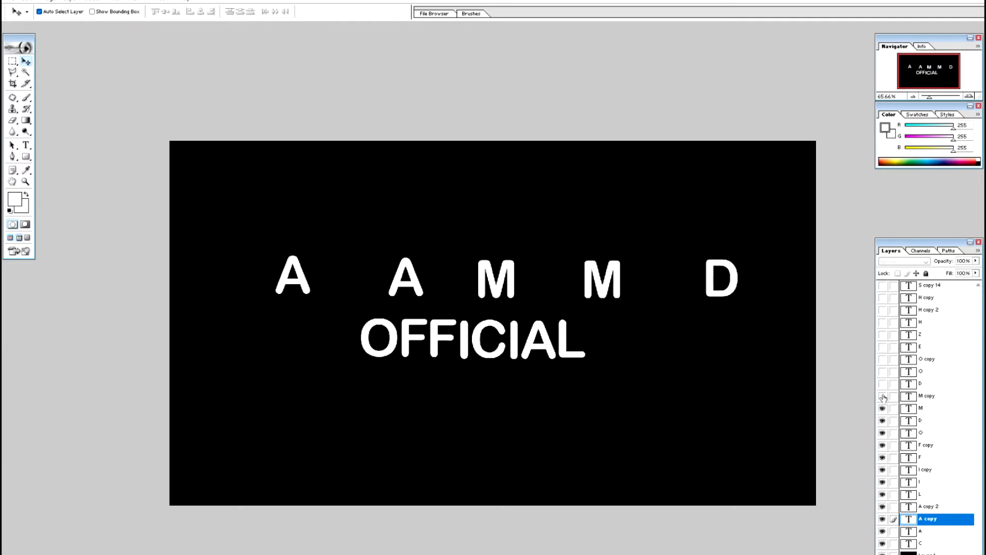
left_click(882, 396)
left_click(883, 409)
left_click(882, 421)
left_click(882, 434)
left_click(883, 445)
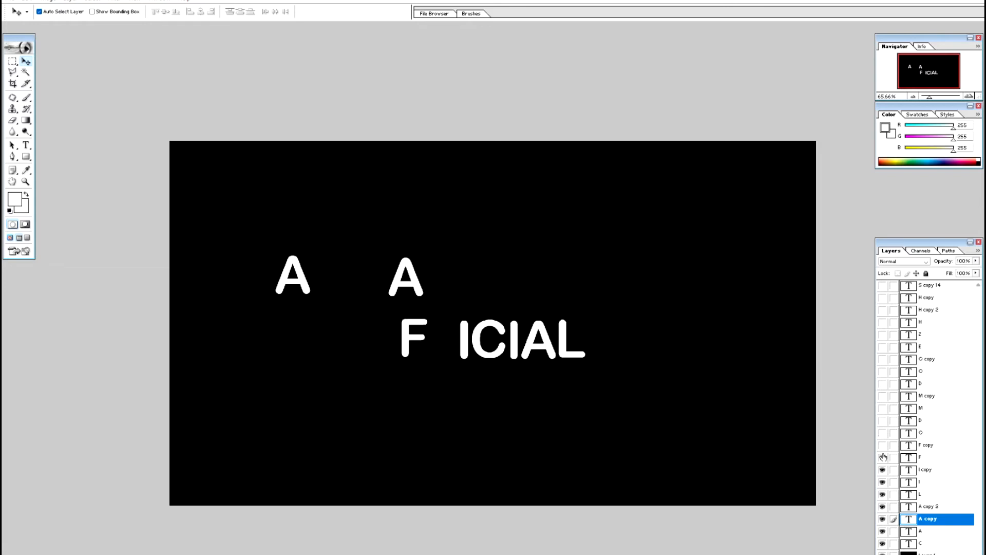
left_click(882, 457)
left_click(882, 470)
left_click(882, 482)
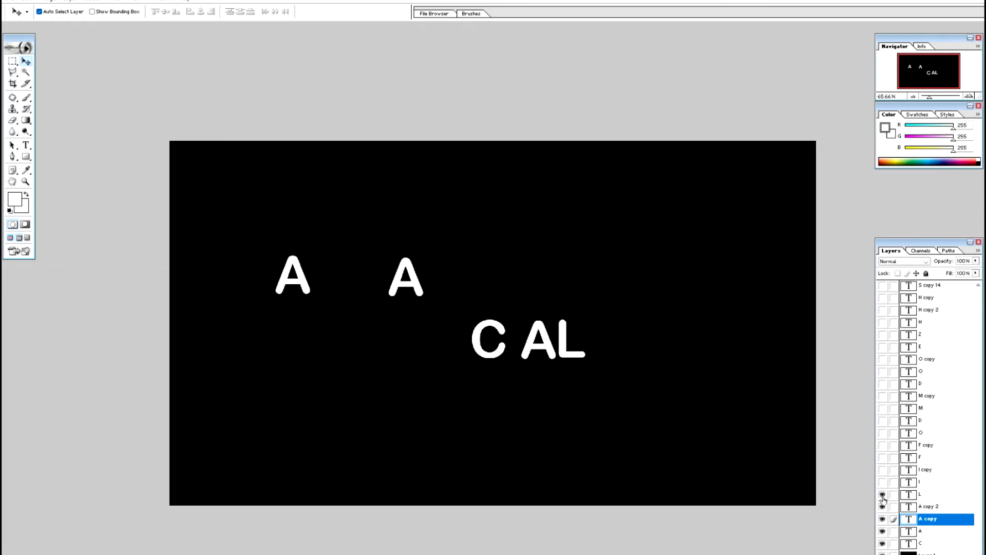
left_click(882, 494)
left_click(882, 507)
left_click(882, 519)
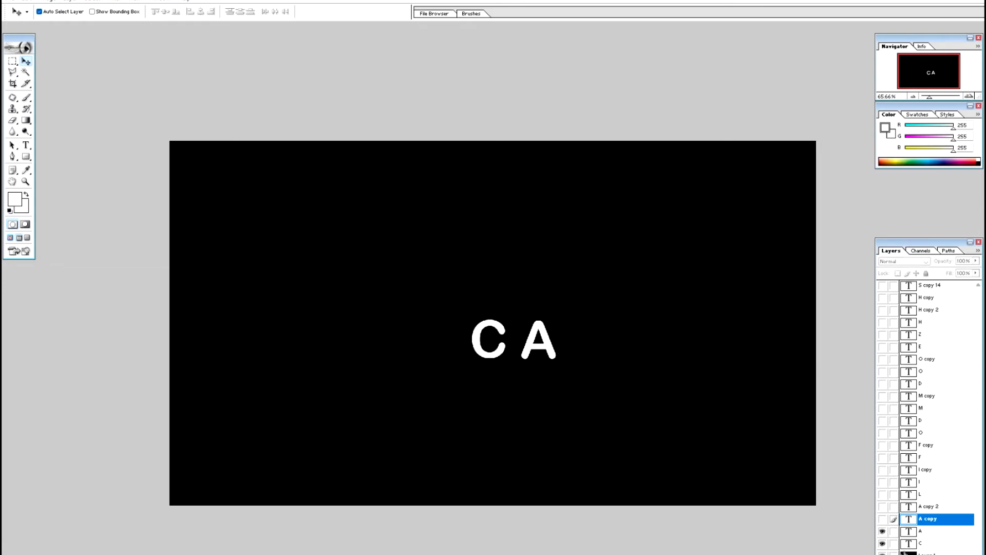
left_click(882, 531)
left_click(883, 543)
left_click(883, 553)
left_click(882, 553)
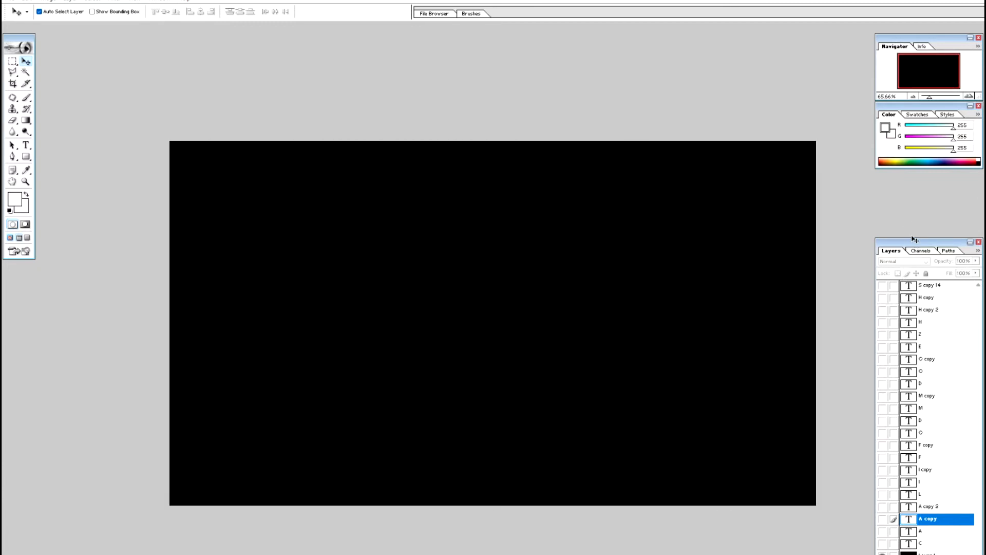
- Move the Layers palette higher and enlarge it in height and width so the whole layer list fits
left_click_drag(912, 245, 881, 169)
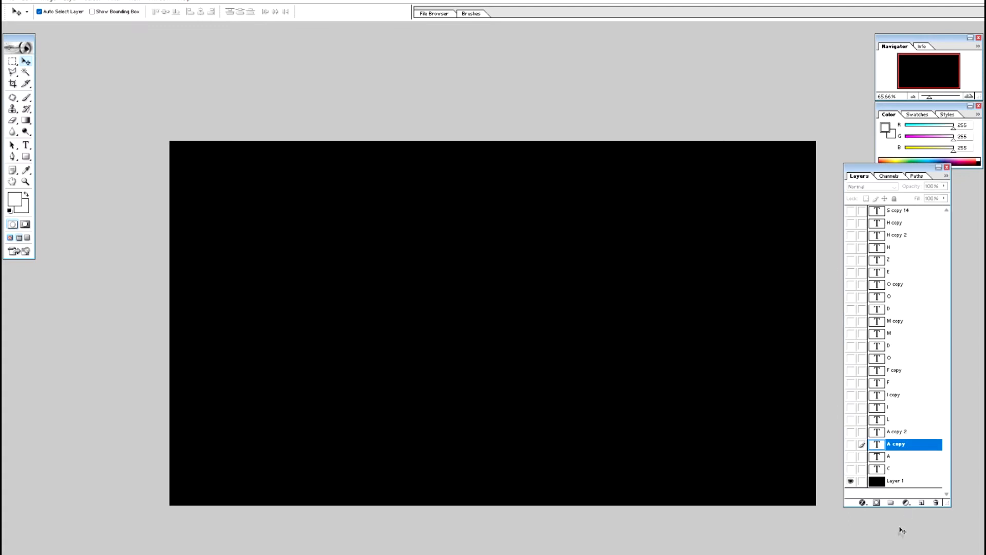
left_click_drag(900, 507, 900, 554)
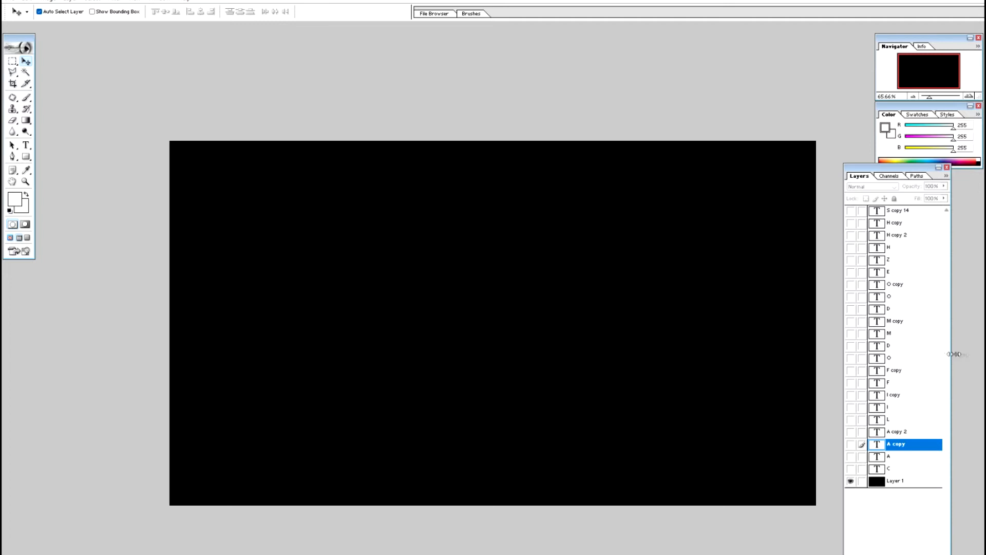
left_click_drag(950, 353, 980, 353)
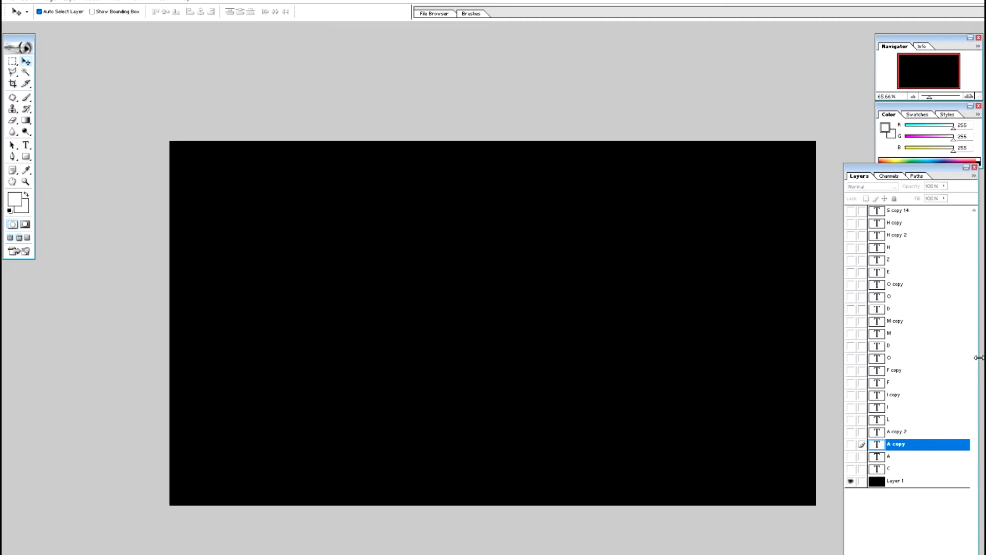
- Show the S copy 14 layer and delete the black background layer, Layer 1
left_click(850, 211)
left_click(633, 228)
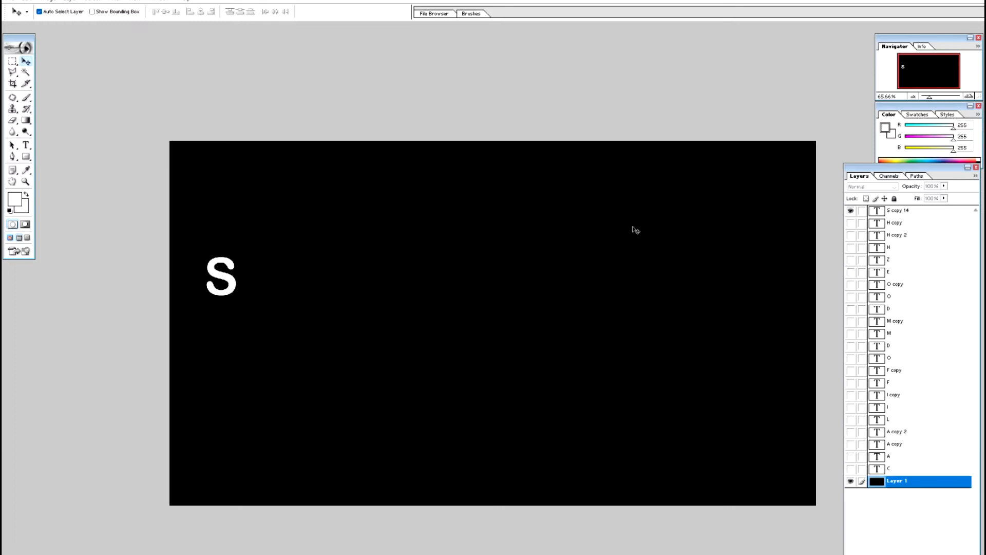
key("alt+l")
key("l")
left_click(633, 228)
key("alt+l")
key("l")
key("l")
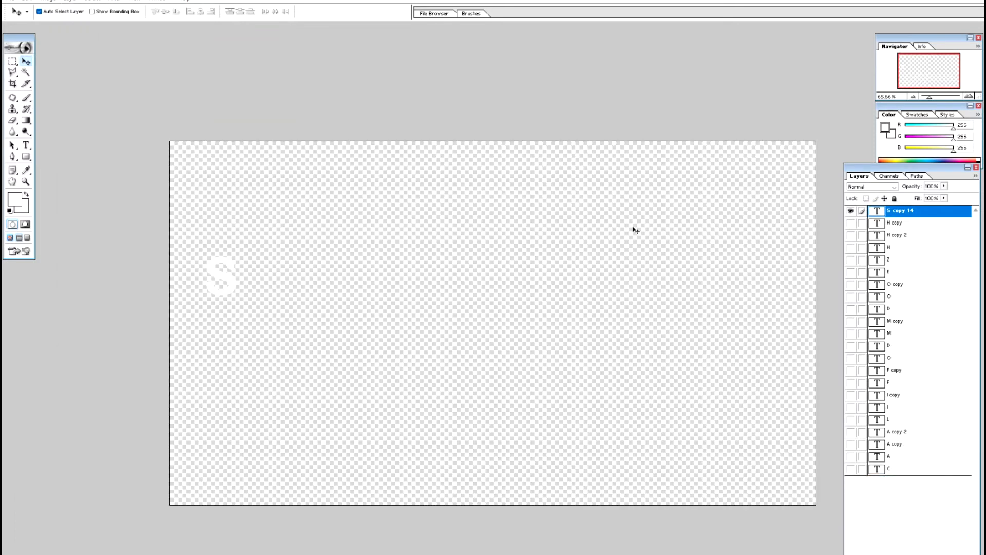
- Begin saving the document under a new name and create and open a LOGO folder on the Desktop
key("ctrl+shift+s")
left_click(30, 72)
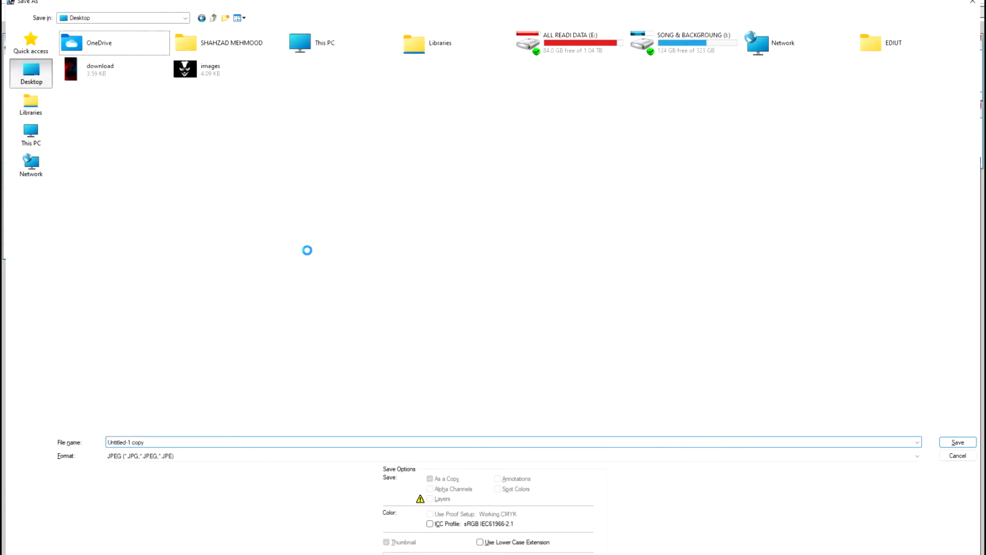
right_click(257, 156)
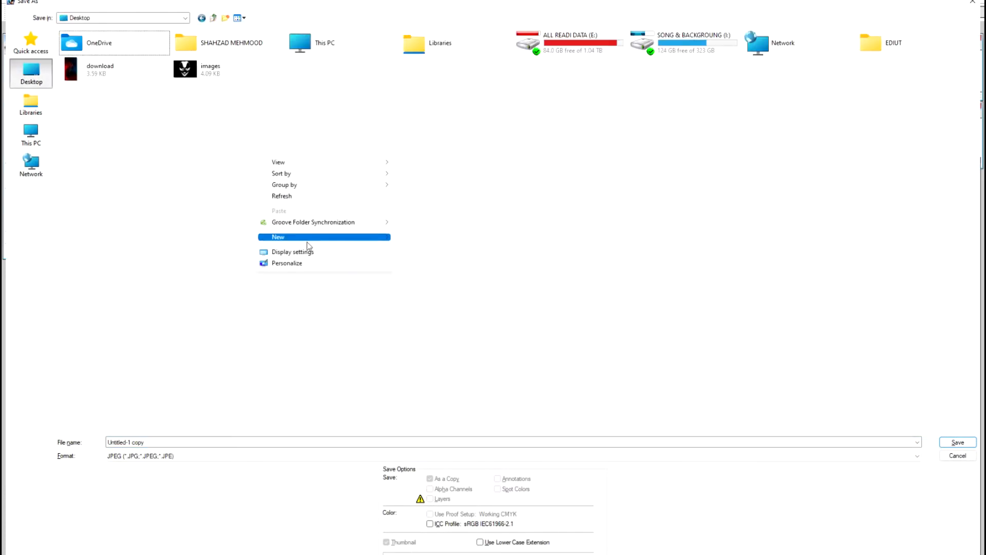
left_click(426, 237)
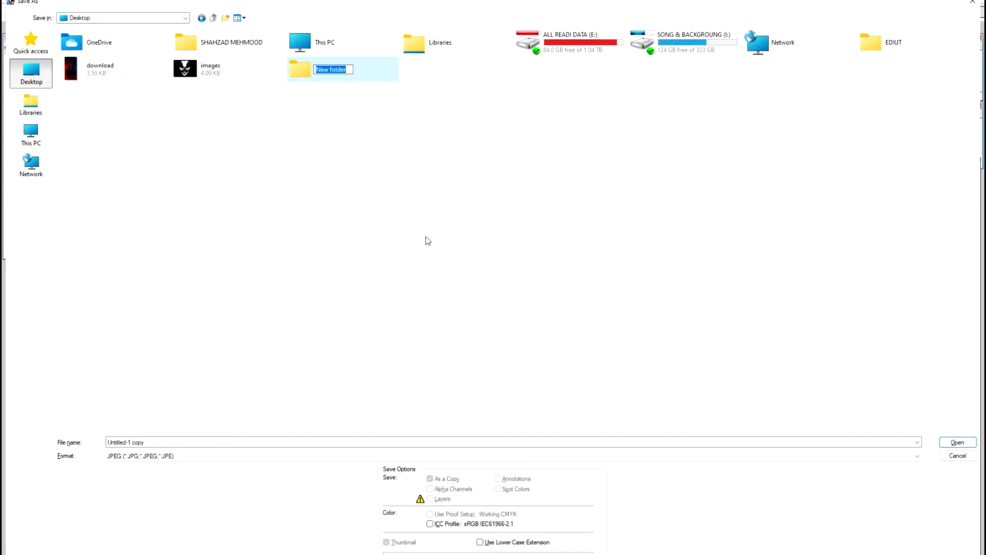
type("LOGO")
key("Return")
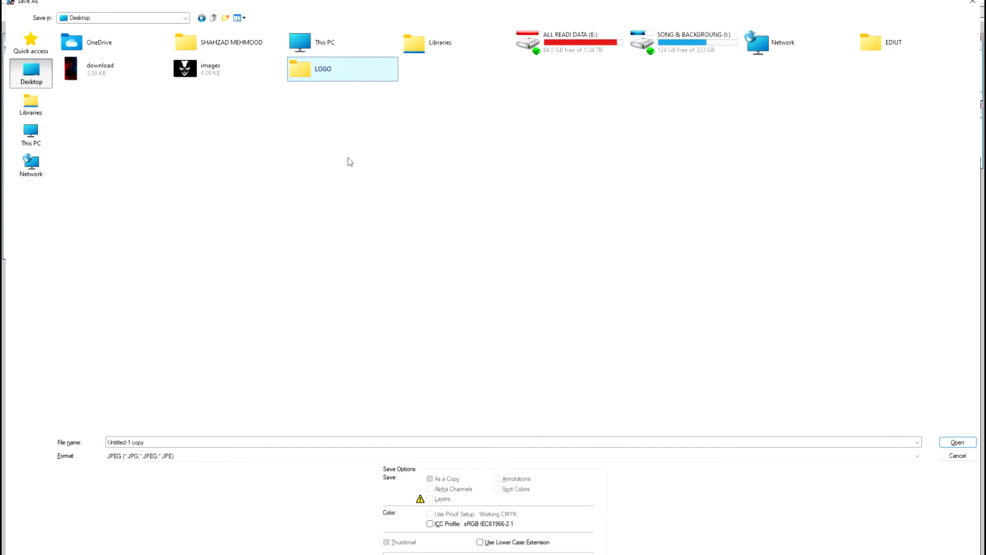
double_click(314, 72)
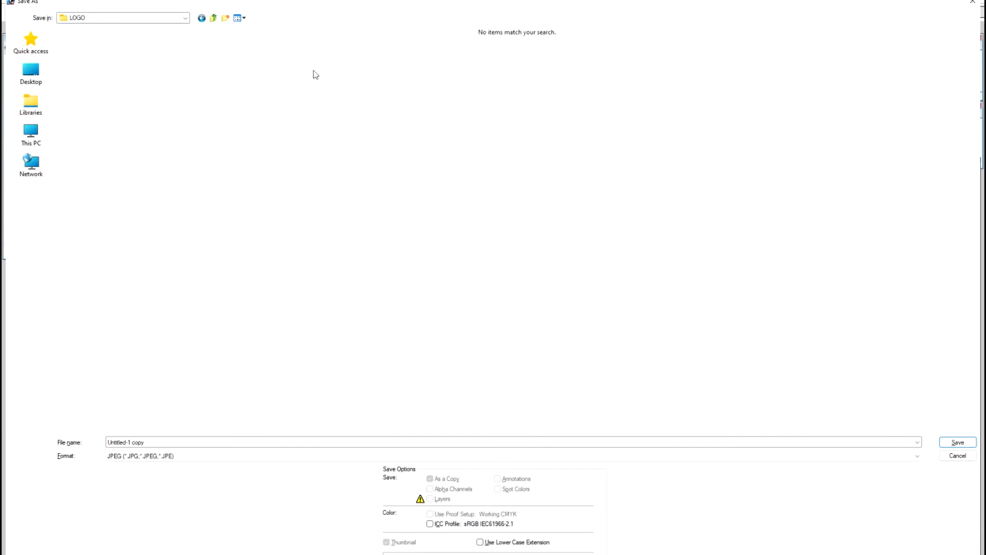
- Change the file format from JPEG and save the isolated letter in the LOGO folder as S
left_click(187, 454)
scroll(177, 334, "up", 1)
left_click(182, 254)
left_click(163, 441)
type("S")
key("Return")
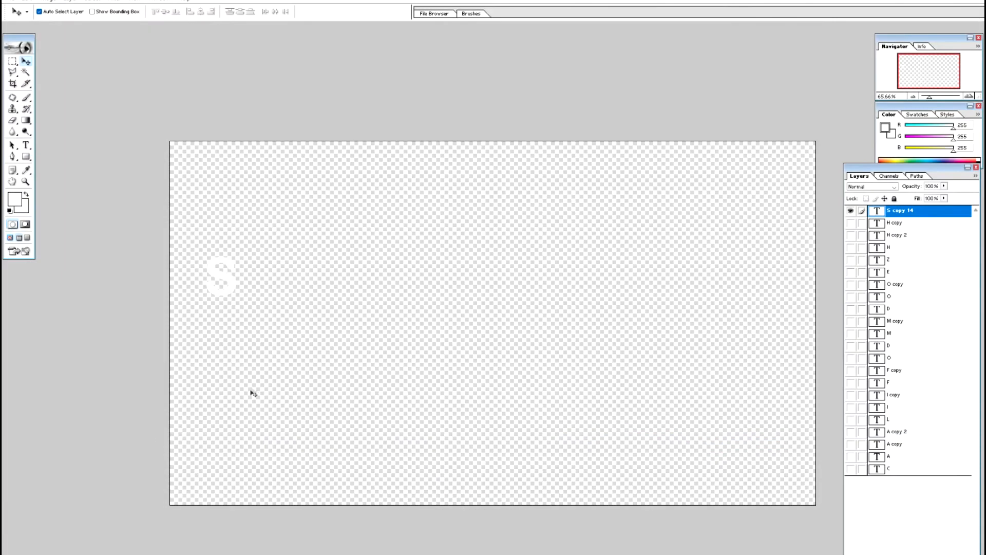
- Show the H layer that follows the S in the name and hide the S copy 14 layer
left_click(850, 222)
left_click(850, 223)
left_click(850, 235)
left_click(850, 235)
left_click(850, 248)
left_click(850, 211)
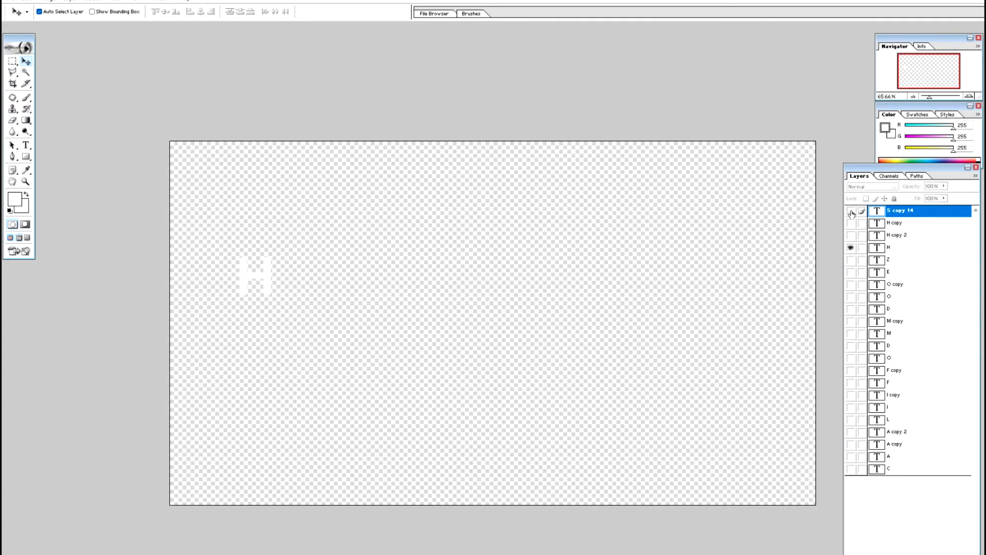
- Save the isolated H in the LOGO folder as 02, changing the file format from JPEG
key("ctrl+shift+s")
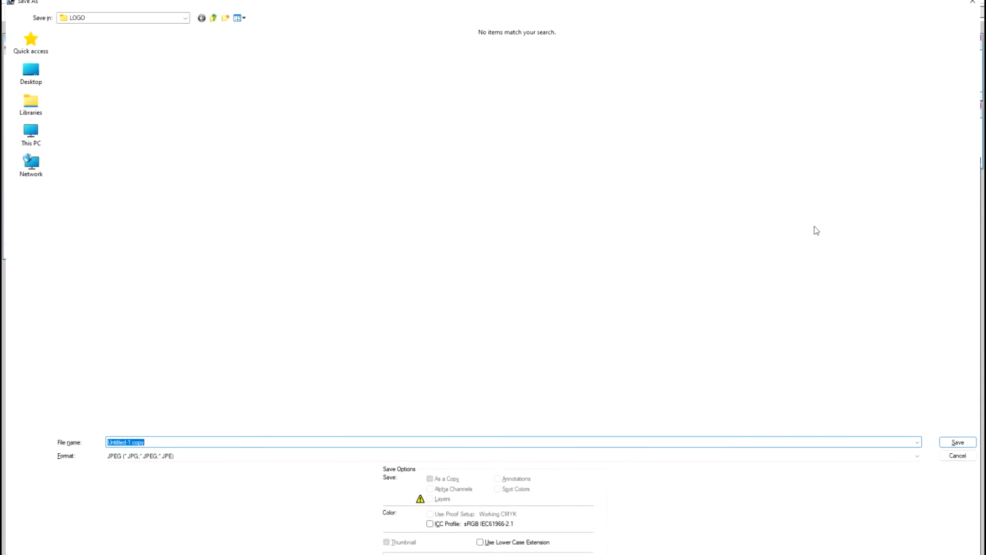
left_click(189, 457)
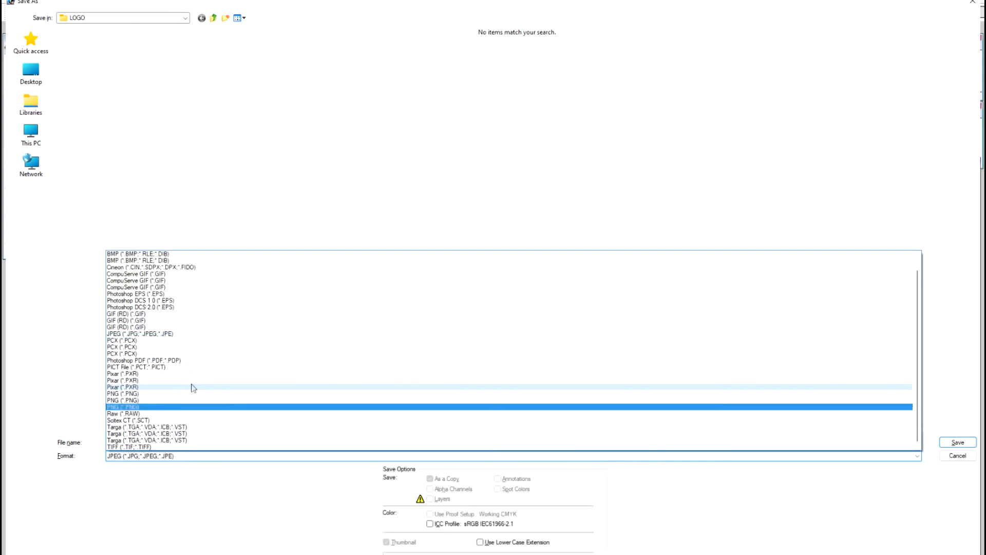
left_click(184, 254)
left_click(625, 440)
type("02")
key("Return")
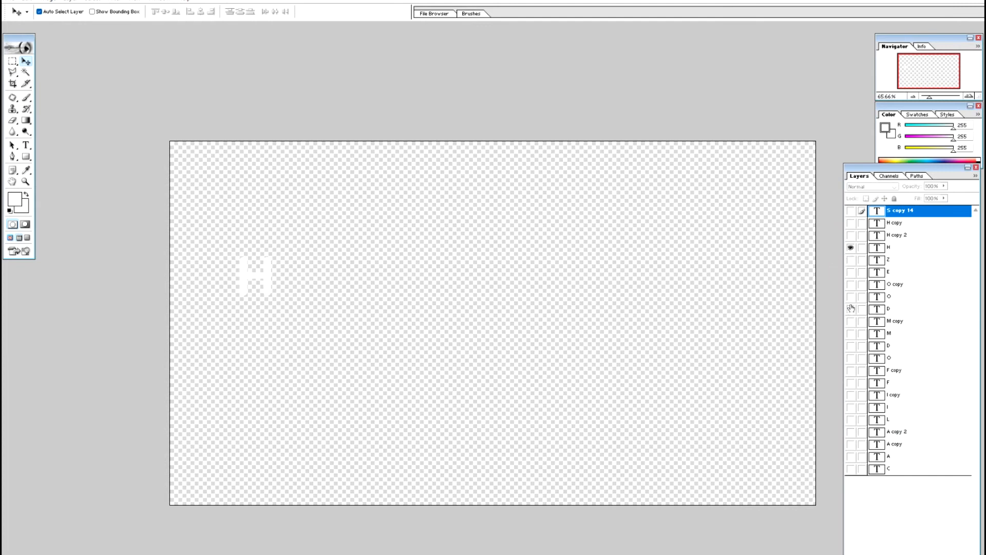
- Show the A copy layer and hide the H layer so only the first A is visible
left_click(851, 432)
left_click(850, 431)
left_click(850, 444)
left_click(850, 247)
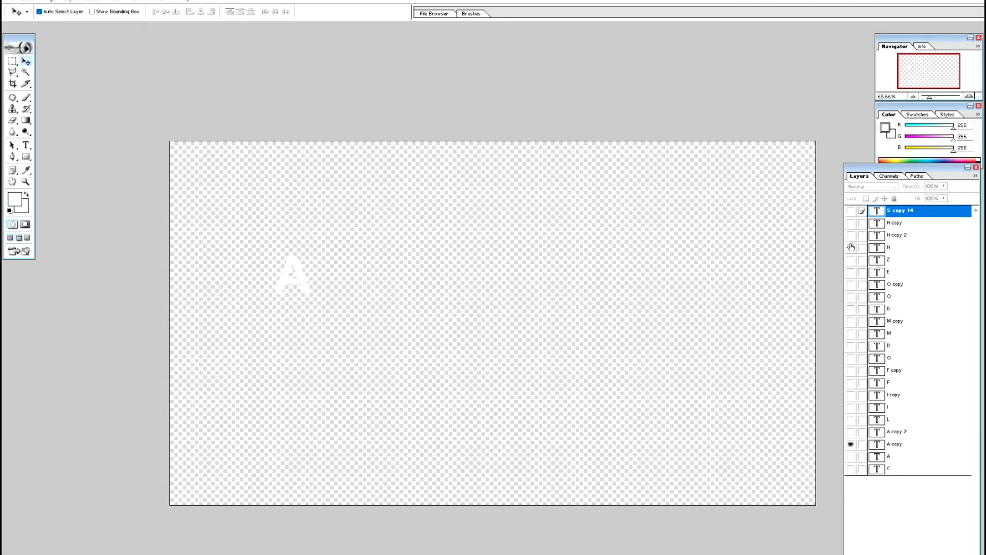
- Save the isolated first A in the LOGO folder as 03 in Photoshop PSD format
key("ctrl+shift+s")
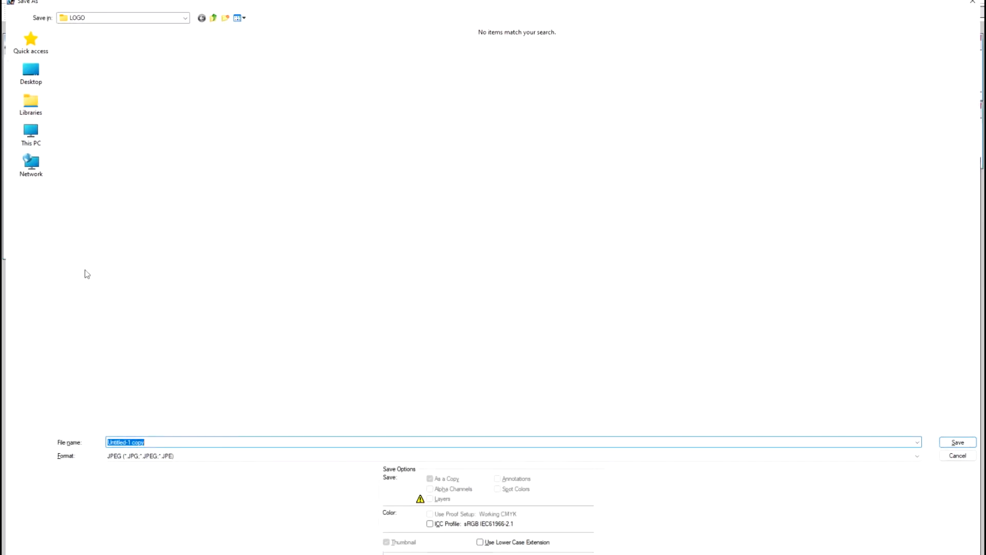
left_click(162, 456)
left_click(138, 254)
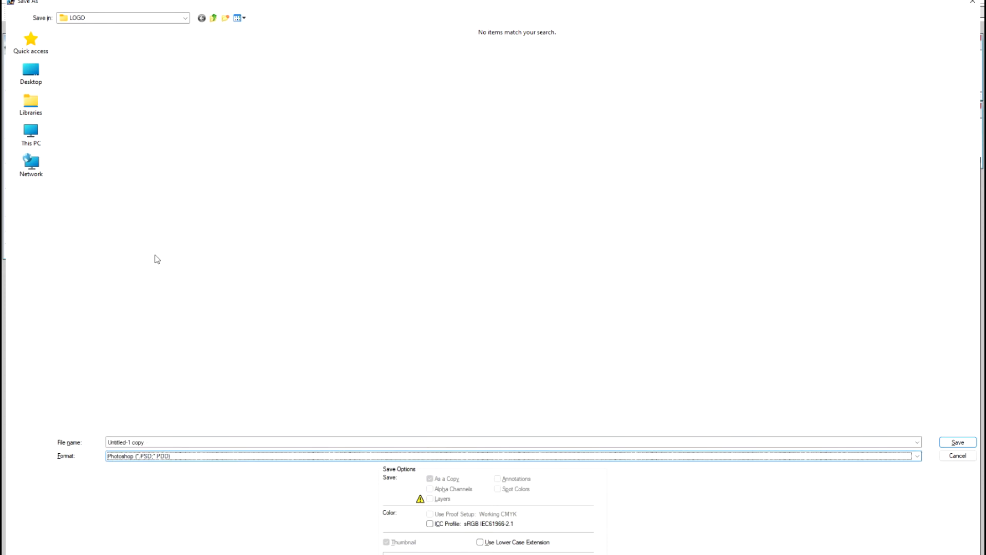
left_click(189, 442)
type("03")
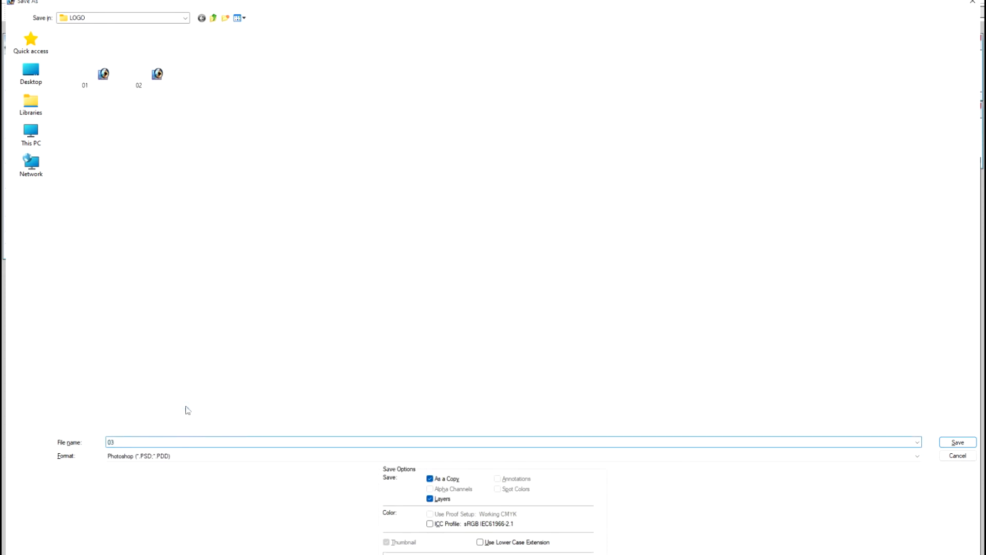
key("Return")
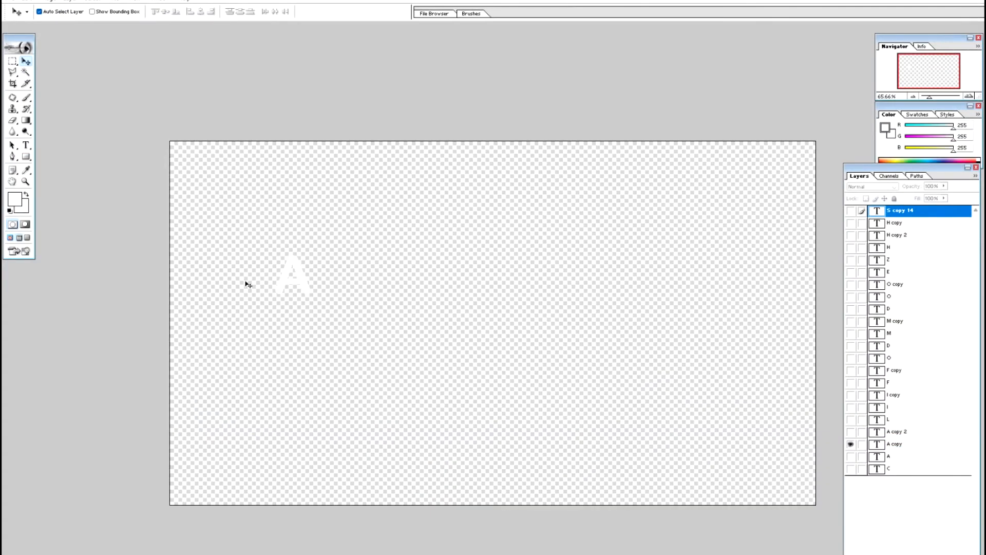
- Show the H copy layer and hide the A copy layer so only the second H is visible
left_click(851, 247)
left_click(851, 248)
left_click(851, 235)
left_click(851, 235)
left_click(852, 248)
left_click(851, 248)
left_click(851, 223)
left_click(851, 445)
- Save the isolated second H in the LOGO folder as 04 in Photoshop PSD format
key("ctrl+shift+s")
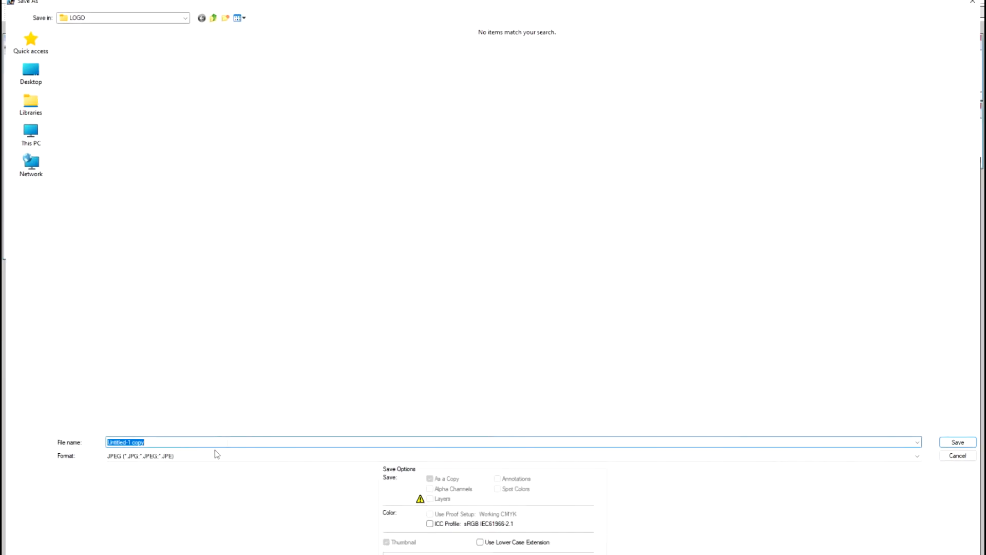
left_click(189, 455)
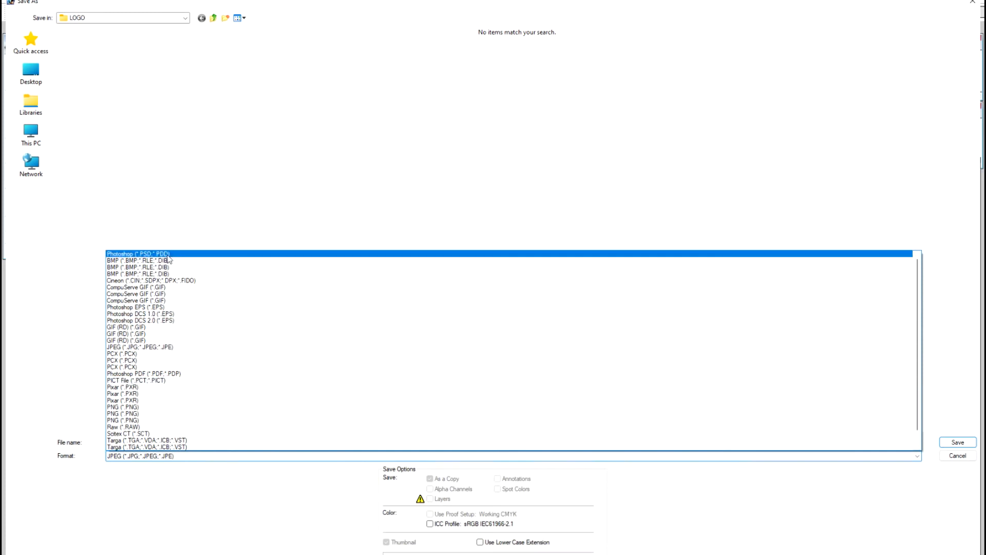
left_click(138, 254)
left_click(183, 443)
type("0")
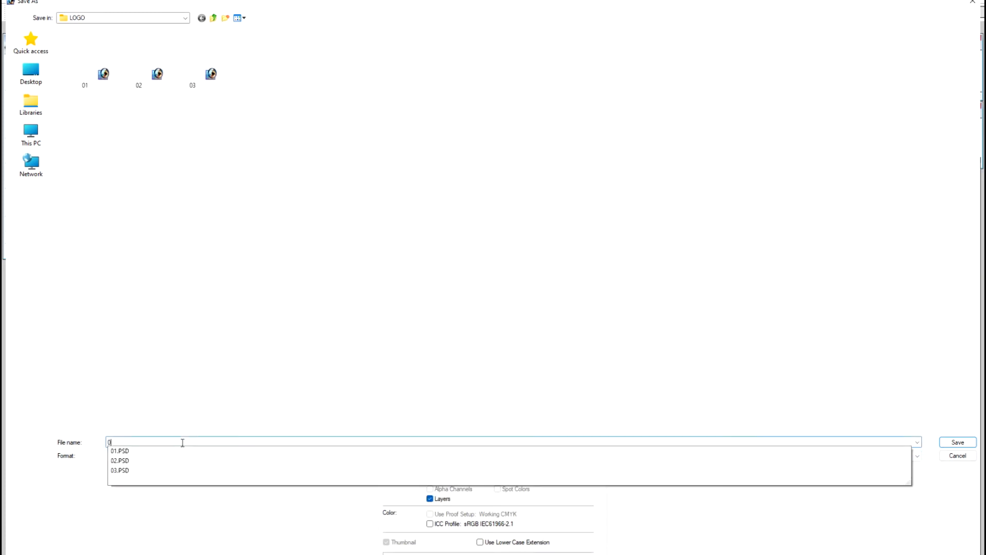
type("3")
key("BackSpace")
type("4")
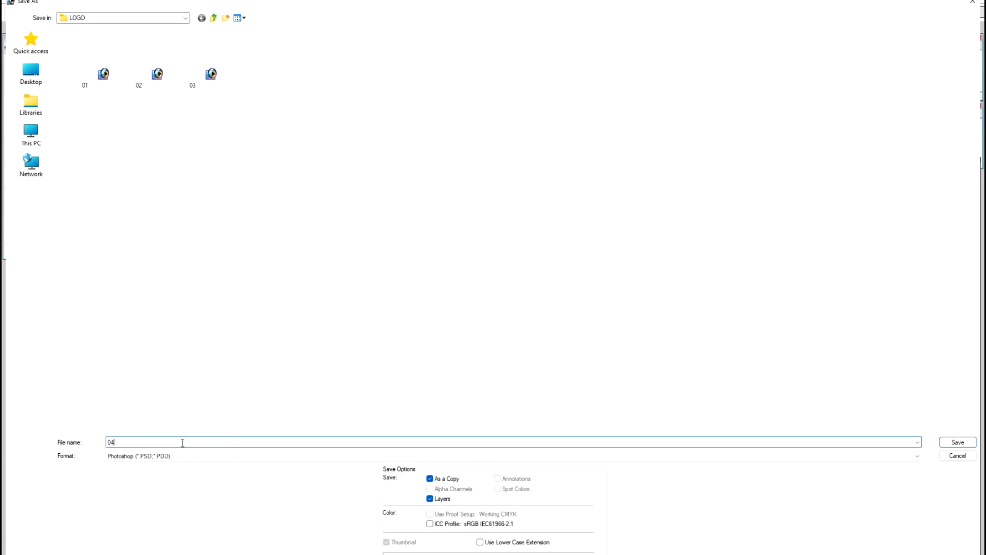
key("Return")
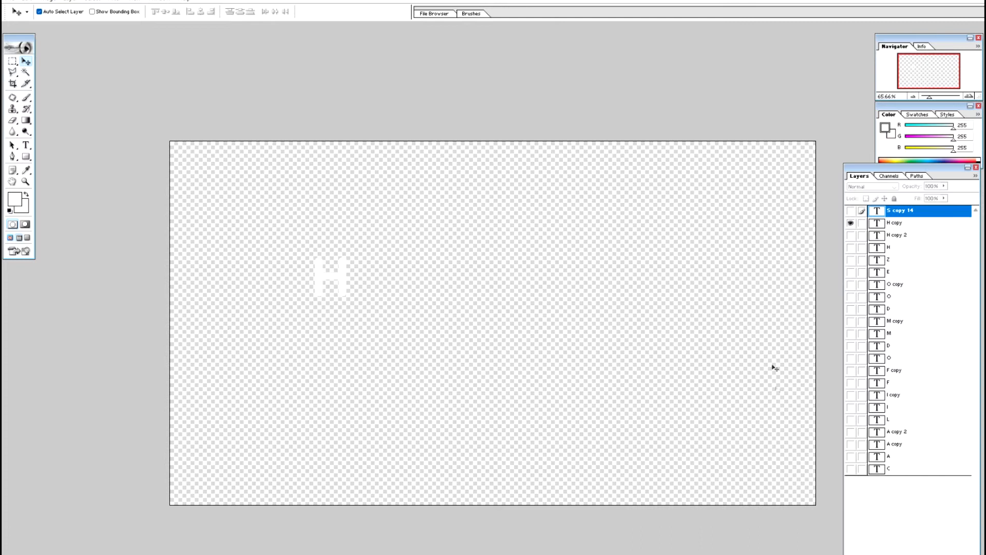
- Show only the Z layer, hiding H copy, and save it in the LOGO folder as 05 in Photoshop PSD format
left_click(850, 260)
left_click(851, 223)
key("ctrl+shift+s")
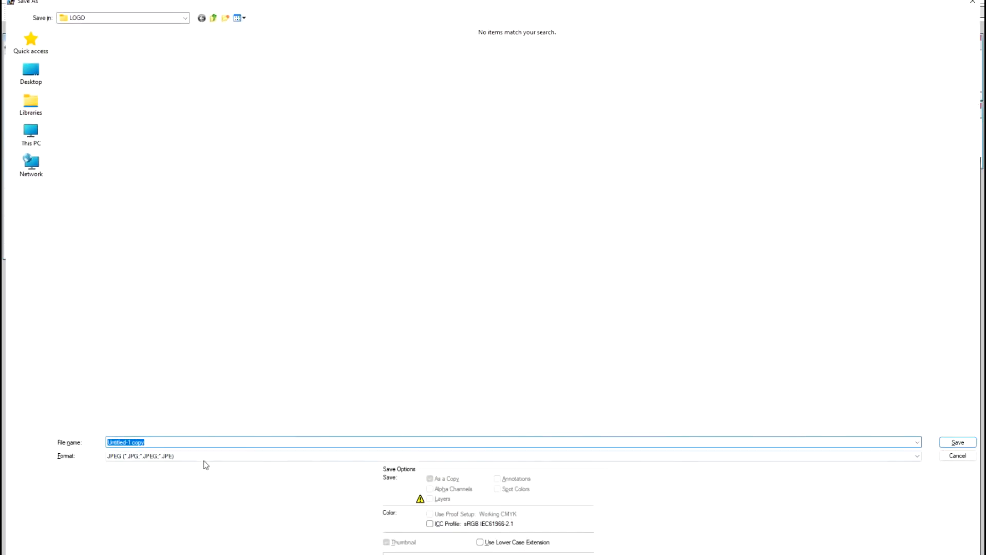
left_click(206, 457)
scroll(206, 425, "up", 5)
left_click(176, 260)
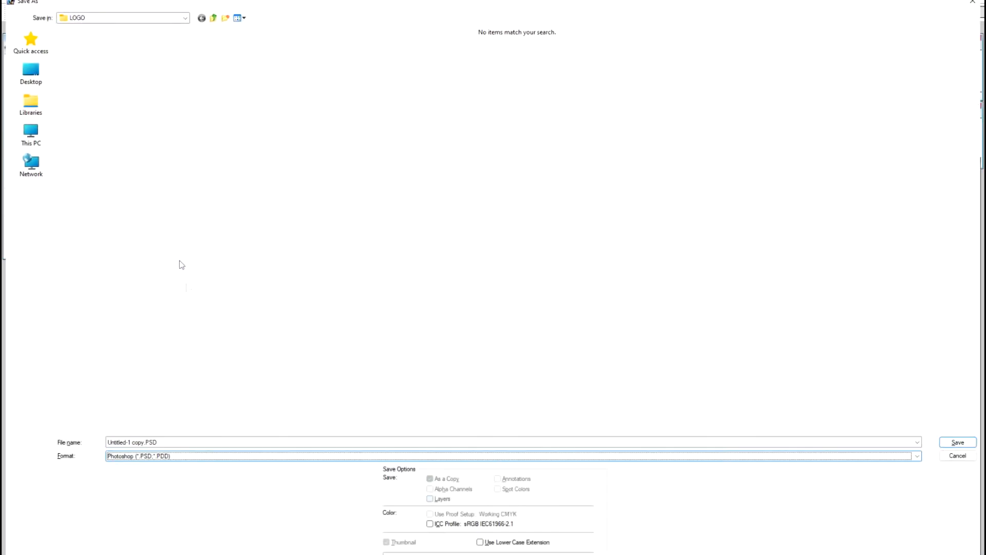
left_click(188, 441)
type("05")
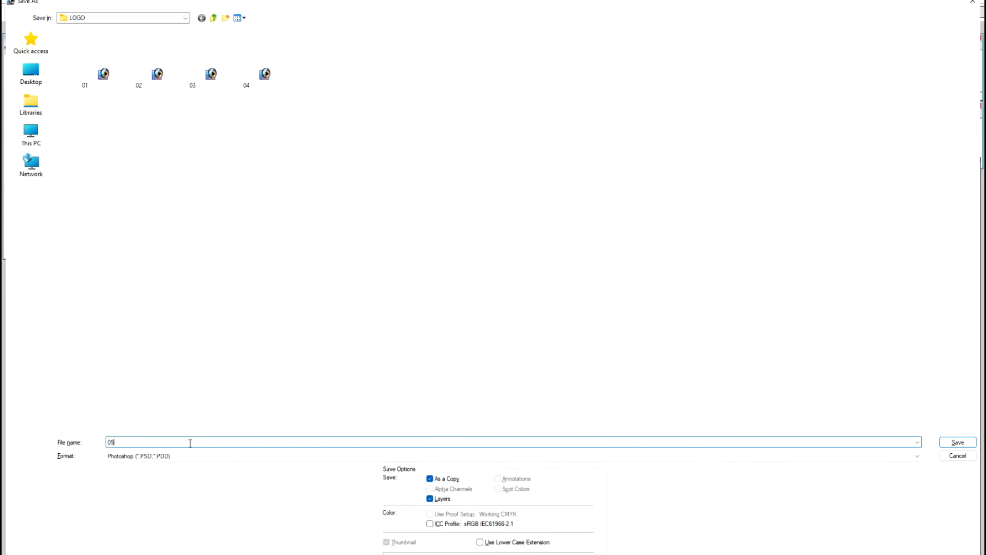
key("Return")
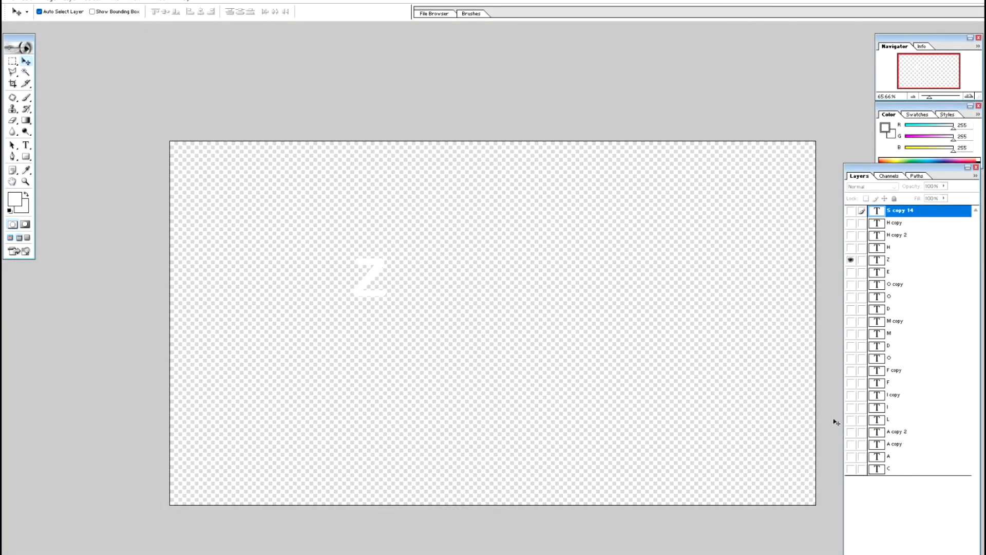
- Show the A copy 2 layer and hide the Z layer so only the second A is visible
left_click(850, 444)
left_click(850, 444)
left_click(850, 432)
left_click(850, 260)
- Save the isolated second A in the LOGO folder as 06 in Photoshop PSD format
key("ctrl+shift+s")
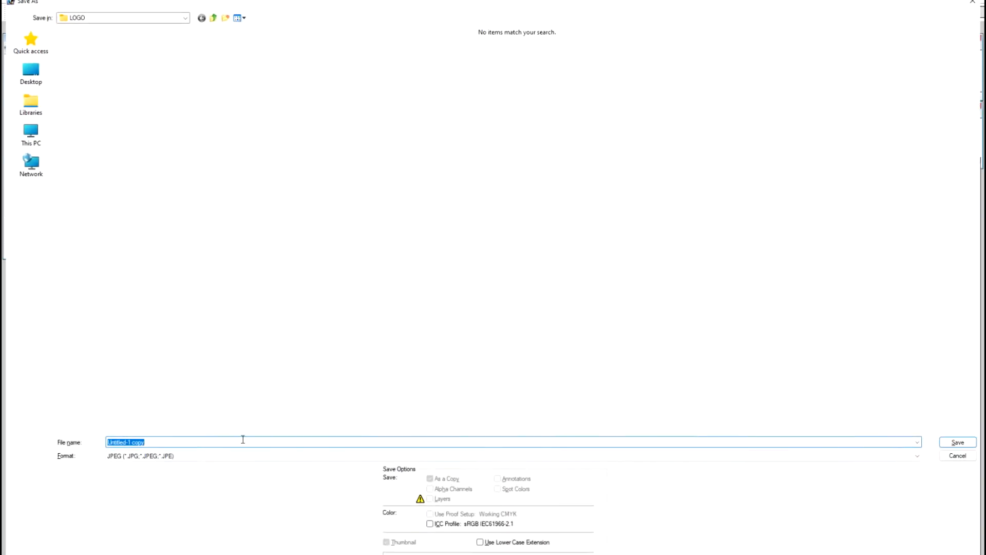
left_click(223, 456)
left_click(189, 255)
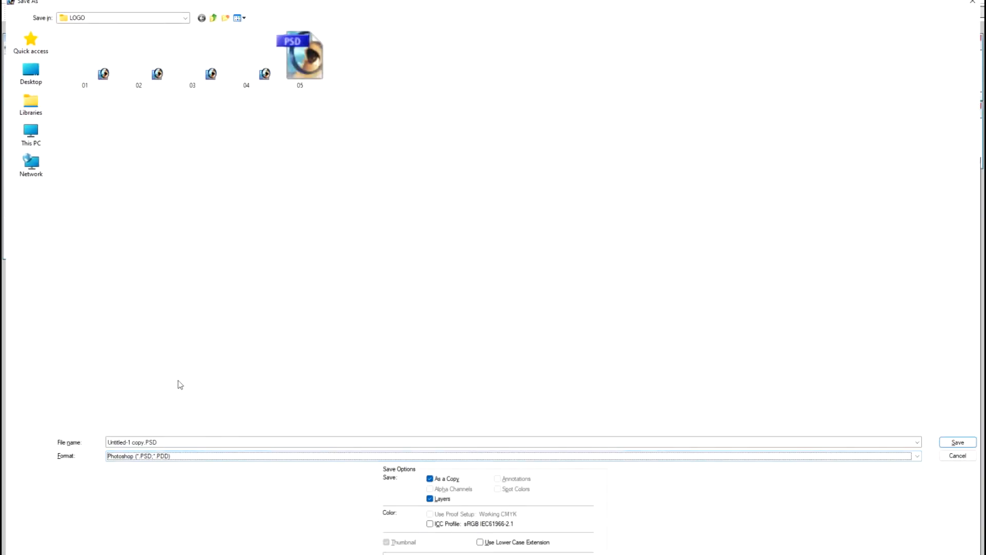
left_click(176, 443)
type("06")
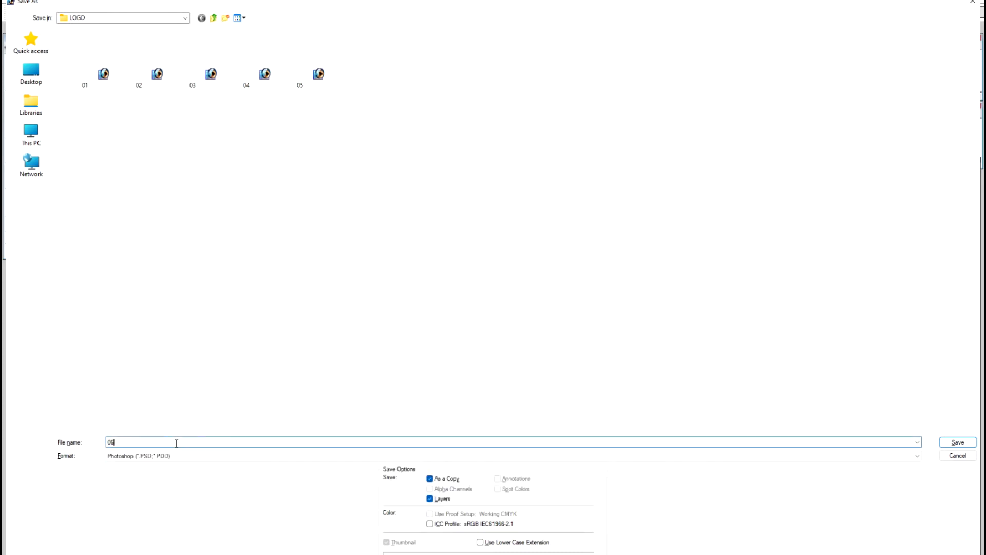
key("Return")
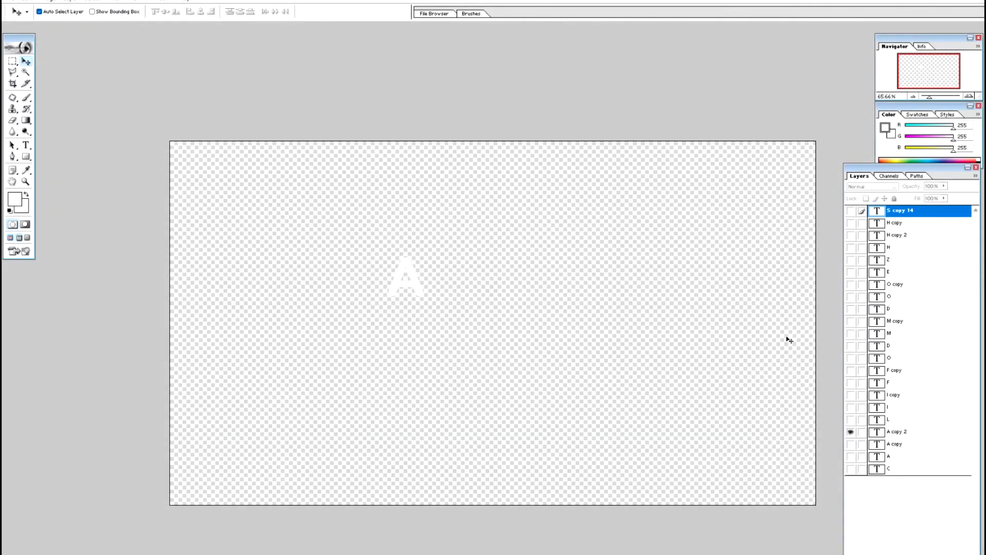
- Show only the D layer above M copy, hiding A copy 2, and save it in the LOGO folder as 07 in PSD format
left_click(851, 309)
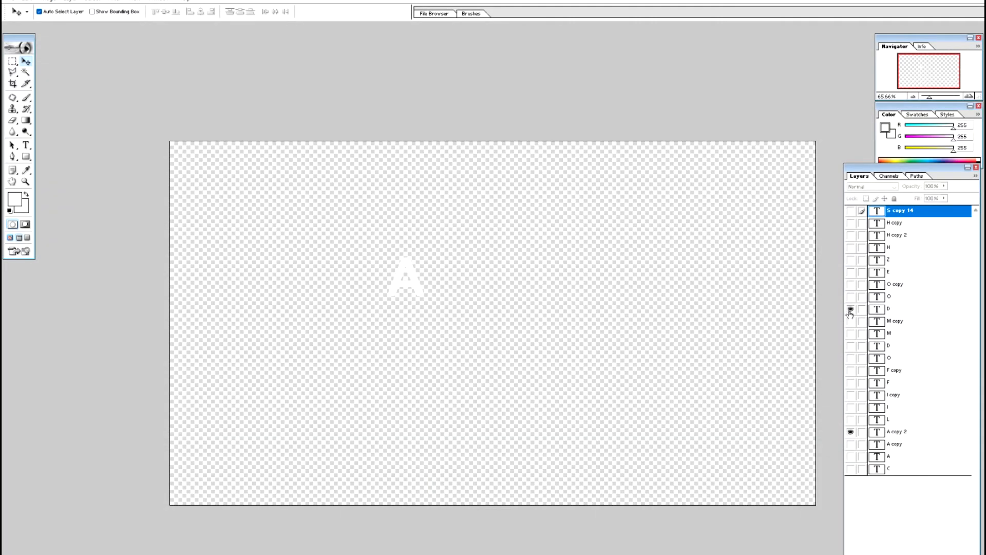
left_click(850, 431)
key("ctrl+shift+s")
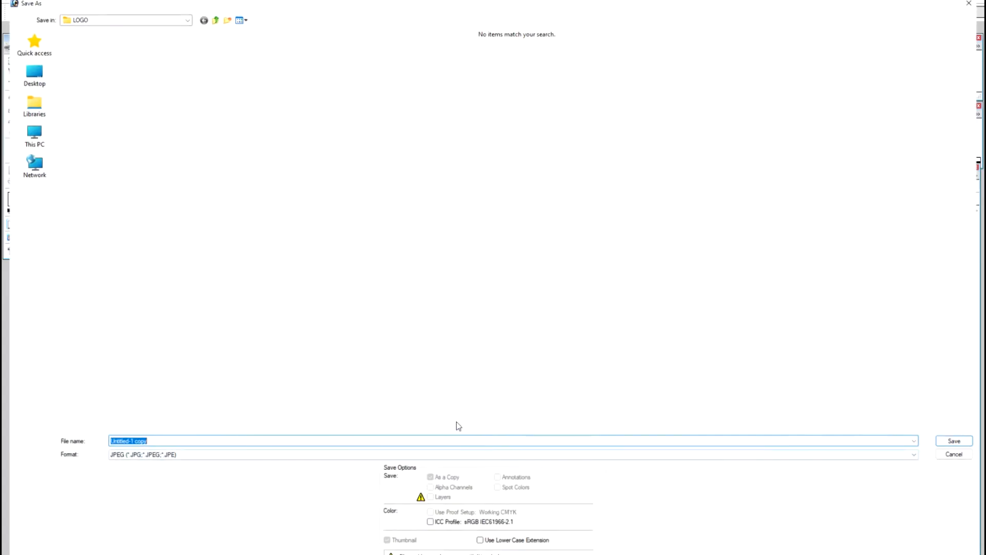
left_click(205, 454)
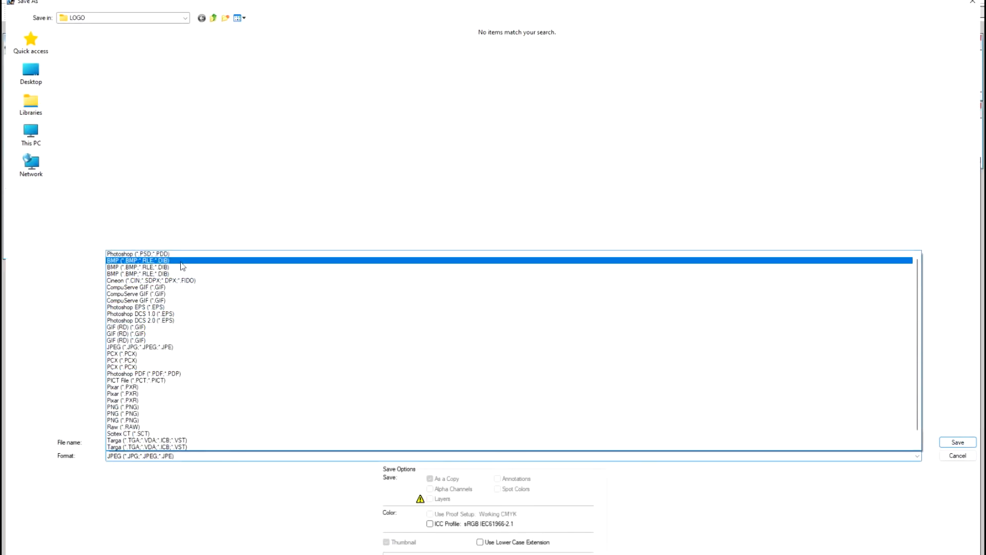
left_click(175, 254)
type("07")
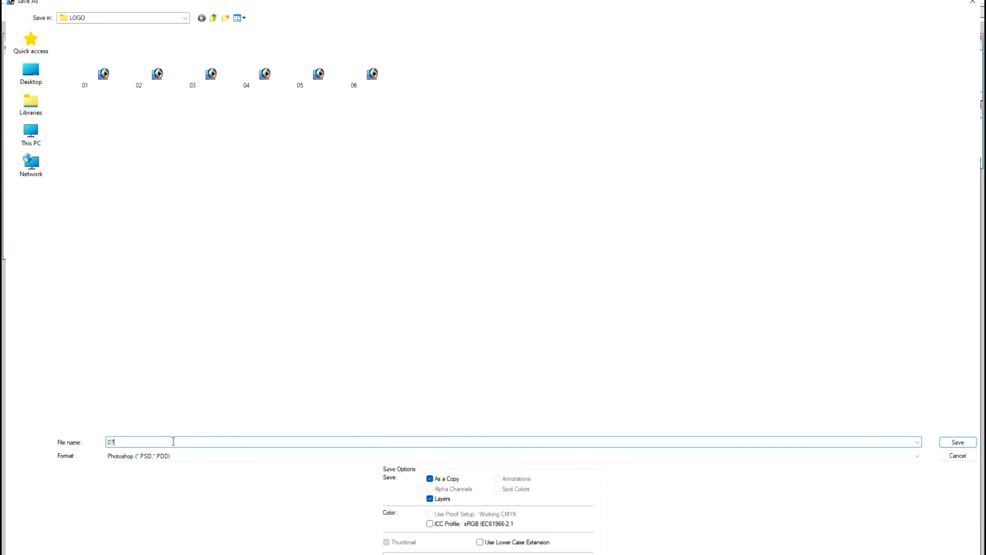
key("Return")
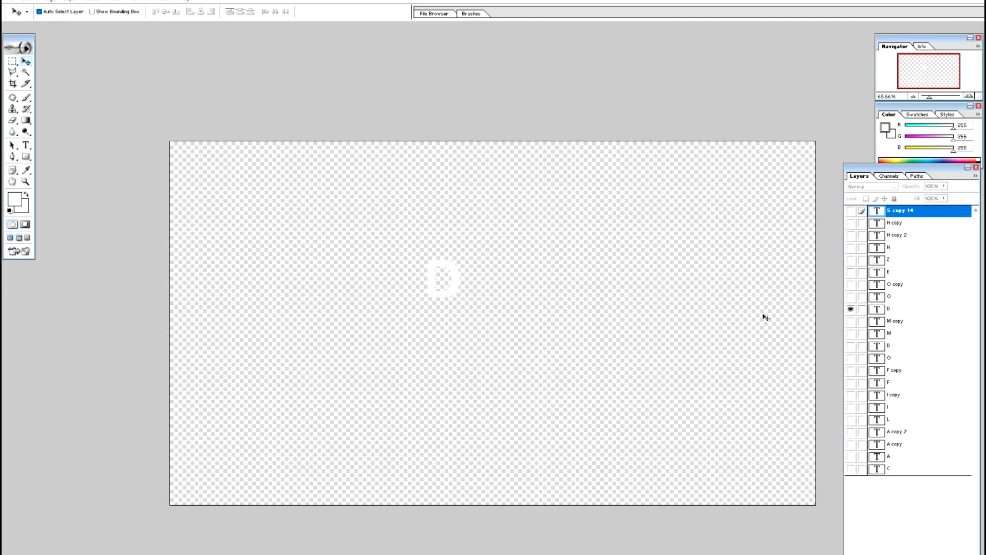
- Show only the M layer, hiding D, and save it in the LOGO folder as 08 in Photoshop PSD format
left_click(850, 310)
left_click(851, 334)
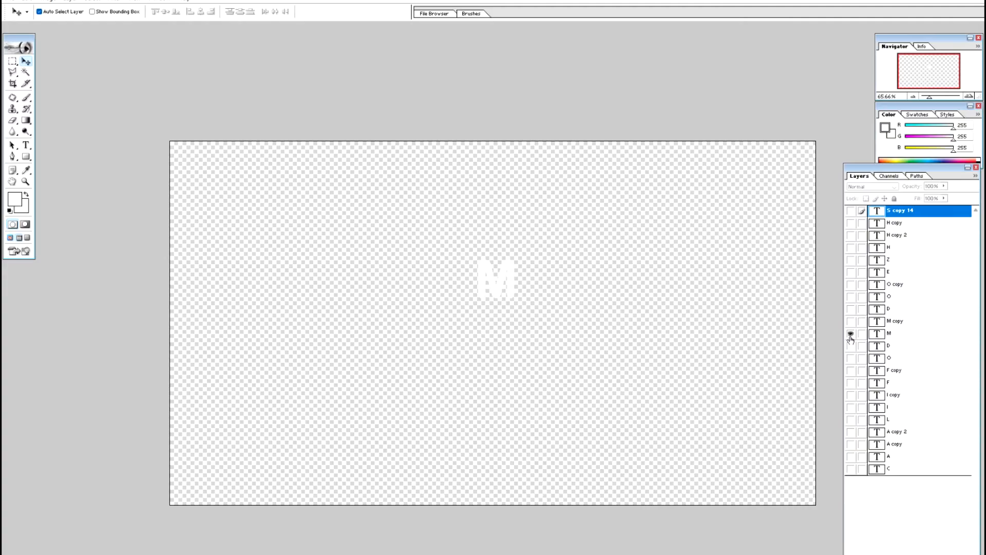
key("ctrl+shift+s")
left_click(288, 457)
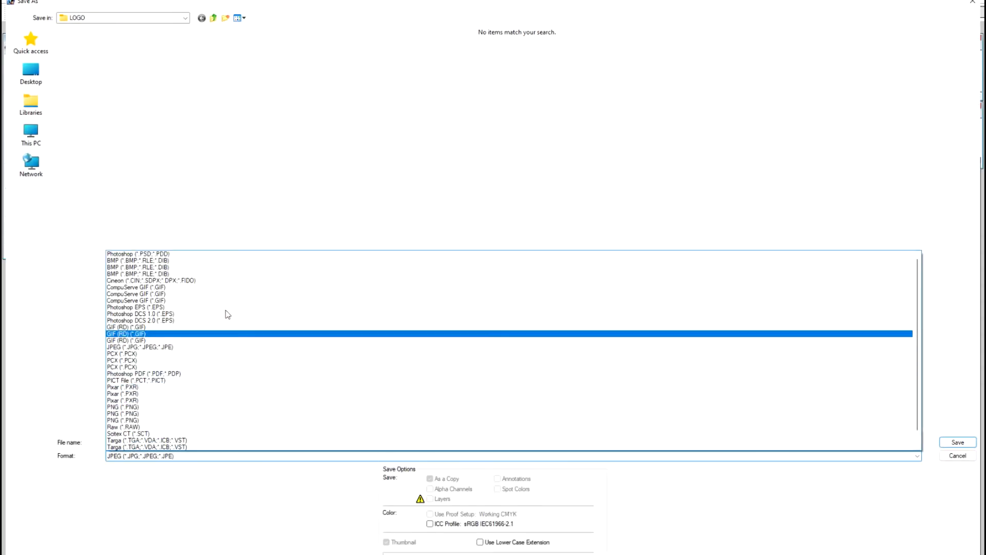
left_click(216, 253)
left_click(189, 441)
type("08")
key("Return")
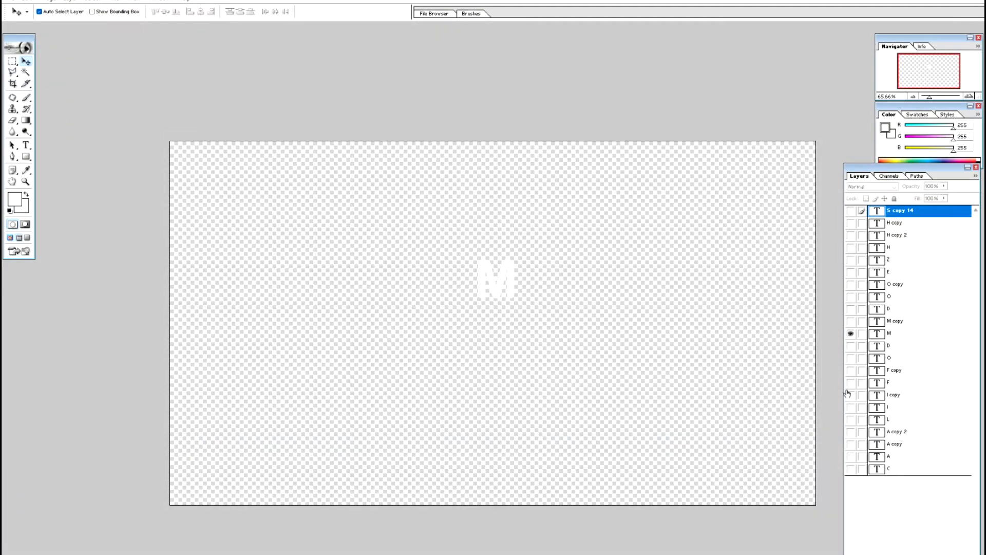
- Show only the E layer, hiding M, and save it in the LOGO folder as 09 in Photoshop PSD format
left_click(850, 273)
left_click(850, 334)
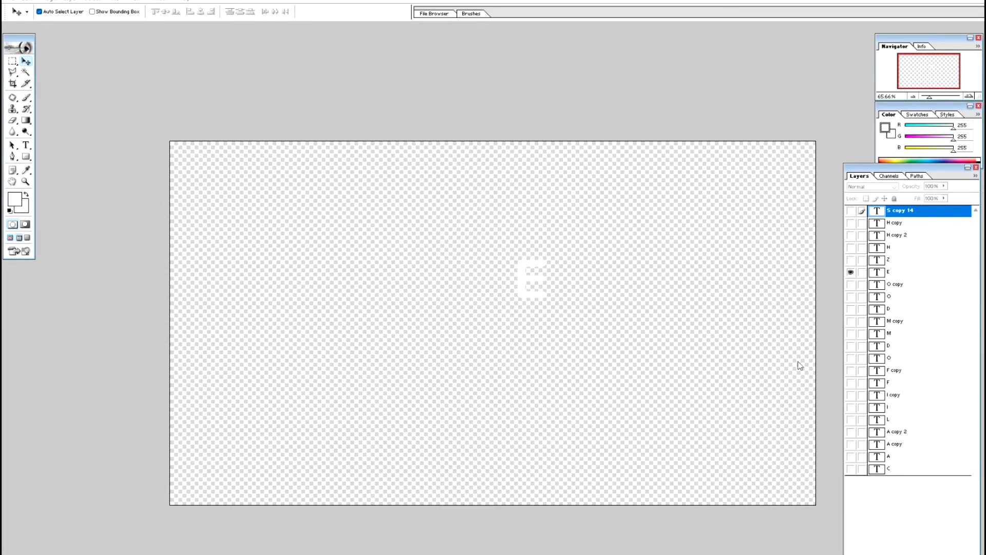
key("ctrl+shift+s")
left_click(201, 454)
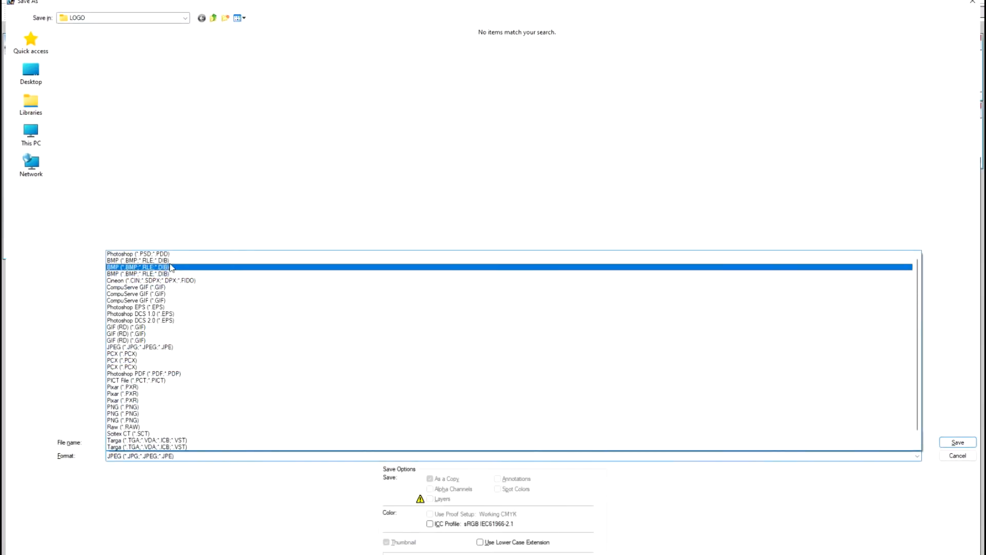
left_click(185, 256)
type("09")
key("Return")
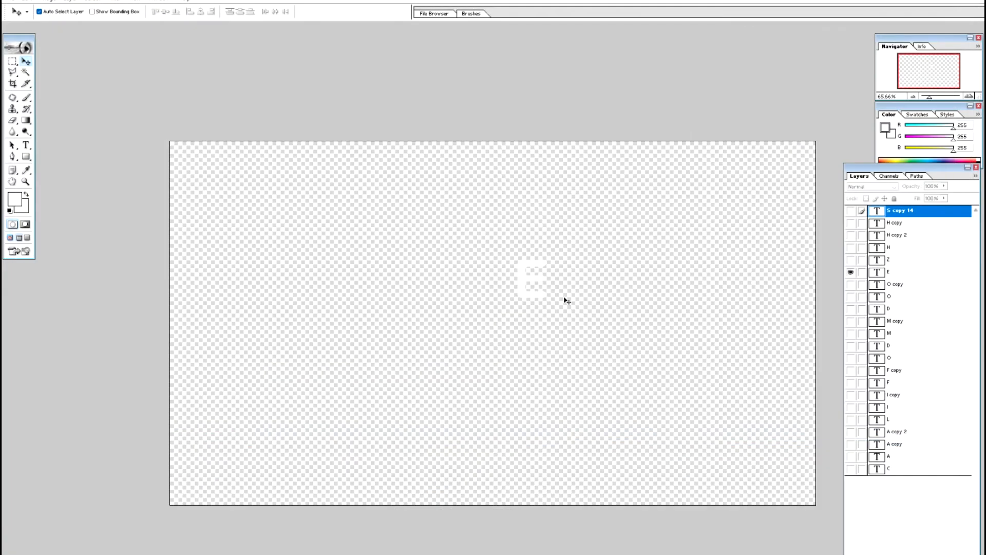
- Show only the H copy 2 layer, hiding E, and save it in the LOGO folder as 10 in Photoshop PSD format
left_click(850, 235)
left_click(852, 280)
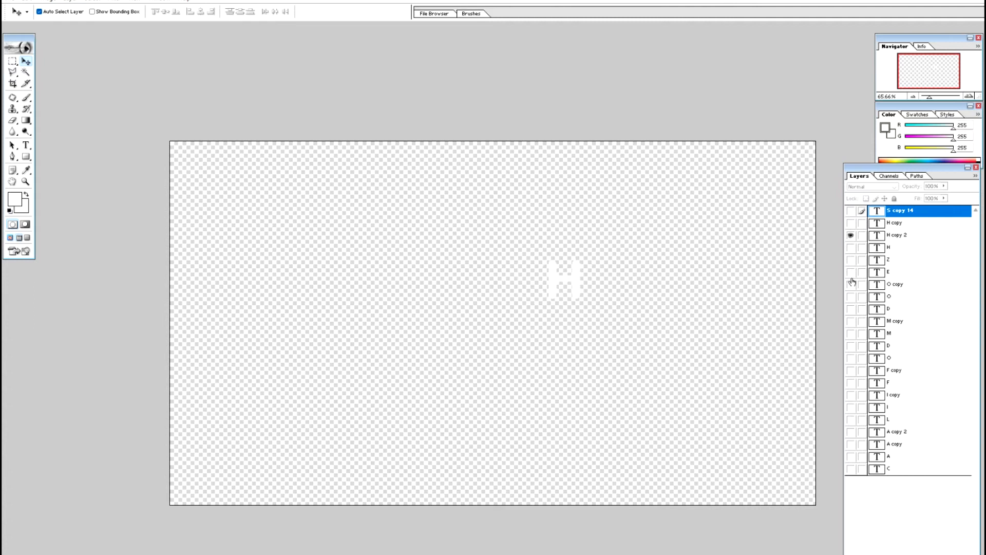
key("ctrl+shift+s")
left_click(234, 455)
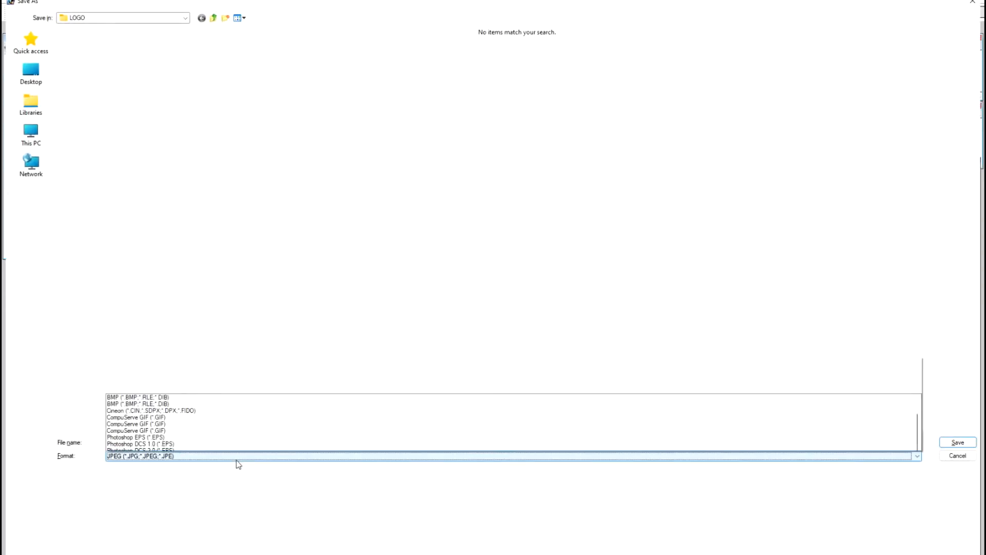
left_click(192, 254)
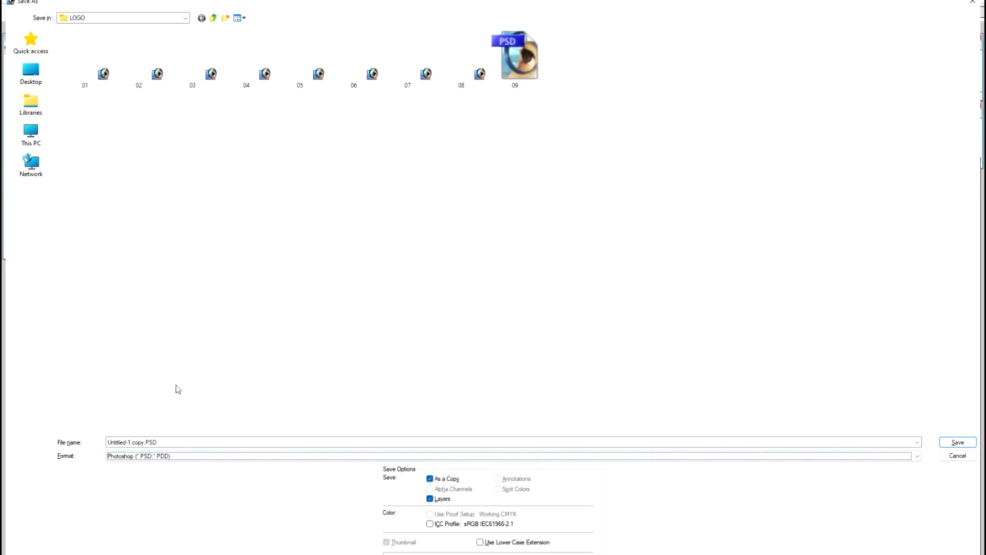
left_click(185, 444)
type("10")
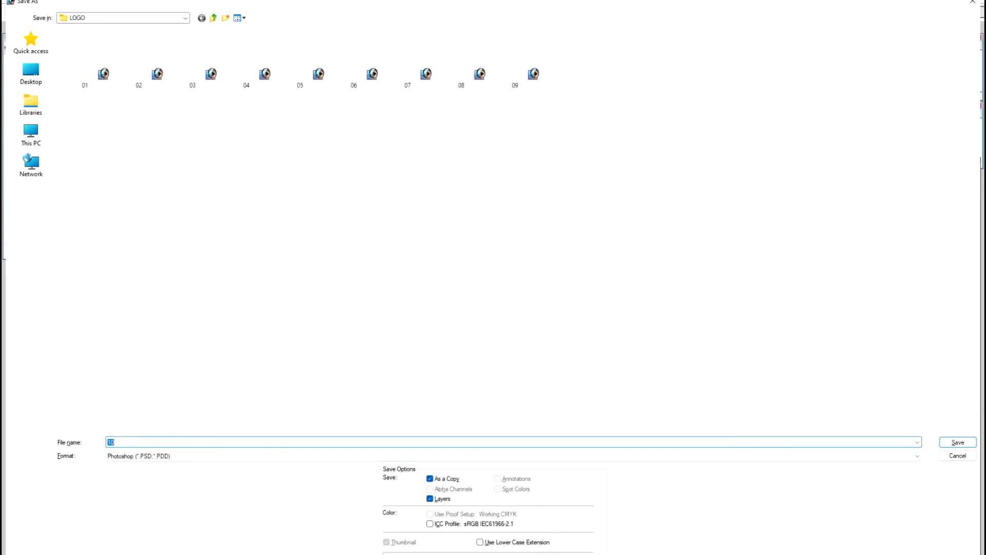
key("Return")
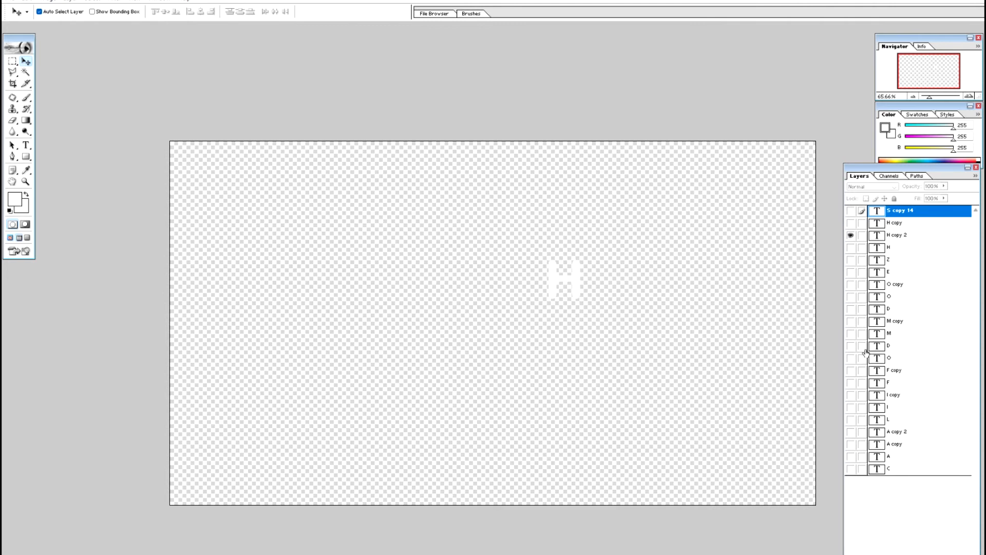
- Show the M copy layer and hide the H copy 2 layer so only the second M is visible
left_click(851, 334)
left_click(852, 334)
left_click(850, 322)
left_click(851, 236)
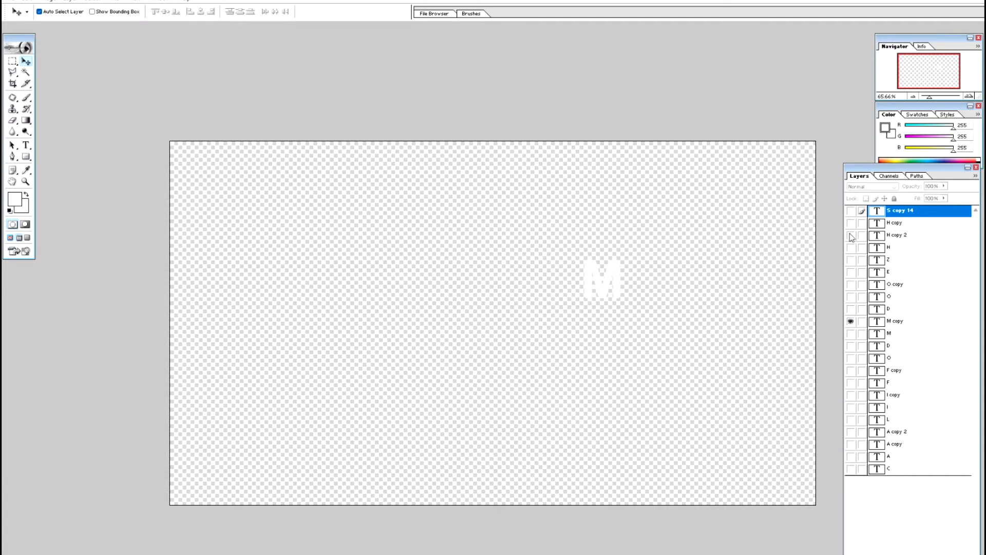
- Save the visible second M in the LOGO folder as 11 in Photoshop PSD format
key("shift+ctrl+s")
left_click(154, 456)
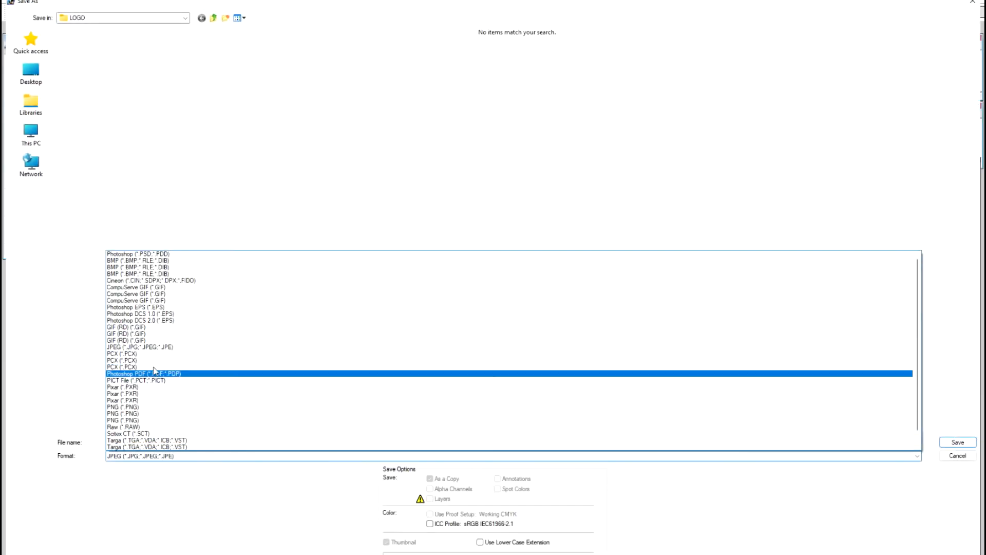
left_click(152, 255)
left_click(189, 441)
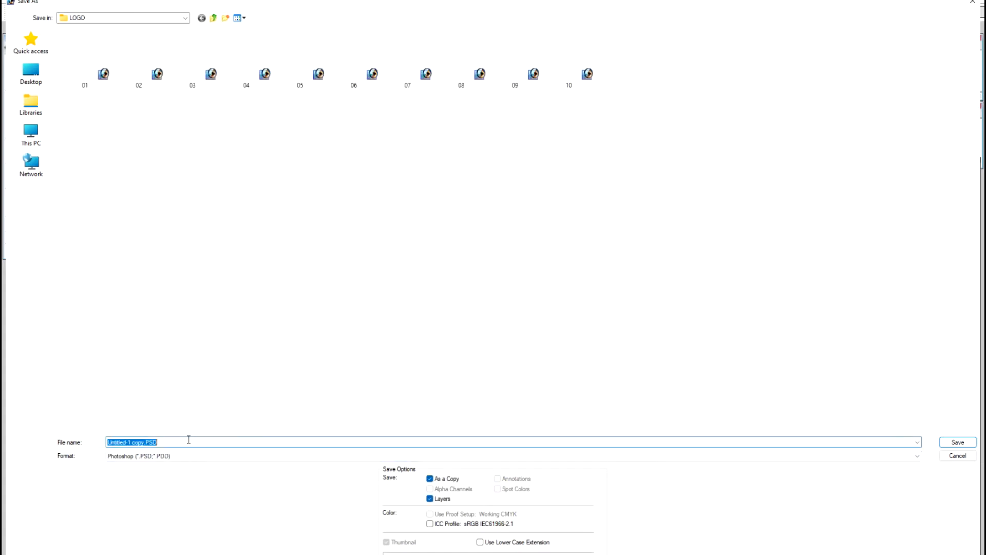
type("11")
key("Return")
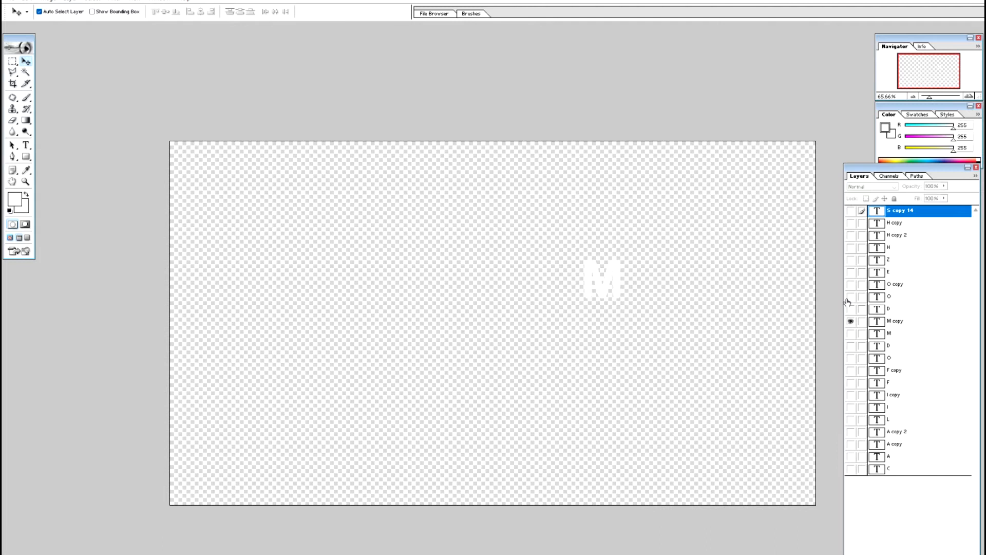
- Show only the O layer below O copy, hiding M copy, and save it in the LOGO folder as 12 in Photoshop PSD format
left_click(850, 321)
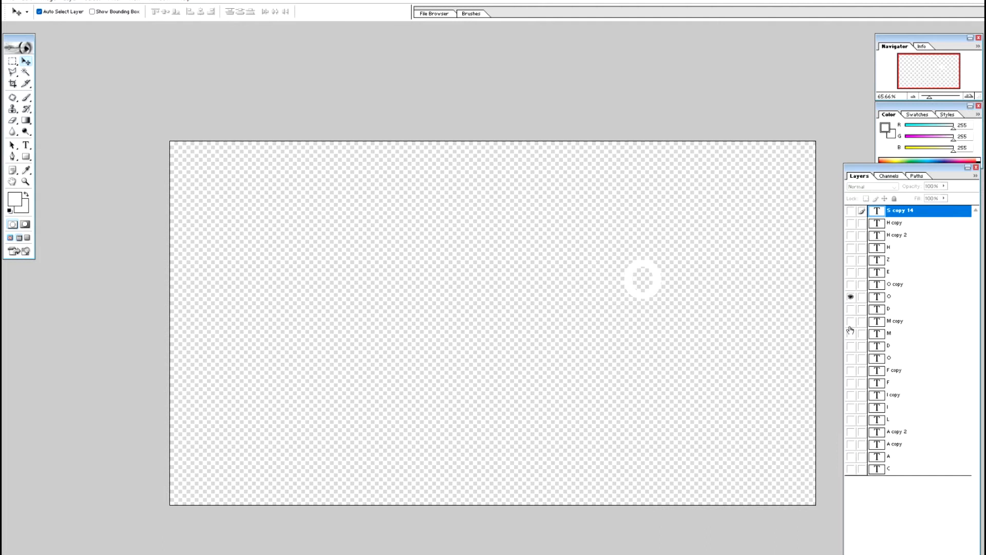
key("ctrl+shift+s")
left_click(194, 456)
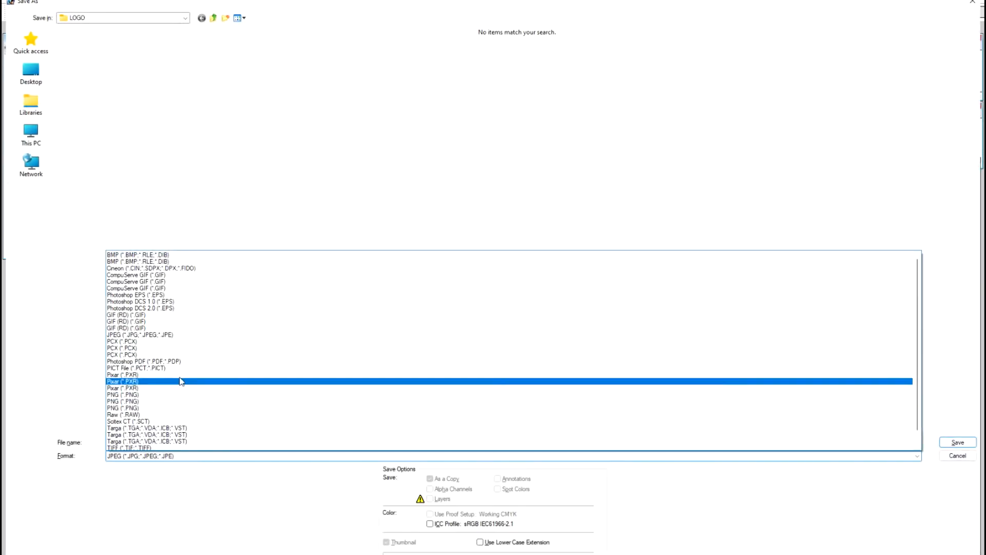
left_click(138, 254)
left_click(180, 441)
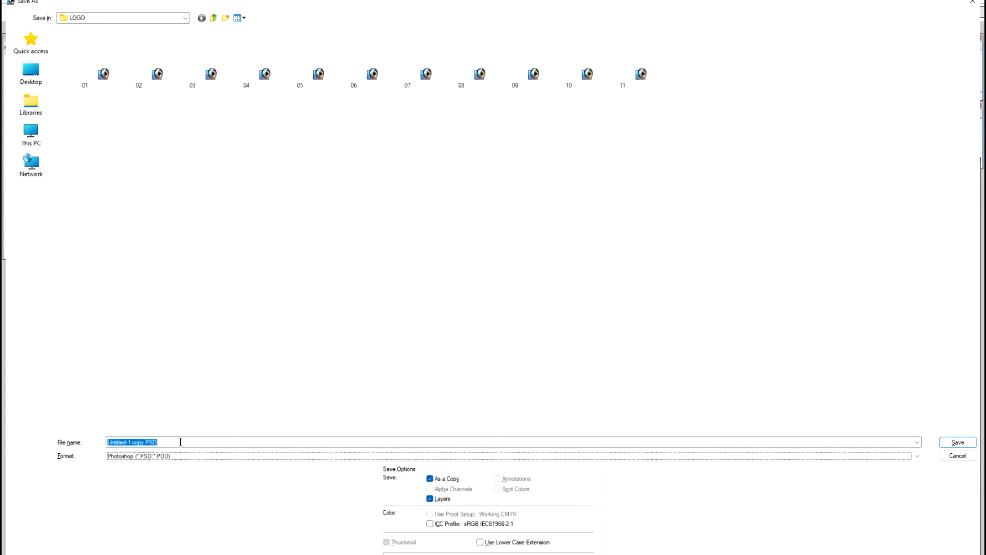
type("12")
key("Return")
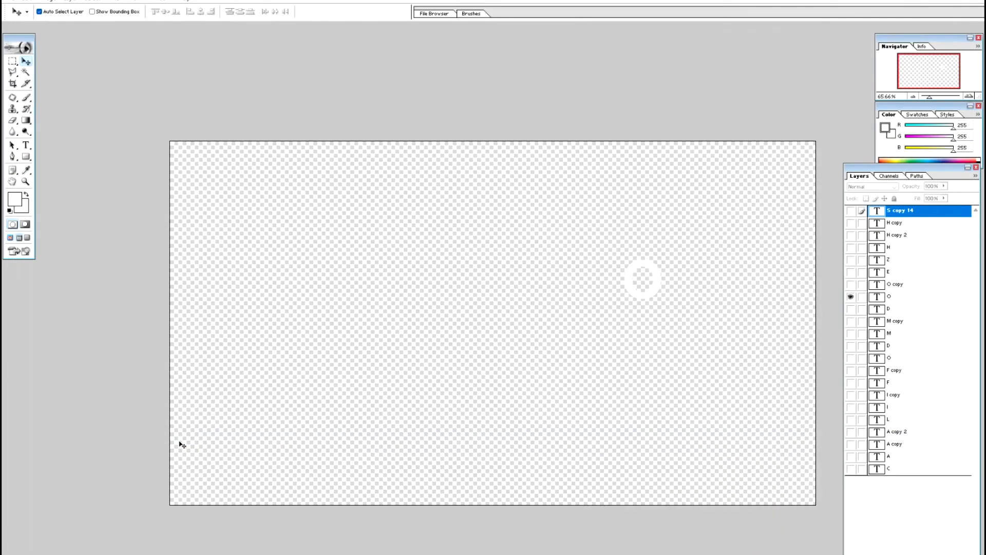
- Show only the O copy layer, hiding O, and save it in the LOGO folder as 13 in Photoshop PSD format
left_click(850, 284)
left_click(850, 296)
key("ctrl+shift+s")
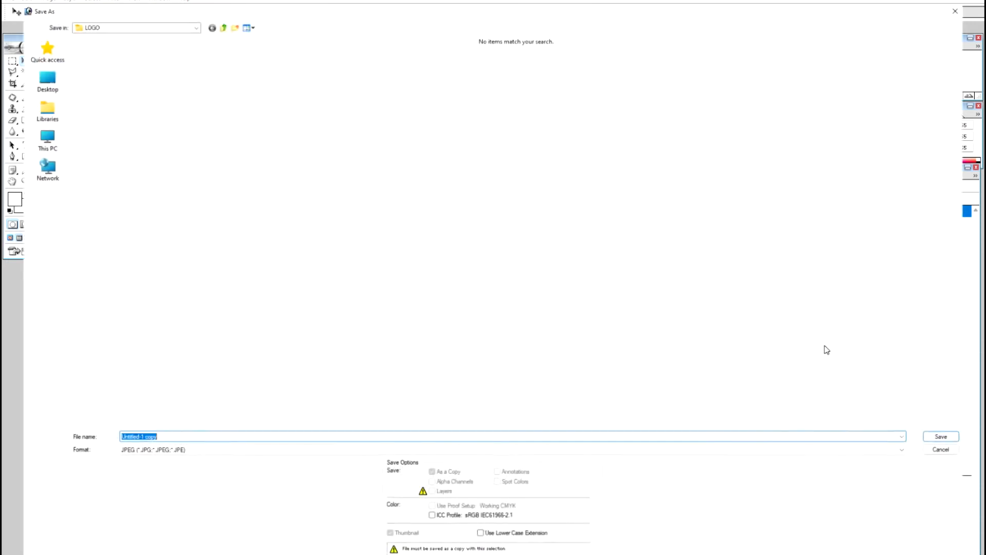
left_click(171, 455)
scroll(171, 374, "up", 2)
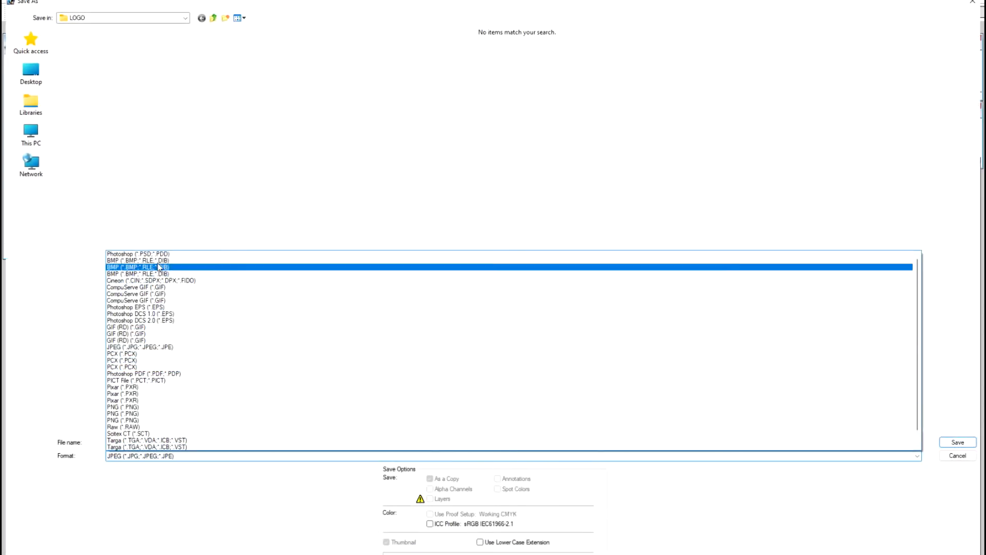
left_click(154, 264)
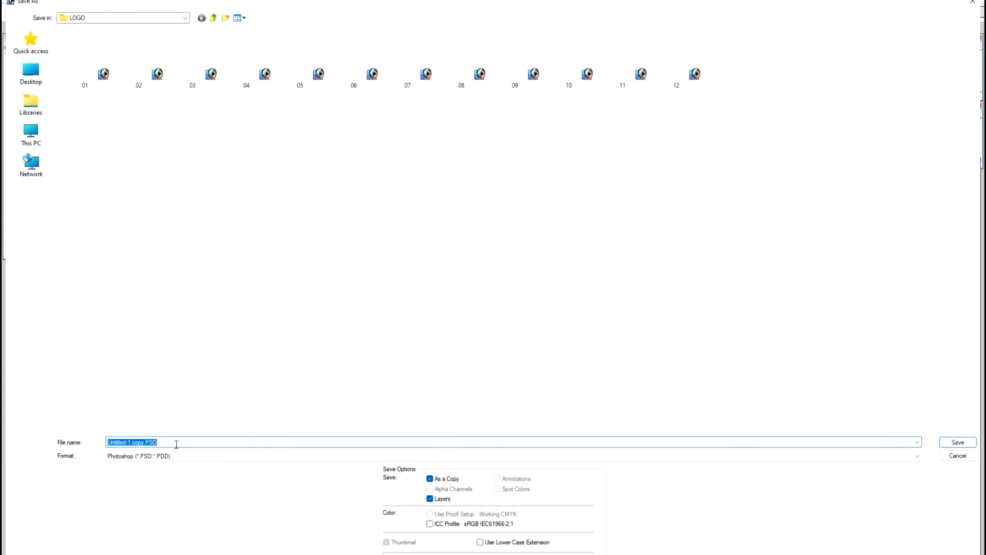
type("13")
key("Return")
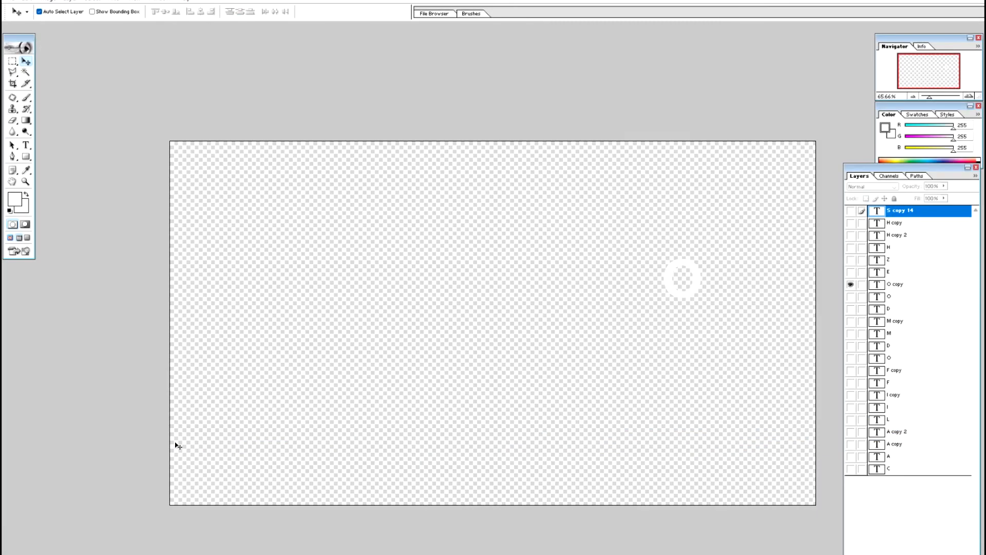
- Show only the D layer below M, hiding O copy, and save it in the LOGO folder as 14 in Photoshop PSD format
left_click(851, 310)
left_click(850, 310)
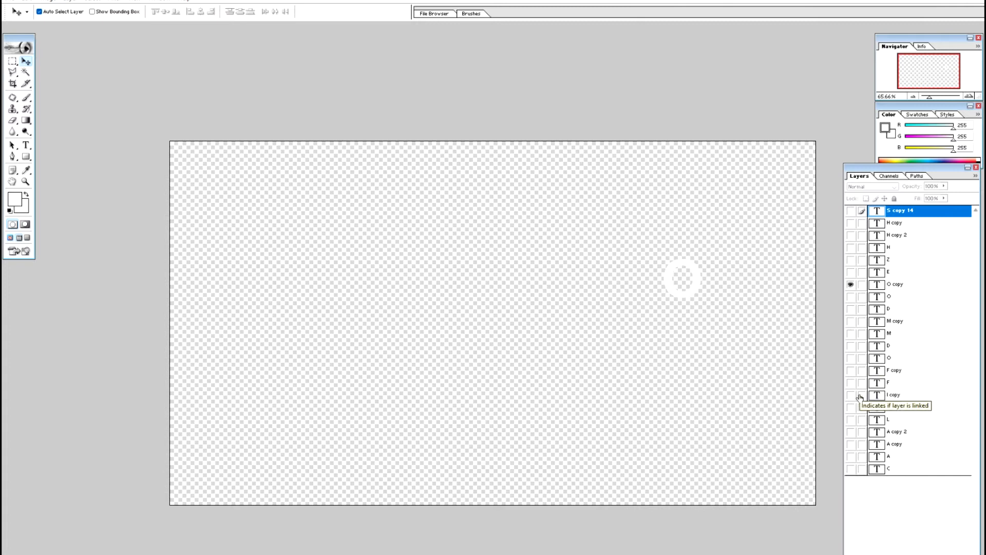
left_click(851, 345)
left_click(851, 284)
key("shift+ctrl+s")
left_click(184, 456)
scroll(161, 359, "up", 1)
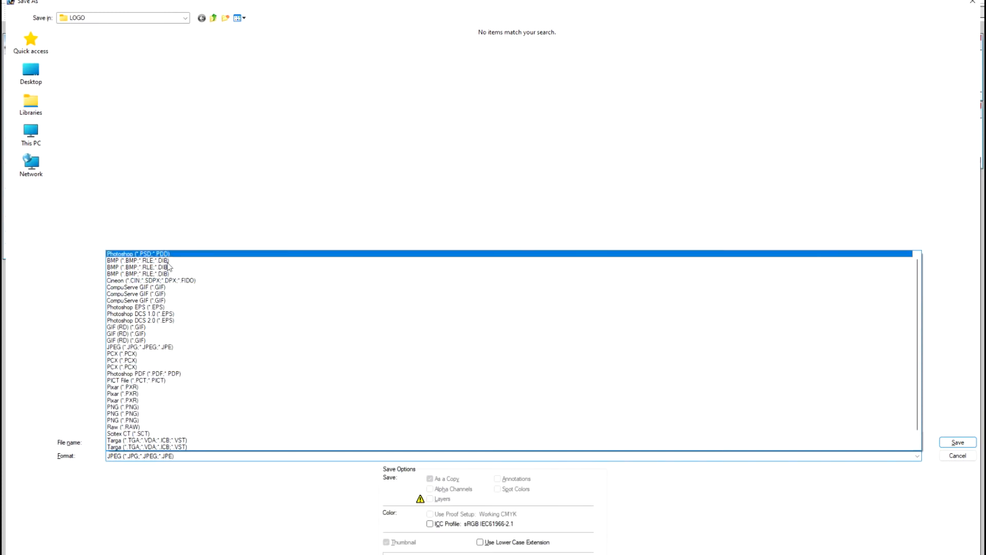
left_click(148, 253)
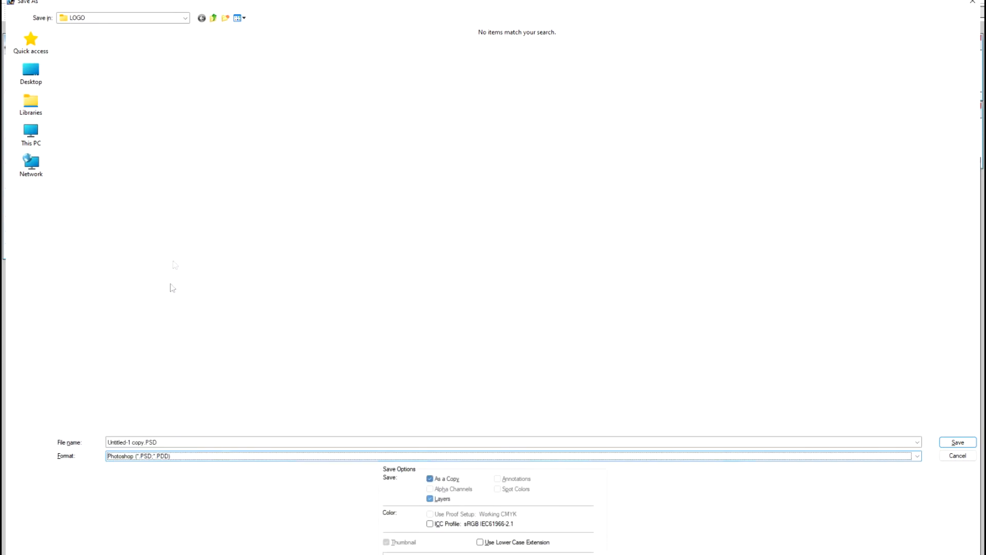
left_click(177, 443)
type("14")
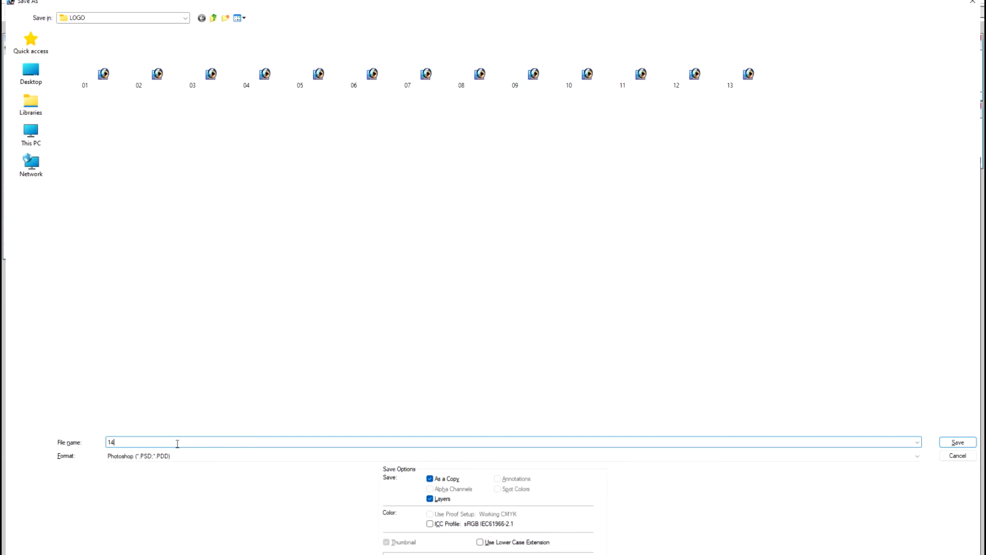
key("Return")
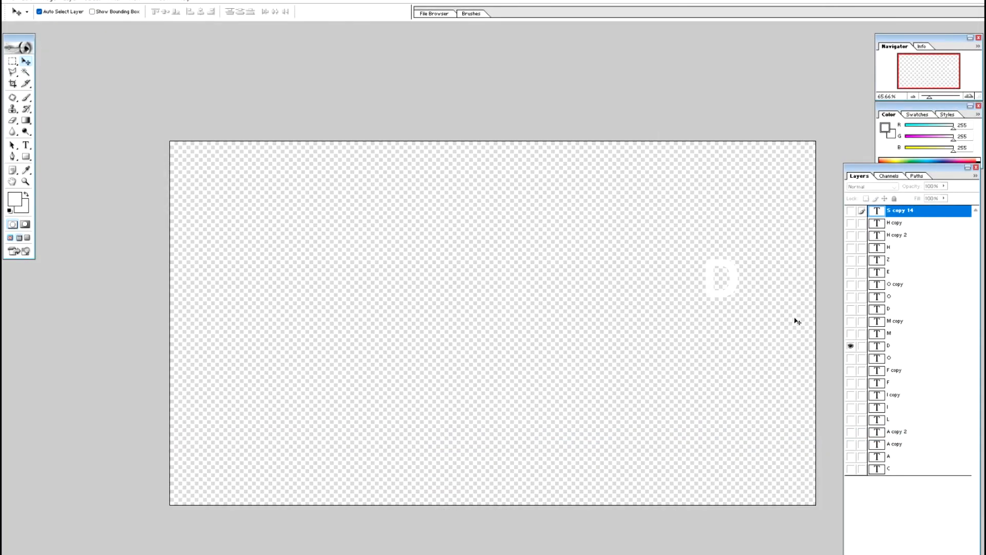
- Show only the O layer above F copy, hiding D, and save it in the LOGO folder as 15 in Photoshop PSD format
left_click(851, 382)
left_click(851, 345)
left_click(851, 358)
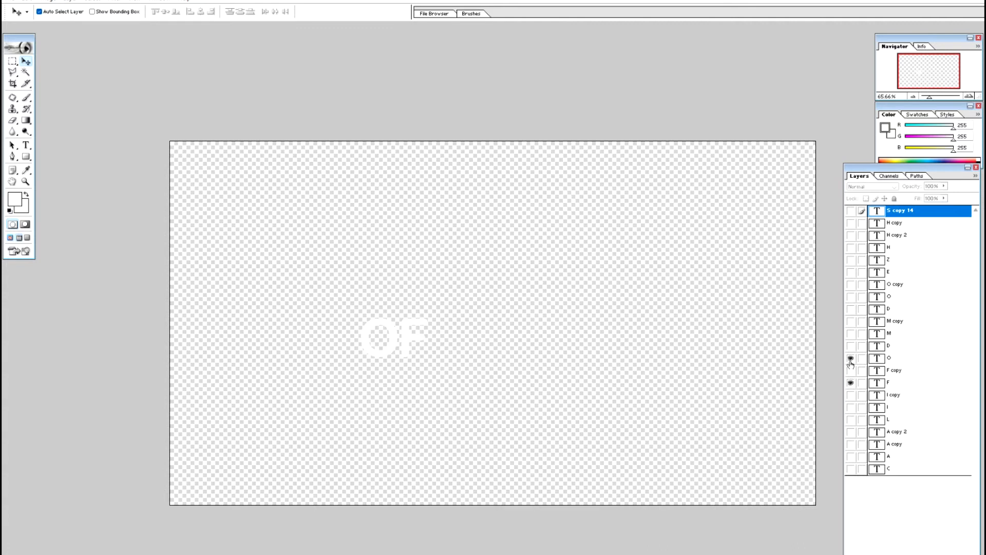
left_click(850, 383)
key("ctrl+shift+s")
left_click(205, 455)
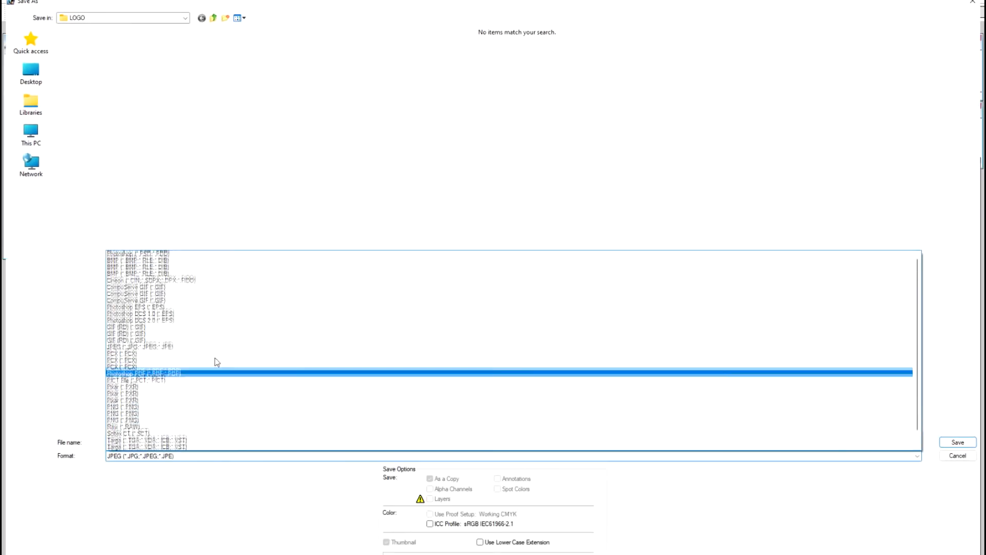
left_click(197, 253)
type("15")
key("Return")
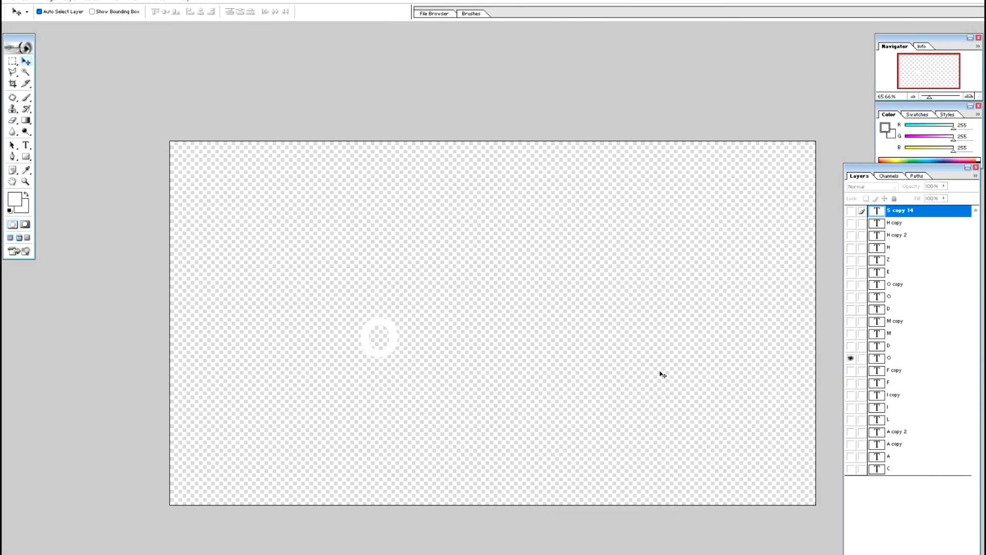
- Show only the F layer, hiding O, and save it in the LOGO folder as 16 in Photoshop PSD format
left_click(851, 370)
left_click(850, 370)
left_click(851, 383)
left_click(850, 358)
key("ctrl+shift+s")
left_click(147, 456)
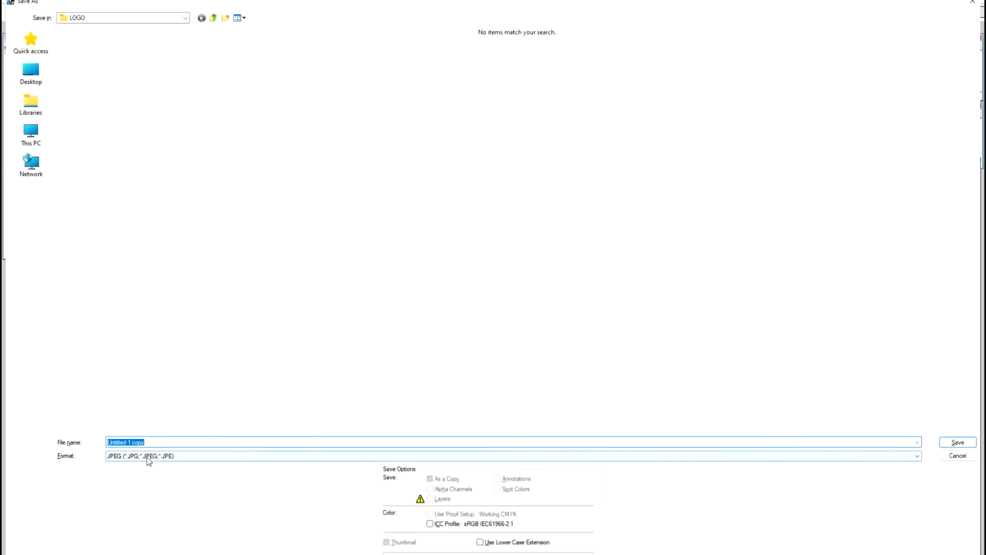
scroll(163, 287, "up", 1)
left_click(165, 254)
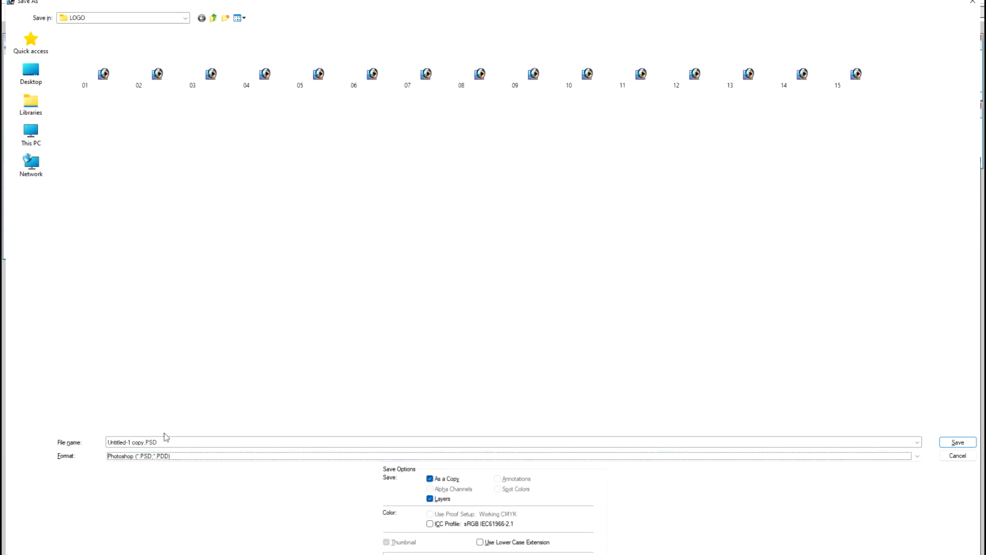
type("16")
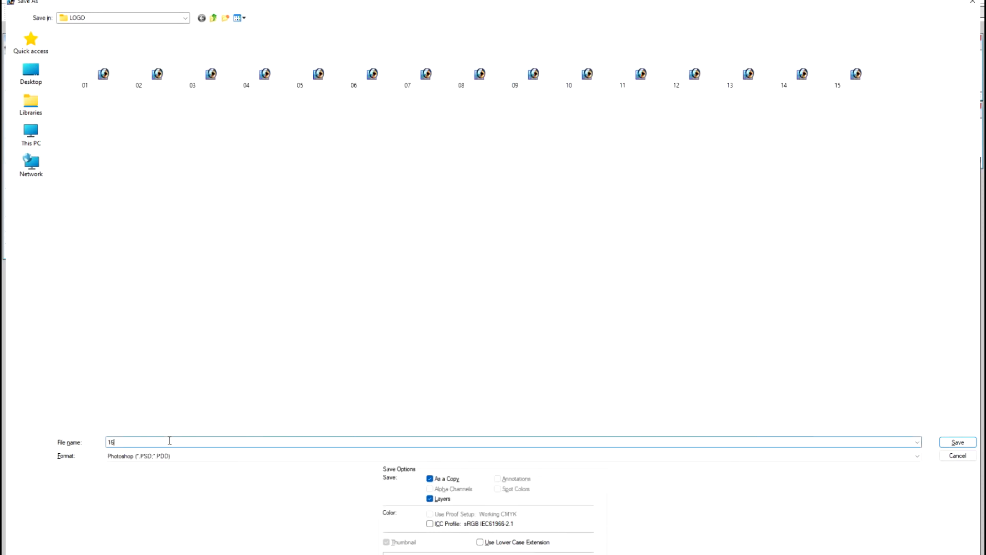
key("Return")
- Show only the F copy layer, hiding F, and save it in the LOGO folder as 17 in Photoshop PSD format
left_click(850, 395)
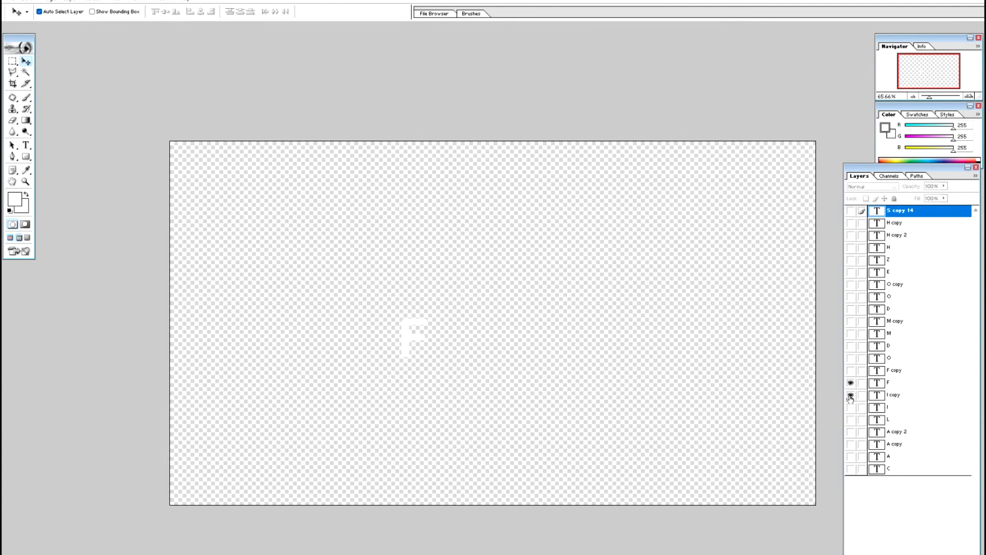
left_click(851, 397)
left_click(850, 371)
left_click(850, 383)
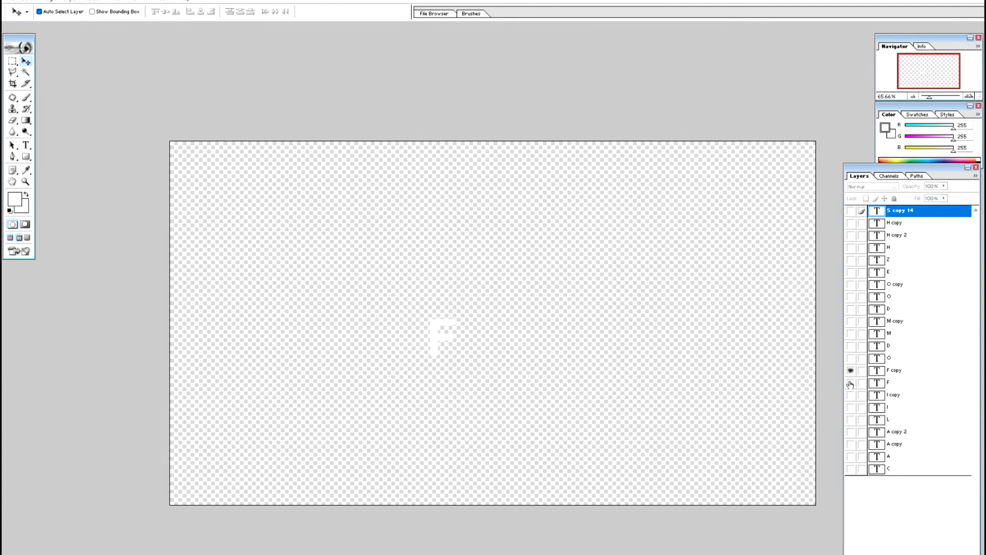
key("ctrl+shift+s")
left_click(177, 456)
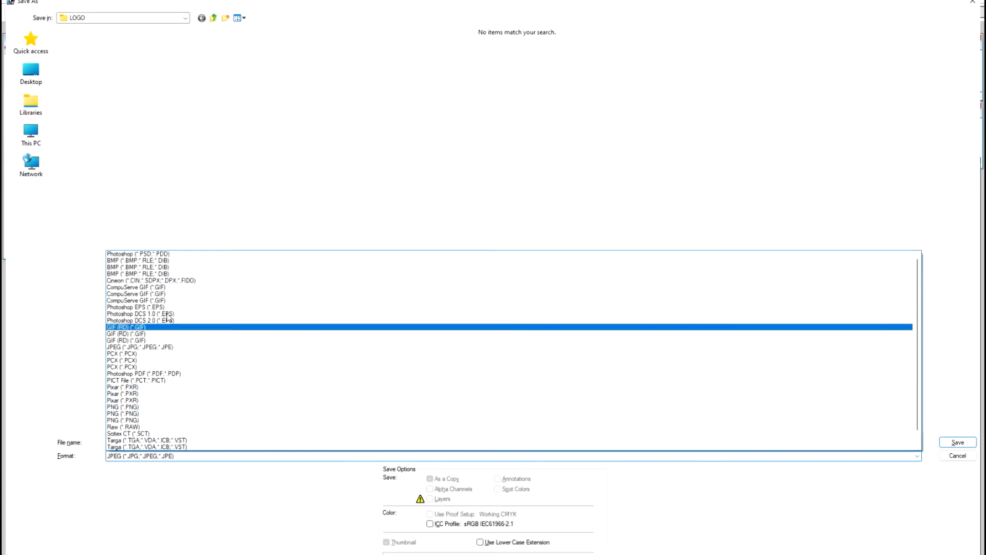
left_click(163, 254)
left_click(177, 443)
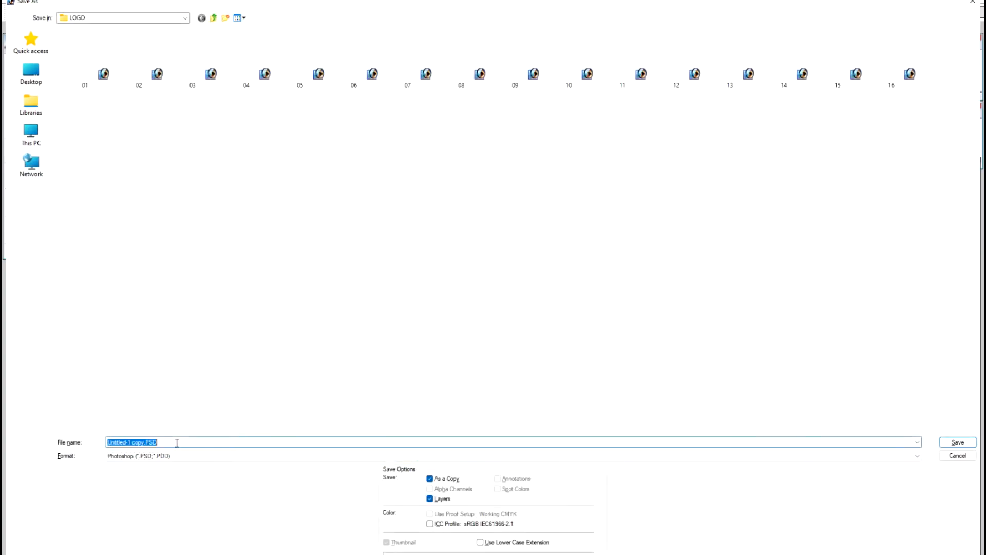
type("17")
key("Return")
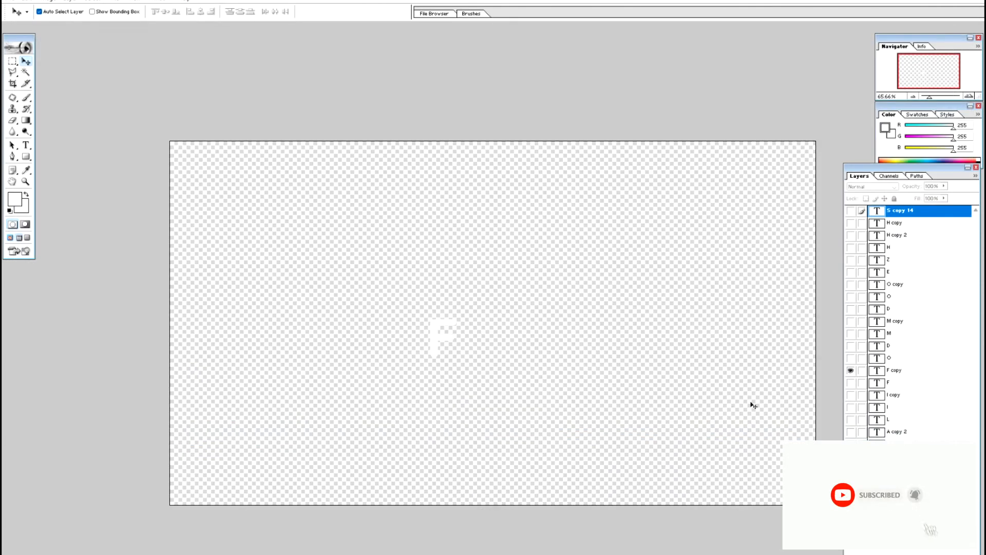
- Show only the I layer, hiding F copy, and save it in the LOGO folder as 18 in Photoshop PSD format
left_click(851, 383)
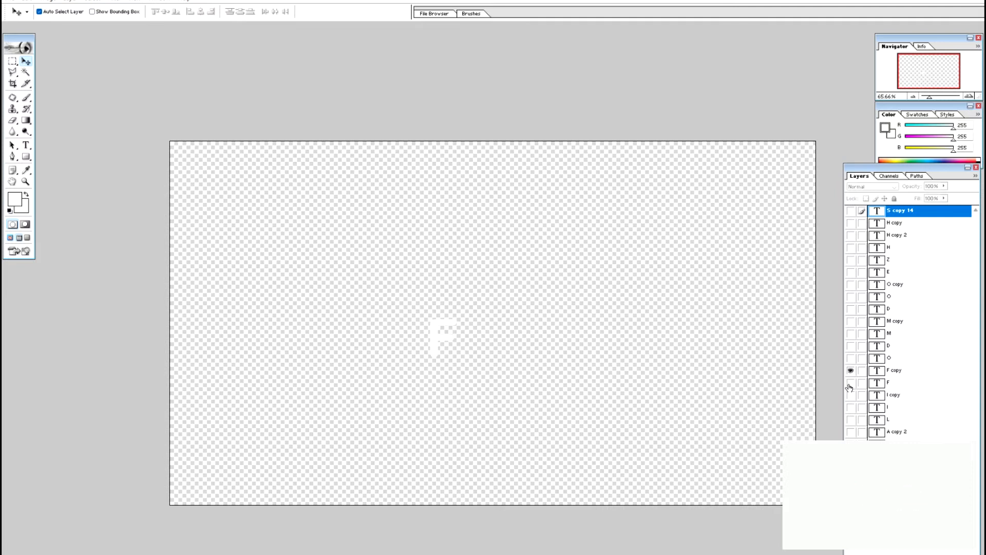
left_click(850, 407)
left_click(851, 371)
key("ctrl+shift+s")
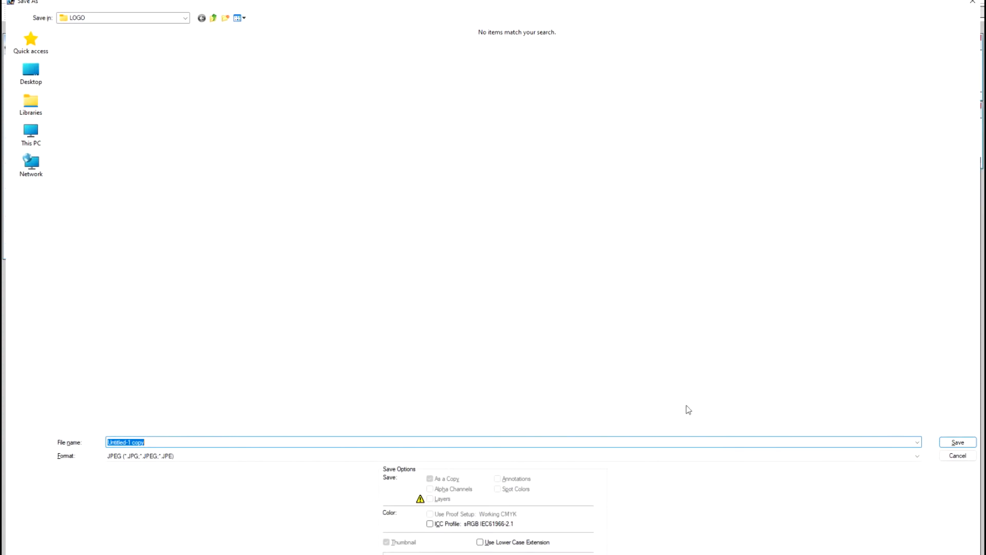
left_click(197, 455)
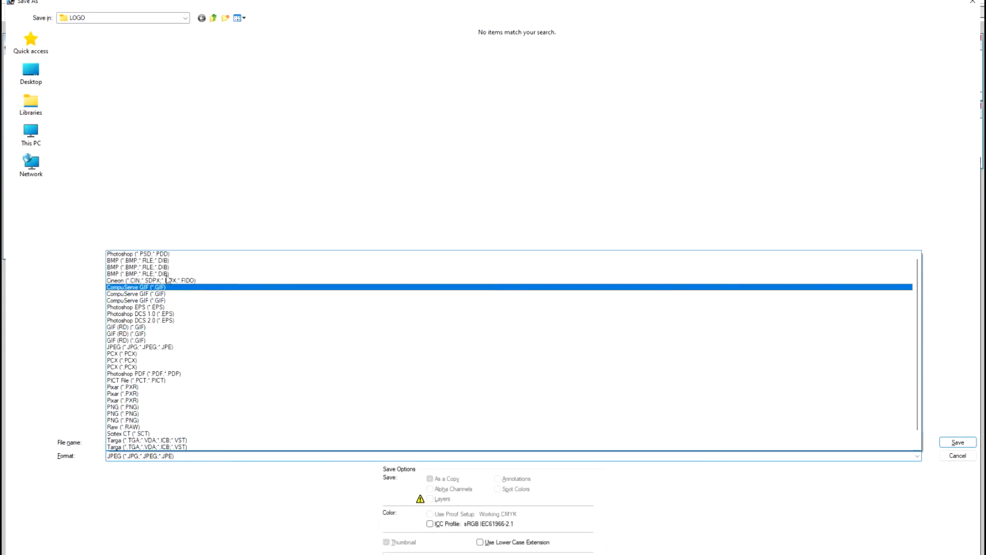
left_click(170, 256)
left_click(182, 443)
type("18")
key("Return")
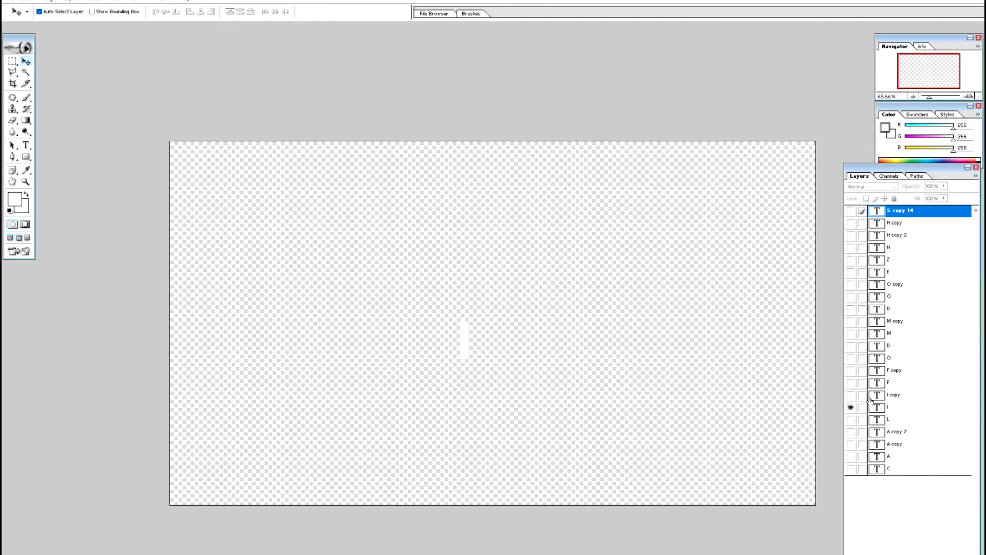
- Show only the C layer, hiding I, and save it in the LOGO folder as 19 in Photoshop PSD format
left_click(850, 469)
left_click(850, 408)
key("ctrl+shift+s")
left_click(232, 457)
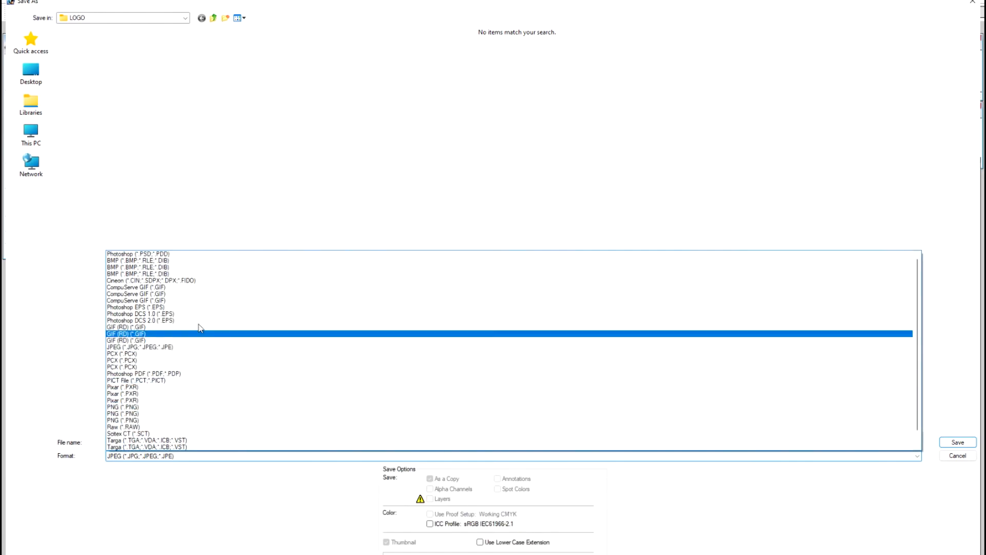
left_click(186, 255)
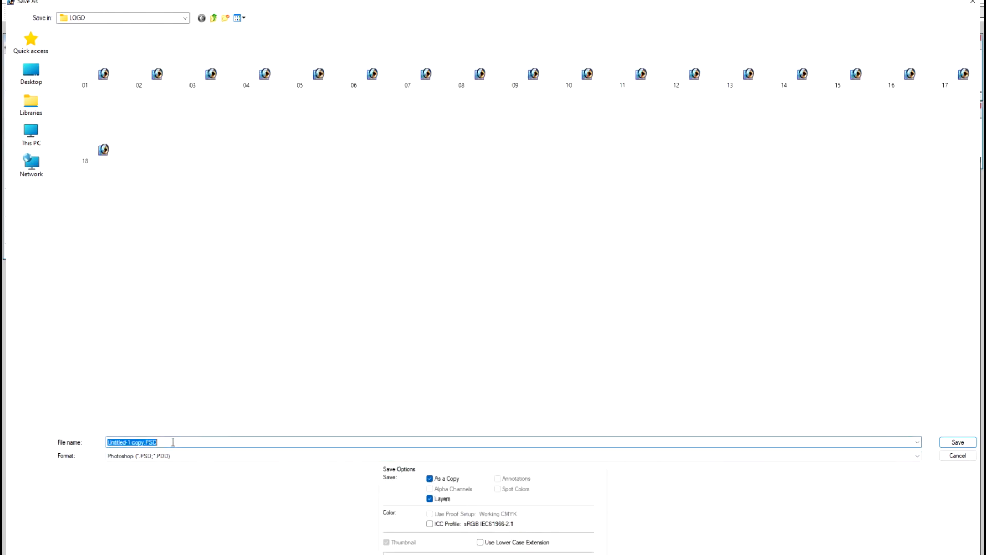
type("19")
key("Return")
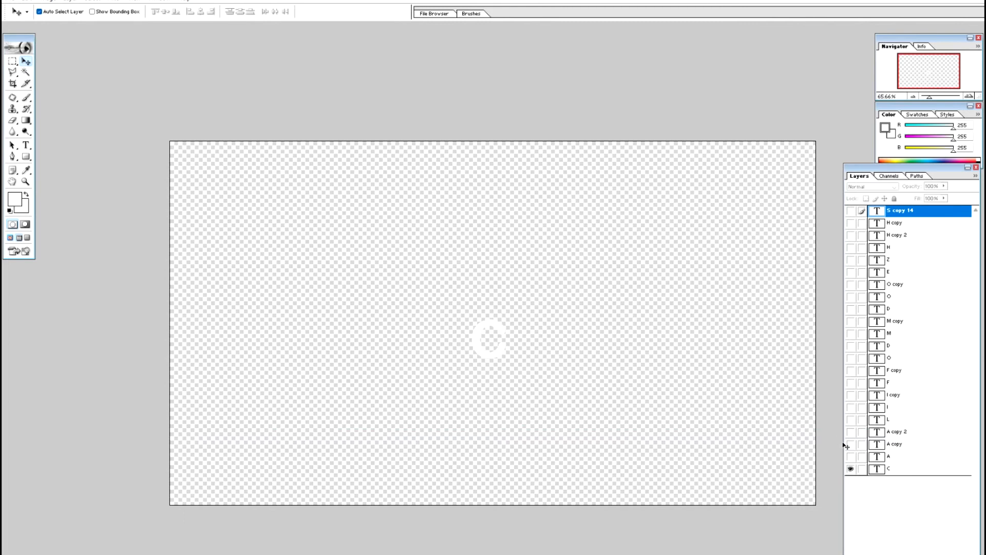
- Show only the I copy layer, hiding C, and save it in the LOGO folder as 20 in Photoshop PSD format
left_click(851, 395)
left_click(851, 468)
key("ctrl+shift+s")
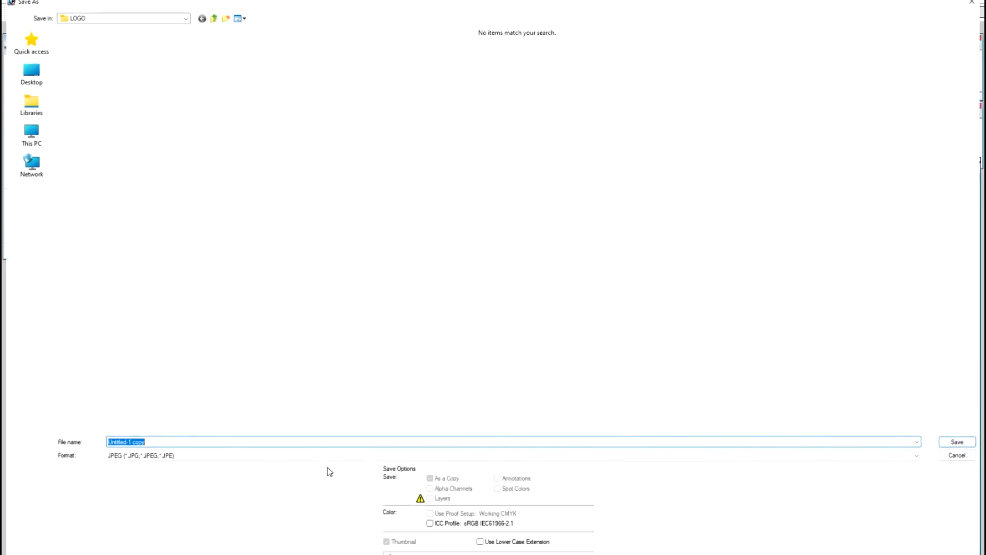
left_click(195, 456)
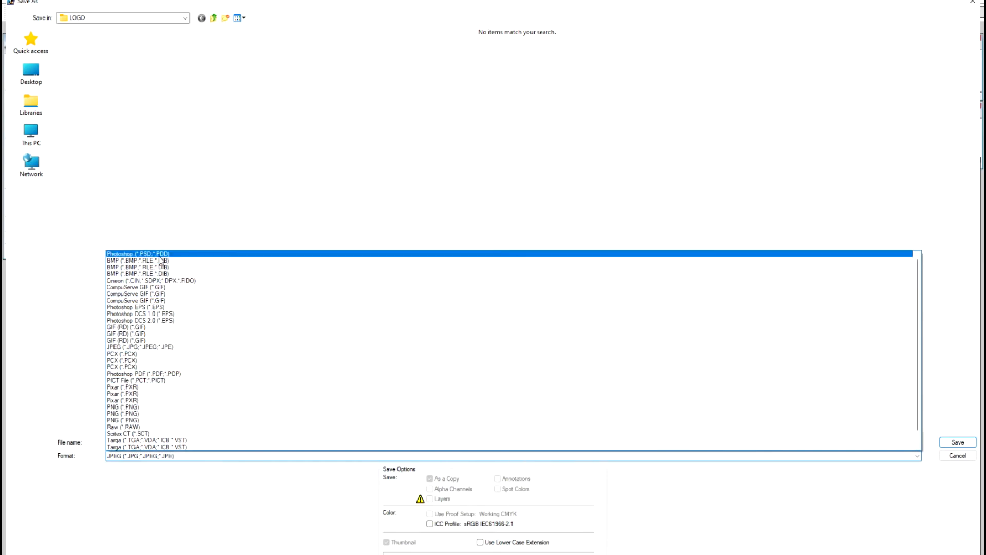
left_click(174, 253)
left_click(175, 445)
type("2")
key("Return")
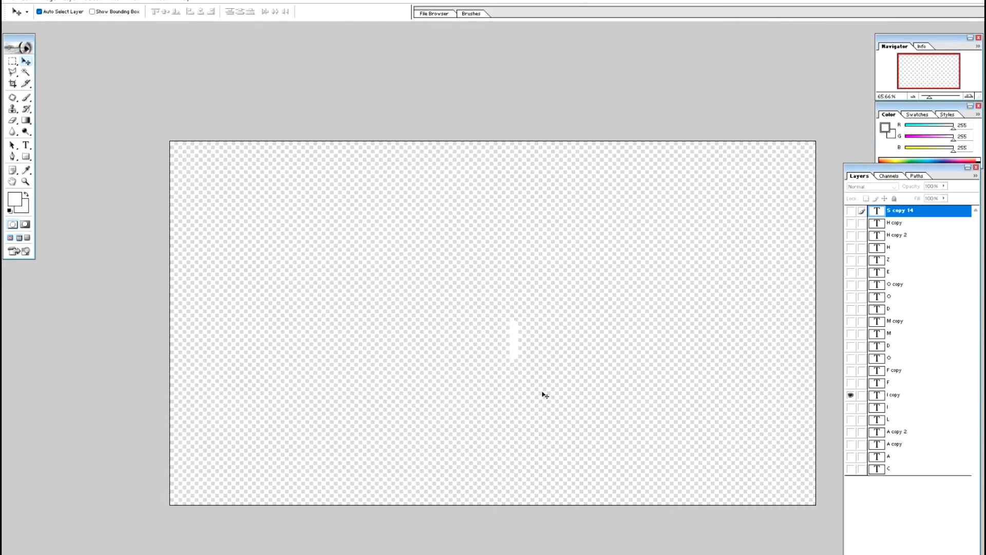
- Show only the A layer, hiding I copy, and save it in the LOGO folder as 21 in Photoshop PSD format
left_click(850, 432)
left_click(851, 433)
left_click(850, 444)
left_click(850, 456)
left_click(851, 395)
key("ctrl+shift+s")
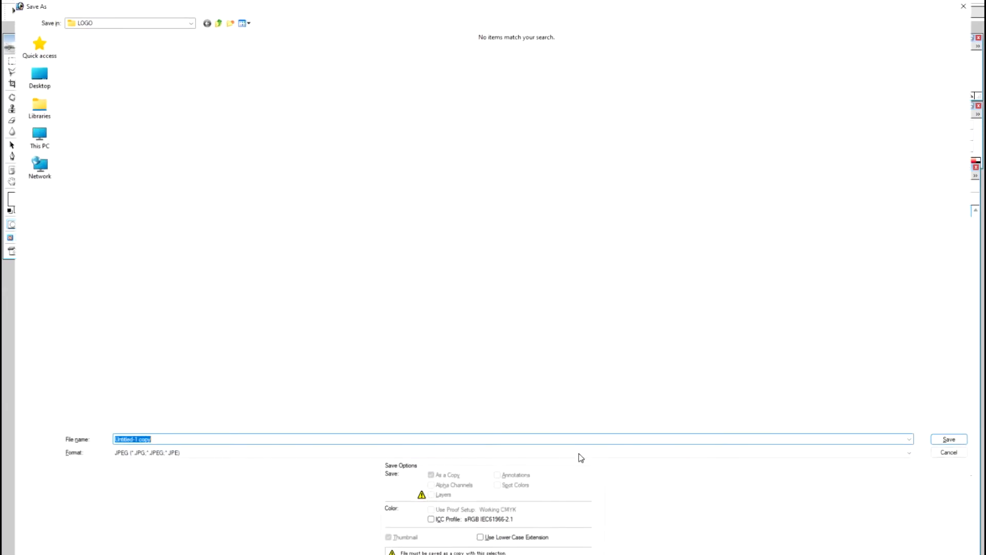
left_click(195, 455)
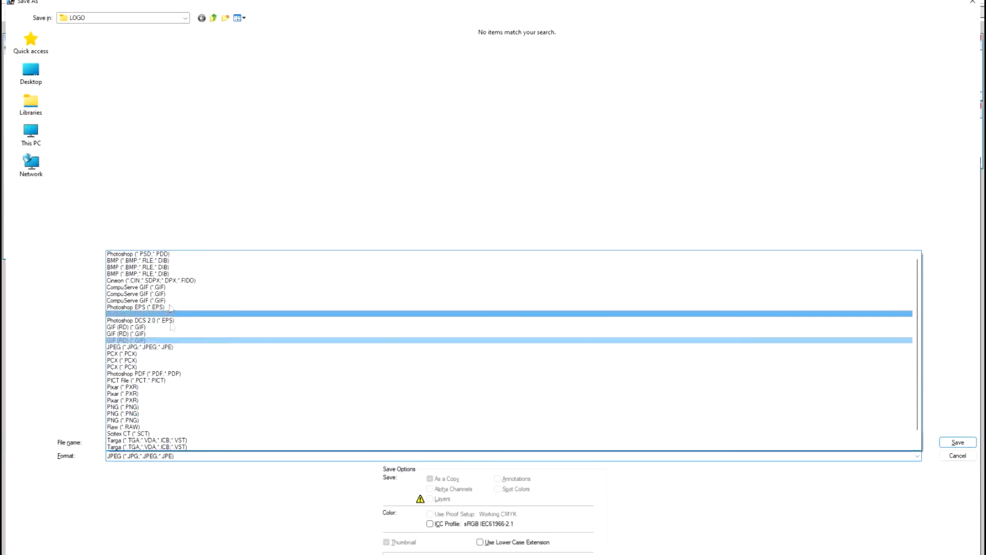
left_click(137, 253)
left_click(179, 440)
type("21")
key("Return")
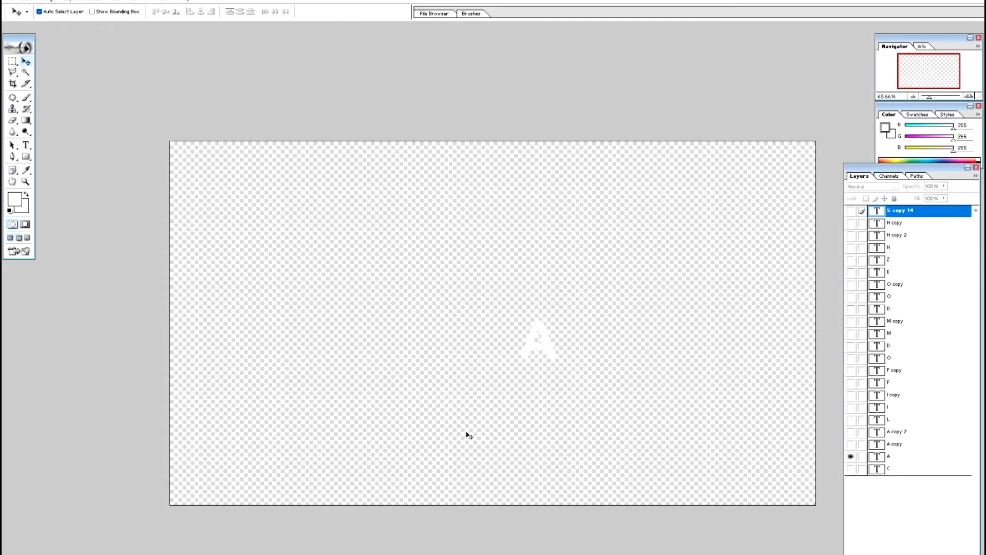
- Show only the L layer, hiding A, and save it in the LOGO folder as 22 in Photoshop PSD format
left_click(850, 419)
left_click(850, 457)
key("ctrl+shift+s")
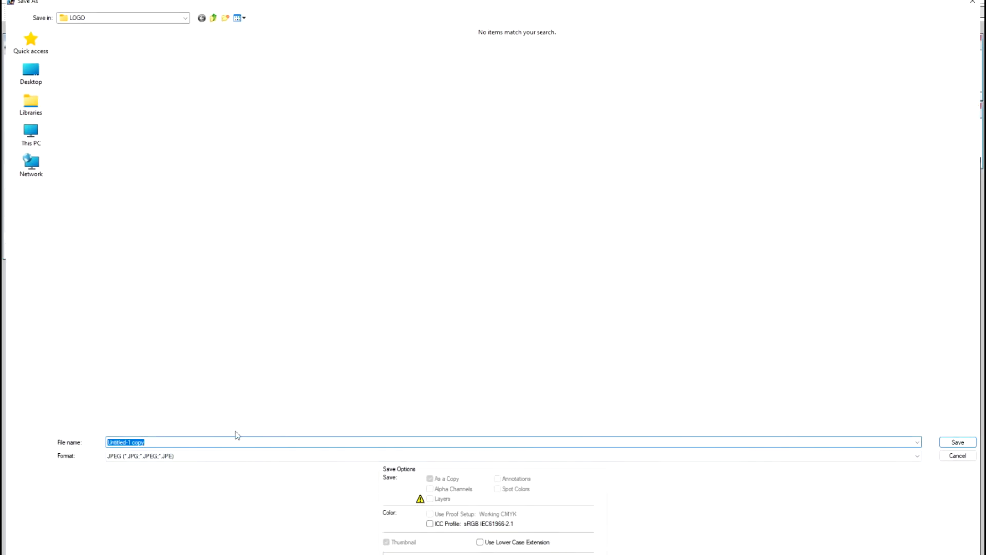
left_click(180, 457)
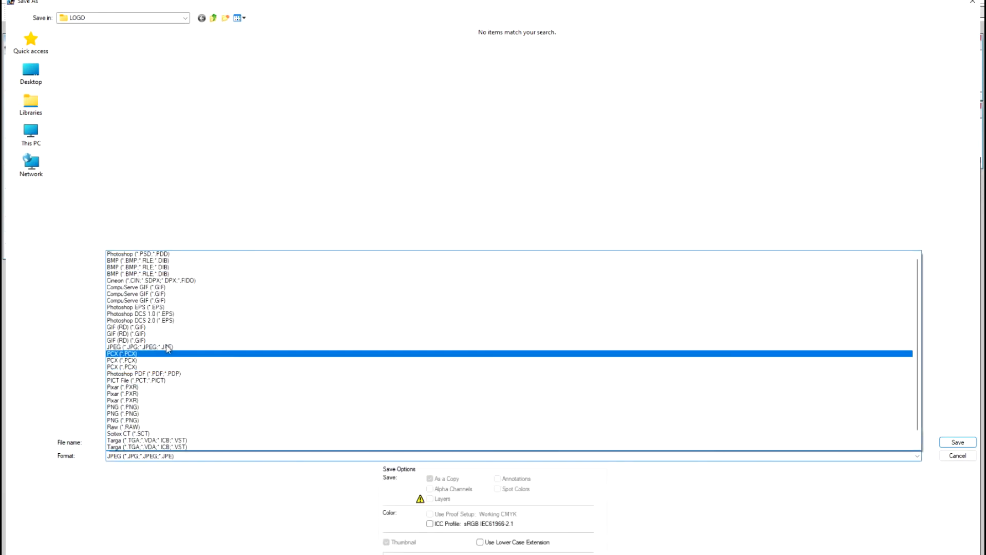
left_click(138, 254)
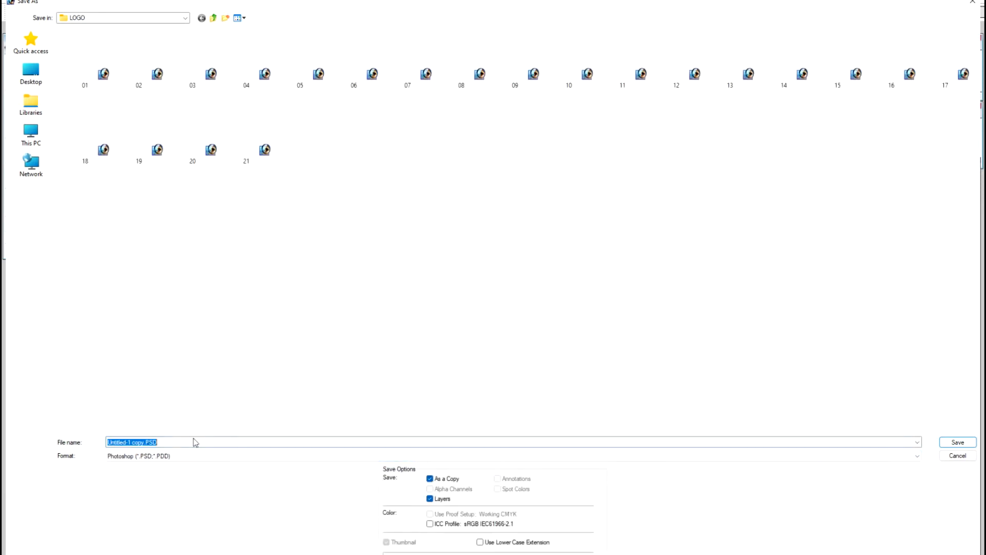
type("22")
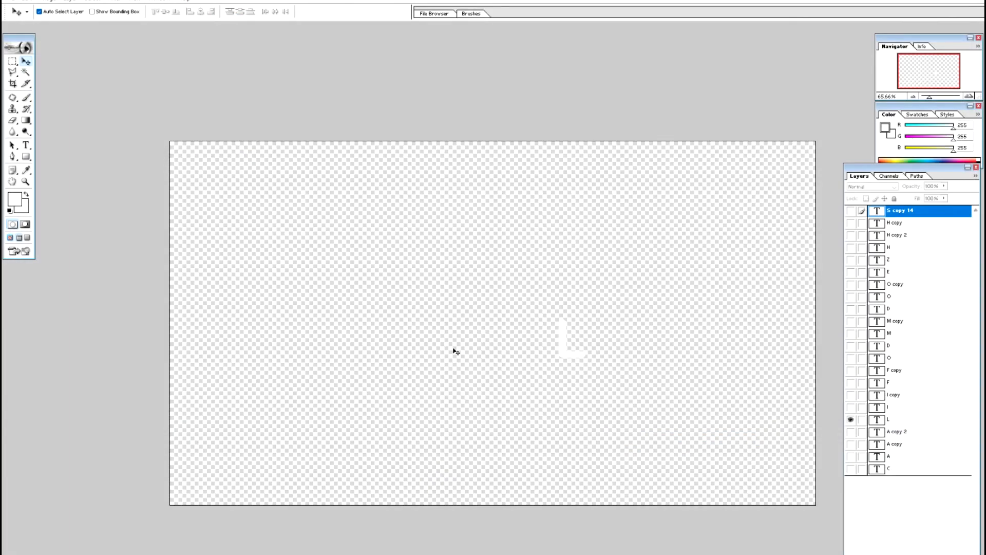
- Close the logo document and minimize Photoshop to return to the desktop
key("ctrl+w")
left_click(488, 214)
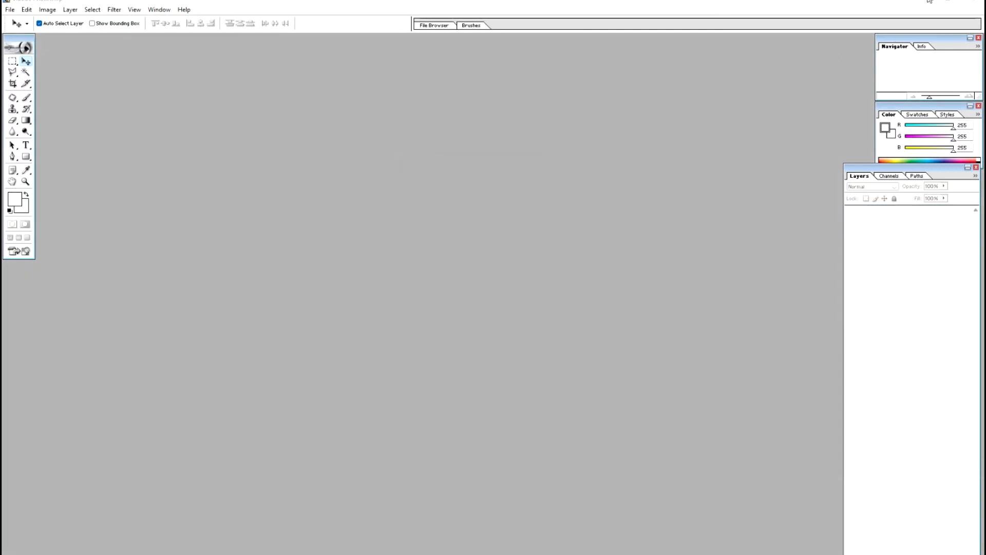
left_click(930, 1)
- Launch EDIUS 9.52 from the desktop and open the recent project CHANNEL PROJECT 02
right_click(700, 153)
left_click(734, 186)
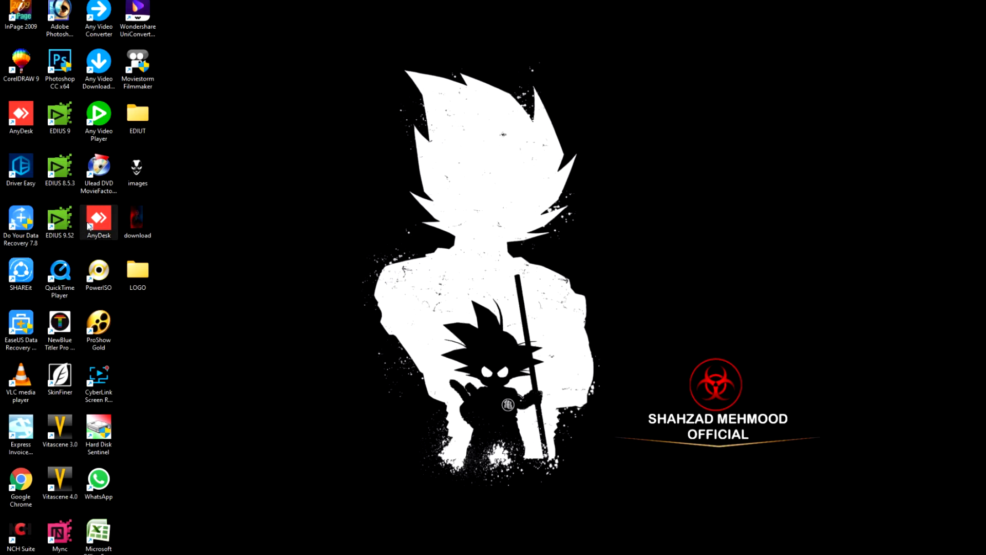
double_click(62, 222)
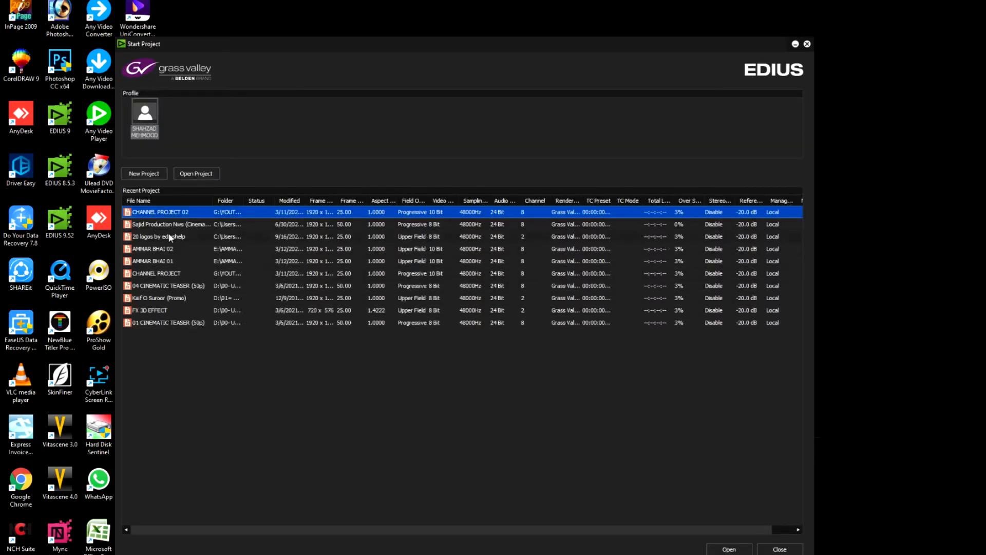
left_click(729, 549)
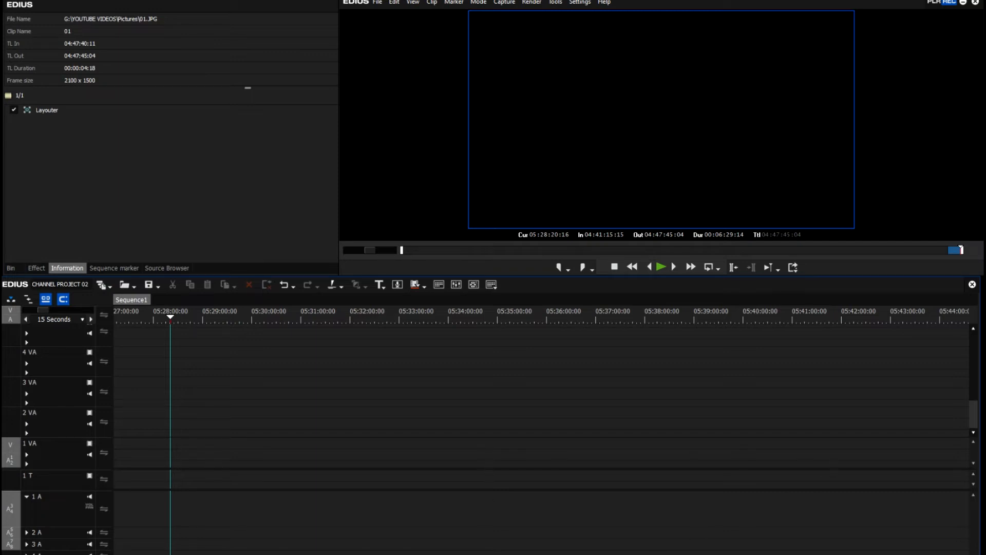
- Bring all the PSD files from the desktop LOGO folder onto track 1 VA of the EDIUS timeline, with the playhead at the first clip
left_click(963, 2)
double_click(138, 274)
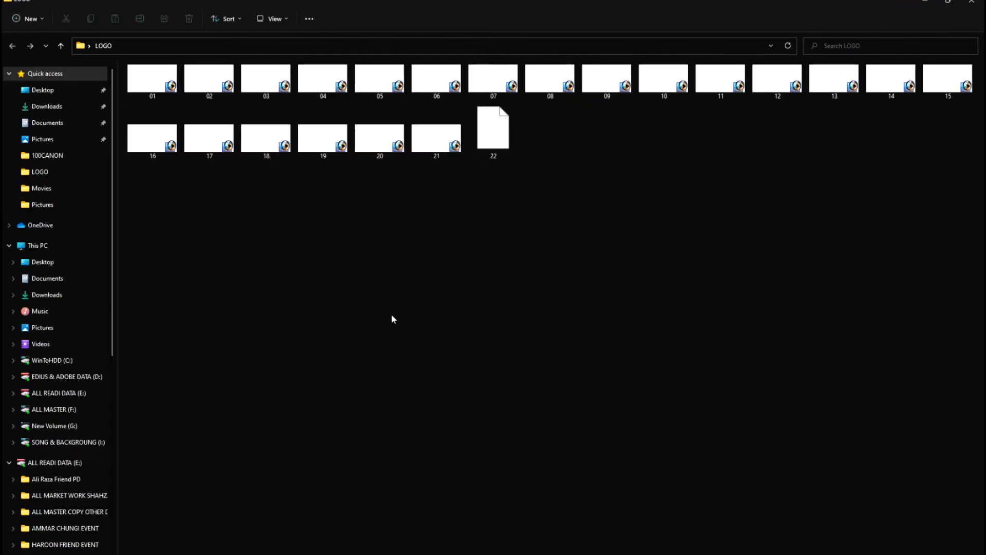
key("ctrl+a")
left_click_drag(152, 87, 217, 457)
key("alt+Tab")
key("alt+Tab")
key("Tab")
left_click_drag(164, 315, 215, 331)
left_click(250, 377)
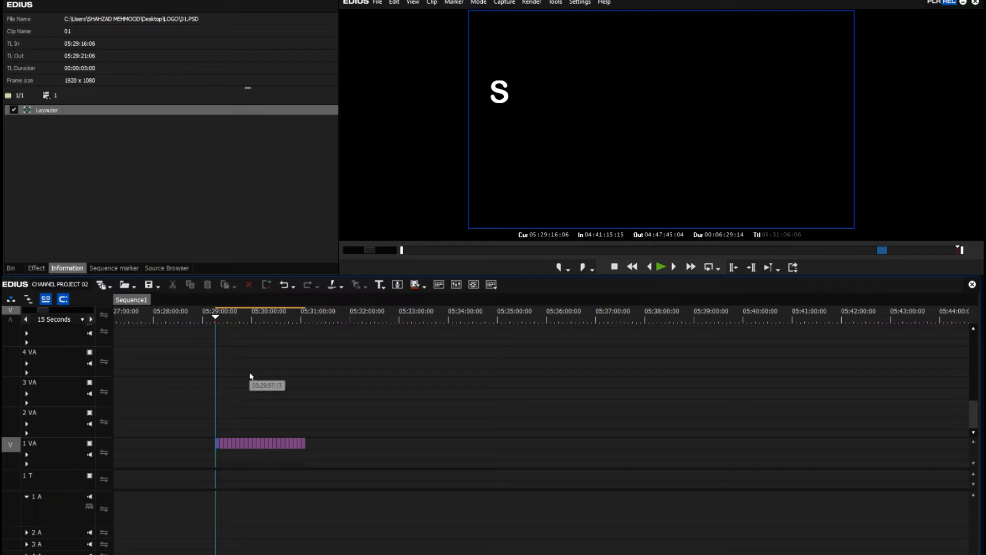
- Stack clips 02, 03 and 04 above clip 01 on tracks 2 VA to 4 VA and delete the gap before clip 05
scroll(261, 399, "up", 4)
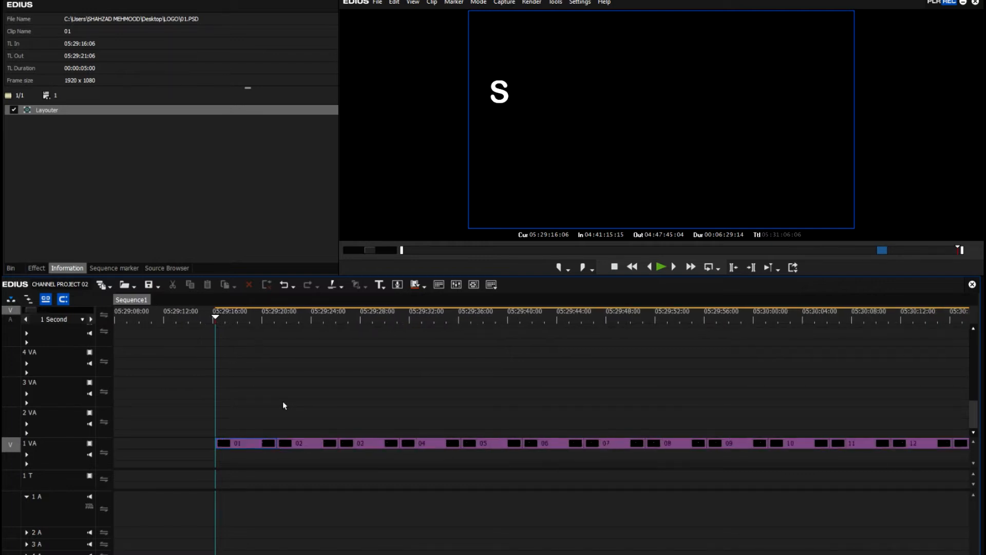
left_click_drag(369, 444, 211, 417)
left_click(330, 384)
left_click_drag(498, 445, 257, 398)
left_click_drag(602, 443, 228, 365)
right_click(582, 445)
left_click(623, 385)
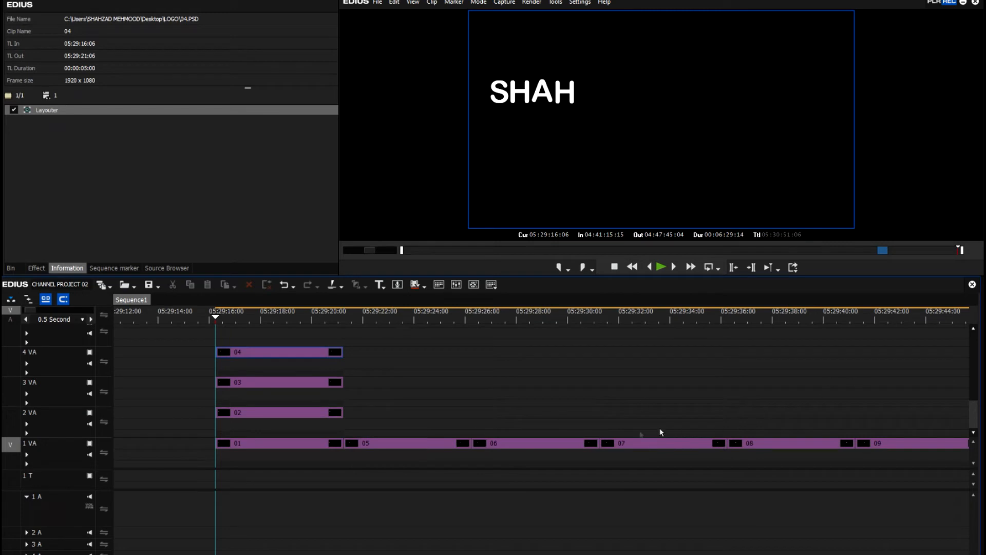
- Stack clips 06, 07 and 08 above clip 05 on tracks 2 VA to 4 VA
left_click_drag(506, 446, 472, 442)
left_click_drag(653, 442, 400, 401)
left_click_drag(751, 443, 386, 360)
- Cut the stacked clips 05 to 08 and paste them at the playhead on tracks 5 VA to 8 VA
left_click_drag(489, 461, 448, 351)
key("Delete")
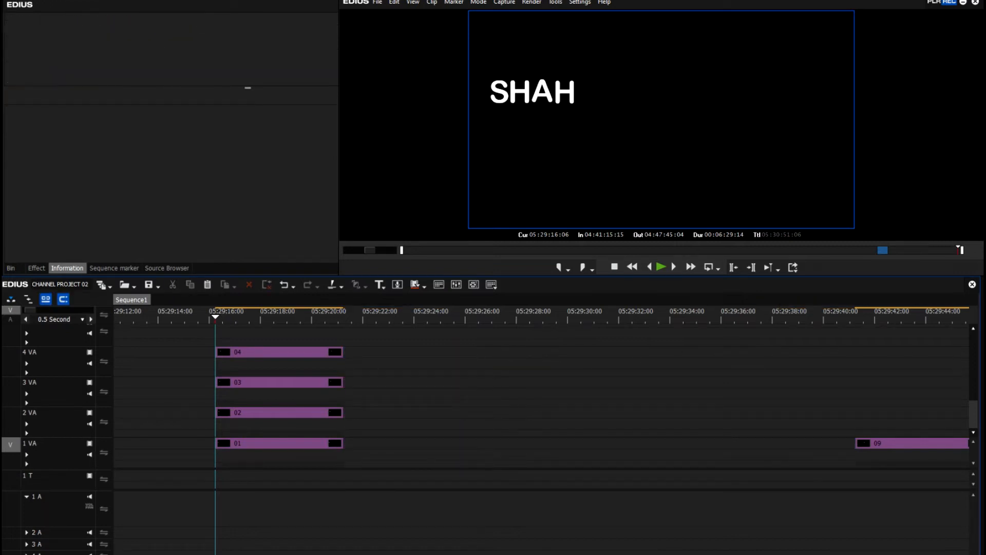
left_click_drag(975, 412, 974, 389)
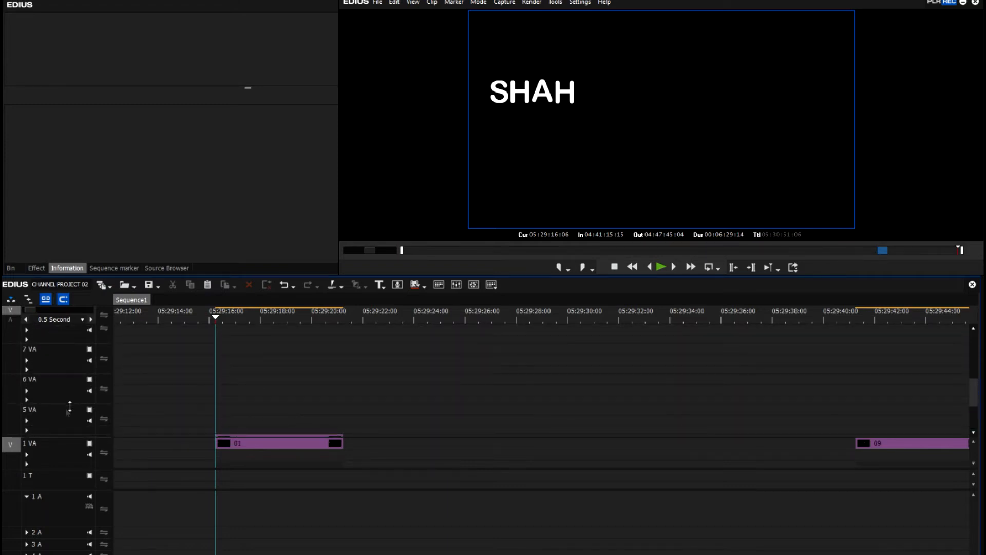
left_click(61, 419)
key("ctrl+z")
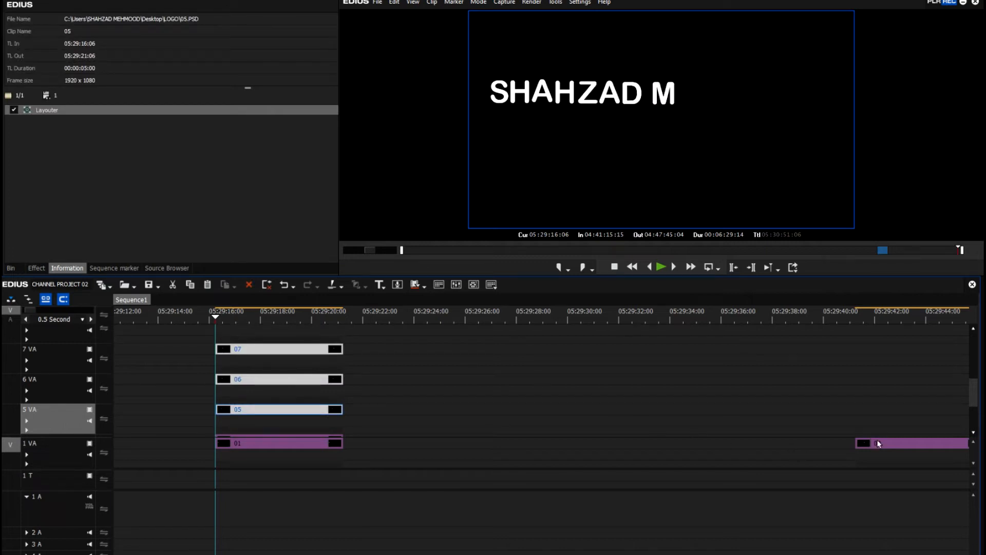
- Delete the gap before clip 09 on track 1 VA and stack clips 10 to 13 above it on tracks 2 VA to 5 VA
left_click_drag(974, 393, 974, 414)
right_click(388, 446)
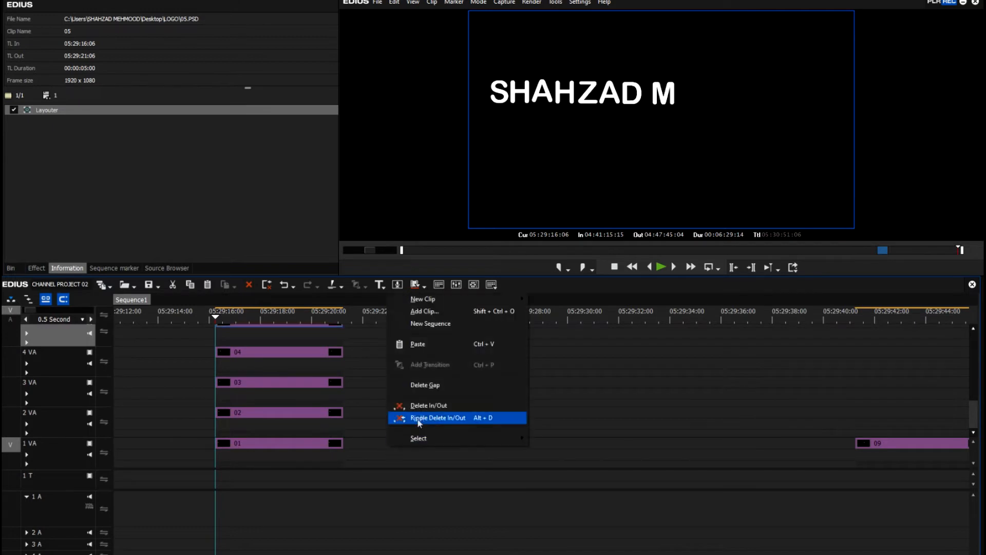
left_click(428, 386)
left_click_drag(505, 444, 375, 416)
left_click_drag(628, 445, 372, 381)
left_click_drag(732, 442, 362, 361)
left_click_drag(886, 445, 384, 353)
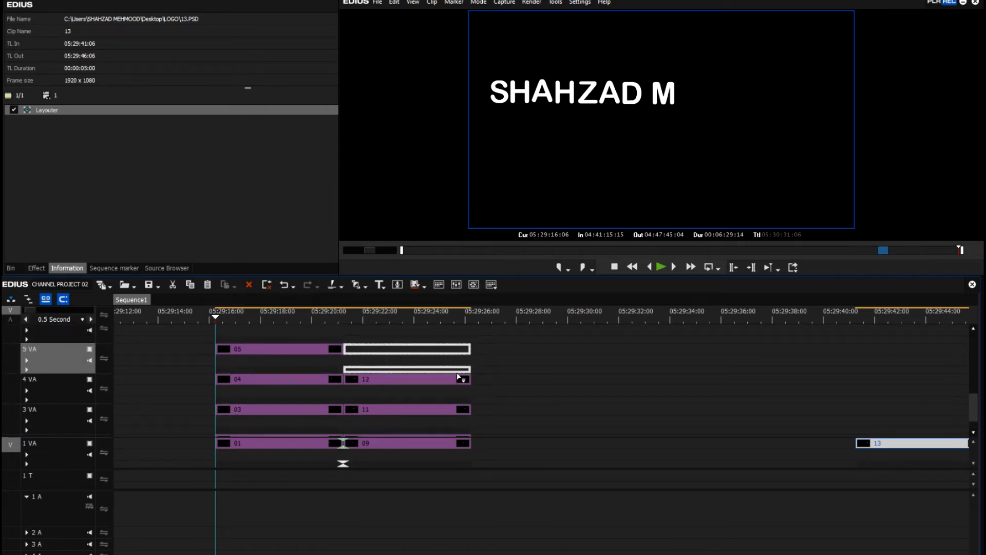
- Cut the stacked clips 09 to 13 and paste them at the playhead on tracks 9 VA and above
left_click_drag(973, 419, 976, 426)
left_click_drag(515, 439, 430, 311)
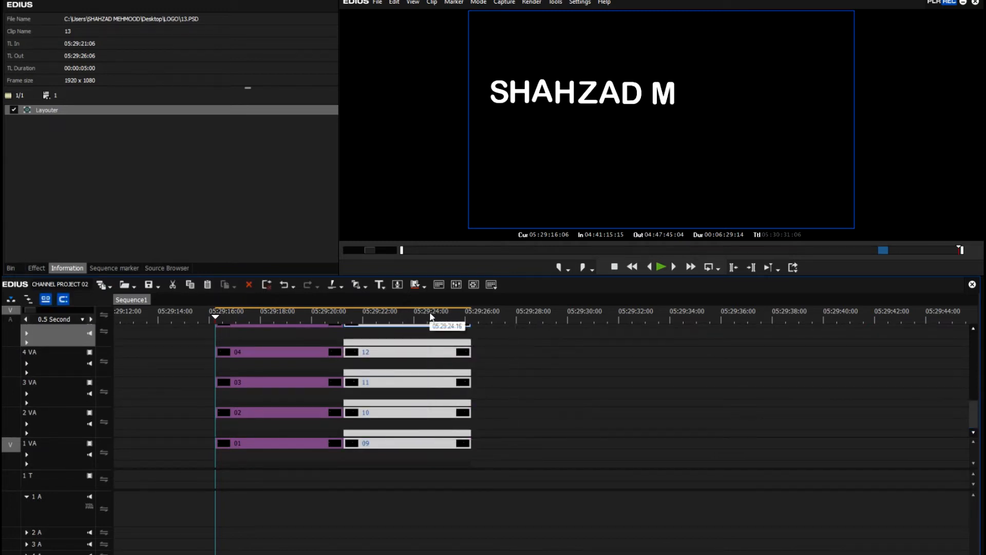
key("Delete")
left_click_drag(973, 420, 973, 374)
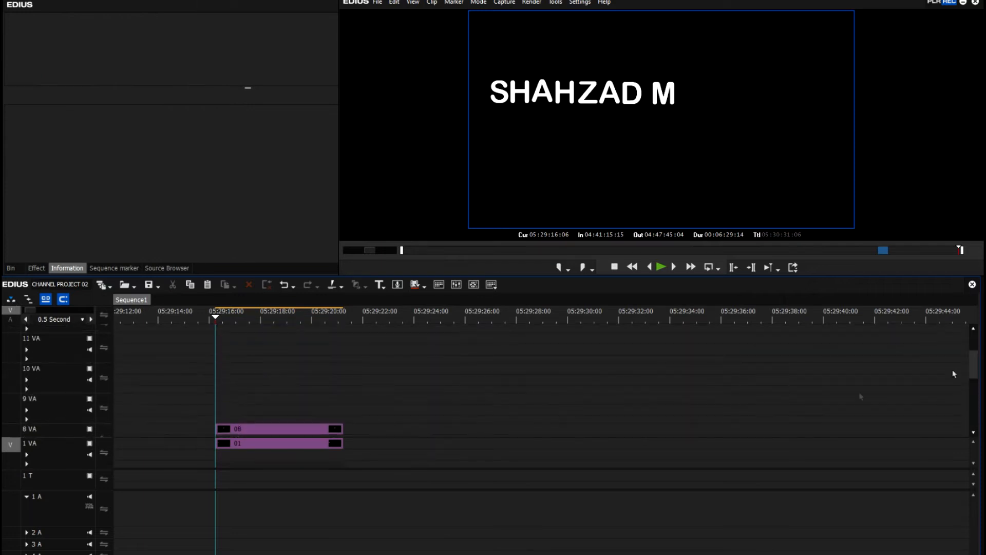
left_click(51, 401)
key("ctrl+z")
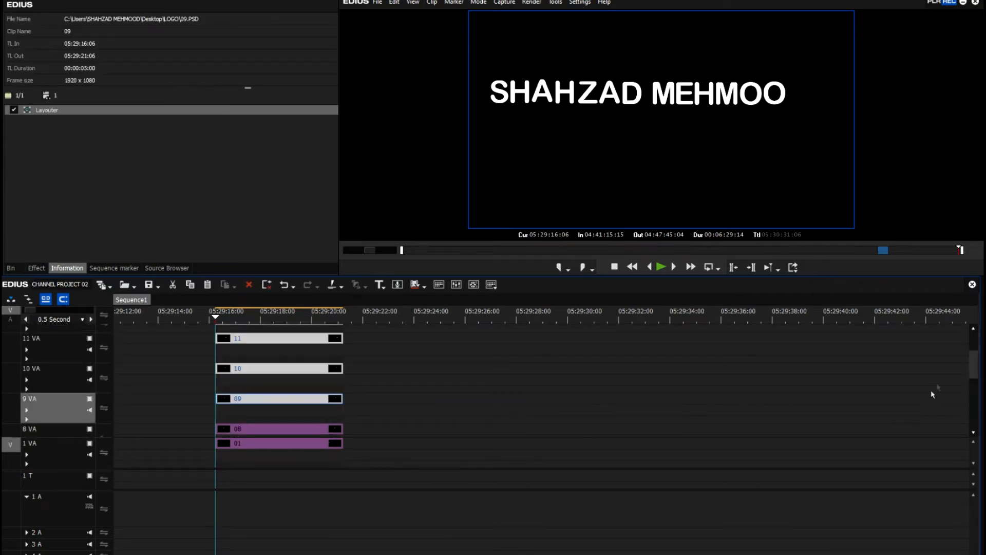
- Delete the gap before clip 14 on track 1 VA and stack clips 15 to 18 above it on tracks 2 VA to 5 VA
scroll(977, 373, "up", 3)
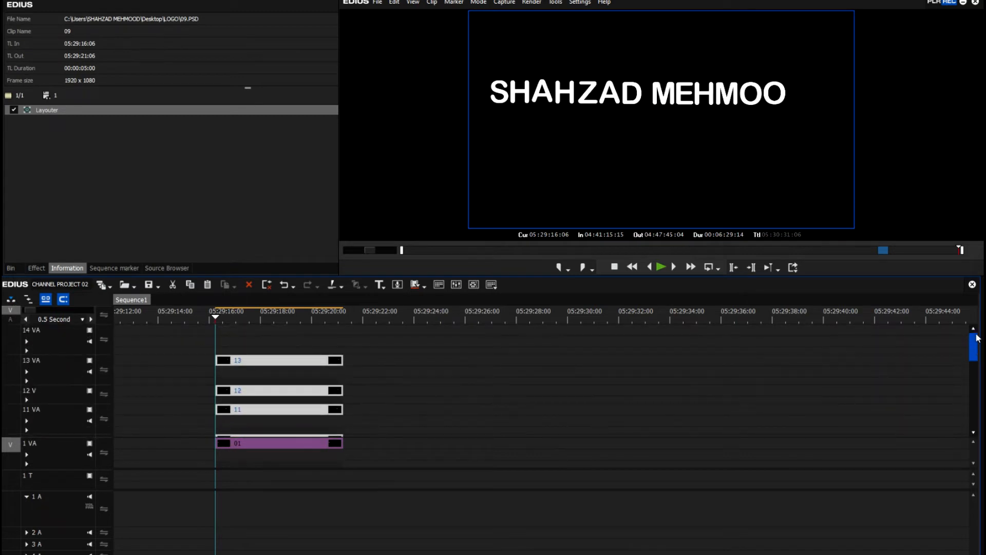
scroll(978, 360, "down", 10)
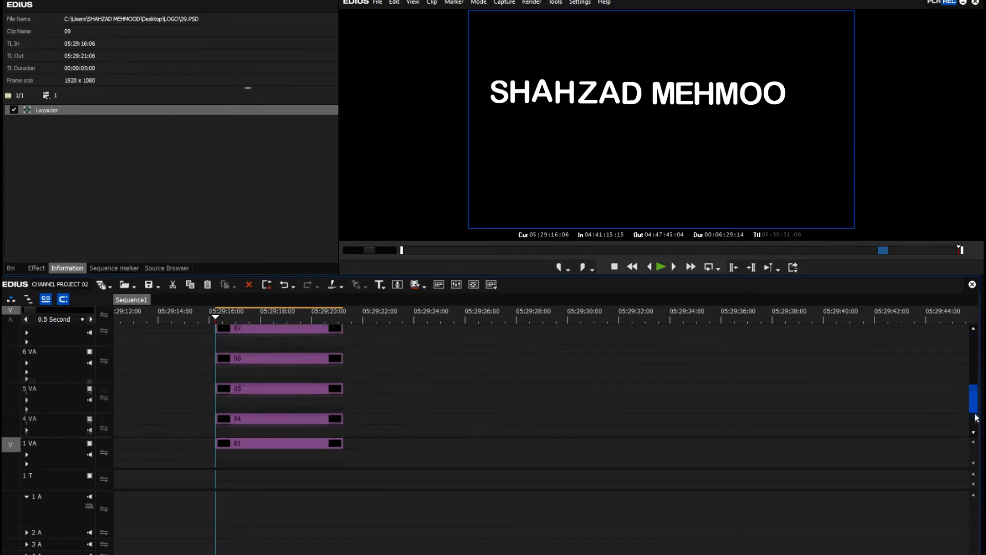
right_click(377, 451)
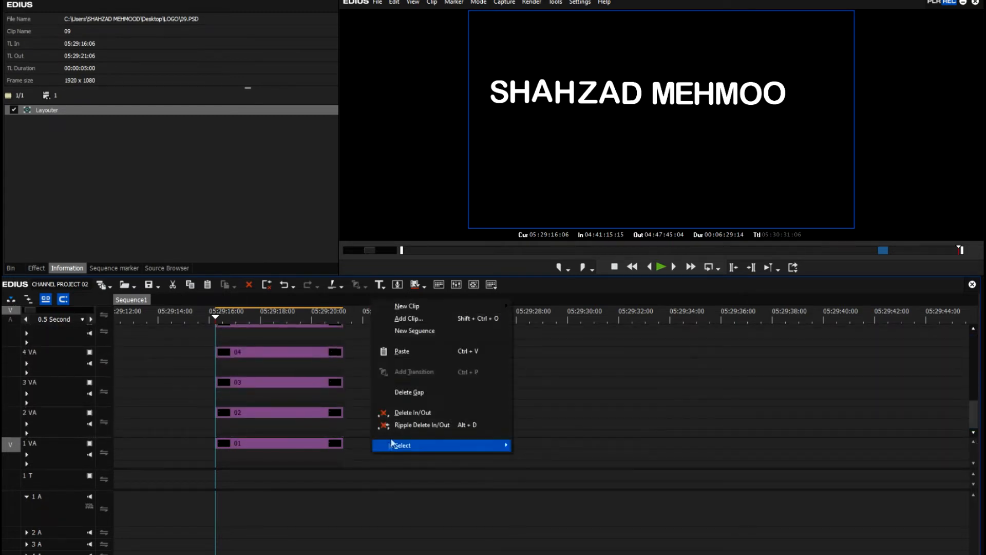
left_click(411, 395)
left_click_drag(507, 442, 388, 413)
left_click_drag(619, 443, 362, 389)
left_click_drag(777, 443, 393, 356)
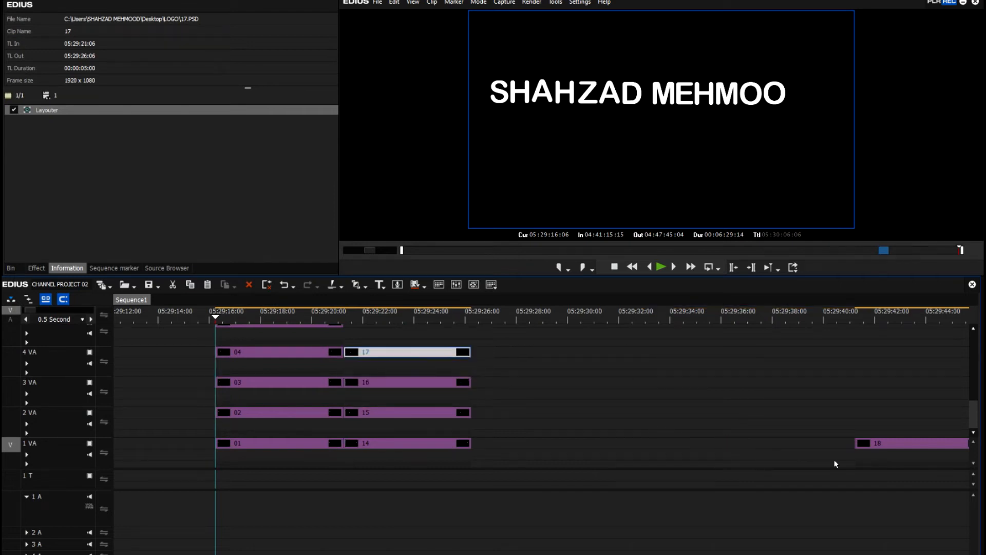
left_click_drag(896, 445, 392, 336)
left_click_drag(420, 367, 421, 367)
- Cut the stacked clips 14 to 18 from the timeline and add more VA tracks above track 14 VA
left_click_drag(492, 451, 405, 331)
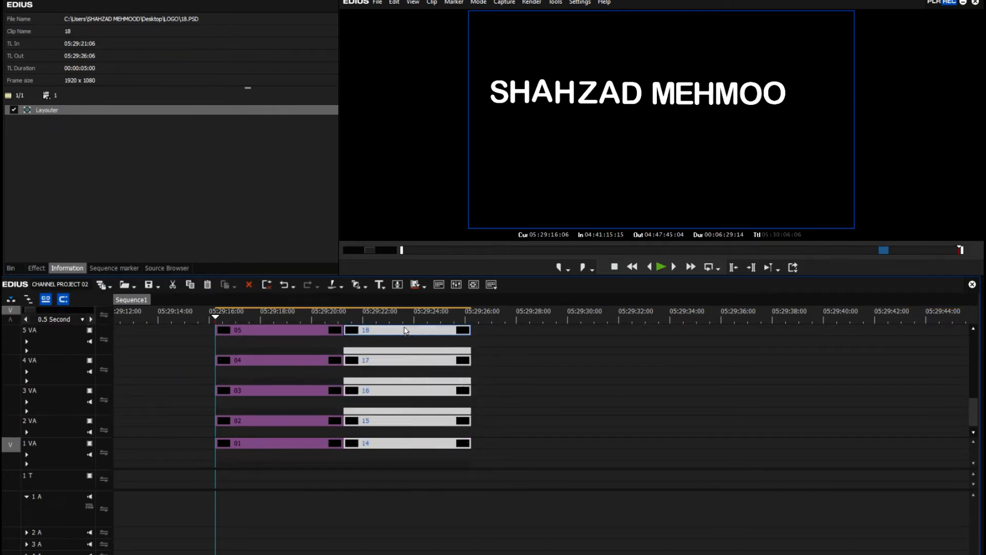
key("Delete")
left_click_drag(974, 426, 974, 350)
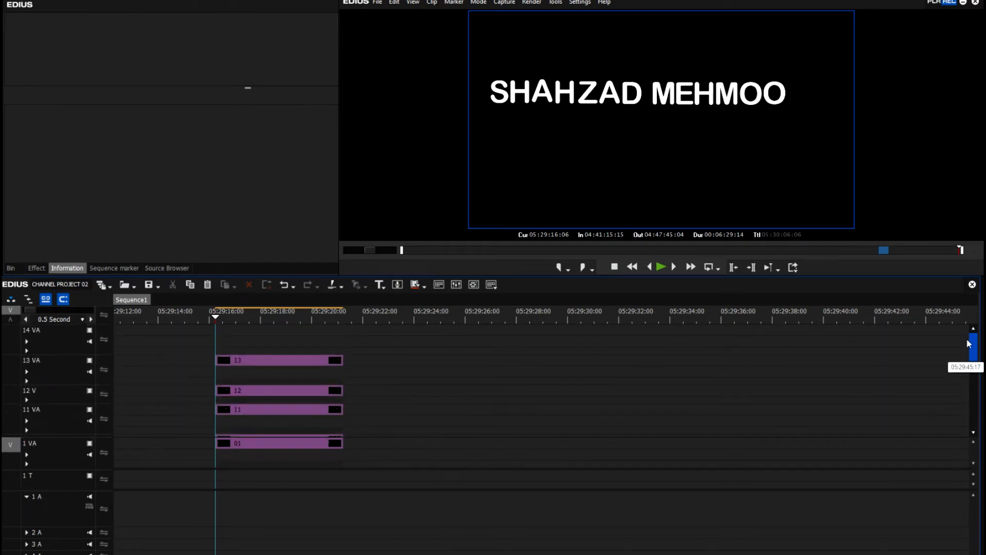
right_click(63, 340)
mouse_move(125, 424)
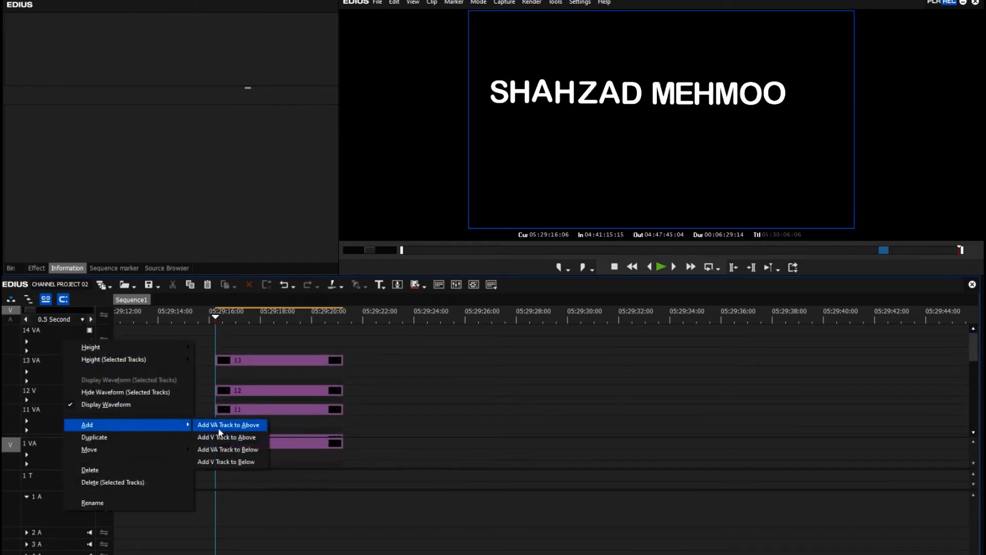
left_click(225, 425)
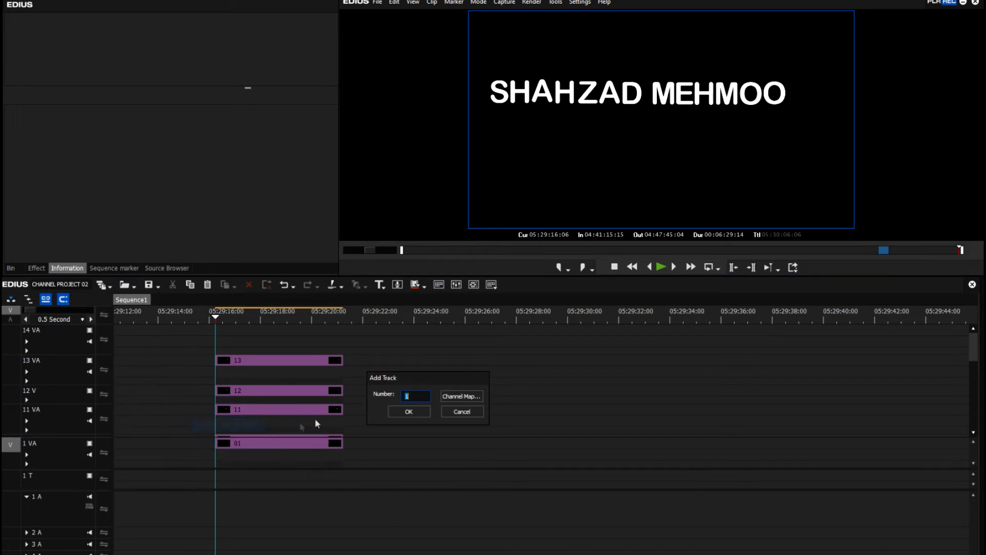
left_click(415, 412)
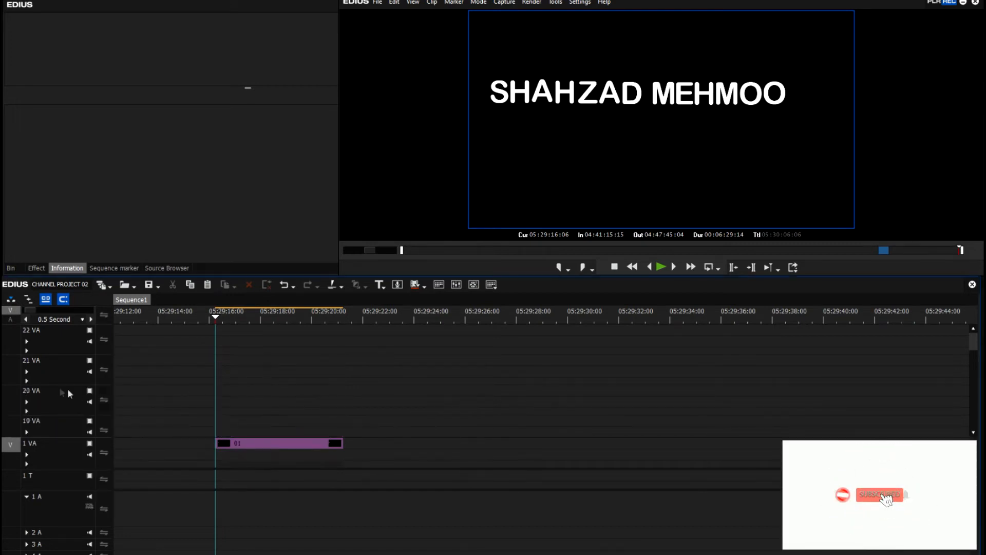
- Paste the cut clips 14 to 18 at the playhead on tracks 14 VA to 18 VA
left_click_drag(972, 350, 980, 383)
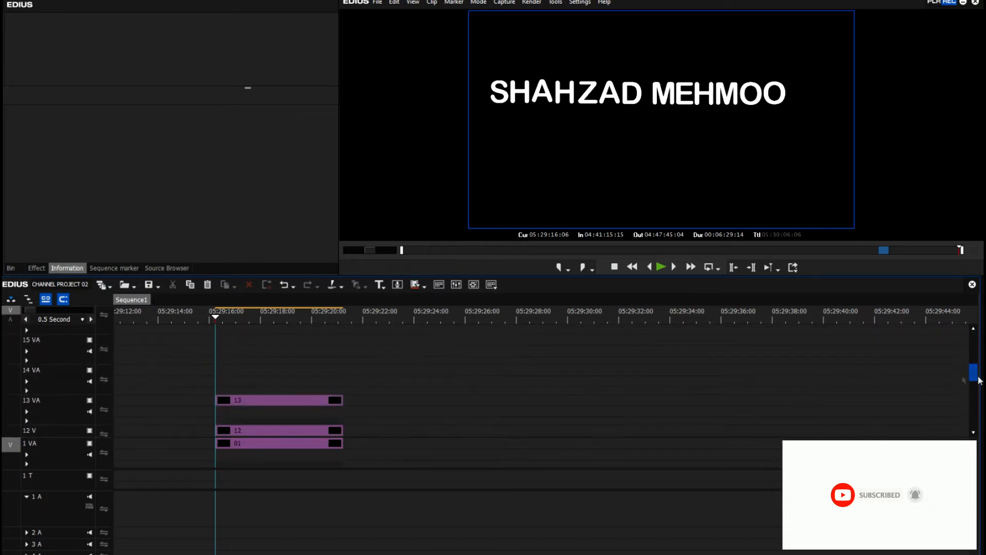
left_click(58, 382)
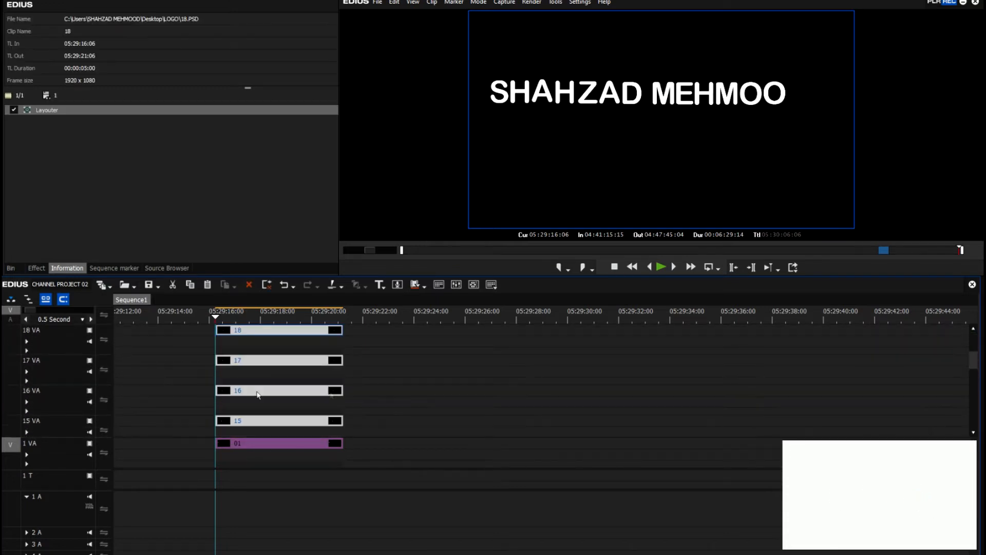
- Delete the gap before clip 19 on track 1 VA and stack clips 20 to 22 above it on tracks 2 VA to 4 VA
left_click_drag(971, 373, 974, 436)
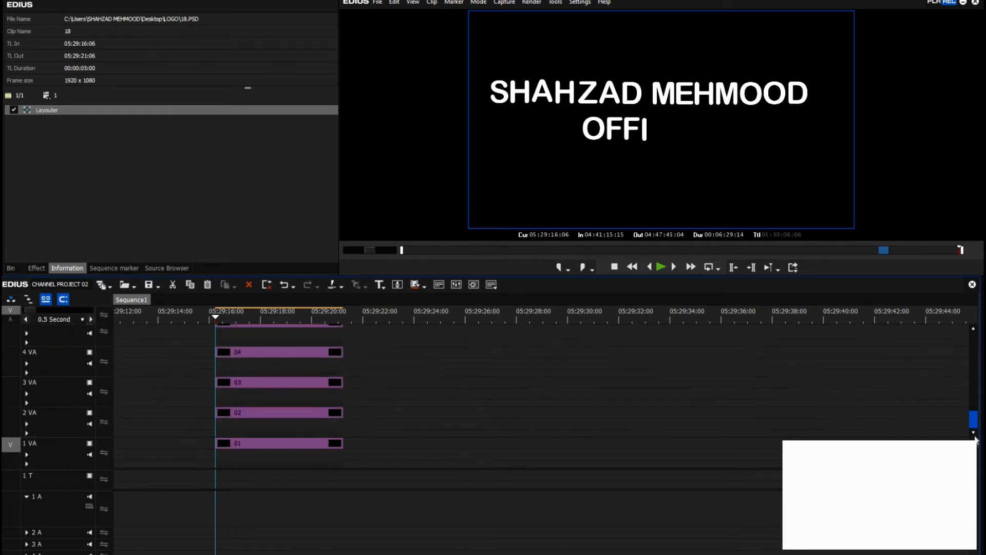
right_click(368, 456)
left_click(405, 390)
left_click_drag(518, 443, 383, 424)
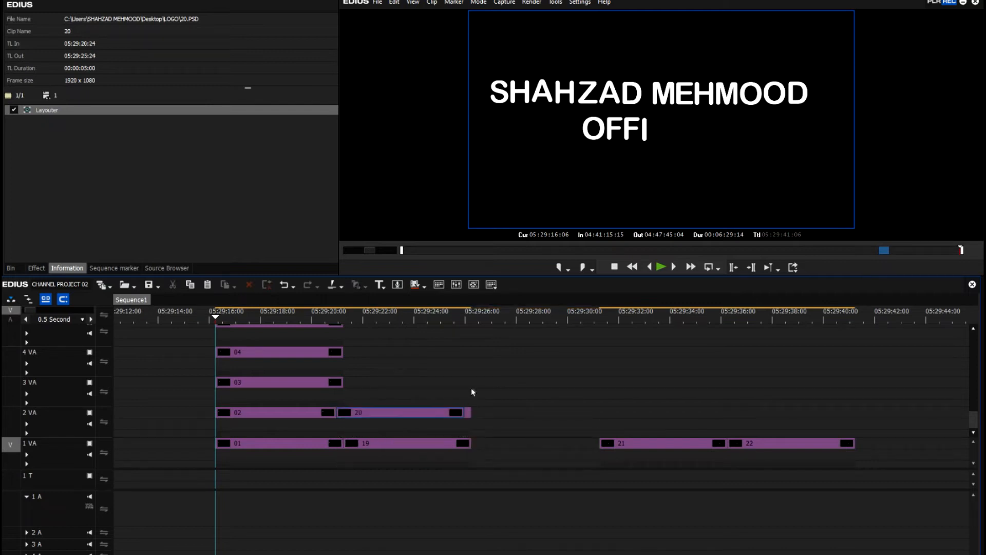
key("ctrl+z")
left_click_drag(507, 442, 393, 423)
left_click_drag(386, 421, 386, 421)
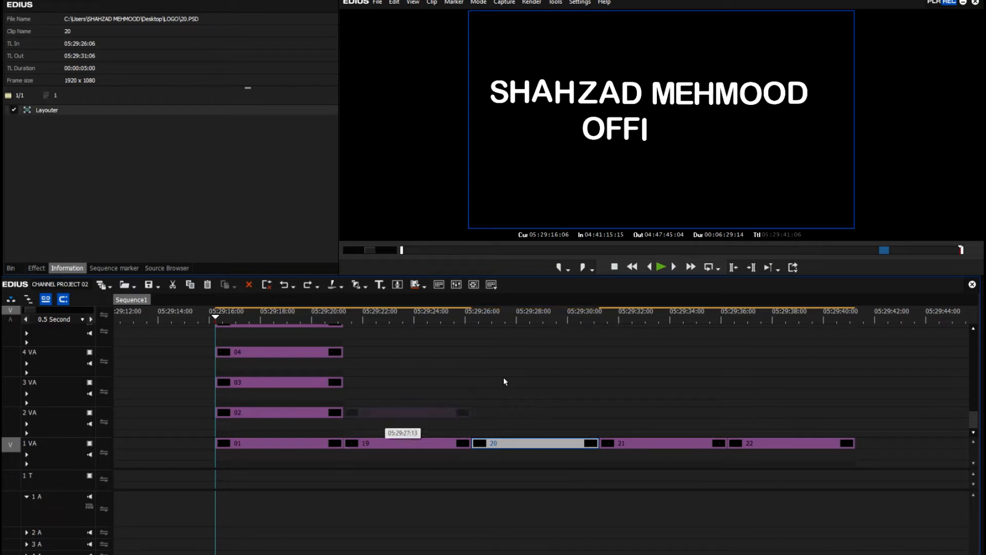
left_click_drag(636, 442, 378, 396)
left_click_drag(762, 443, 386, 364)
- Cut the stacked clips 19 to 22 and paste them at the playhead on tracks 19 VA to 22 VA
left_click_drag(511, 340, 424, 451)
key("Delete")
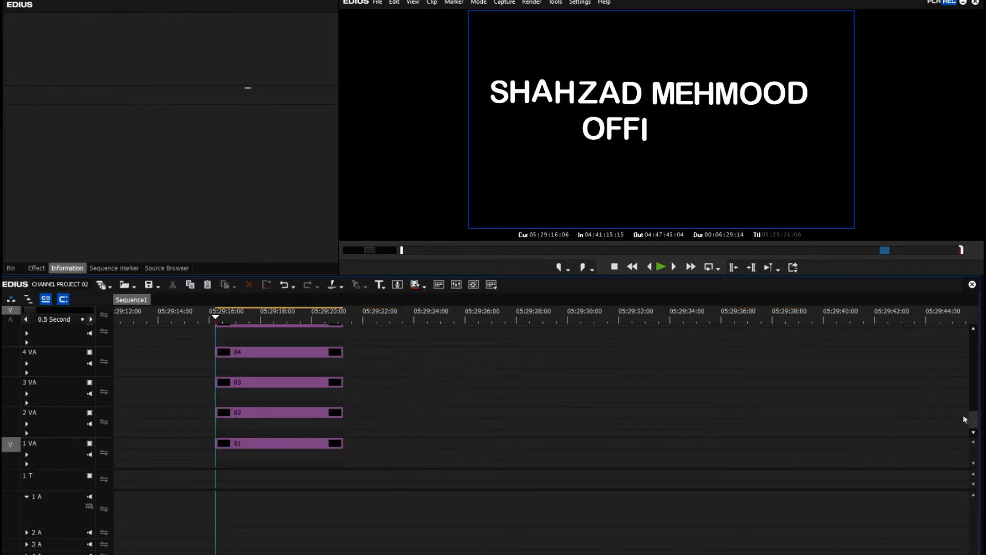
left_click_drag(975, 421, 961, 350)
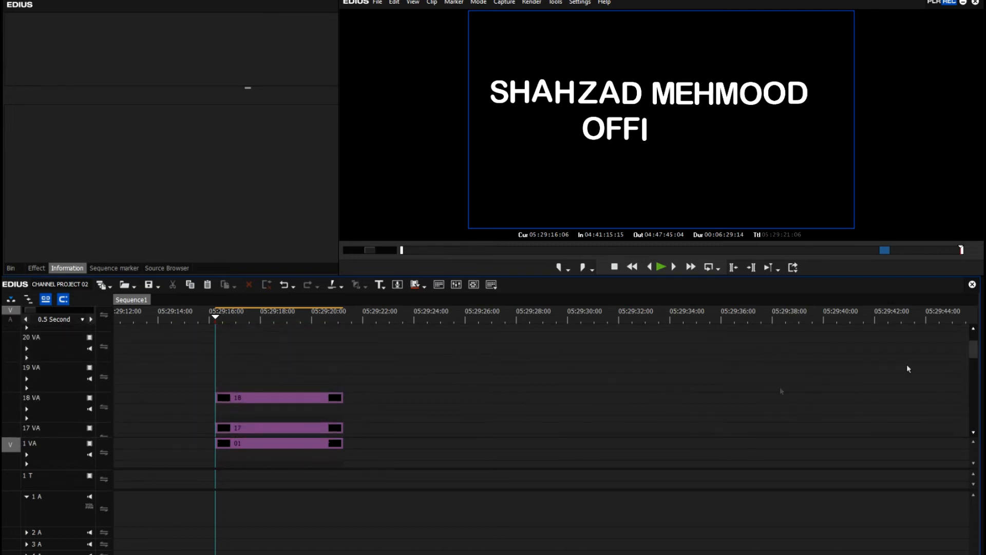
left_click(64, 383)
key("ctrl+v")
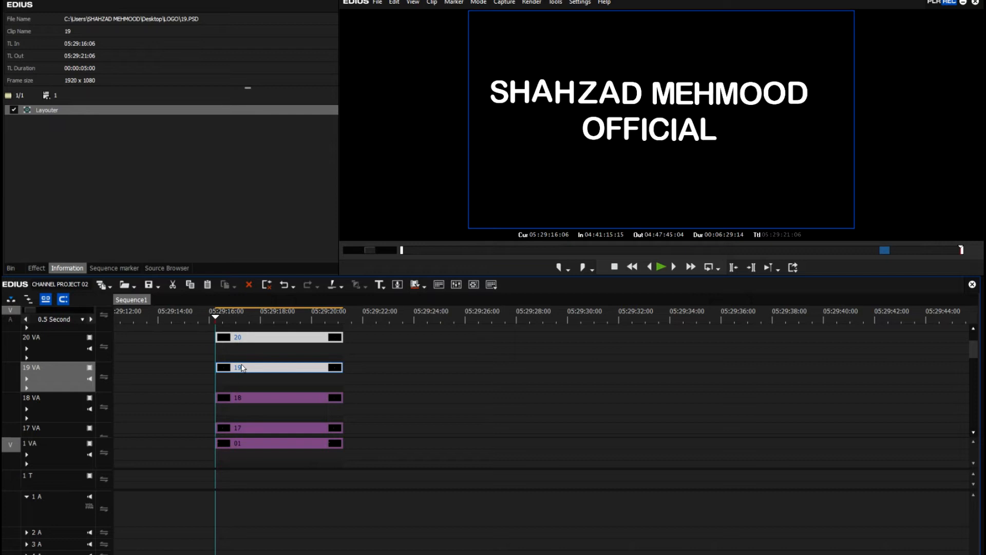
left_click(419, 372)
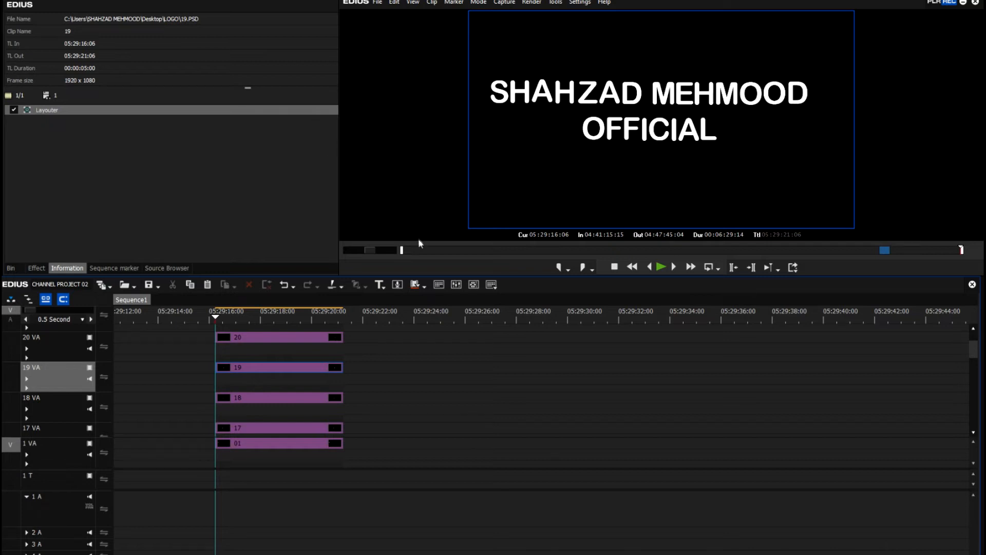
scroll(240, 321, "up", 4)
scroll(222, 318, "down", 5)
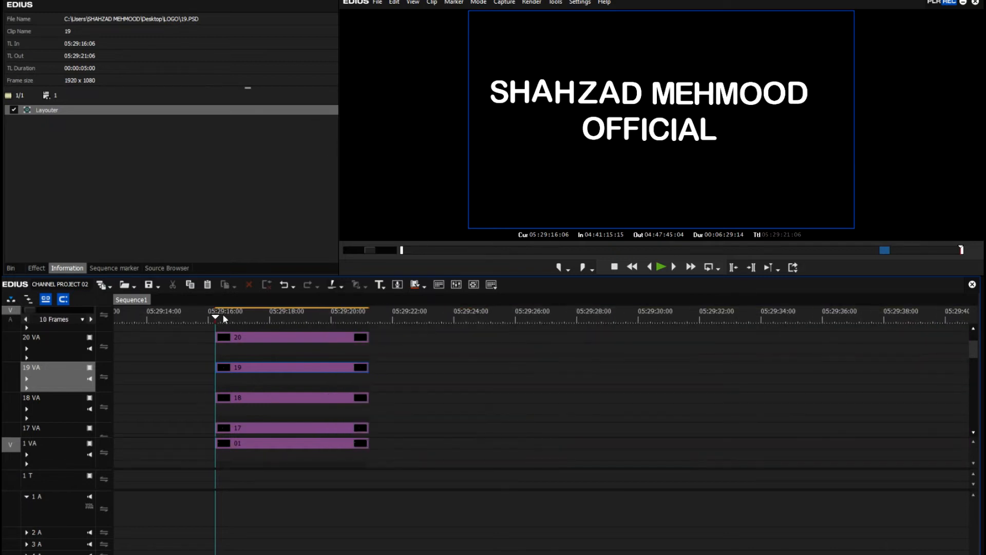
scroll(273, 372, "up", 2)
scroll(698, 350, "down", 1)
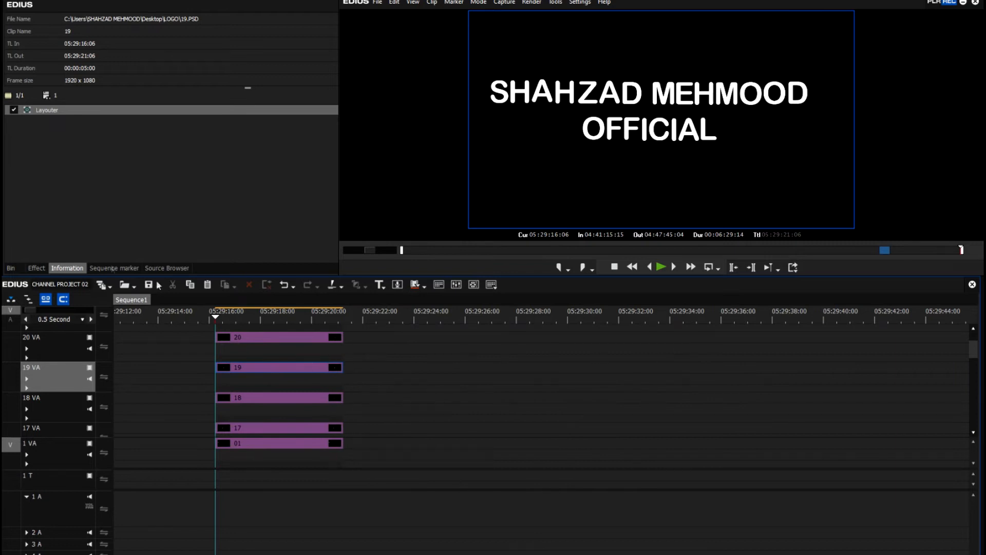
- Bring the videoplayback file from the Downloads folder onto audio track 2 A, starting at the playhead
left_click(17, 267)
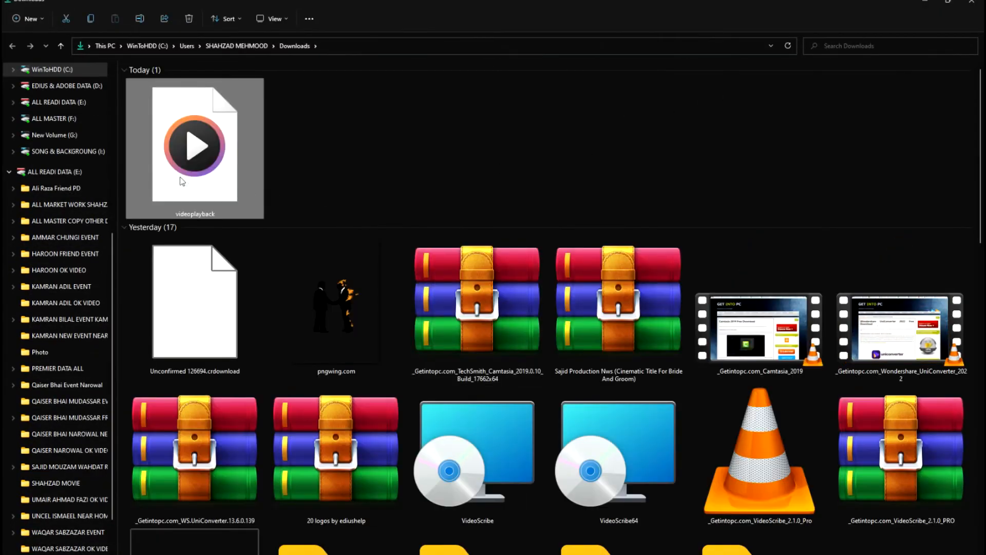
left_click_drag(180, 177, 282, 407)
key("alt+Tab")
key("Escape")
key("alt+Tab")
key("alt+Tab")
left_click_drag(241, 501, 217, 539)
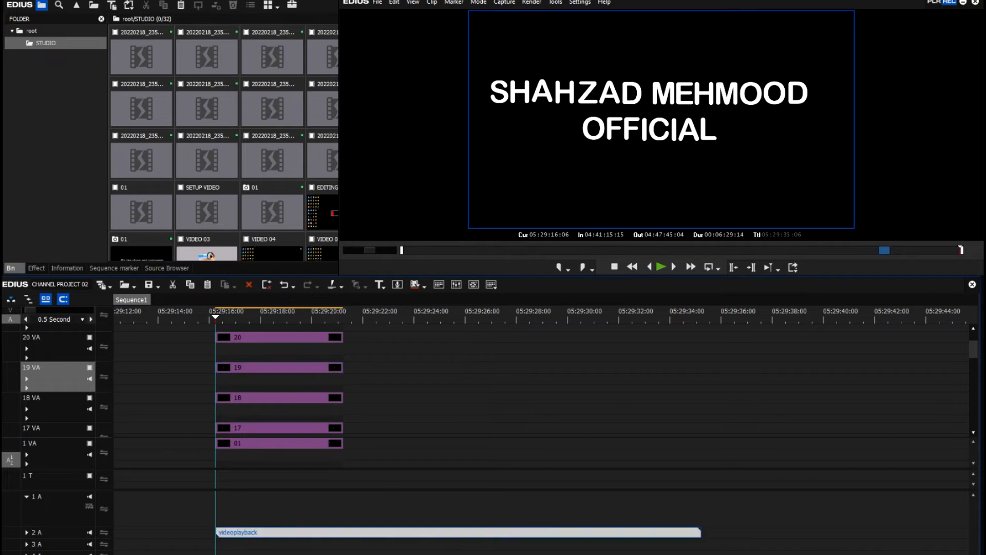
left_click(403, 450)
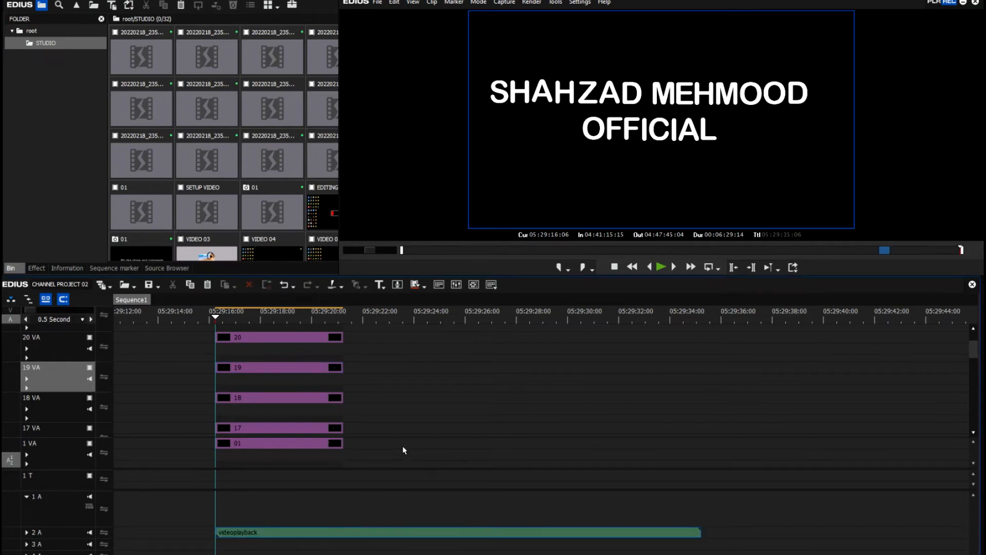
- Play the stacked letter clips together with the videoplayback audio to preview them
key("space")
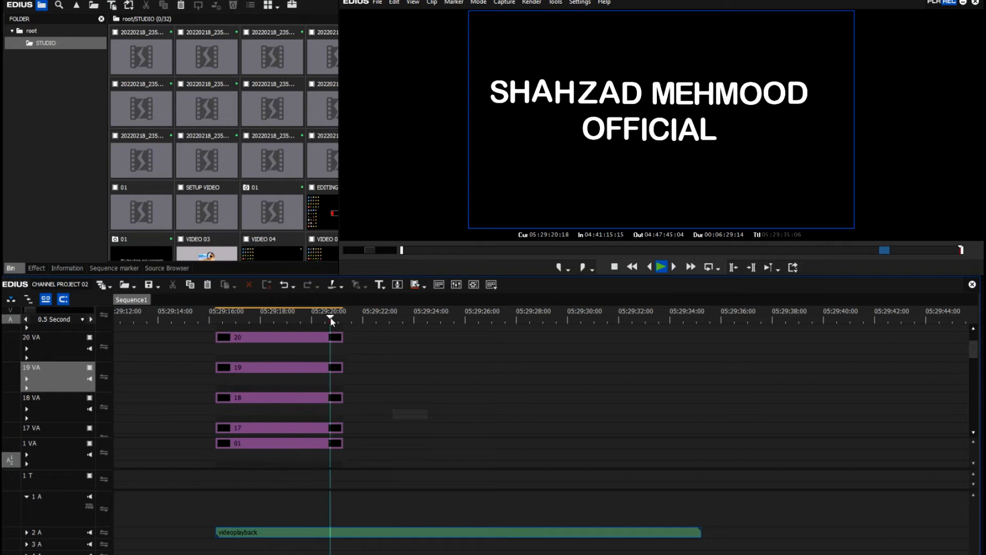
key("space")
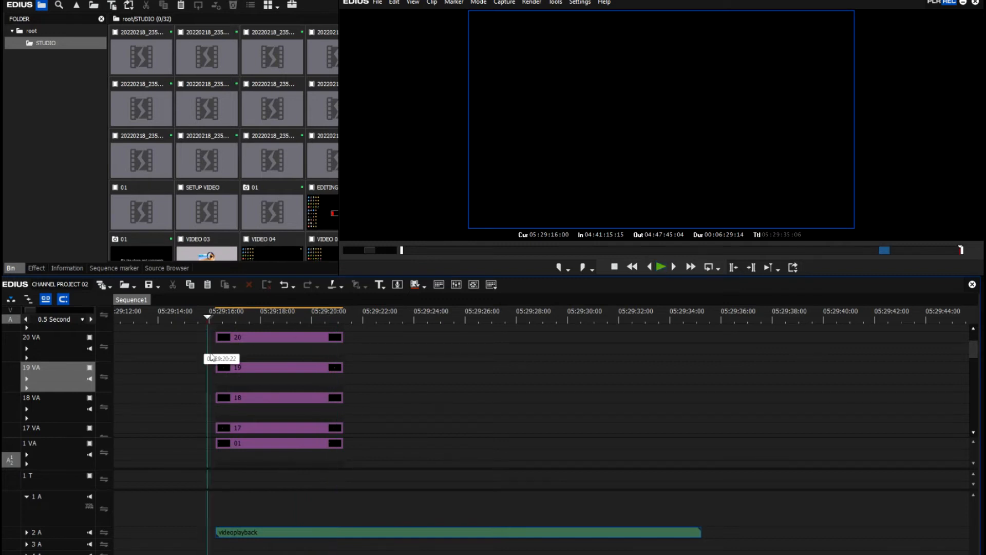
- Extend clips 01 to 04 on tracks 1 VA to 4 VA to the end of the videoplayback audio clip
scroll(444, 367, "down", 2)
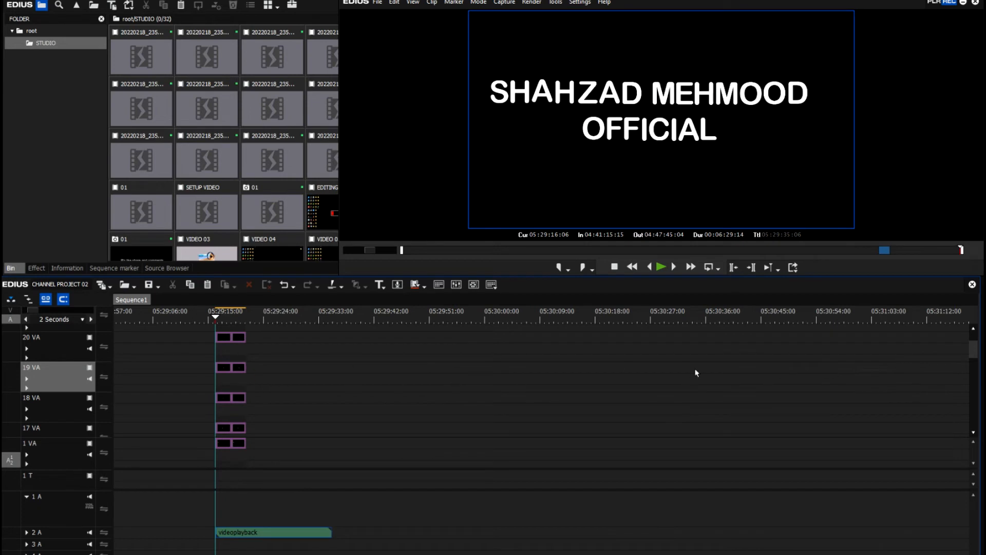
left_click_drag(972, 352, 972, 418)
left_click_drag(249, 442, 334, 460)
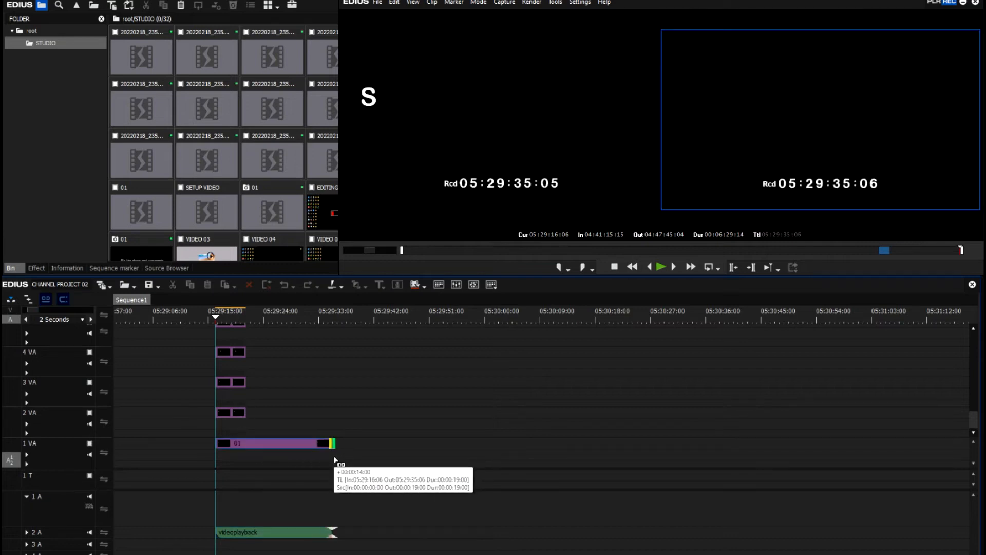
left_click_drag(246, 414, 332, 429)
left_click_drag(245, 382, 331, 393)
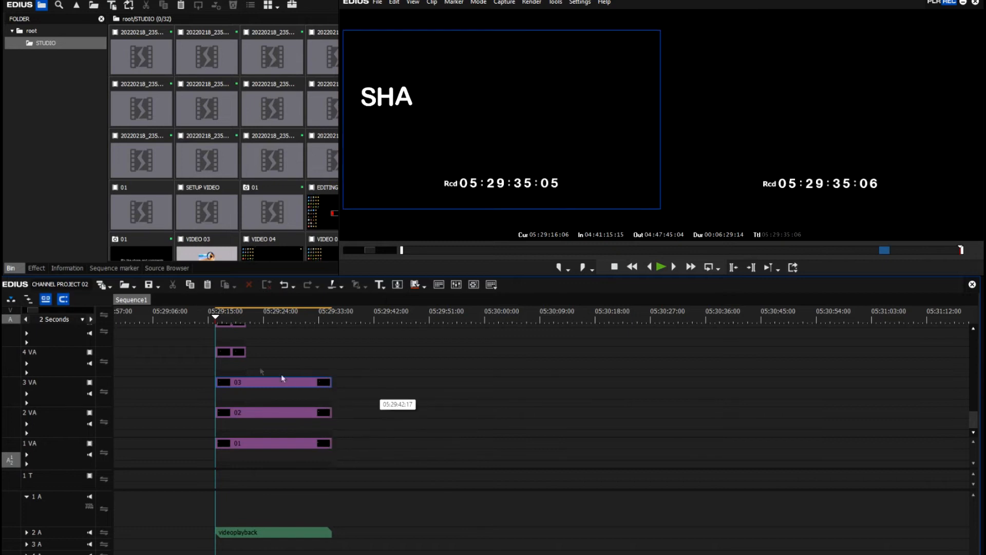
left_click_drag(246, 353, 343, 360)
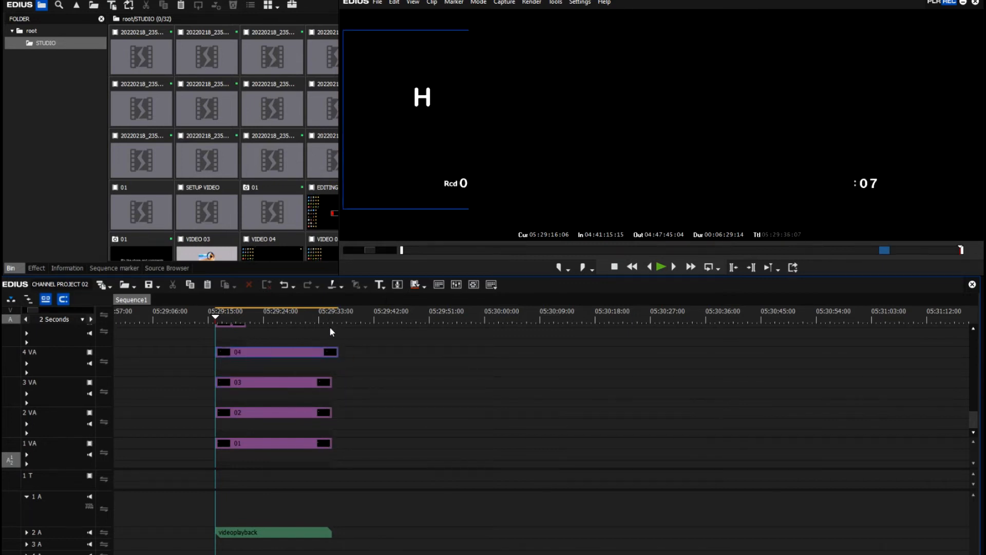
left_click(329, 325)
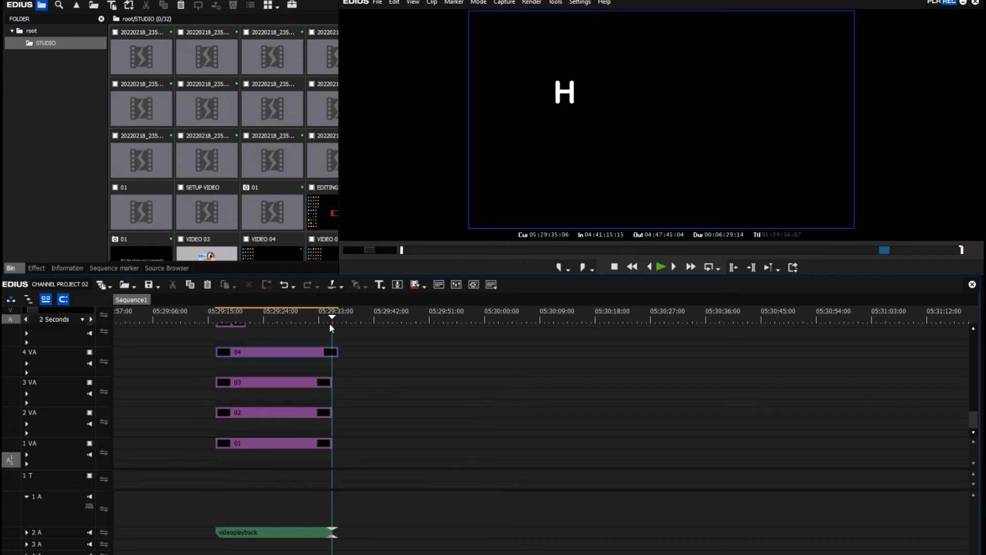
left_click_drag(338, 355, 332, 354)
- Extend clips 05 to 08 on tracks 5 VA to 8 VA to the end of the videoplayback audio clip
left_click_drag(974, 420, 973, 411)
left_click_drag(248, 385, 330, 384)
left_click_drag(246, 352, 360, 367)
left_click_drag(972, 410, 973, 401)
left_click_drag(246, 390, 331, 389)
left_click_drag(245, 354, 332, 369)
- Extend clips 09 to 12 on the next four tracks up to the end of the videoplayback audio clip
left_click_drag(972, 408, 971, 392)
left_click_drag(252, 375, 331, 379)
left_click_drag(242, 348, 331, 343)
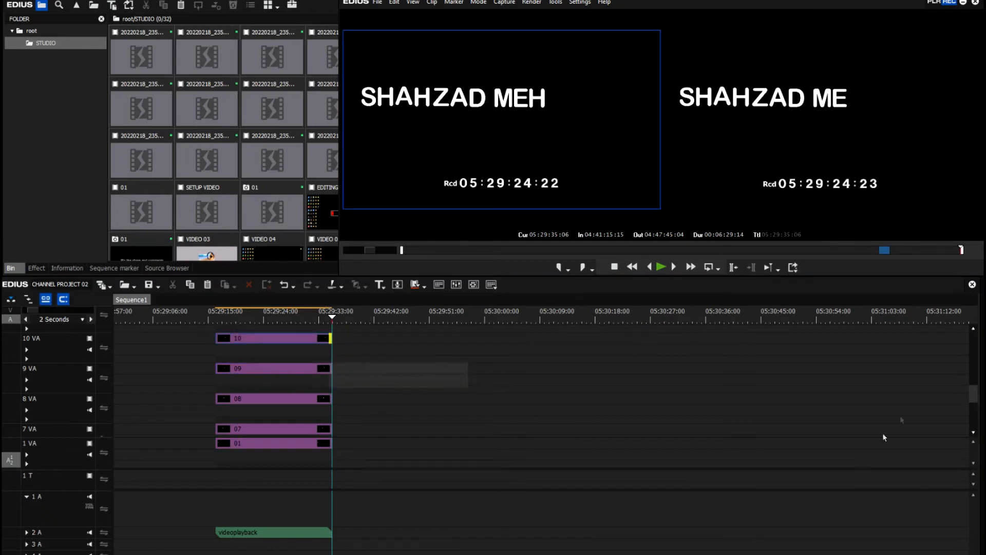
scroll(604, 383, "up", 3)
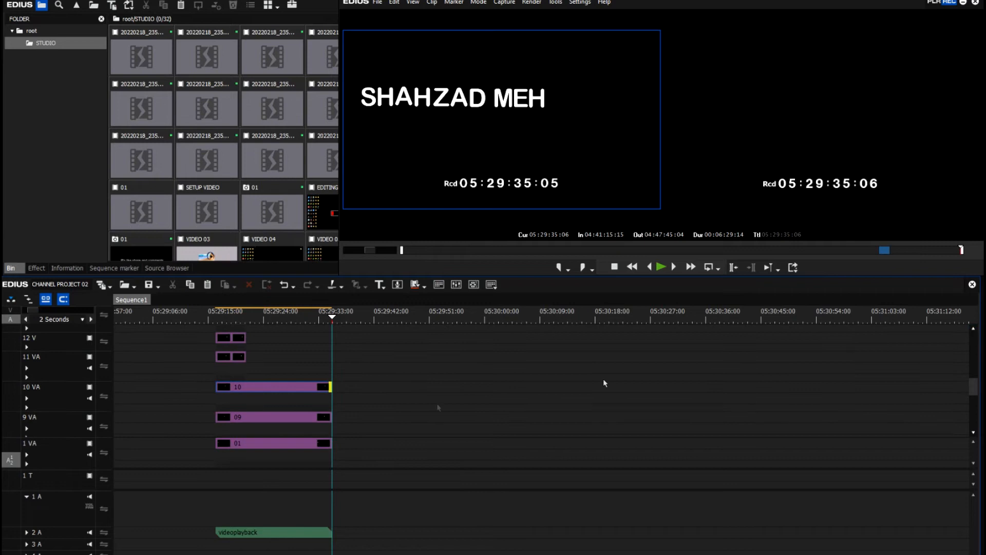
left_click_drag(248, 366, 331, 365)
left_click_drag(246, 337, 343, 351)
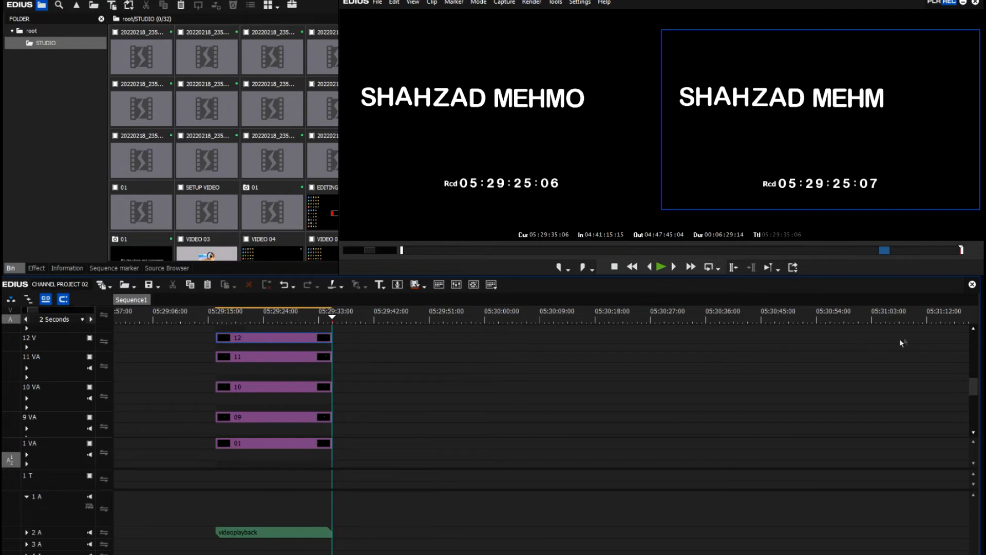
- Extend clips 13 to 16 on tracks 13 VA to 16 VA to the end of the videoplayback audio clip
left_click(975, 329)
left_click(974, 329)
left_click_drag(245, 368, 340, 372)
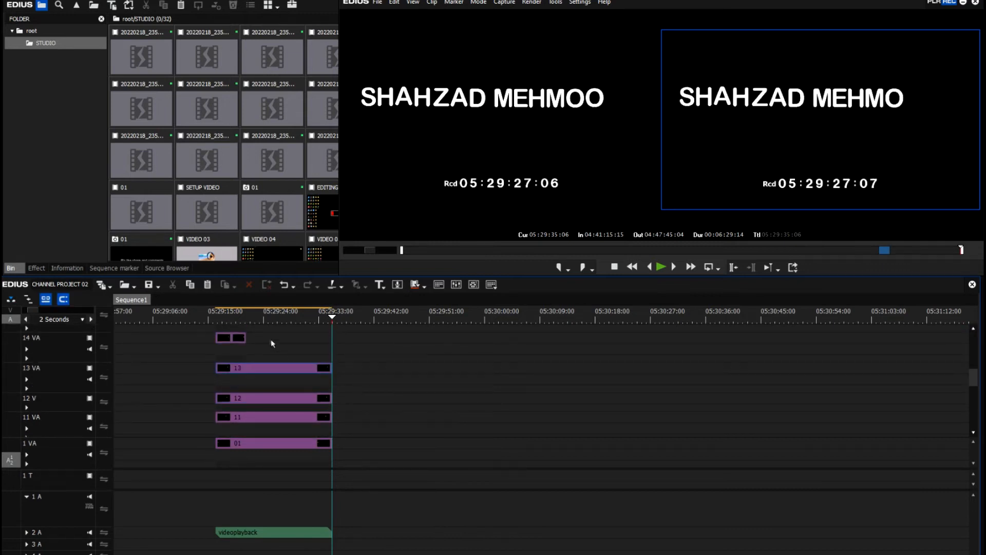
mouse_move(247, 334)
left_mouse_down()
mouse_move(329, 344)
mouse_move(288, 378)
left_mouse_up()
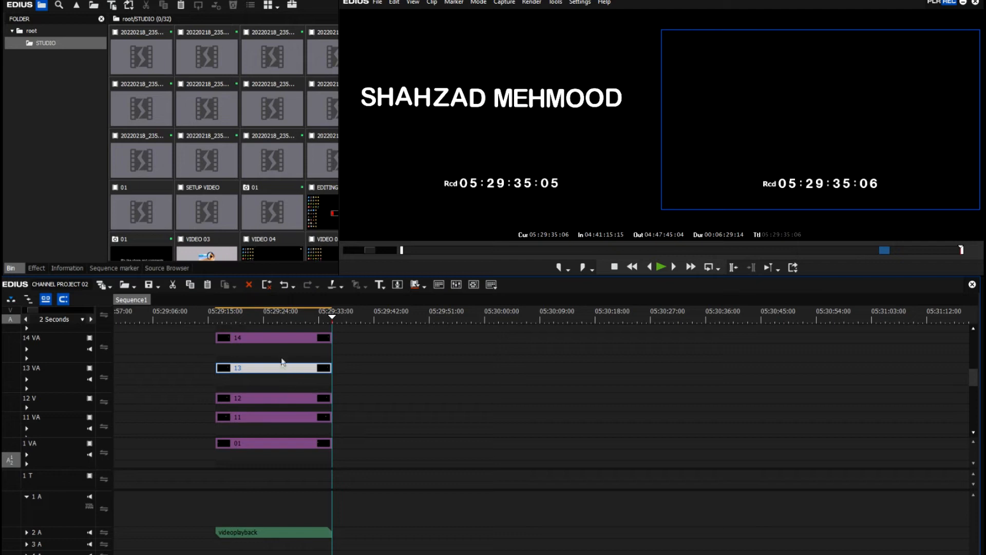
left_click(441, 366)
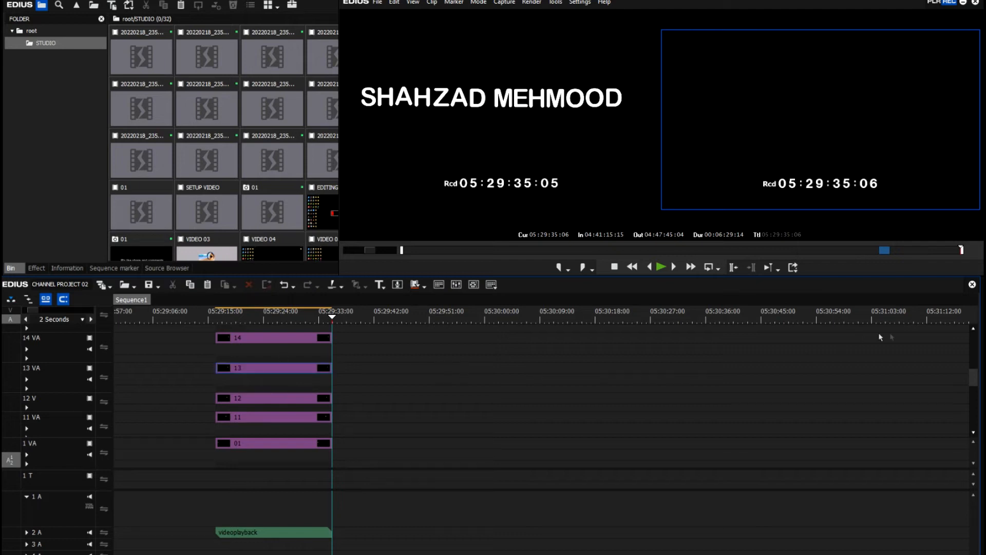
left_click(973, 329)
left_click_drag(246, 365, 332, 365)
left_click_drag(248, 331, 331, 332)
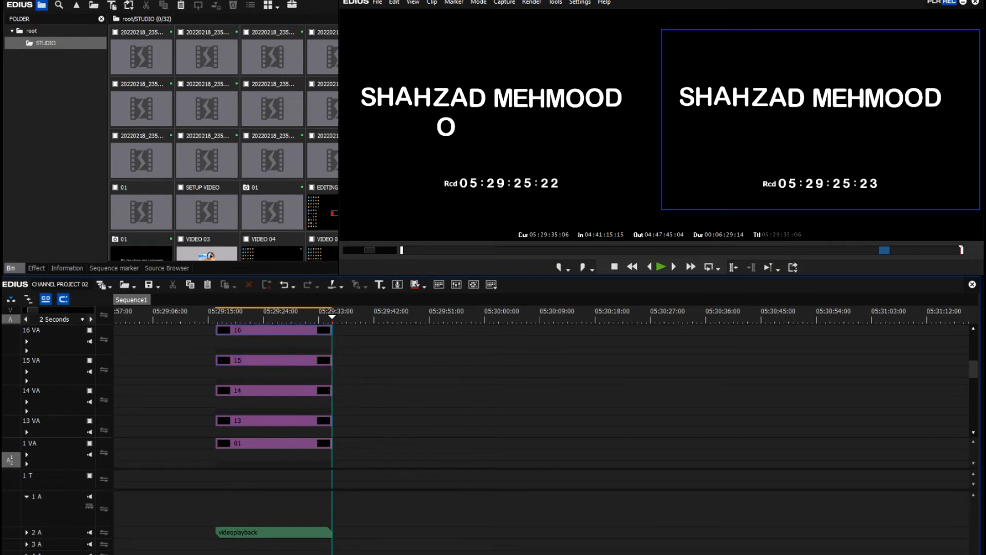
- Extend clips 17 to 19 on tracks 17 VA to 19 VA to the end of the videoplayback audio clip
scroll(646, 363, "up", 2)
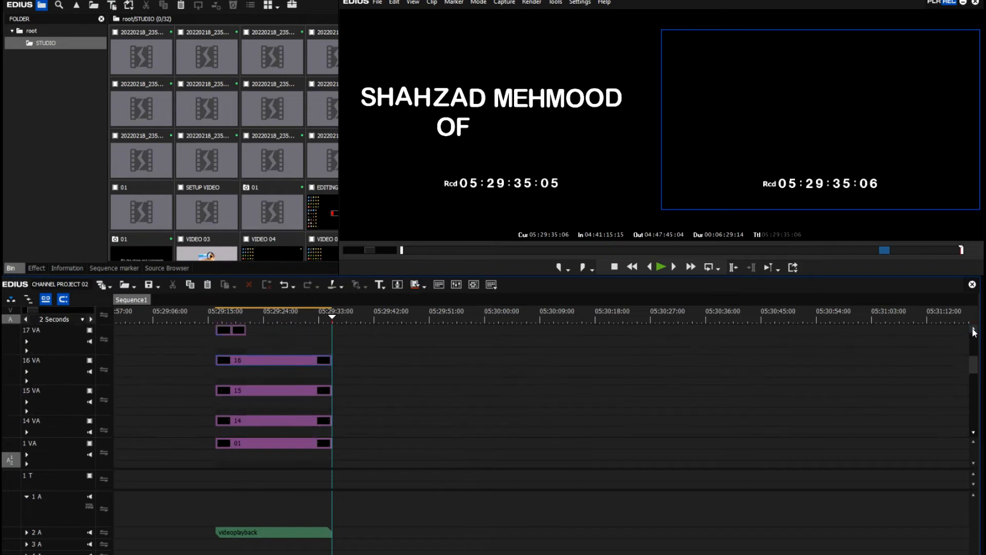
left_click_drag(244, 367, 333, 363)
left_click_drag(251, 331, 957, 341)
scroll(845, 347, "up", 2)
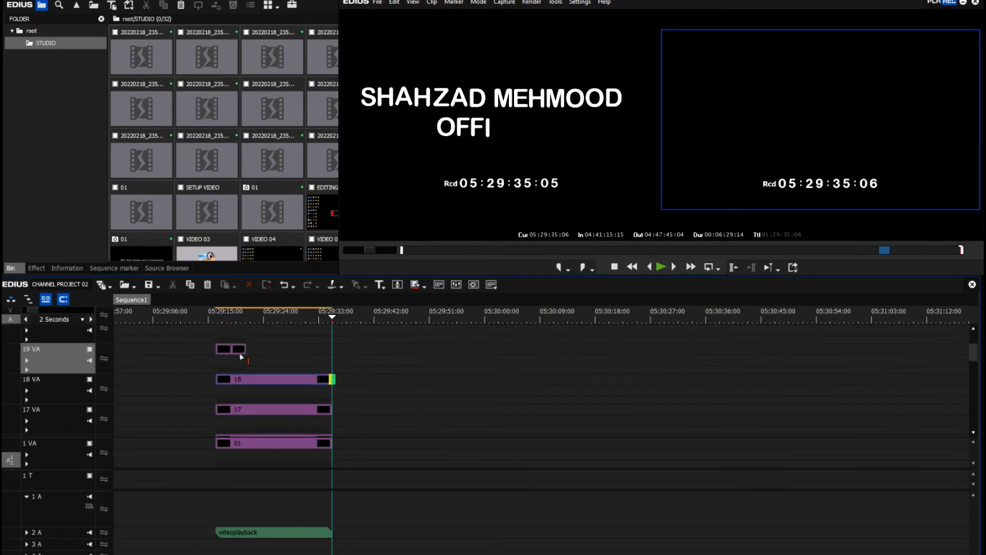
left_click_drag(246, 353, 452, 357)
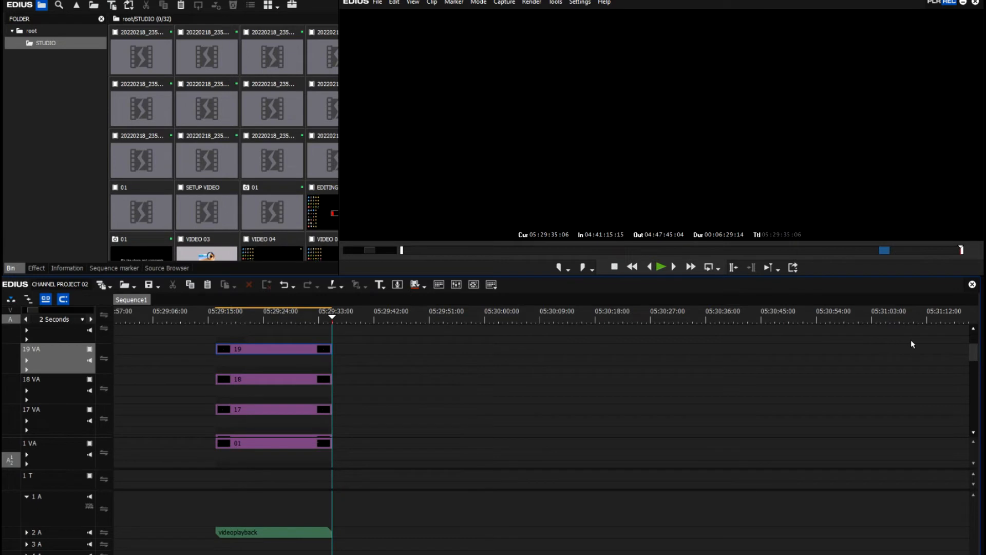
- Extend clips 20 to 22 on tracks 20 VA to 22 VA to the end of the videoplayback audio clip
scroll(972, 333, "up", 2)
left_click_drag(247, 362, 331, 362)
left_click_drag(245, 332, 331, 332)
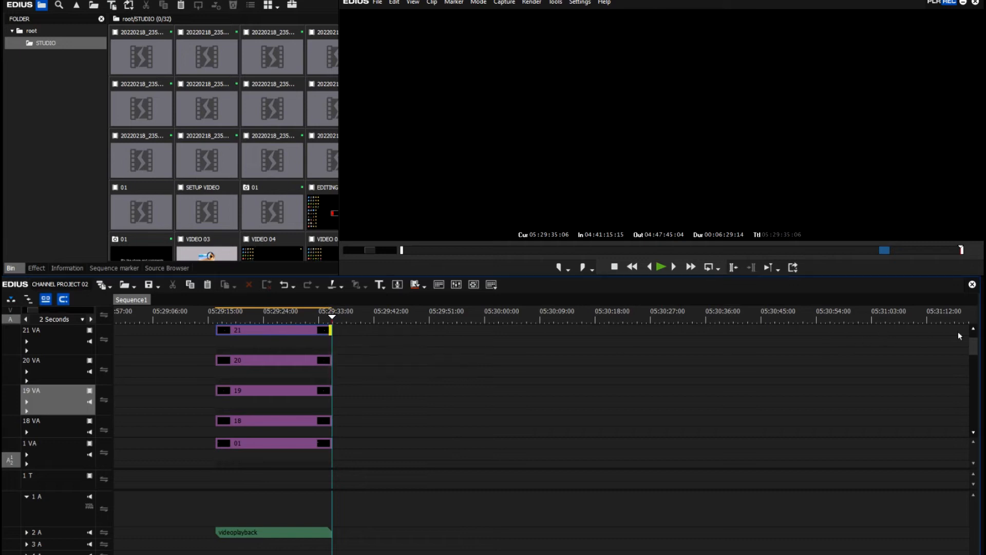
scroll(972, 332, "up", 1)
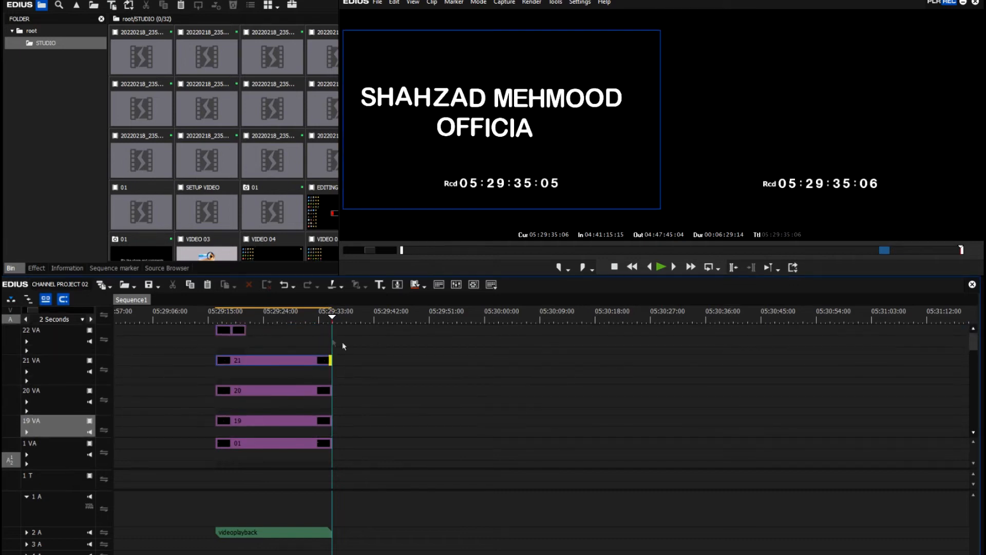
left_click_drag(247, 331, 332, 330)
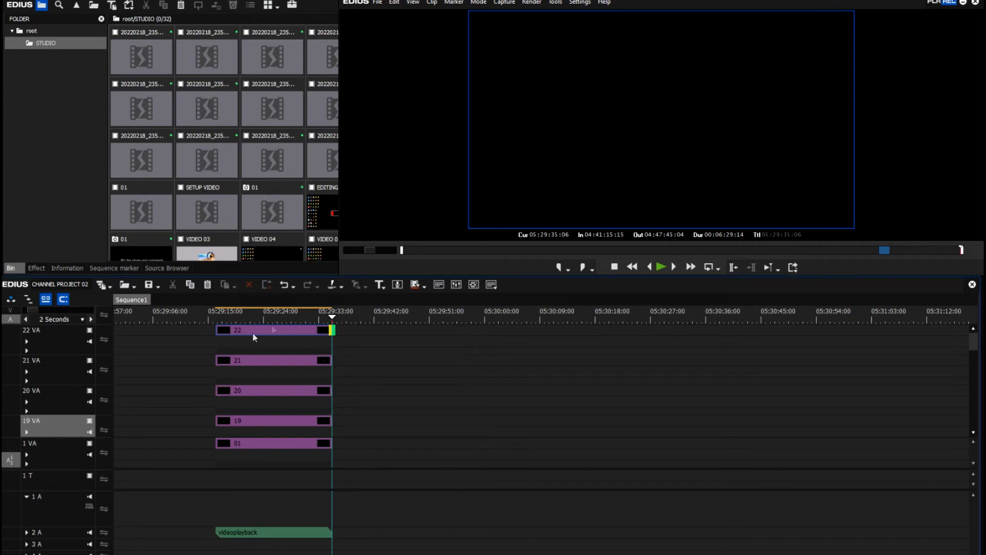
- Return the playhead to the start of the stacked letter clips at 05:29:16:06
left_click(243, 315)
left_click_drag(250, 317, 215, 324)
left_click_drag(969, 349, 980, 436)
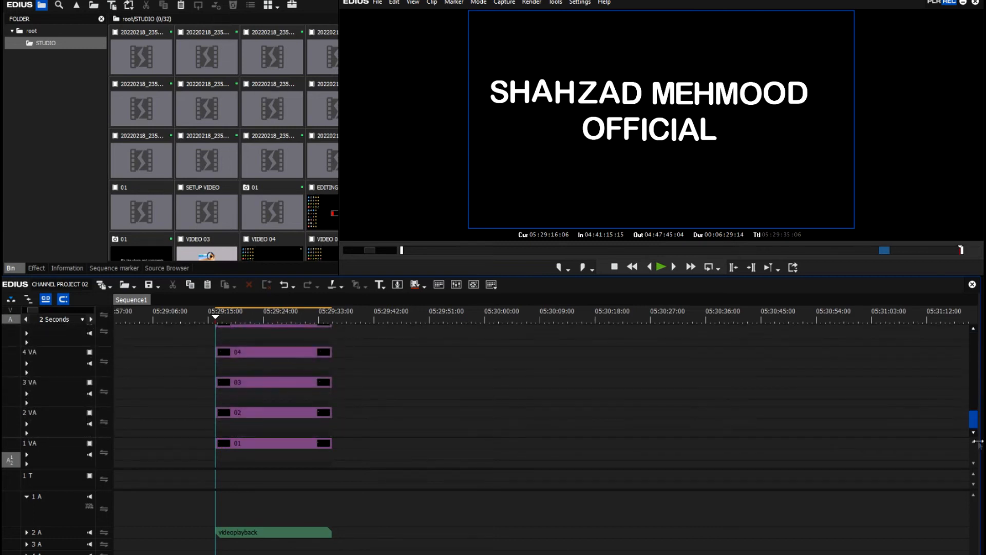
- Split clip 02 on track 2 VA at 05:29:16:12 and delete the part before the cut
scroll(442, 379, "up", 5)
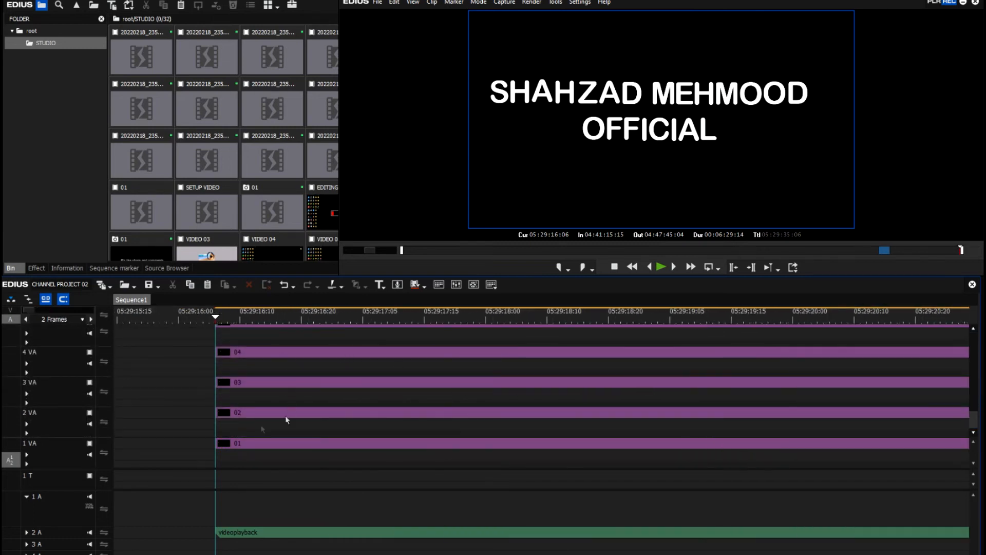
left_click_drag(229, 327, 251, 331)
scroll(246, 331, "up", 1)
left_click(243, 413)
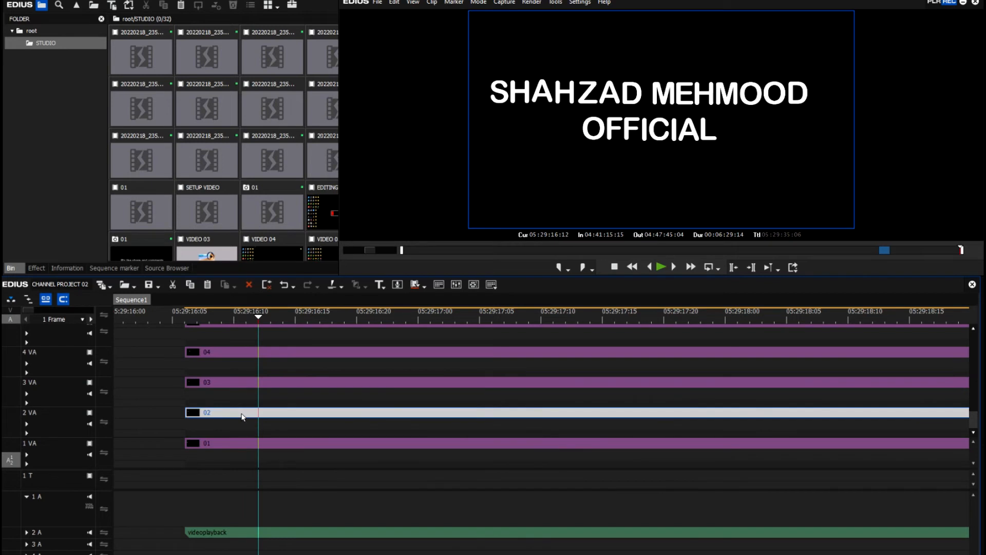
key("c")
key("Delete")
- Split clip 03 on track 3 VA at 05:29:16:18 and delete the part before the cut
left_click_drag(260, 314, 333, 322)
left_click(300, 384)
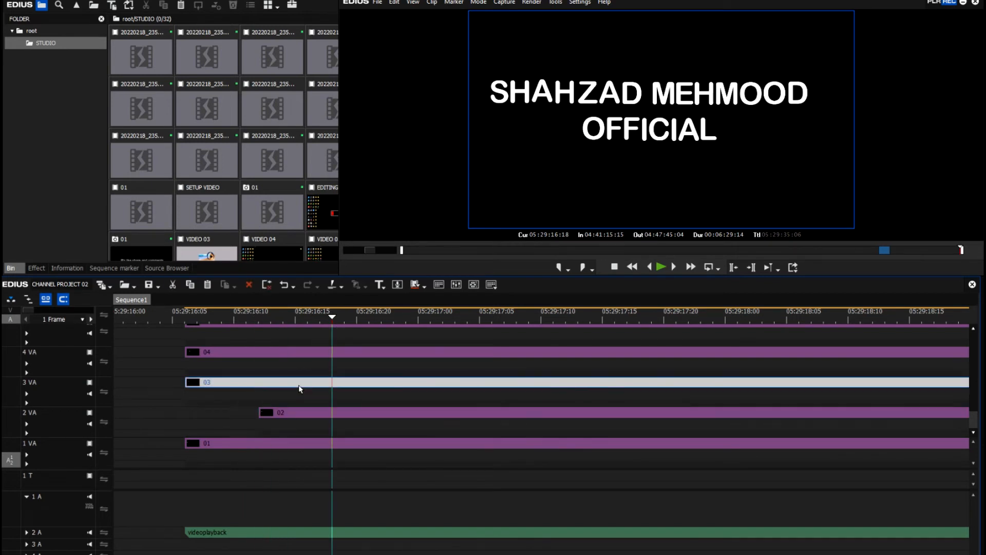
key("c")
key("Delete")
- Split clip 04 on track 4 VA at 05:29:17:01 and delete the part before the cut
left_click_drag(354, 315, 426, 329)
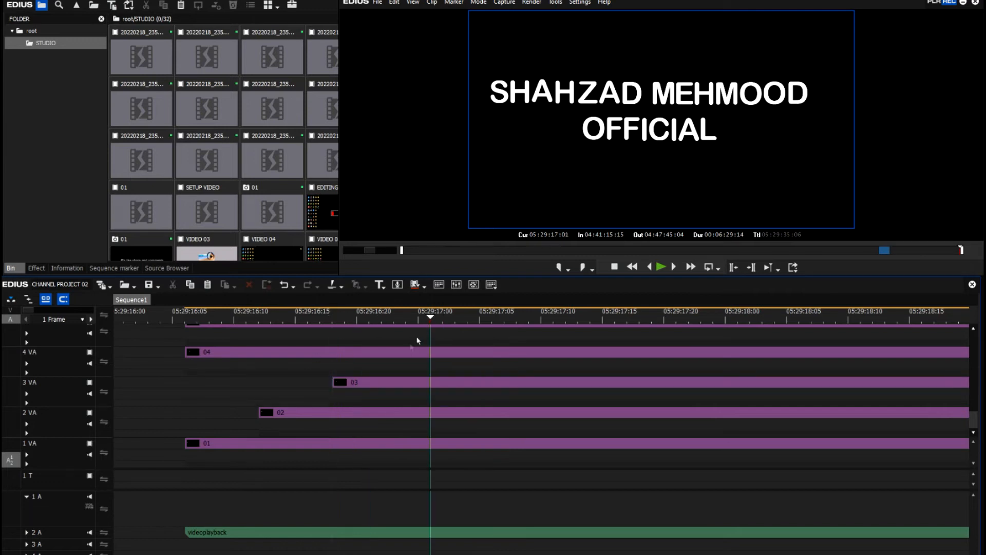
left_click(407, 353)
key("c")
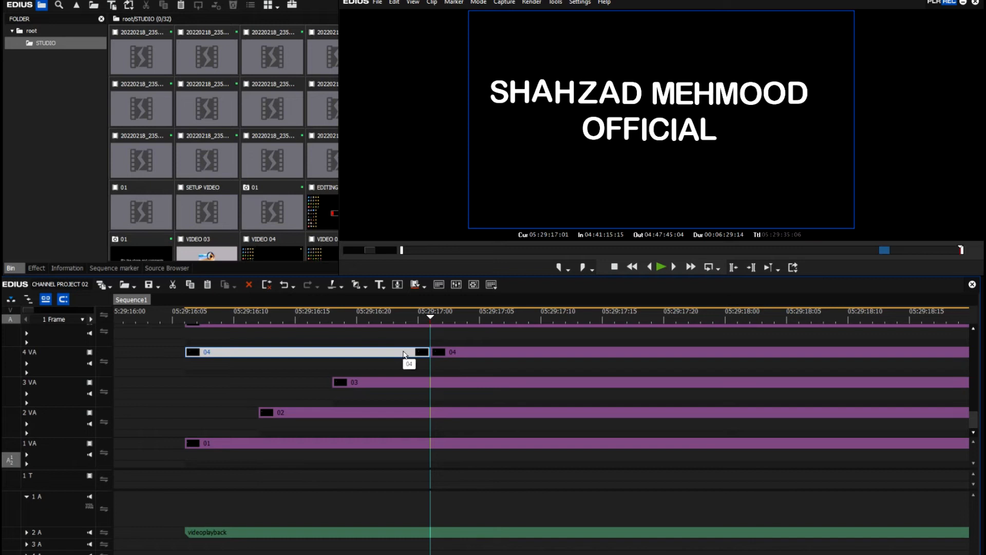
key("Delete")
- Split clip 05 on track 5 VA at 05:29:17:09 and delete the part before the cut
left_click(973, 330)
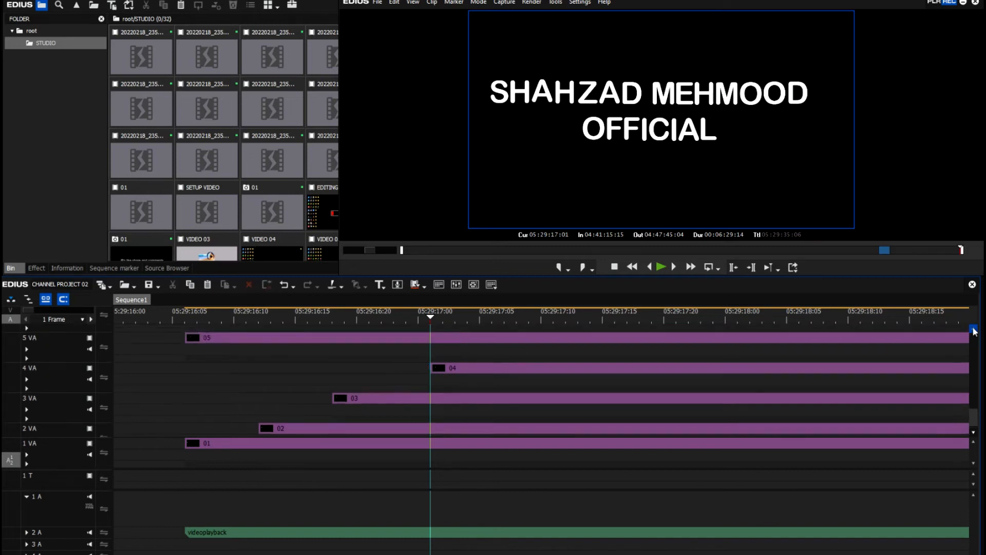
left_click_drag(421, 324, 528, 339)
left_click(506, 358)
key("c")
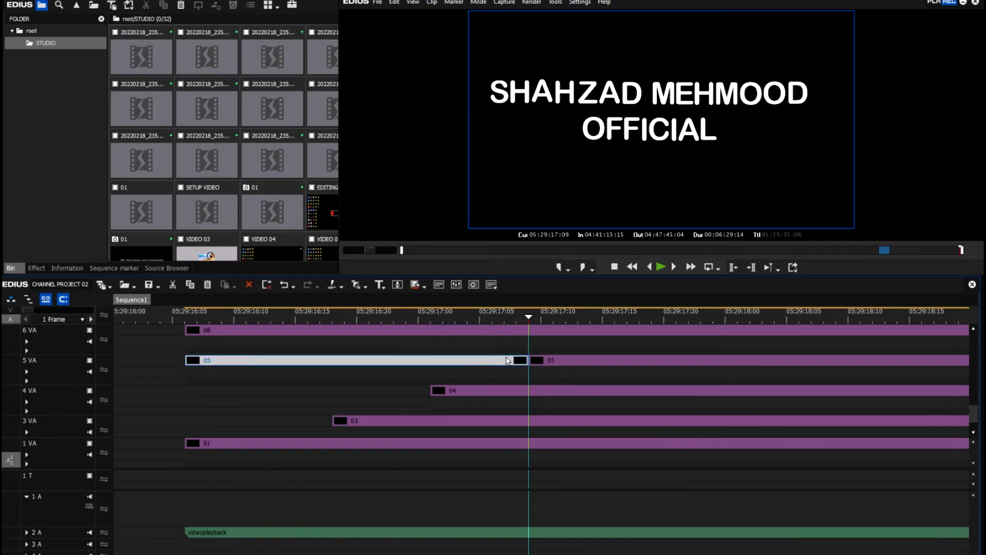
key("Delete")
- Split clip 06 on track 6 VA at 05:29:17:18 and delete the part before the cut
left_click(971, 329)
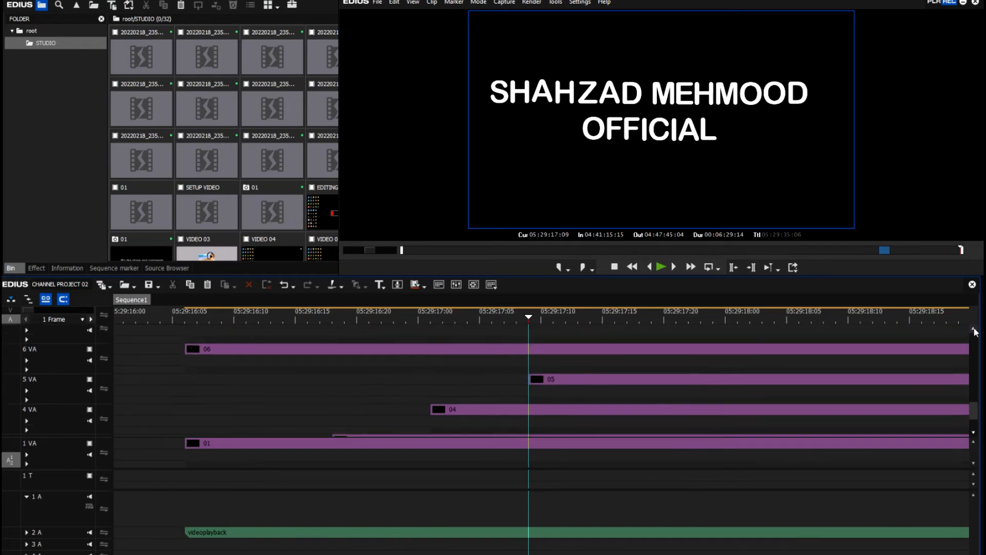
left_click_drag(536, 325, 634, 335)
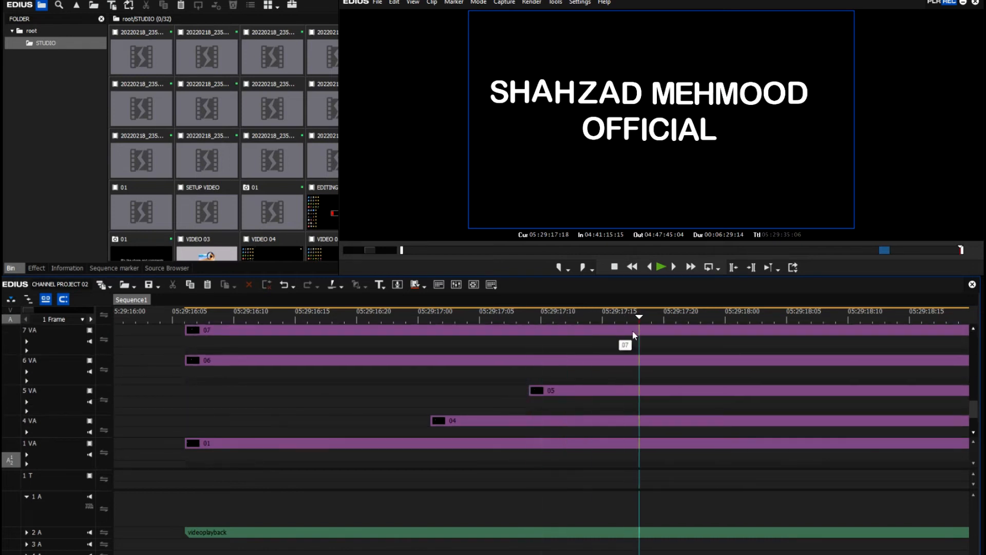
left_click(606, 361)
key("c")
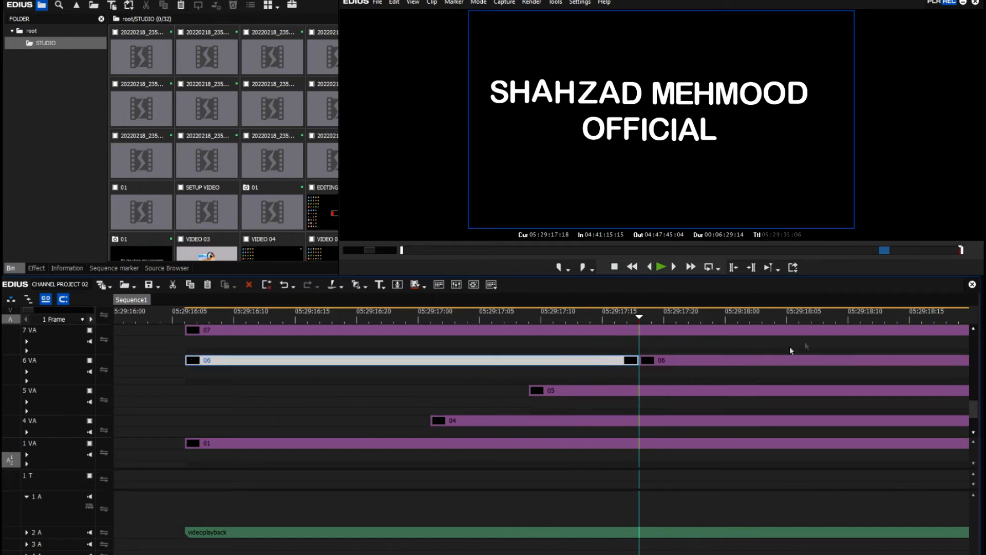
key("Delete")
- Split clip 07 on track 7 VA at 05:29:18:01 and delete the part before the cut
scroll(818, 339, "up", 1)
left_click_drag(637, 316, 737, 323)
left_click(725, 364)
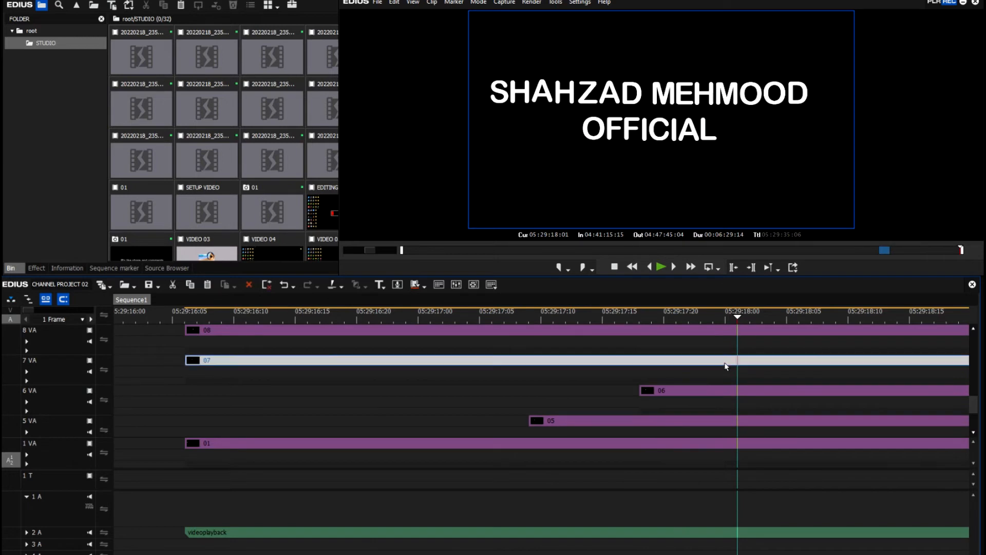
key("c")
key("Delete")
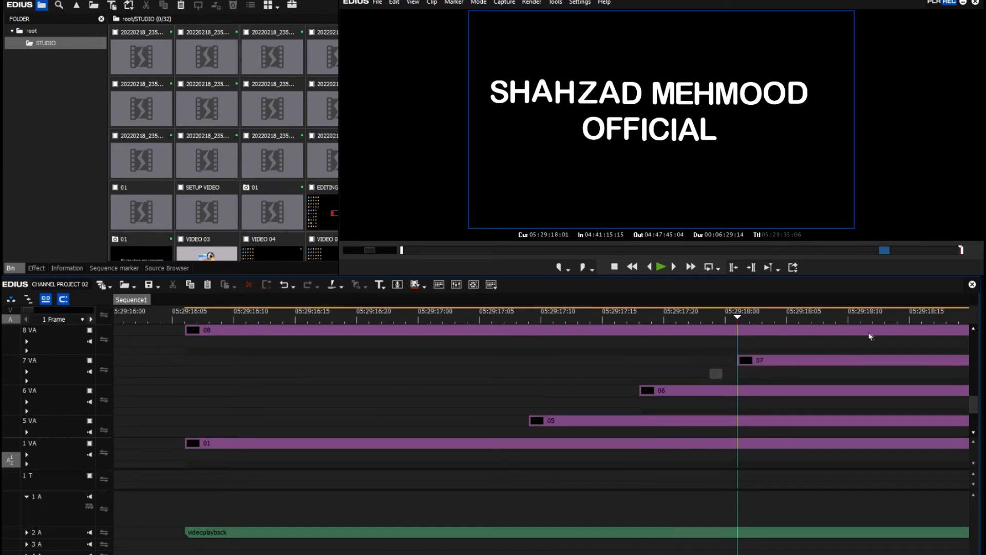
- Split clip 08 on track 8 VA at 05:29:18:11 and delete the part before the cut
left_click(974, 329)
left_click_drag(737, 315, 850, 321)
left_click(856, 317)
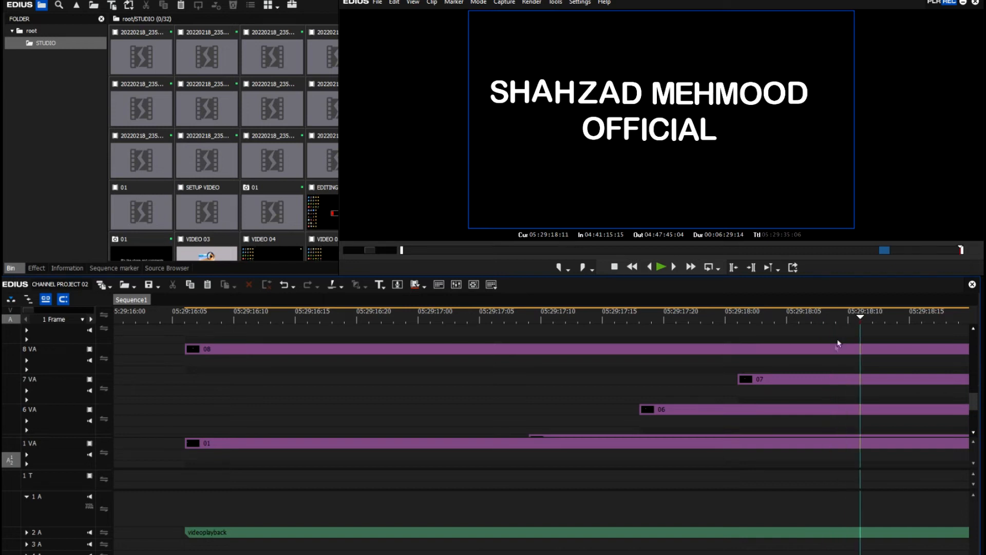
left_click(832, 350)
key("c")
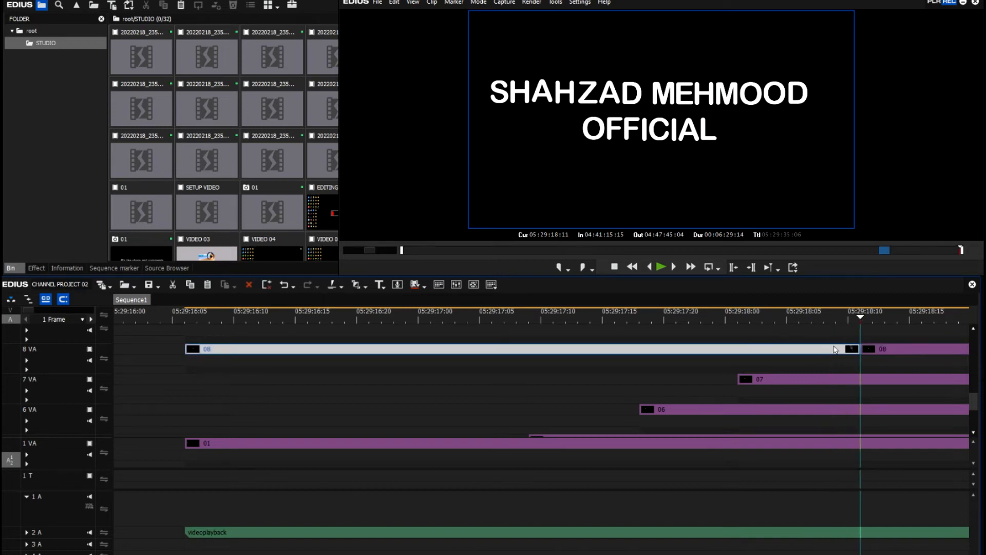
key("Delete")
- Split clip 09 on track 9 VA at 05:29:18:18 and delete the part before the cut
left_click(974, 329)
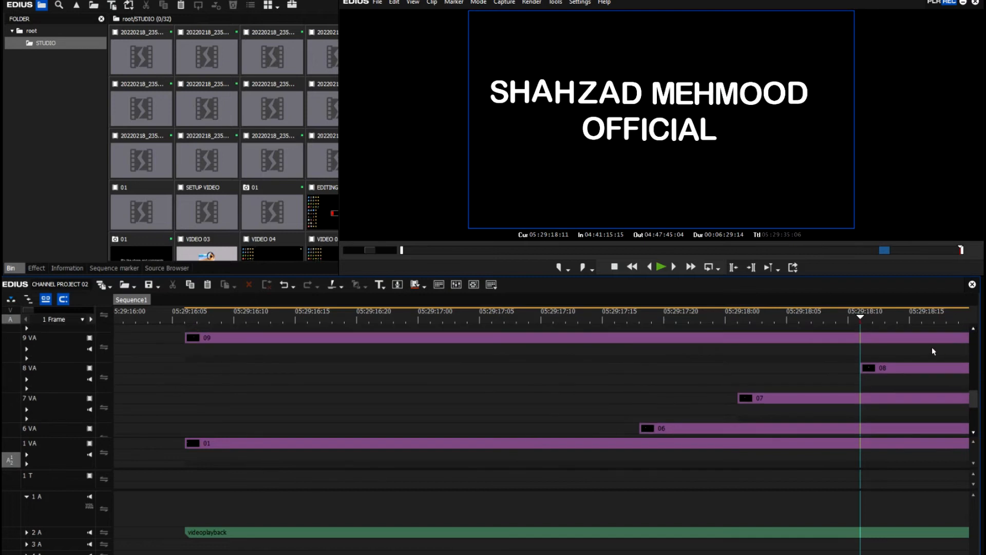
scroll(768, 380, "down", 9)
scroll(541, 380, "down", 1)
scroll(376, 353, "up", 4)
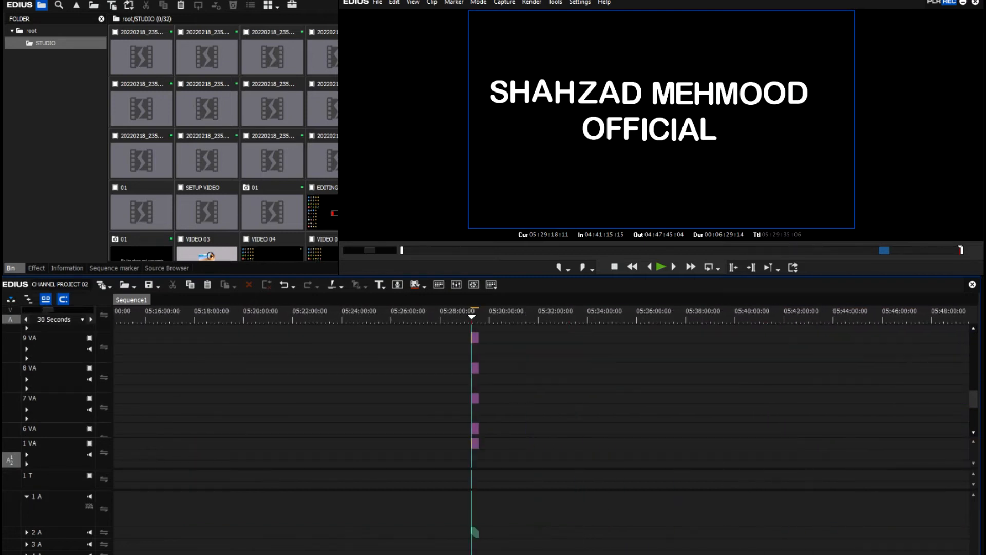
scroll(374, 355, "up", 3)
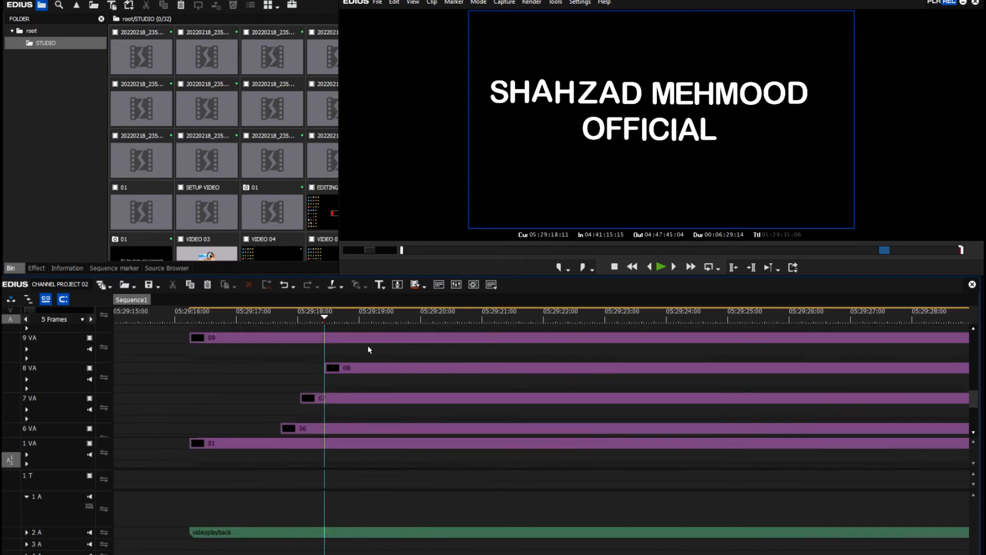
left_click_drag(332, 317, 403, 327)
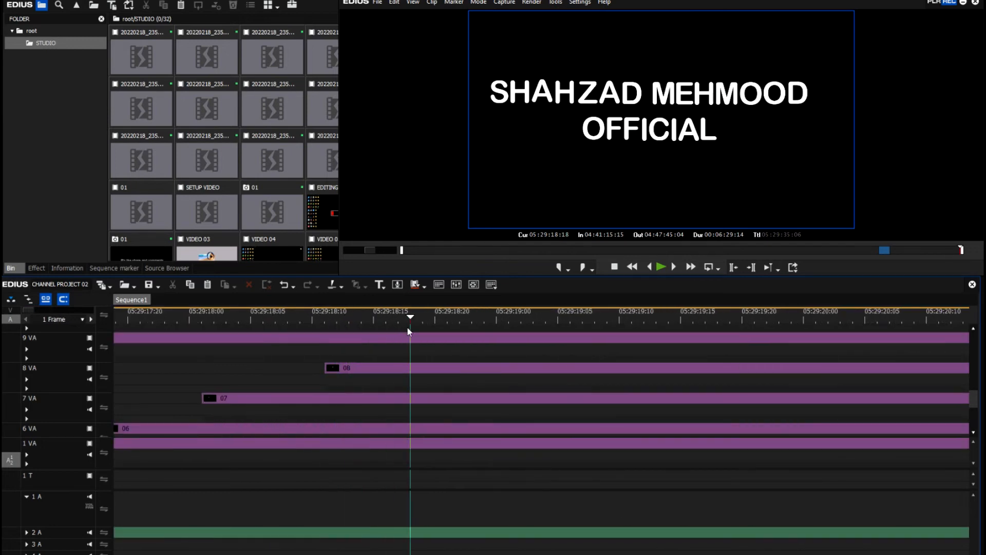
left_click(378, 340)
key("c")
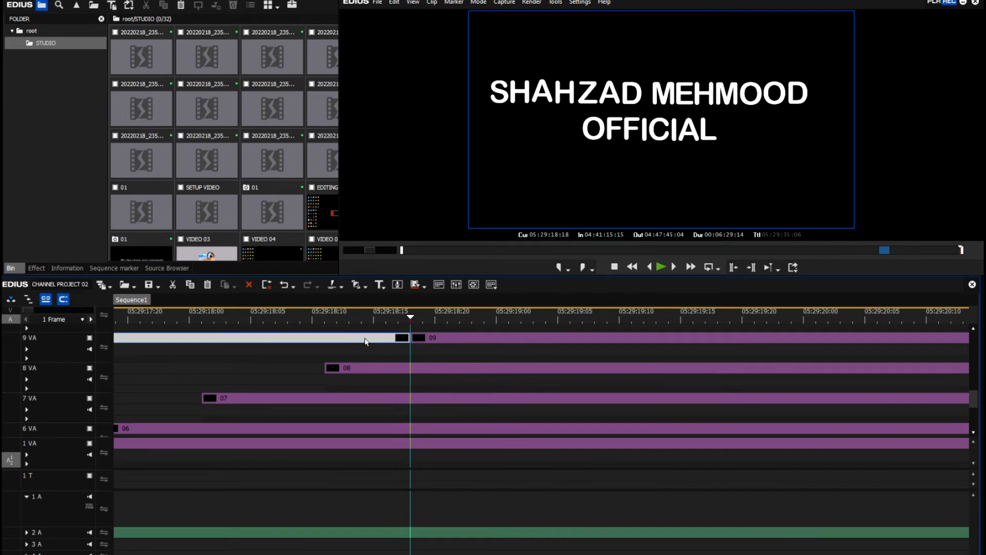
key("Delete")
- Split clip 10 on track 10 VA at 05:29:19:02 and delete the part before the cut
scroll(974, 335, "up", 2)
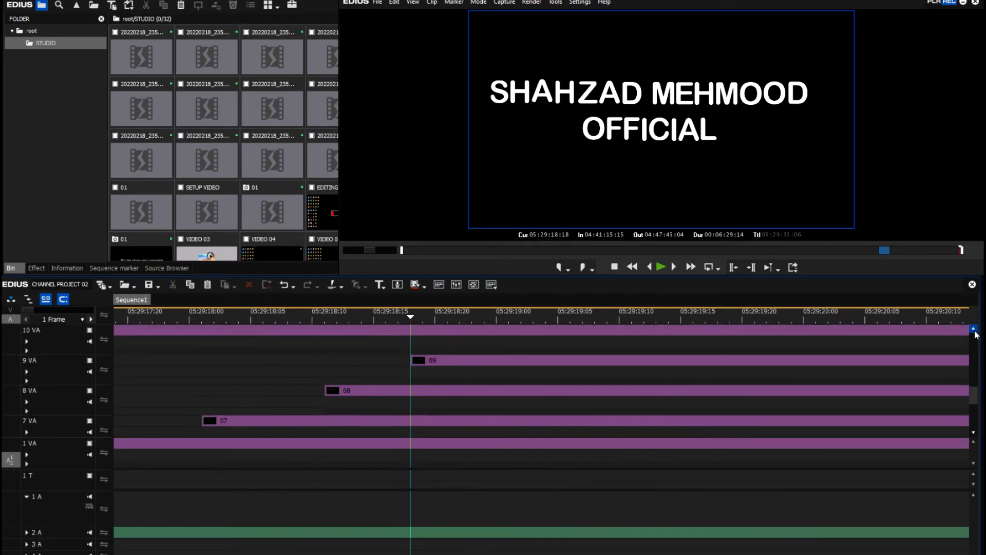
left_click_drag(415, 311, 513, 322)
left_click(488, 350)
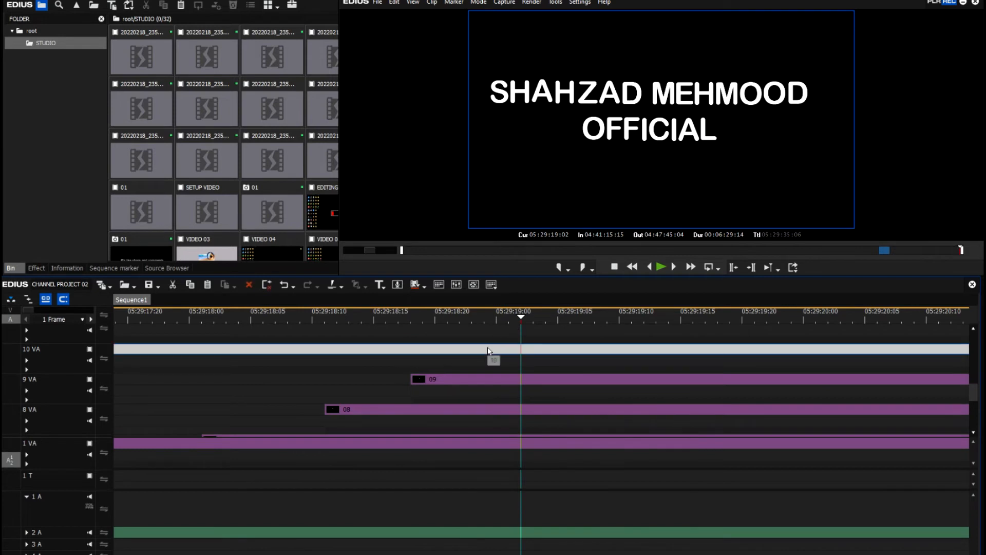
key("c")
key("Delete")
- Split clip 11 on track 11 VA at 05:29:19:11 and delete the part before the cut
scroll(974, 331, "up", 3)
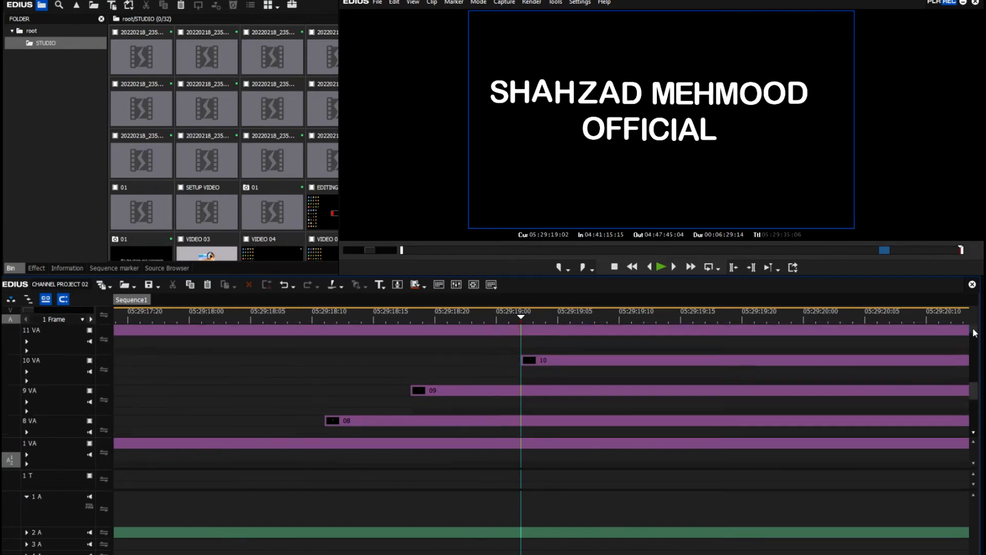
left_click(631, 323)
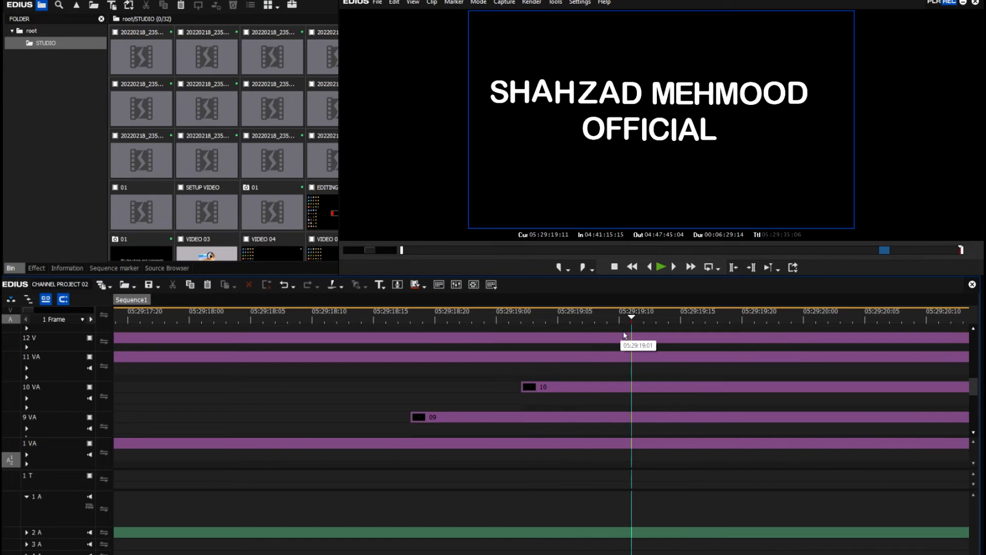
left_click(615, 360)
key("c")
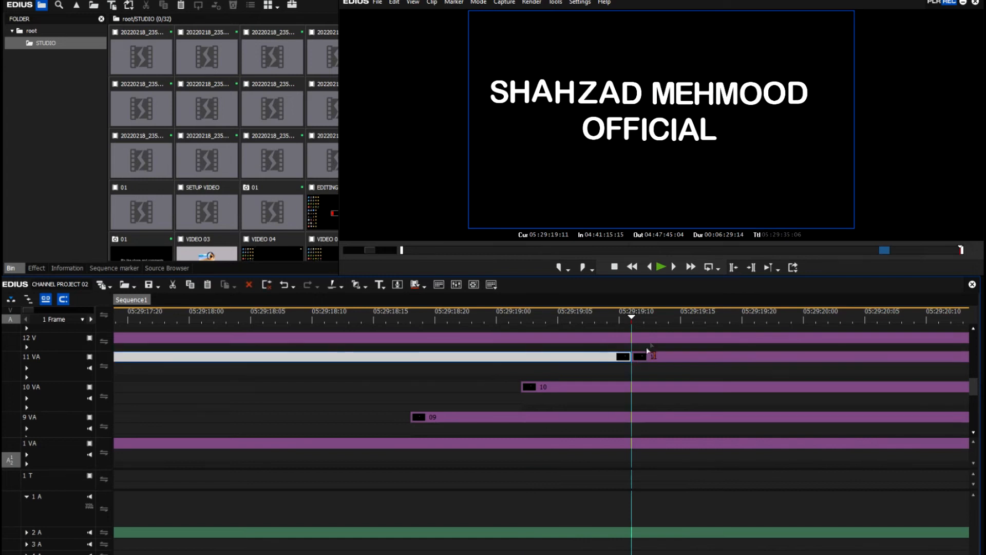
key("Delete")
- Split clip 12 on track 12 V at 05:29:19:20 and delete the part before the cut
left_click_drag(668, 318, 745, 318)
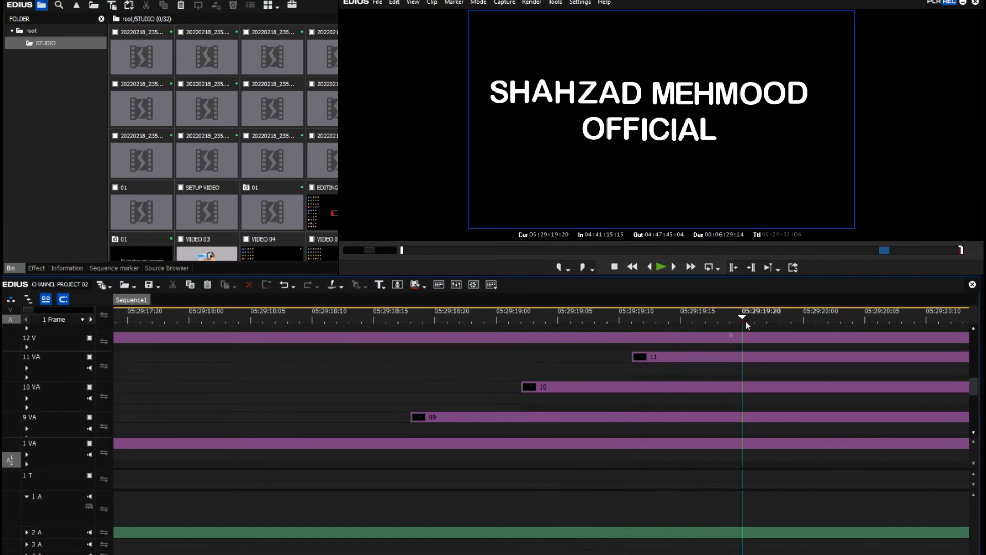
left_click(723, 339)
key("c")
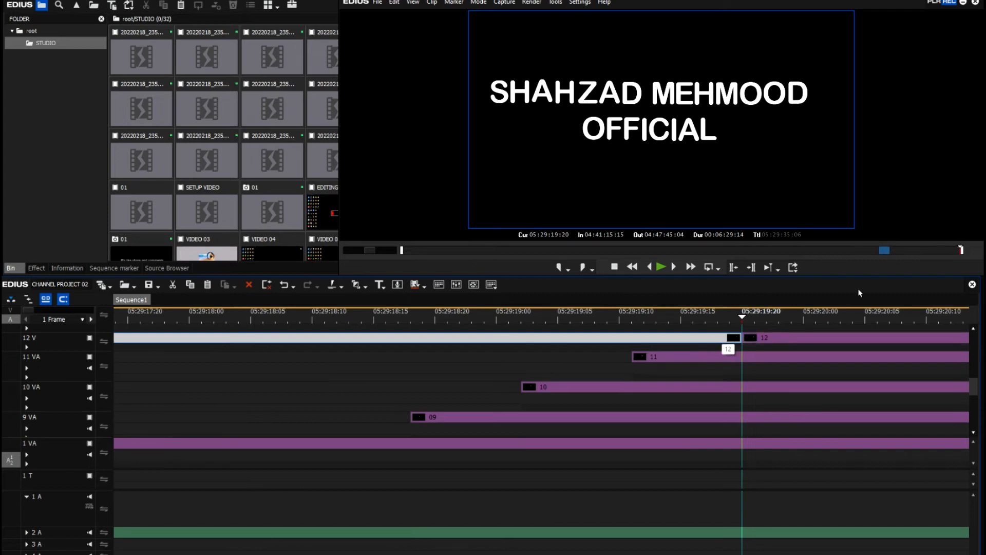
key("Delete")
- Split clip 13 on track 13 VA at 05:29:20:03 and delete the part before the cut
left_click(974, 327)
left_click(974, 328)
left_click(974, 328)
left_click(974, 328)
left_click_drag(774, 320, 835, 326)
left_click(821, 351)
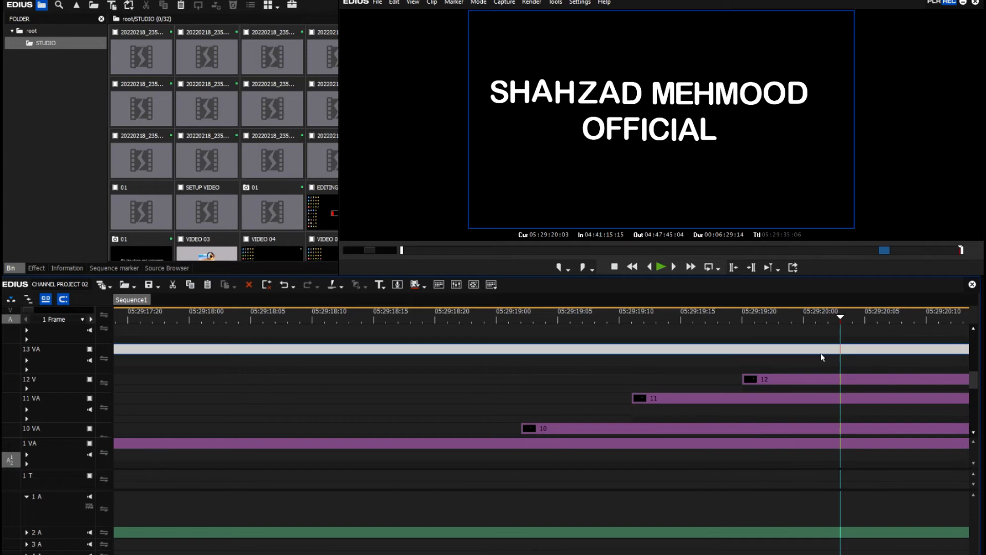
key("c")
key("Delete")
- Split clip 14 on track 14 VA at 05:29:20:10 and delete the part before the cut
scroll(541, 390, "down", 2)
scroll(542, 390, "down", 5)
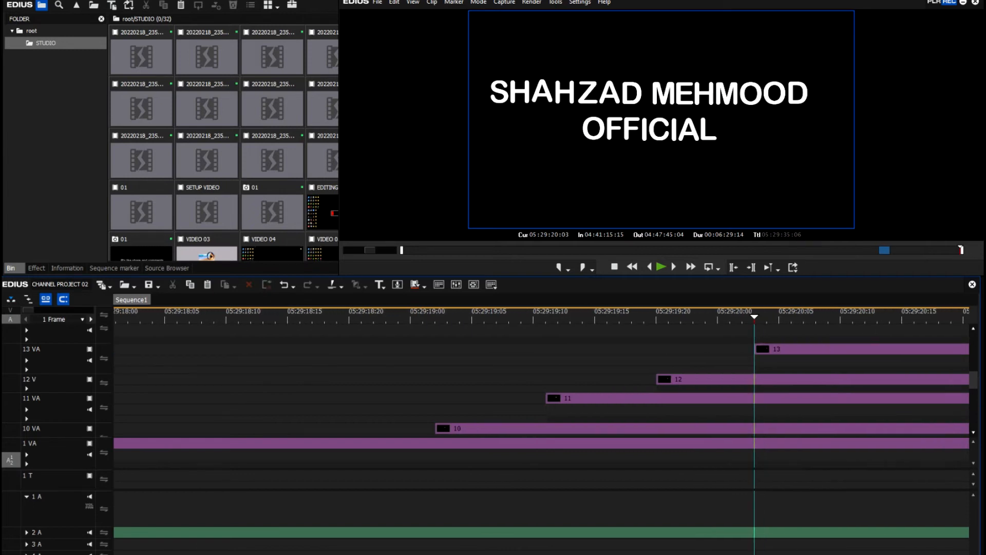
scroll(541, 390, "down", 10)
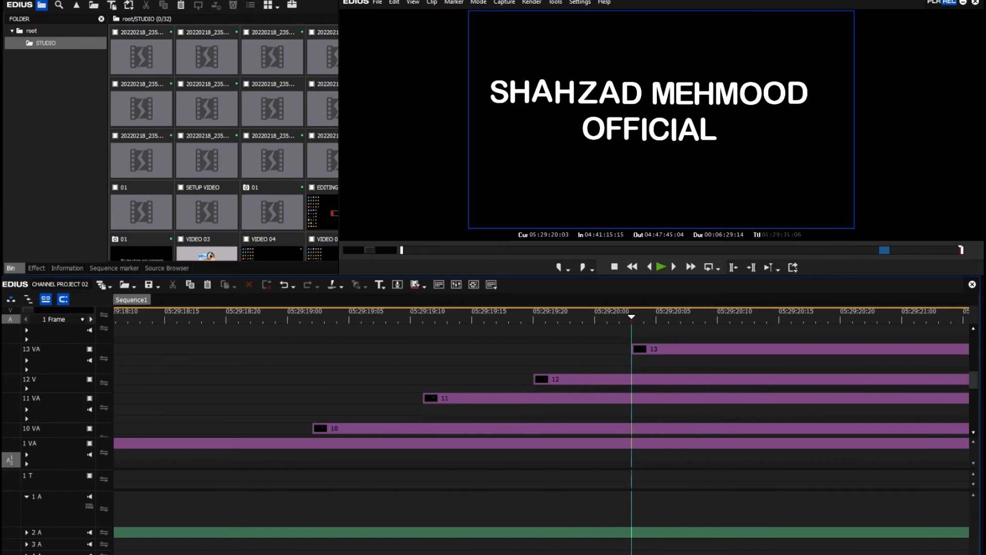
scroll(603, 386, "down", 1)
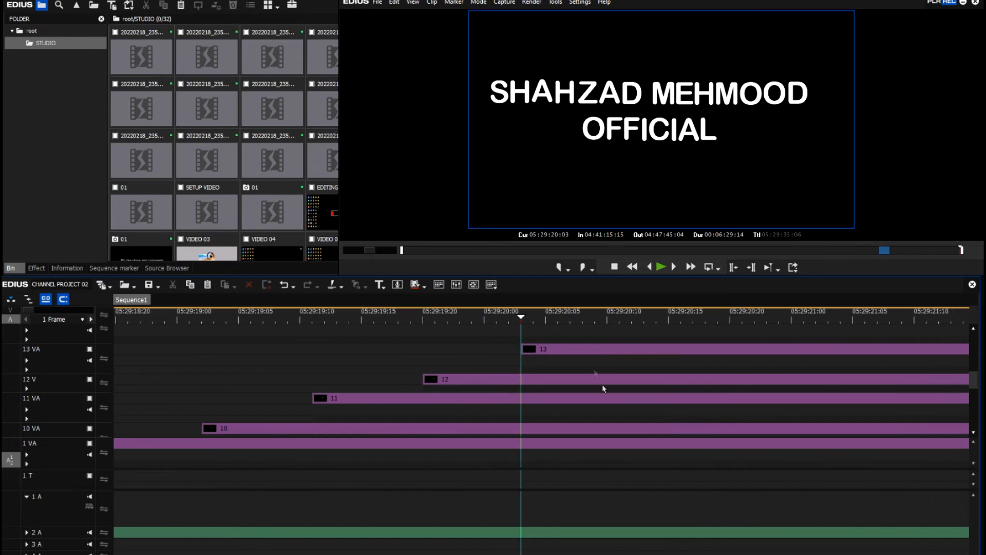
left_click(549, 318)
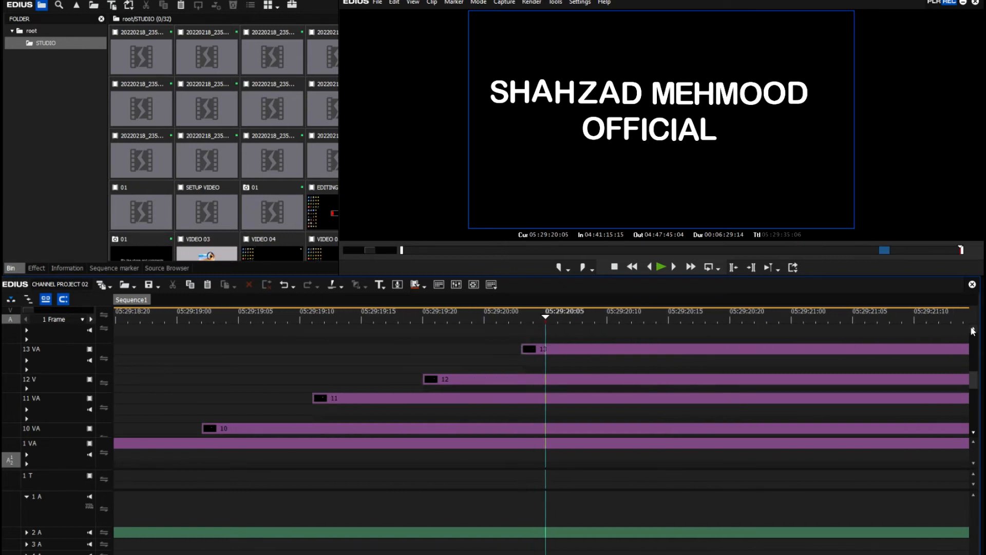
scroll(972, 331, "up", 2)
left_click_drag(549, 312, 598, 322)
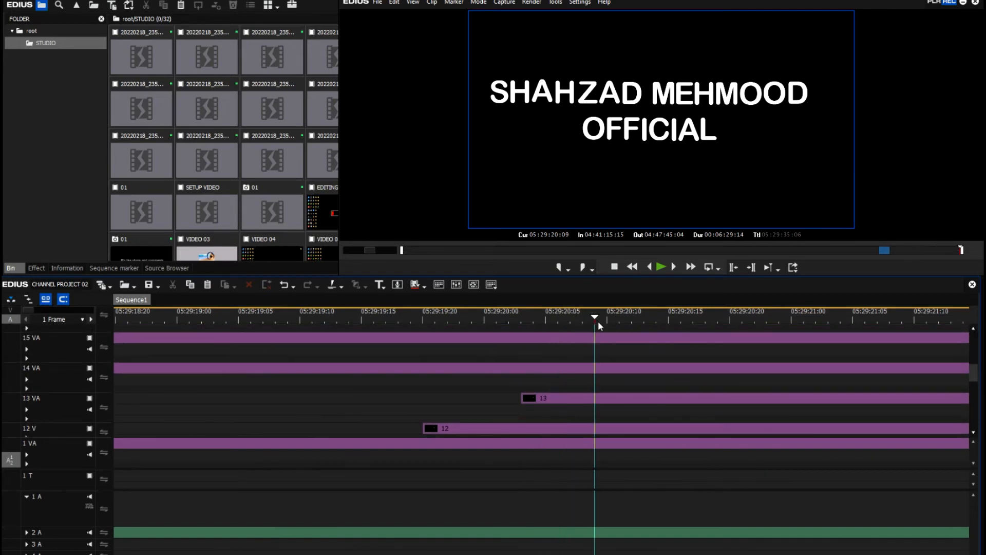
left_click(607, 319)
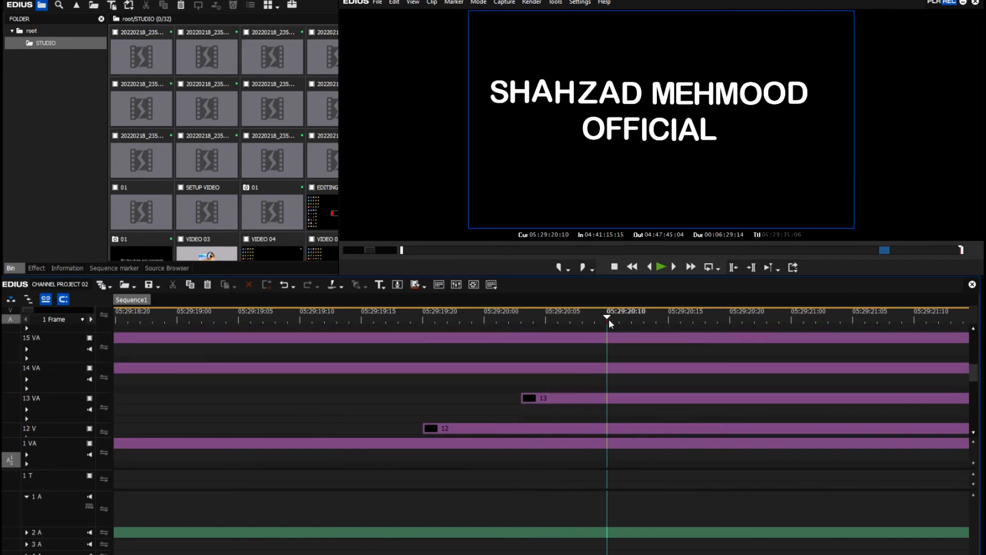
left_click(592, 370)
key("c")
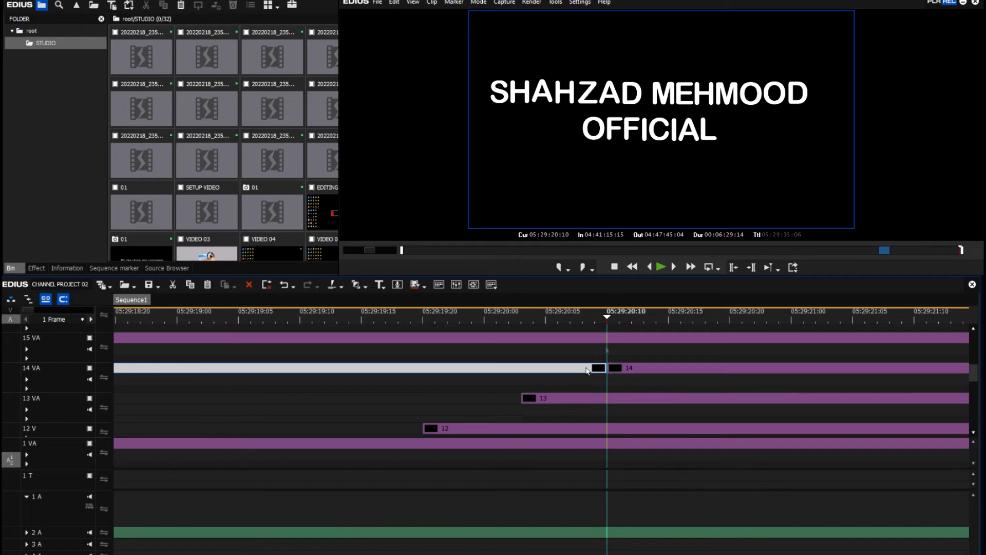
key("Delete")
- Split clip 15 on track 15 VA at 05:29:20:18 and delete the part before the cut
left_click_drag(610, 314, 705, 320)
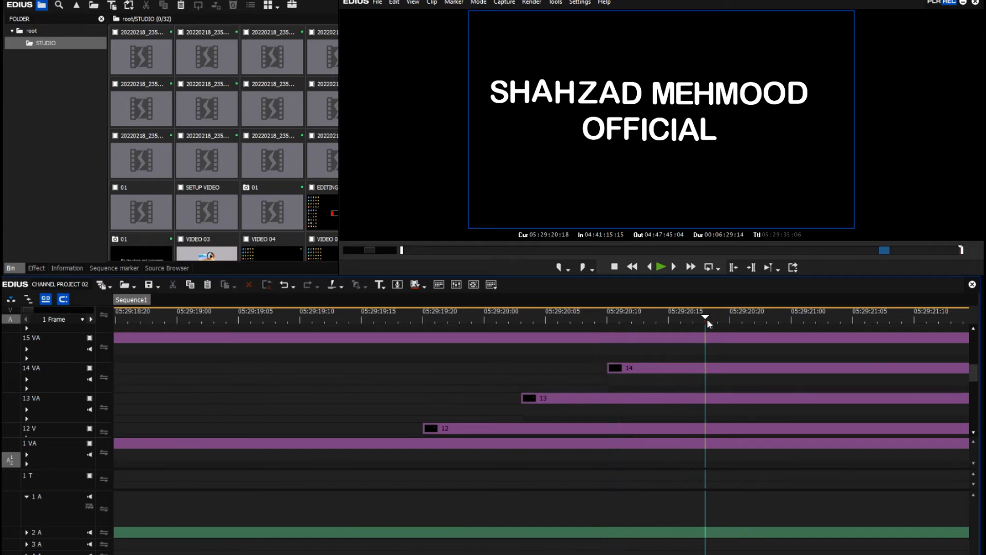
left_click(676, 337)
key("c")
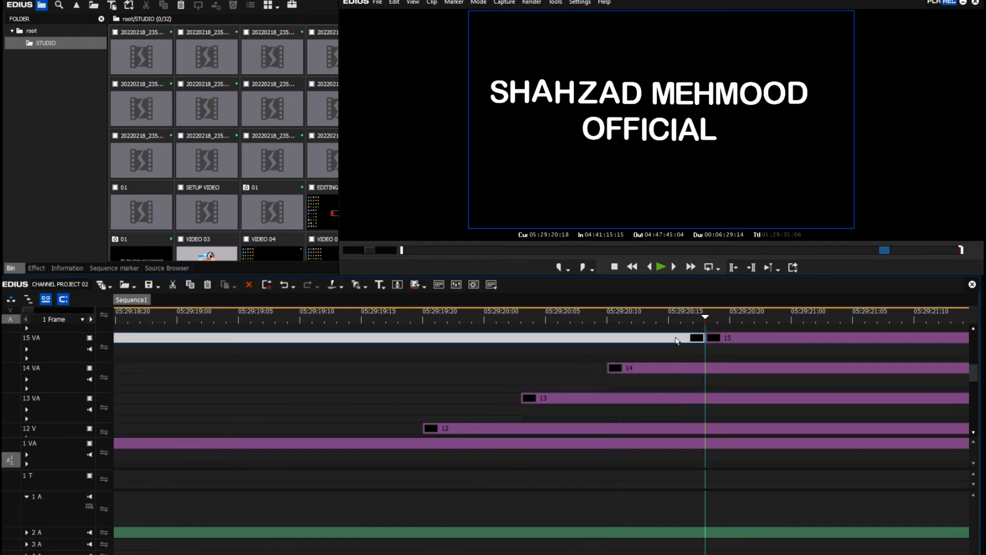
key("Delete")
- Split clip 16 on track 16 VA at 05:29:21:02 and delete the part before the cut
scroll(973, 331, "up", 4)
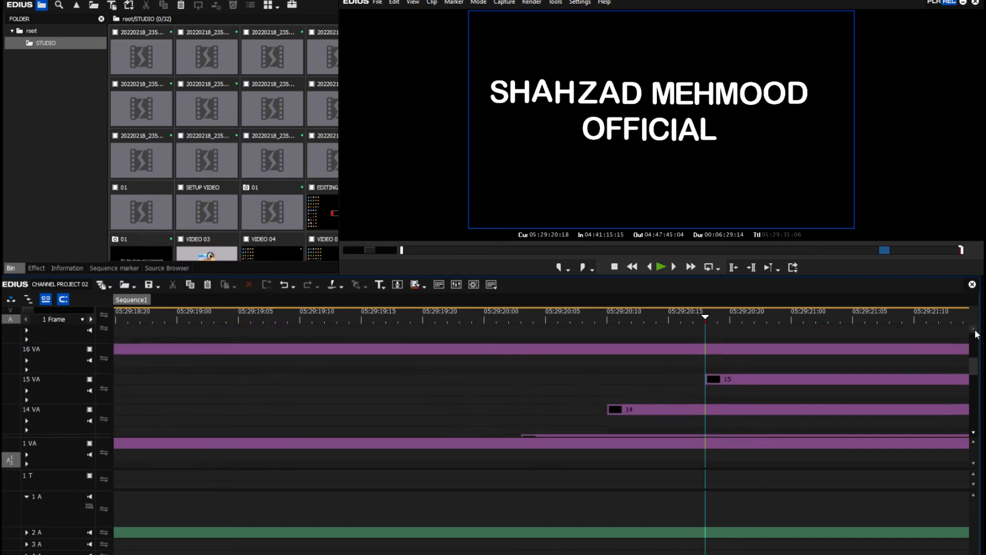
left_click_drag(712, 313, 815, 326)
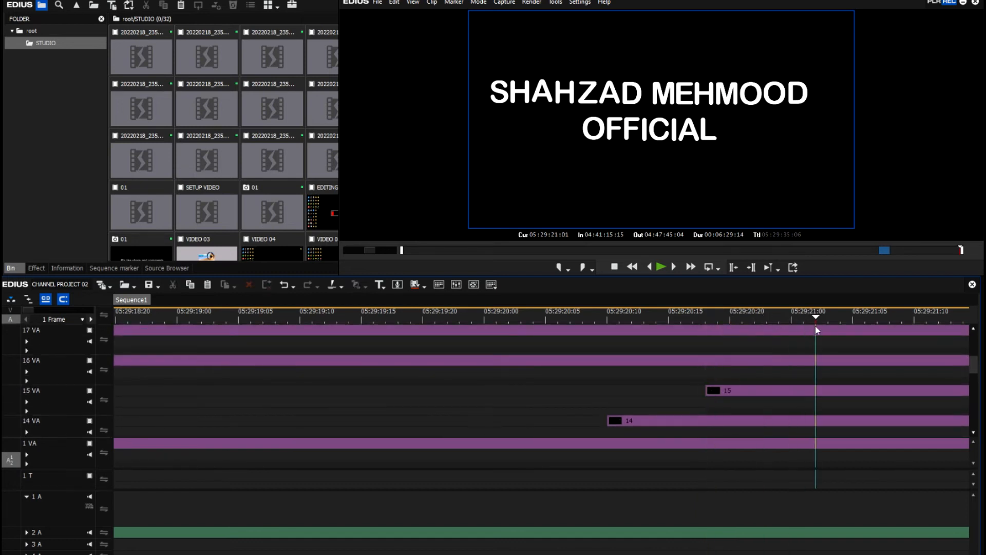
left_click(784, 361)
key("c")
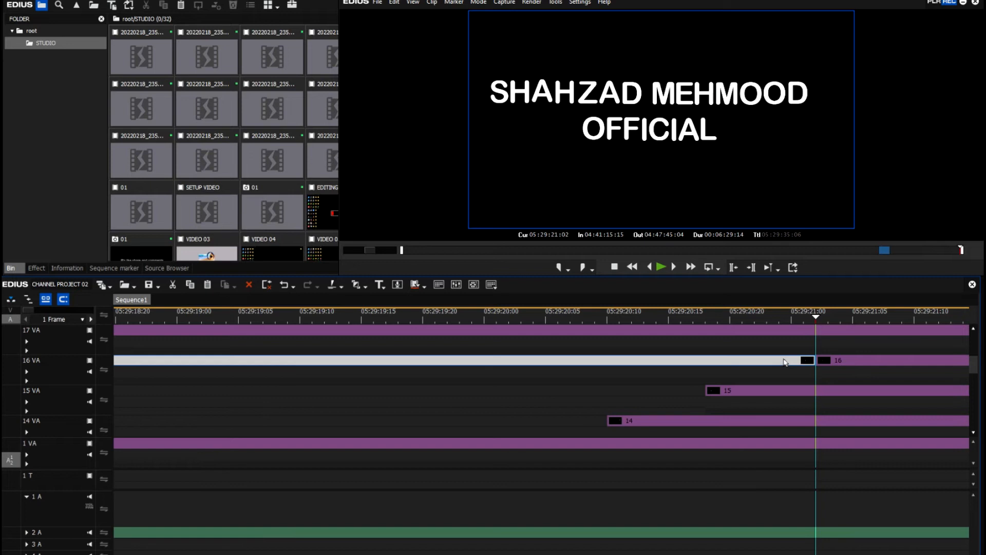
key("Delete")
- Split clip 17 on track 17 VA at 05:29:21:10 and delete the part before the cut
left_click_drag(824, 317, 908, 317)
left_click(911, 330)
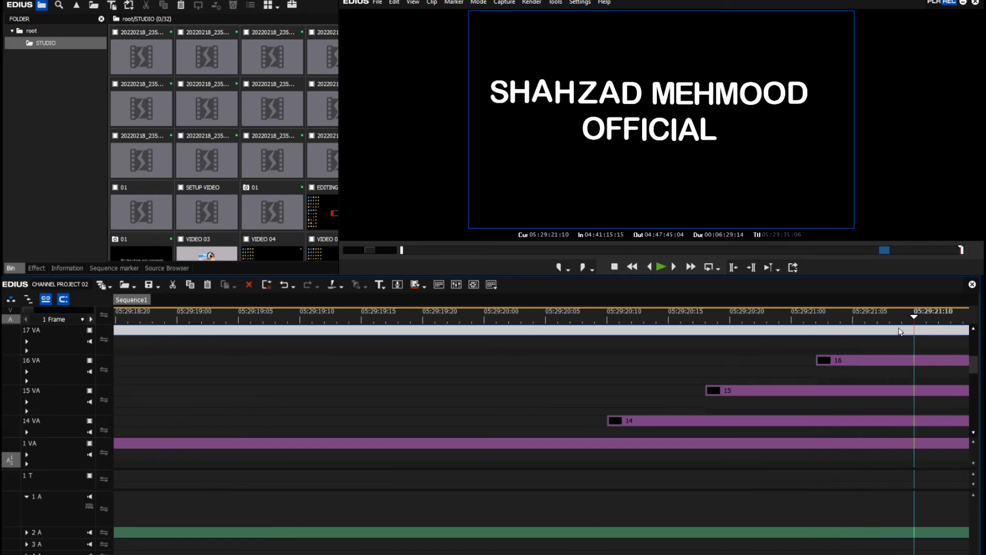
key("c")
key("Delete")
- Split clip 18 on track 18 VA at 05:29:21:19 and delete the part before the cut
scroll(542, 391, "right", 14)
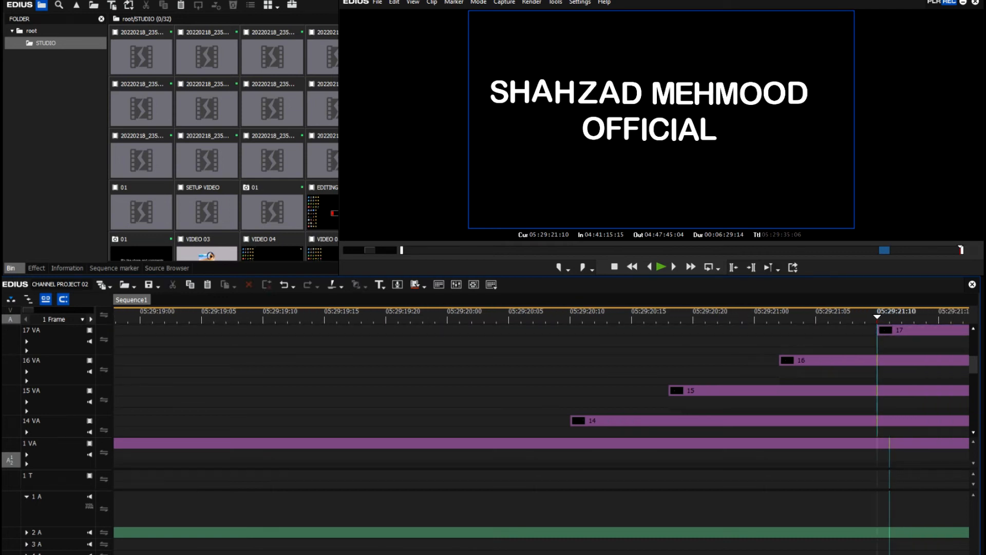
scroll(542, 390, "right", 20)
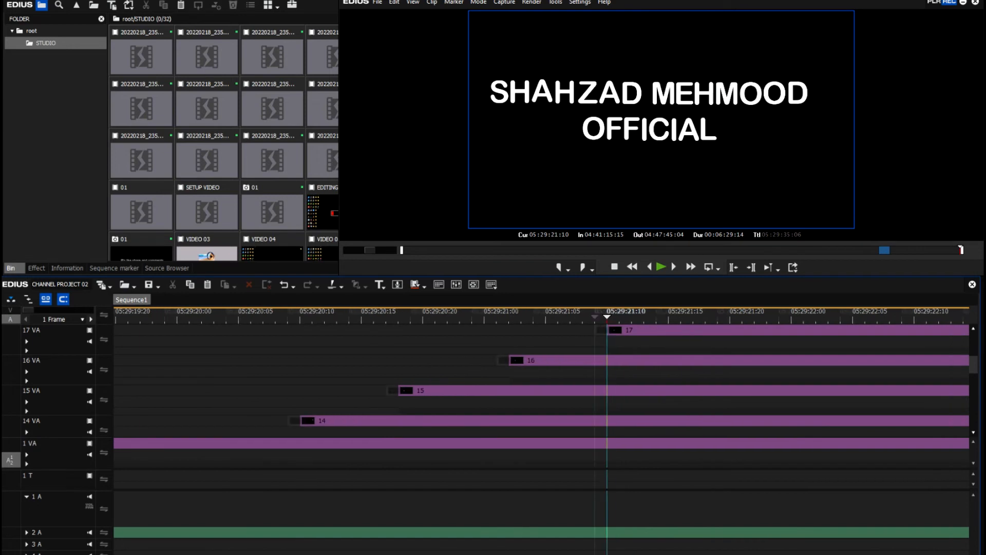
scroll(541, 390, "right", 6)
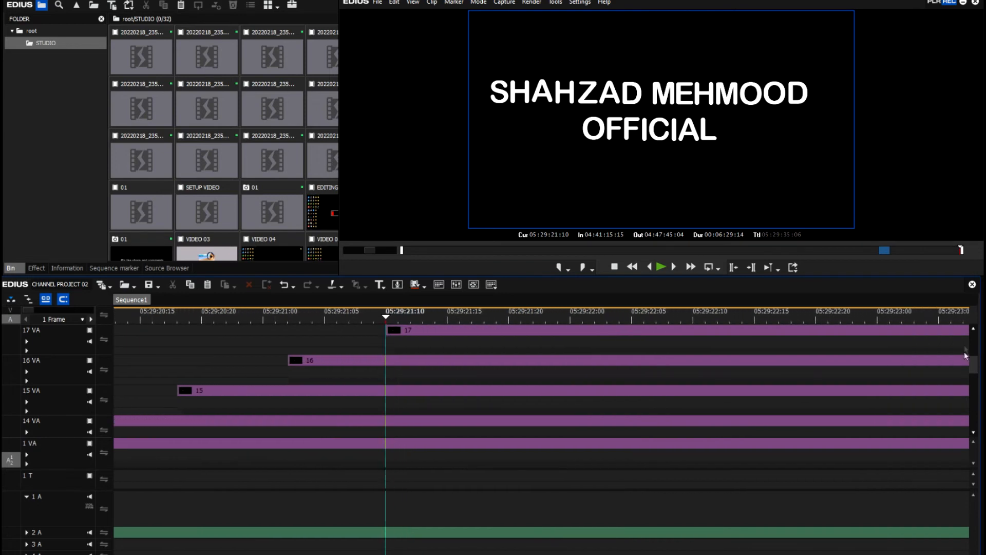
left_click(974, 328)
left_click(976, 331)
left_click_drag(397, 328, 491, 326)
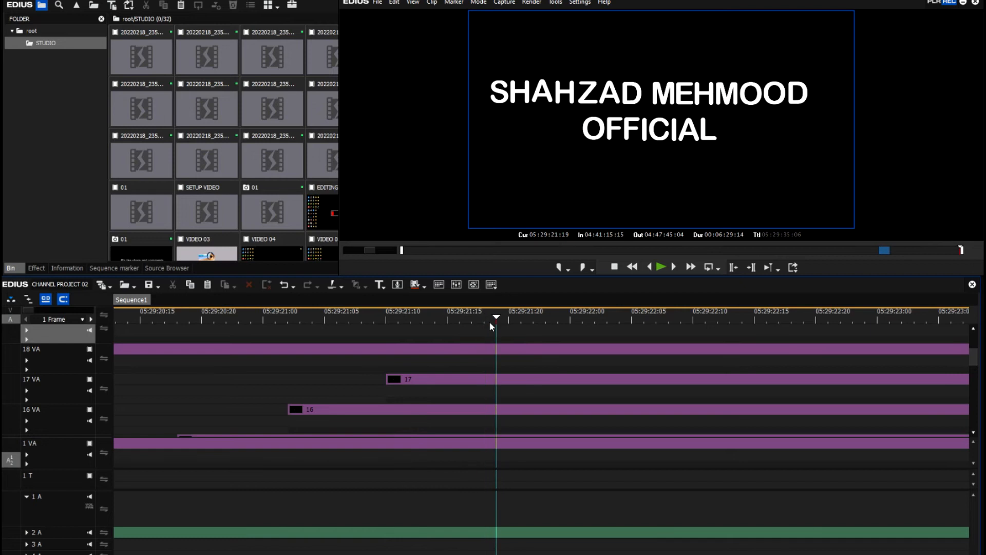
left_click(467, 348)
key("c")
key("Delete")
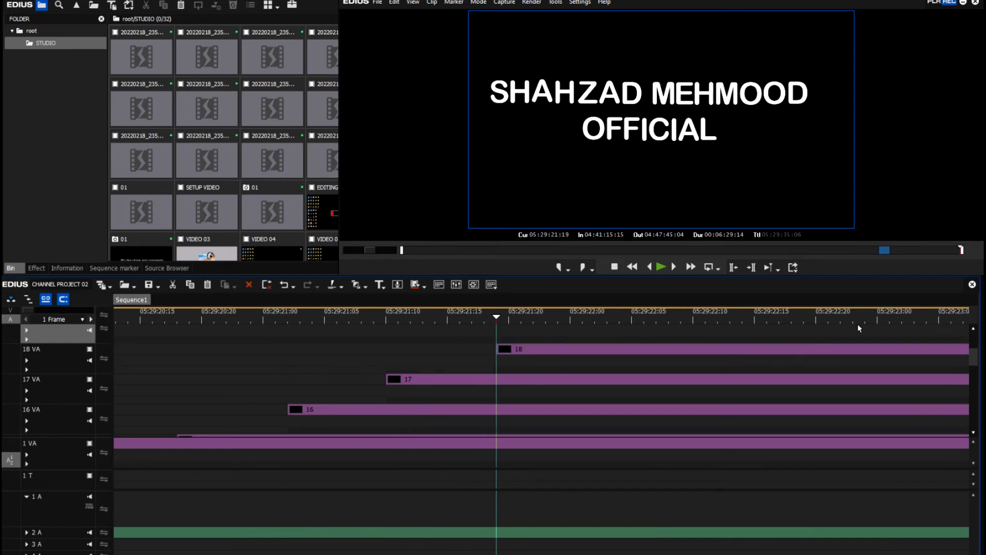
- Split clip 19 on track 19 VA at 05:29:22:03 and delete the part before the cut
left_click(973, 331)
left_click_drag(483, 327, 606, 327)
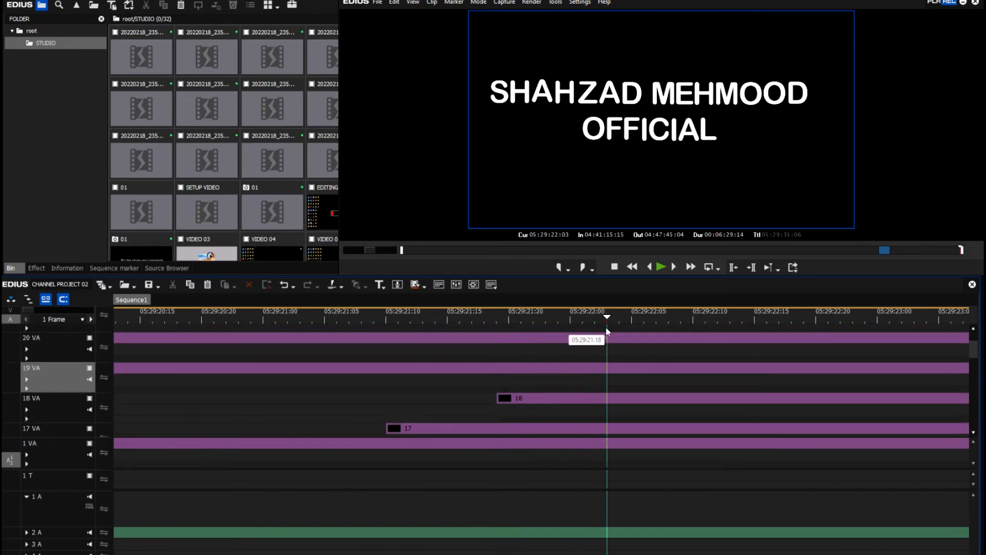
left_click(589, 369)
key("c")
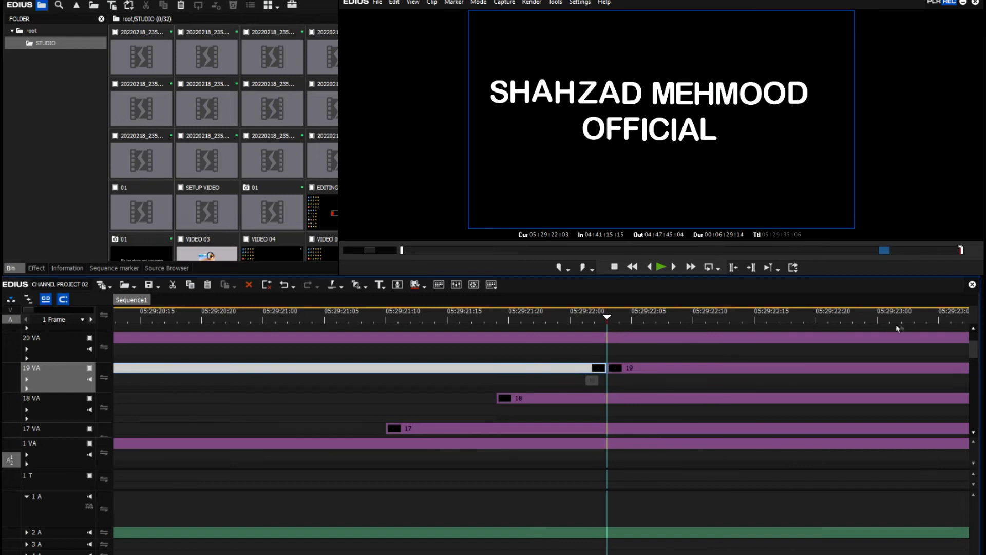
key("Delete")
- Split clip 20 on track 20 VA at 05:29:22:14 and delete the part before the cut
scroll(965, 331, "up", 3)
left_click_drag(606, 318, 742, 328)
left_click(703, 380)
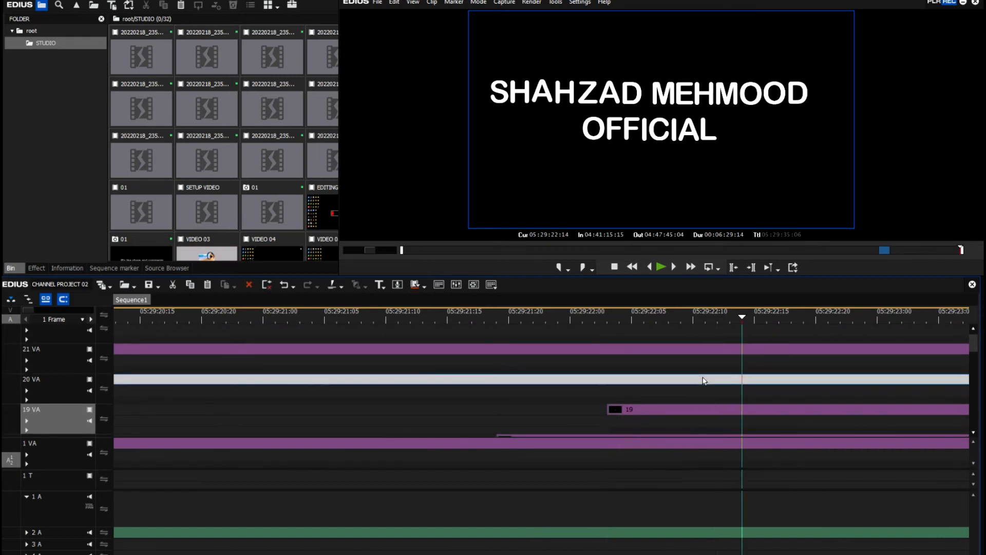
key("c")
key("Delete")
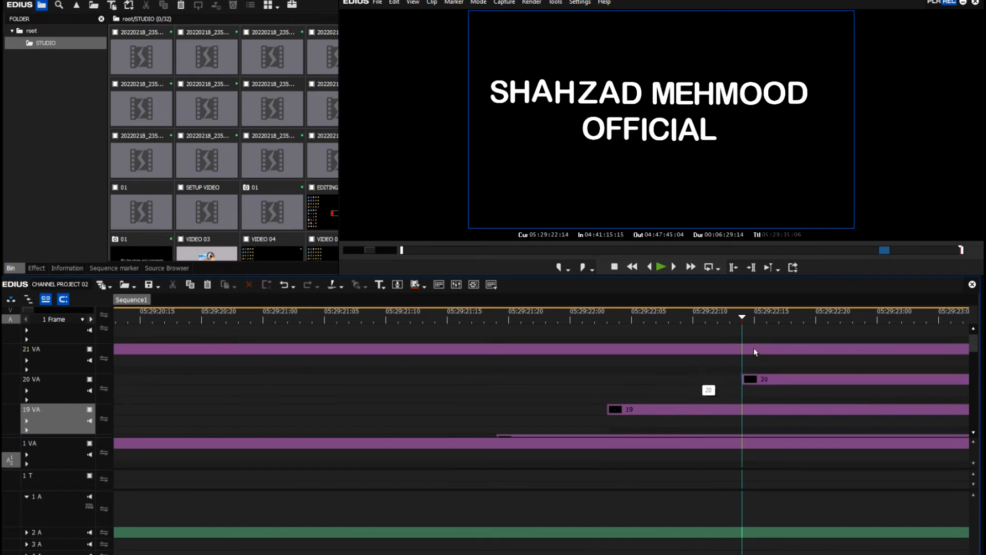
- Split clip 21 on track 21 VA at 05:29:22:24 and delete the part before the cut
left_click_drag(742, 329, 866, 328)
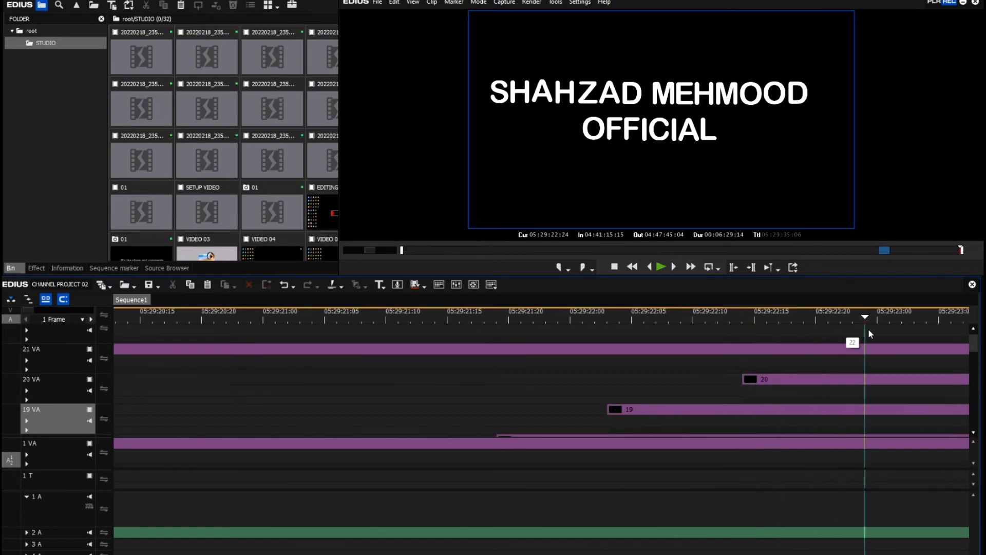
left_click(844, 350)
key("c")
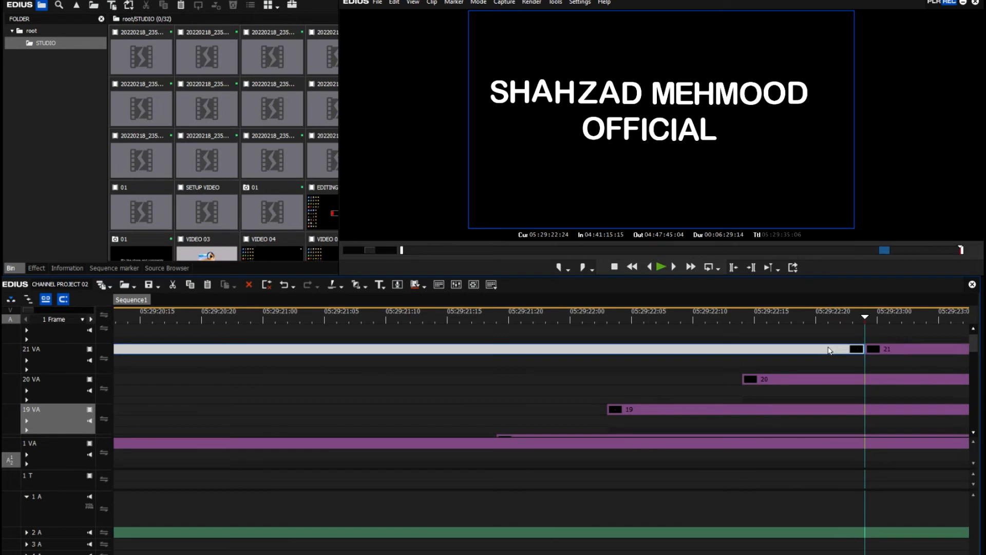
key("Delete")
- Split clip 22 on track 22 VA at 05:29:23:09 and delete the part before the cut
left_click(973, 330)
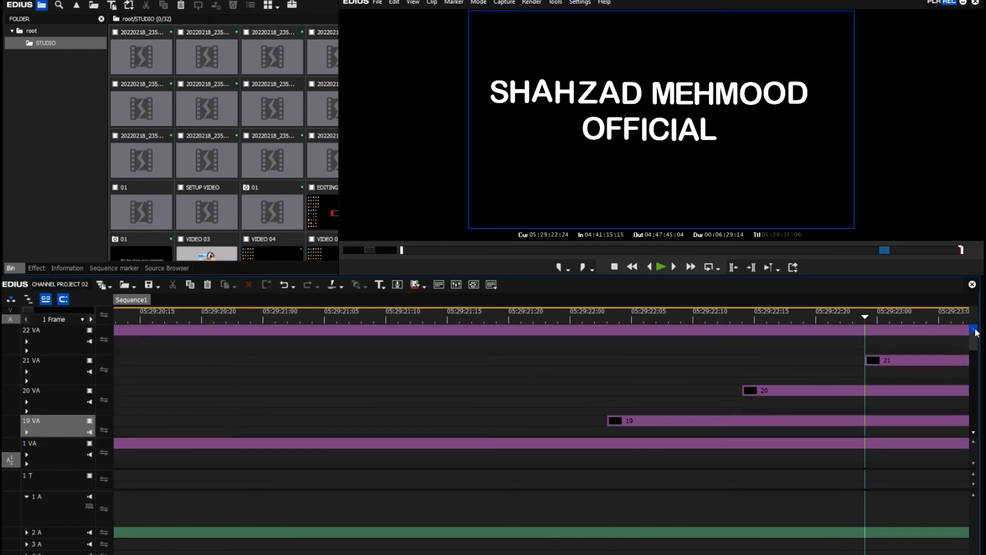
left_click_drag(862, 319, 777, 332)
left_click(749, 330)
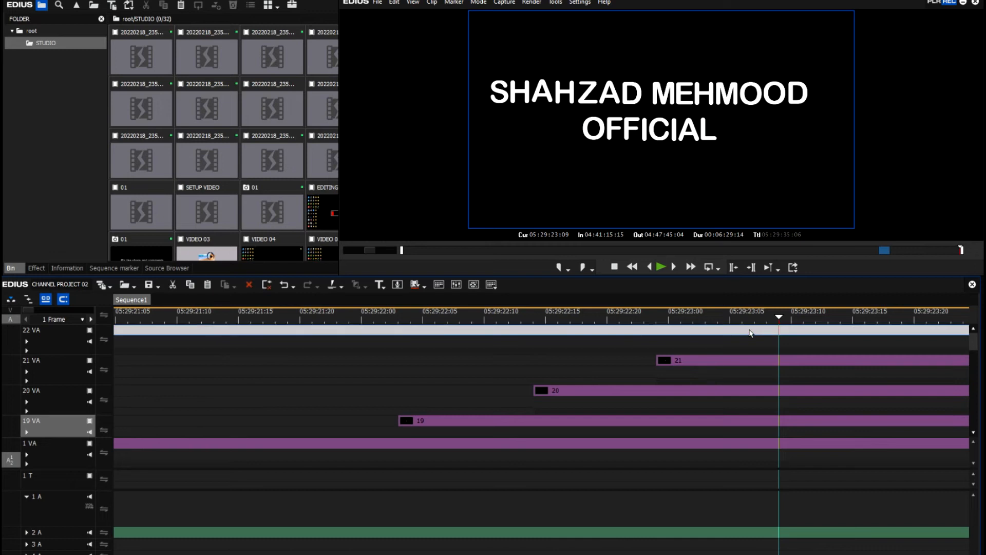
key("c")
key("Delete")
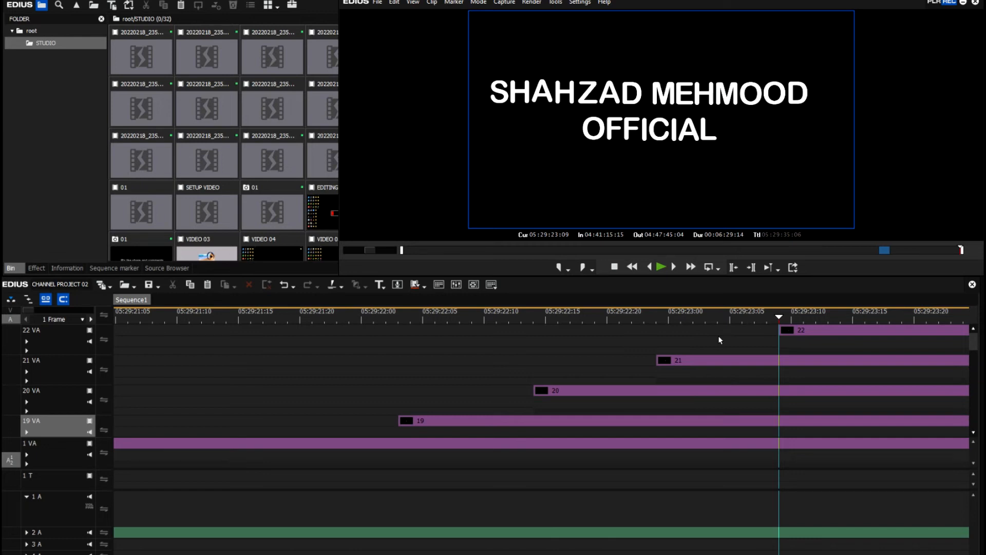
- Play back the letter animation from 05:29:16:06 and replay its opening to check the timing against the audio
scroll(717, 335, "down", 7)
scroll(752, 327, "down", 1)
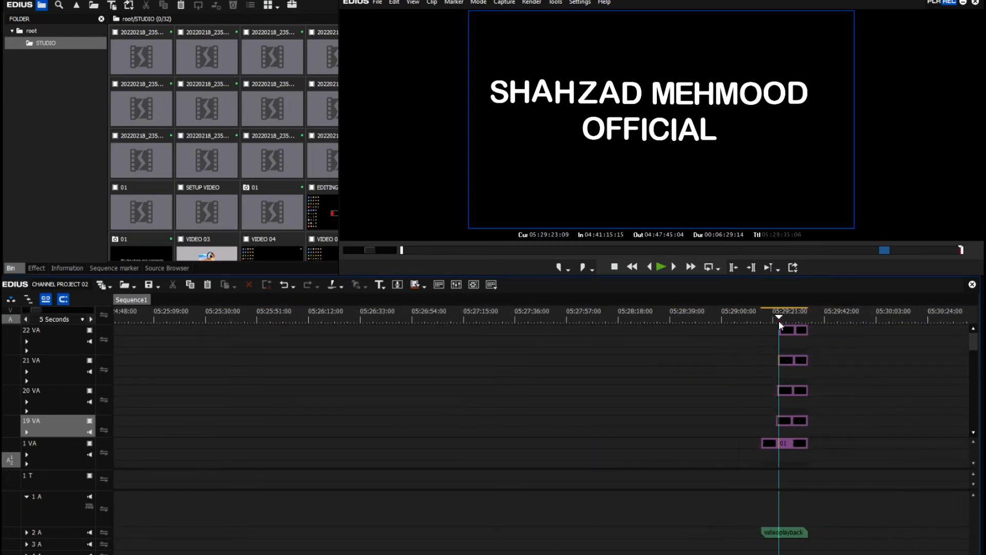
left_click_drag(778, 319, 763, 322)
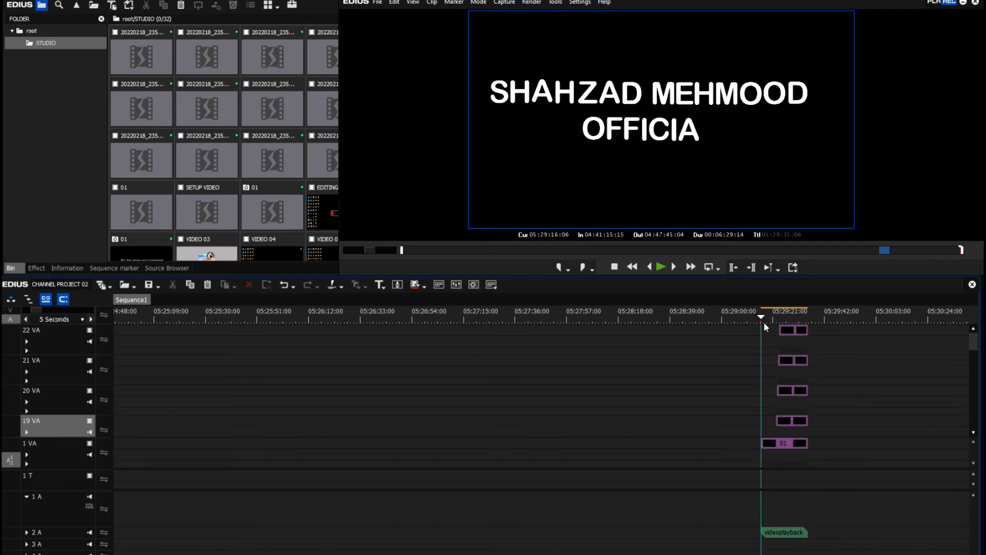
key("space")
scroll(766, 327, "up", 3)
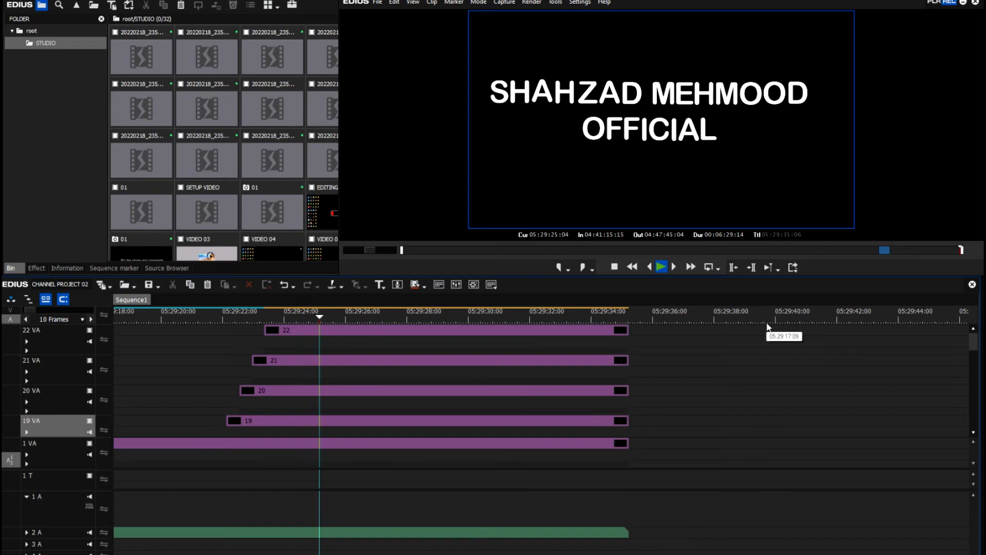
left_click_drag(370, 322, 228, 369)
key("space")
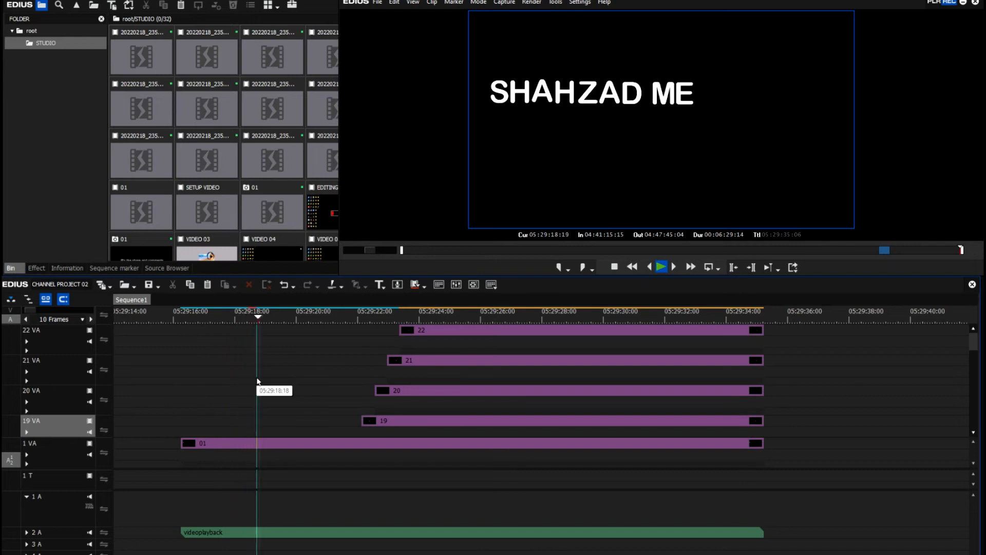
- Cut the videoplayback audio at 05:29:18:18, delete the earlier part, and move the remainder to track 1 A starting at 05:29:16:06
left_click(255, 321)
left_click(241, 535)
key("c")
key("Delete")
left_click_drag(278, 534, 201, 513)
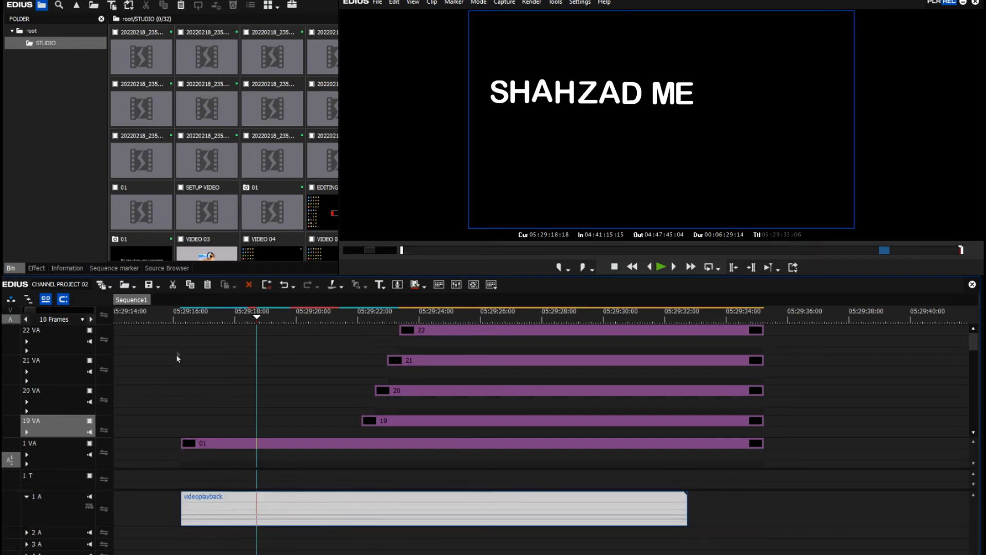
- Split the videoplayback audio on track 1 A at 05:29:23:23 and delete the part after the cut
left_click_drag(176, 322, 180, 319)
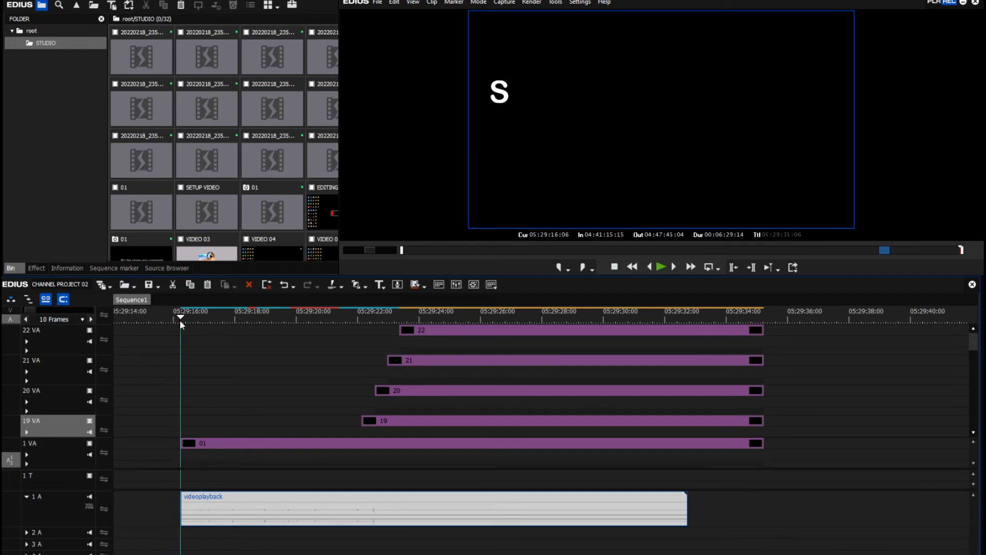
key("space")
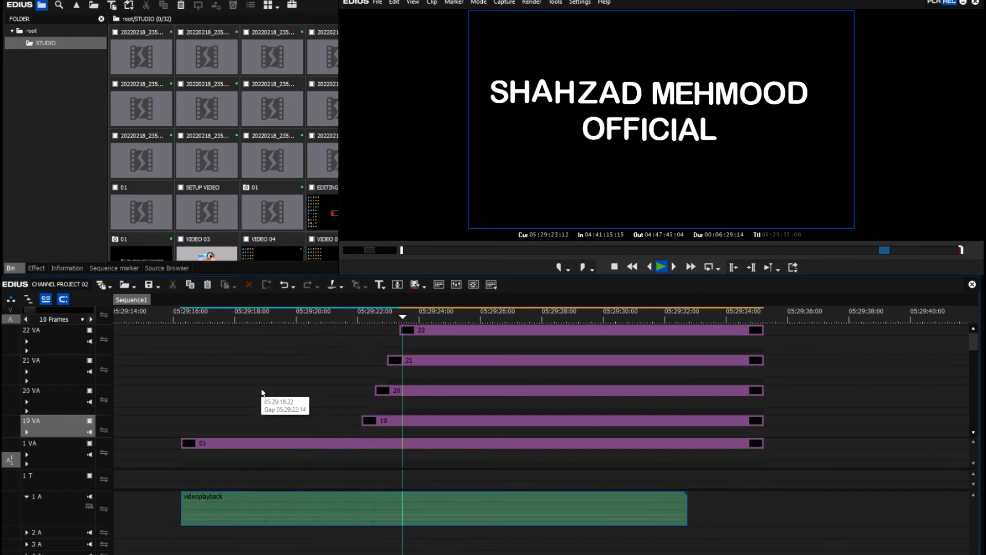
left_click_drag(430, 321, 414, 321)
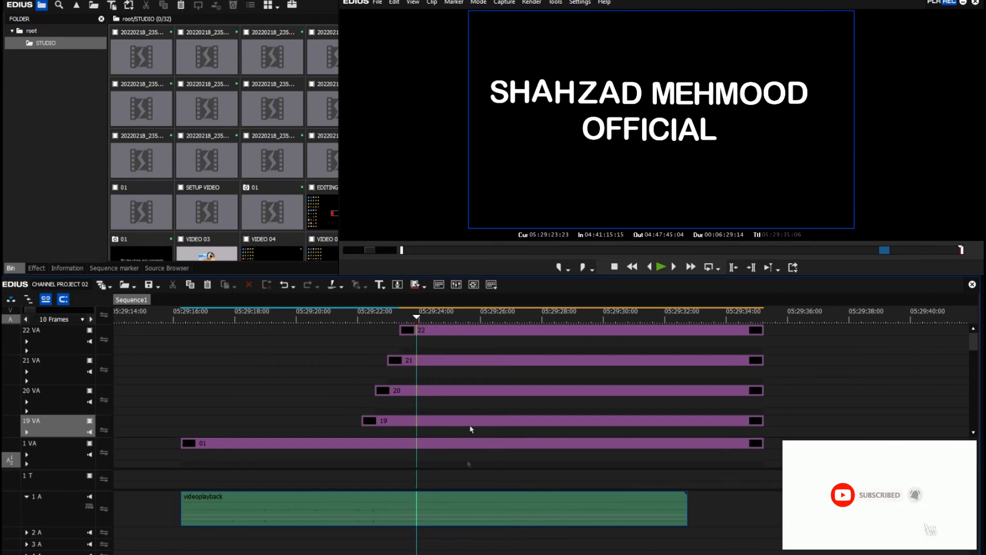
left_click(451, 521)
key("c")
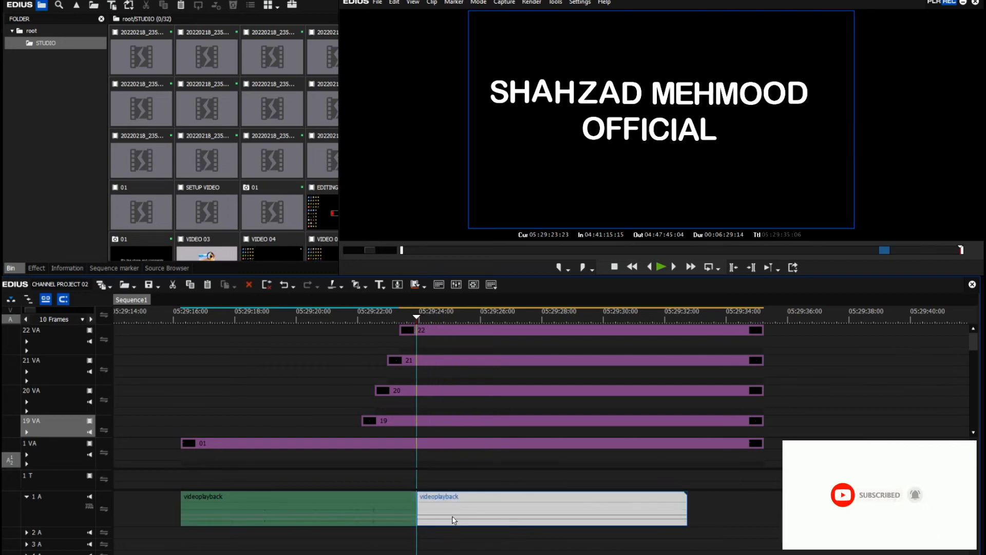
key("Delete")
- Switch track 1 A to its volume line and replay the animation several times to check the audio against the letters
left_click_drag(410, 315, 328, 334)
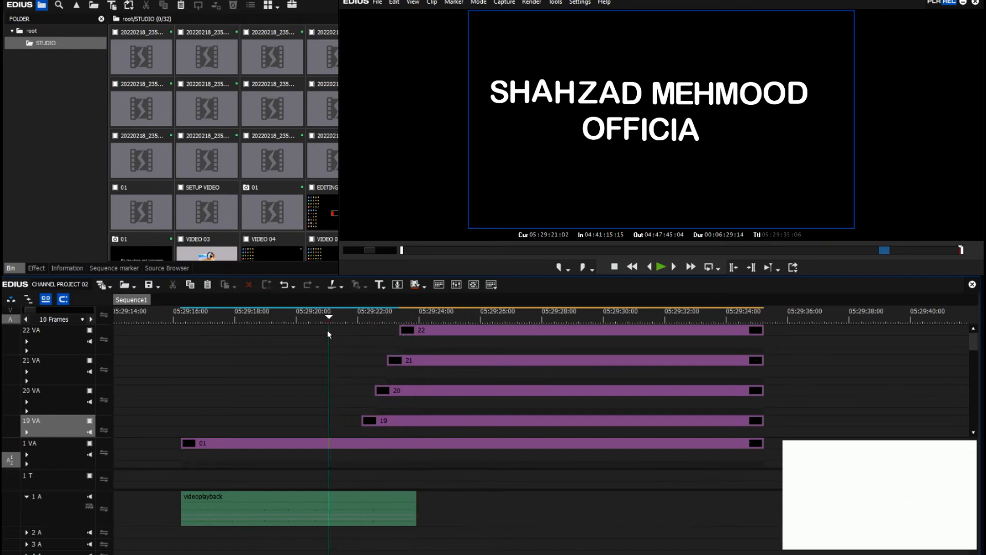
key("space")
left_click(90, 506)
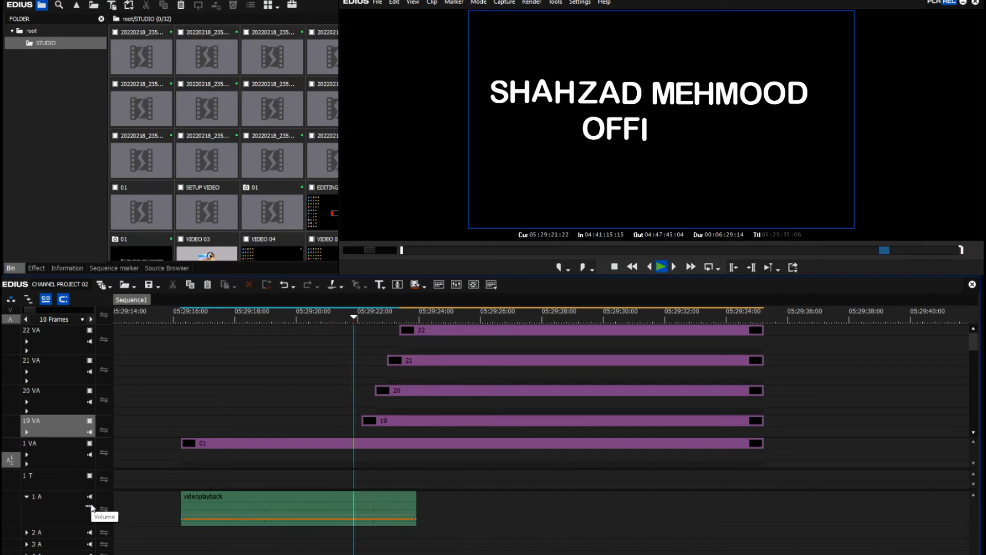
left_click(231, 317)
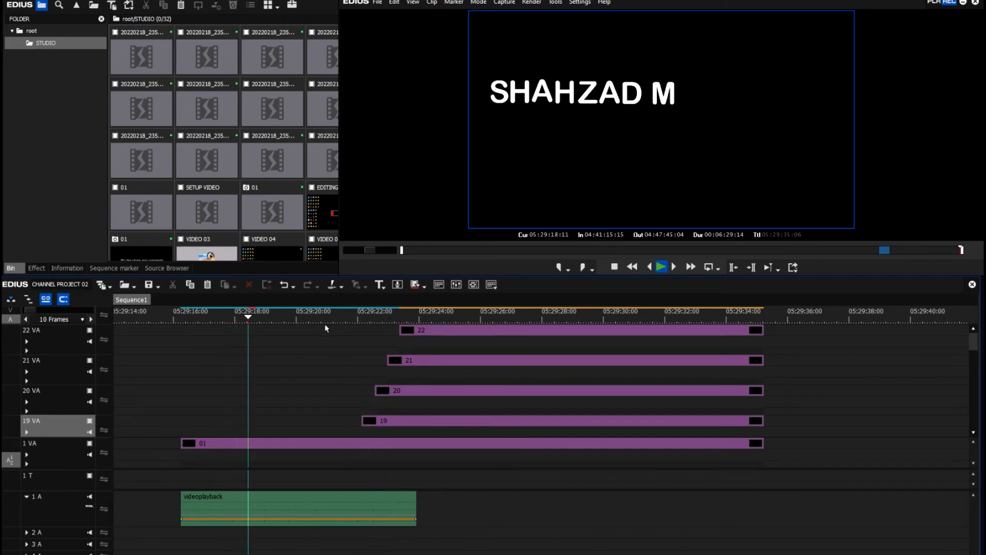
left_click(177, 319)
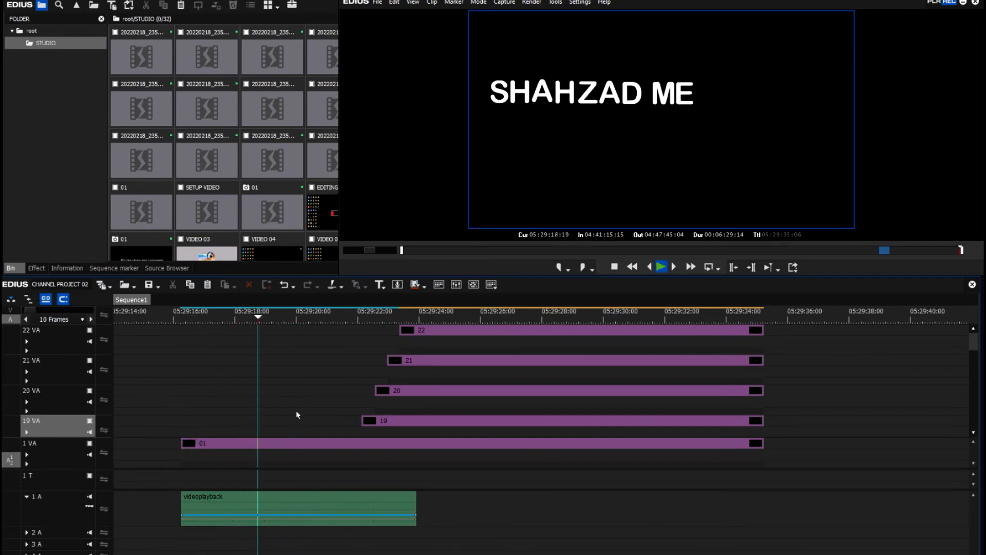
- Split the videoplayback audio on track 1 A at 05:29:19:02 and move the later part so it ends level with letter clip 01
left_click(266, 316)
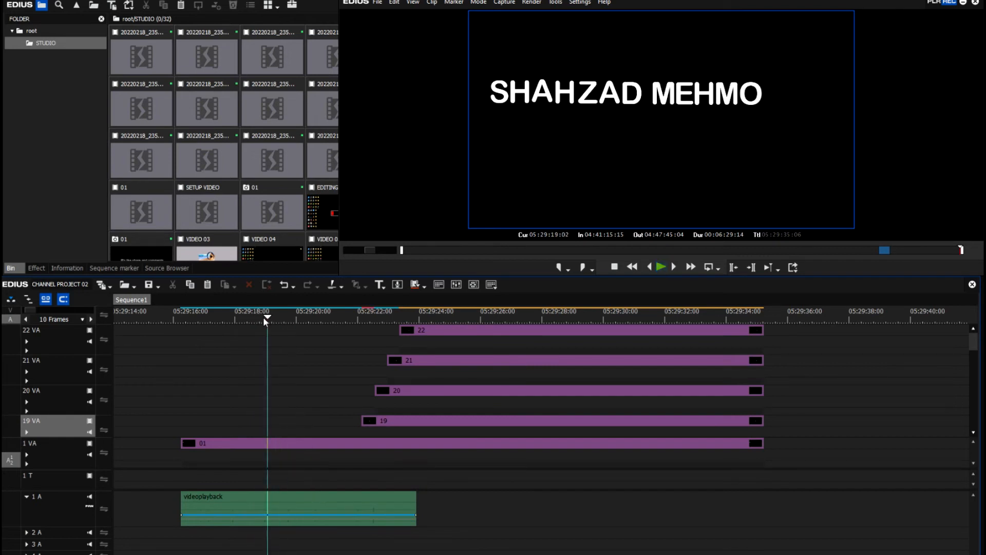
left_click(284, 510)
key("c")
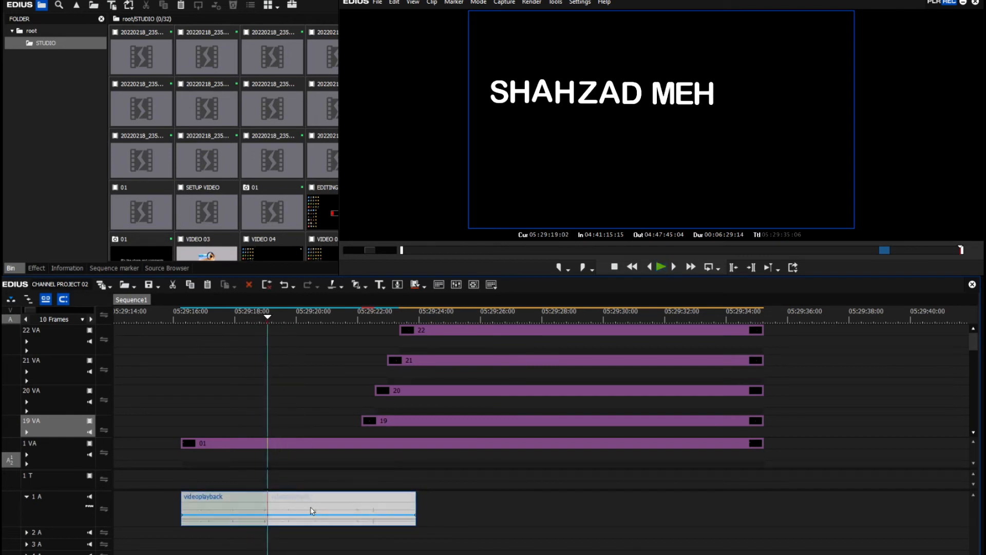
left_click_drag(312, 510, 664, 512)
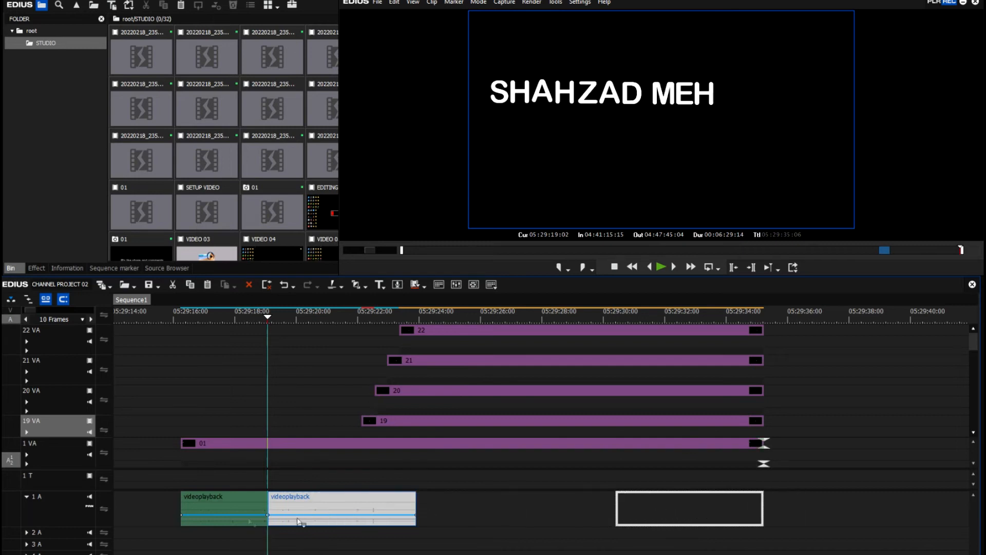
- Copy the first videoplayback segment, paste it five times in sequence on track 1 A, and move the leftover audio directly after the last copy
left_click(206, 508)
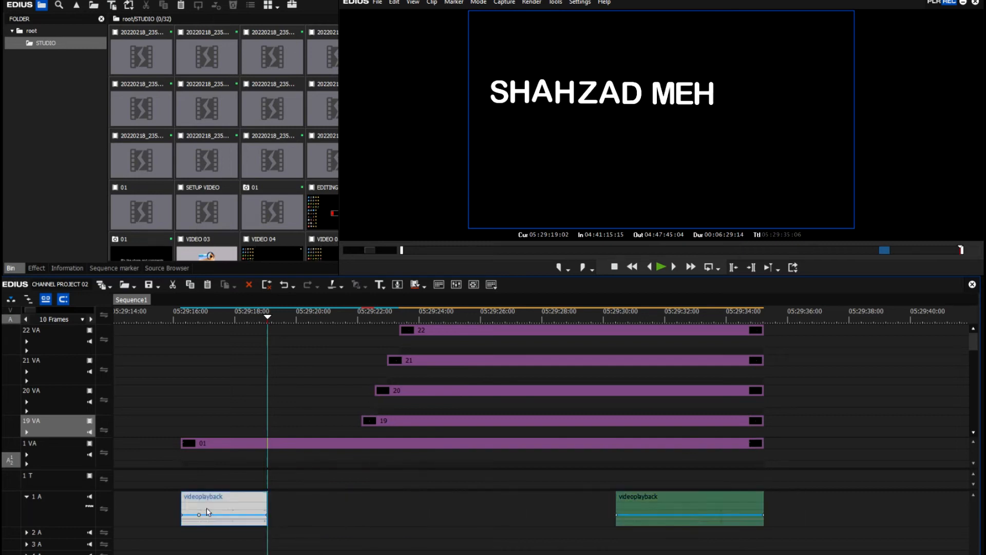
left_click(40, 514)
key("ctrl+v")
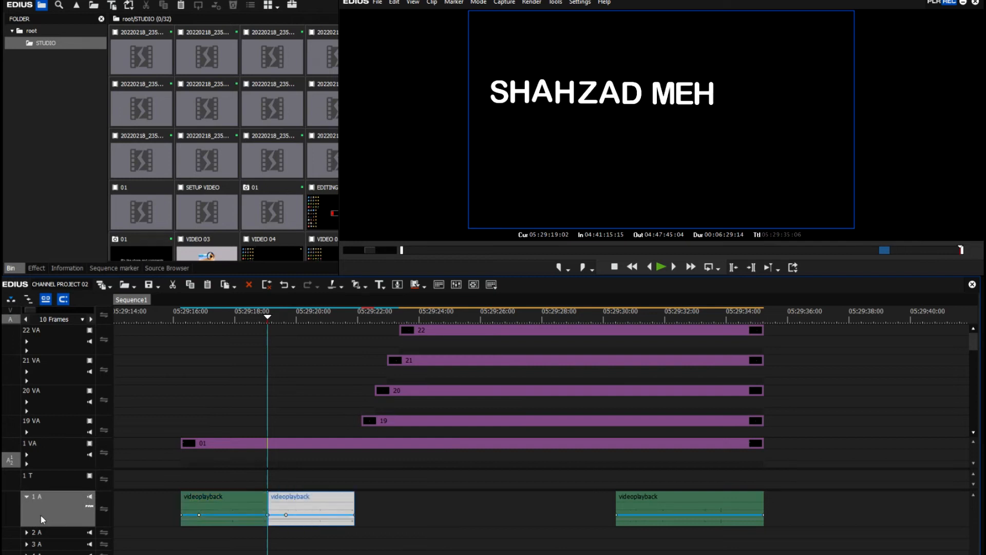
key("ctrl+v")
key("ctrl+v")
key("ctrl+v")
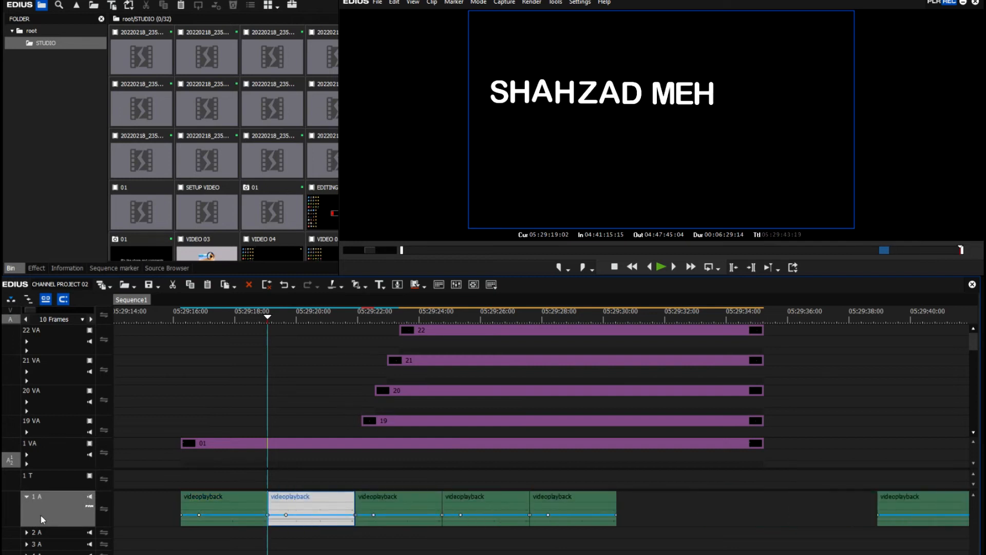
key("ctrl+v")
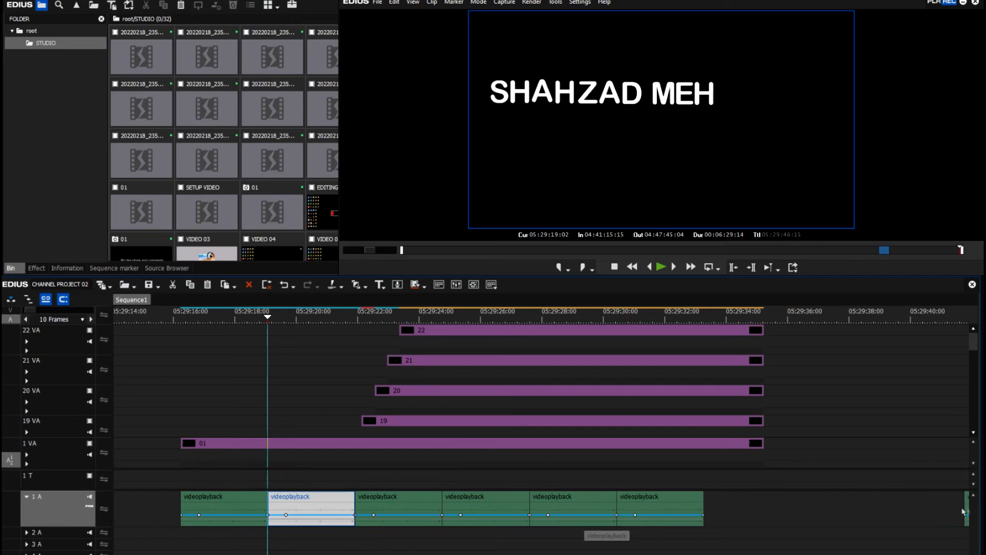
left_click_drag(968, 511, 707, 511)
- Play the animation from its start, once in full screen, and replay the ending to check the repeated audio against the letters
left_click_drag(268, 318, 173, 344)
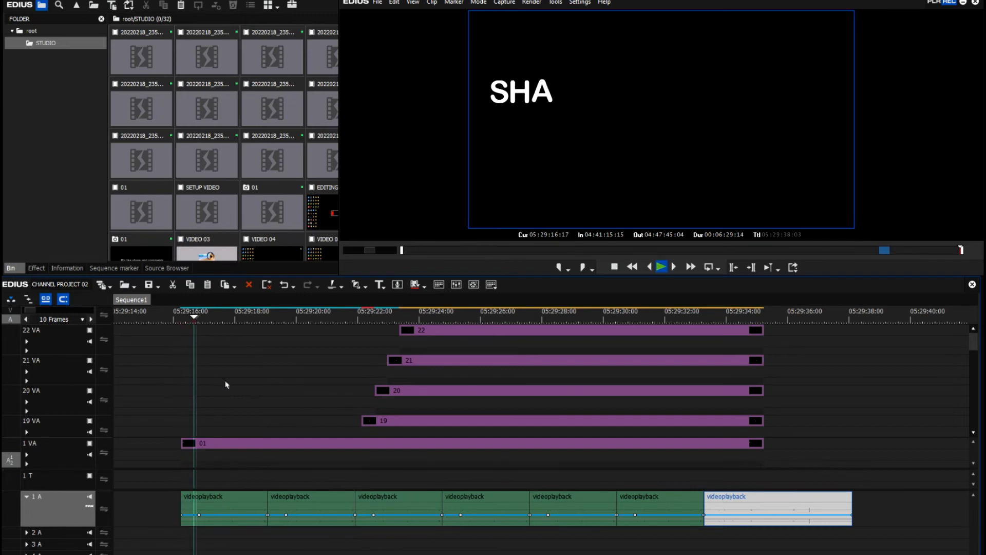
double_click(565, 161)
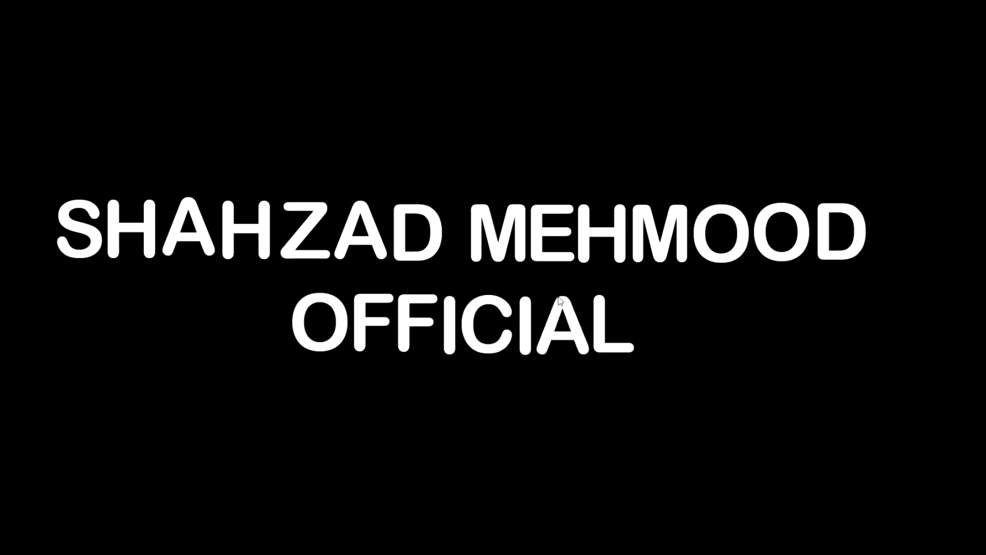
key("Escape")
left_click_drag(483, 317, 339, 341)
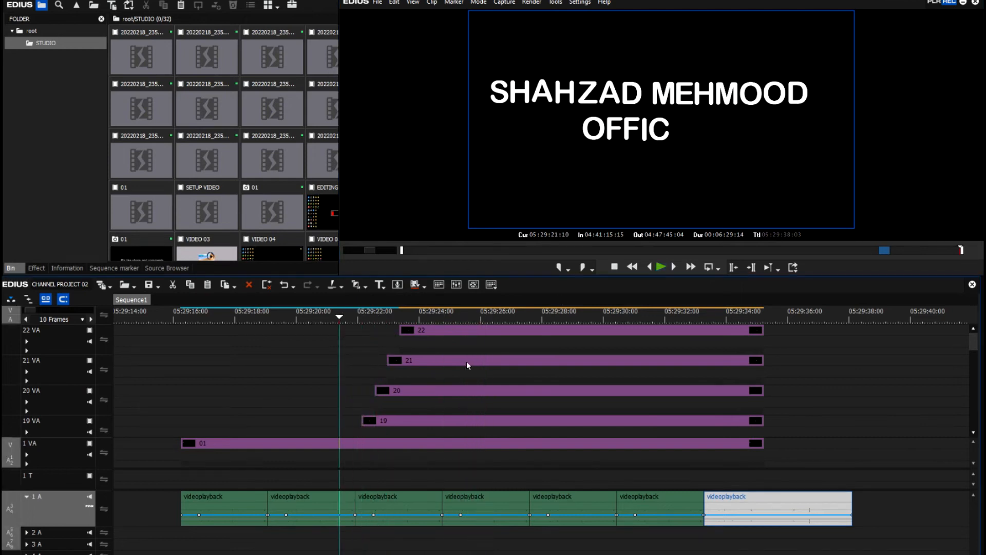
key("space")
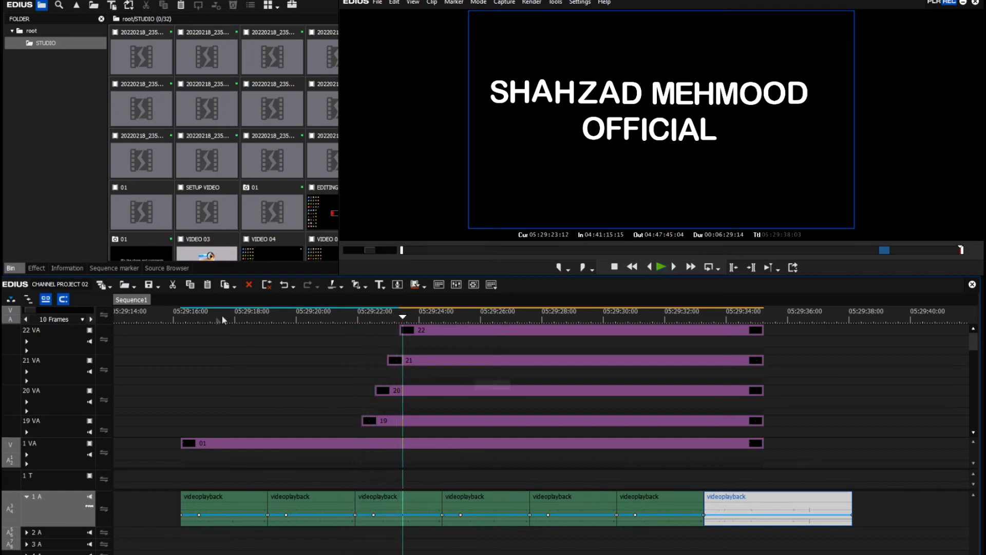
left_click(179, 319)
left_click(233, 363)
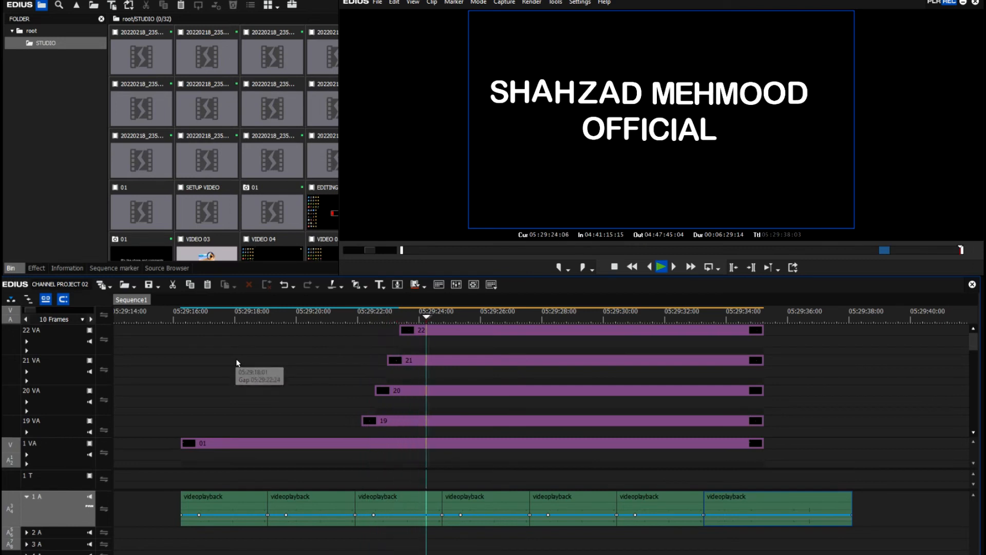
left_click(400, 316)
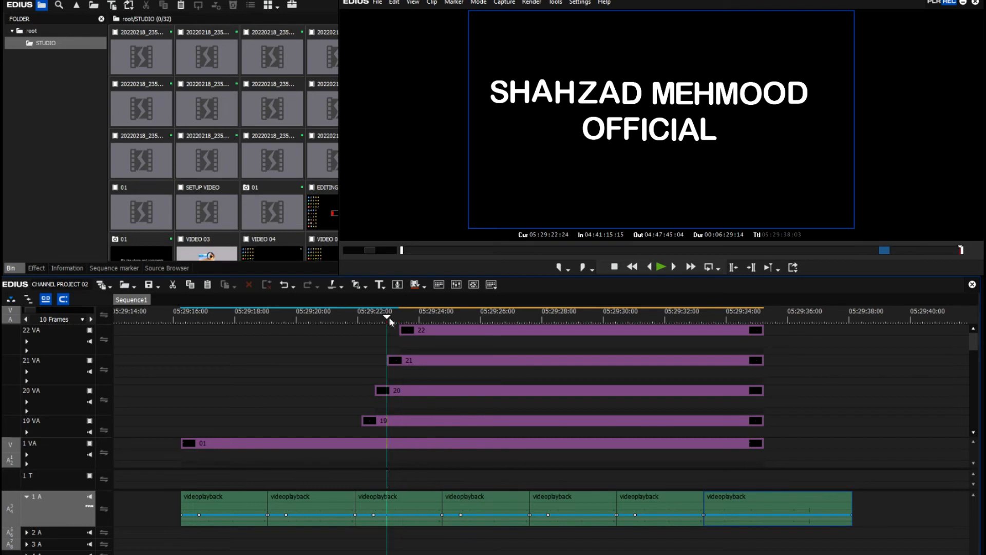
key("Left")
key("space")
left_click(421, 318)
- Delete the third to sixth videoplayback segments on track 1 A and move the final segment directly after the second one
left_click(415, 512)
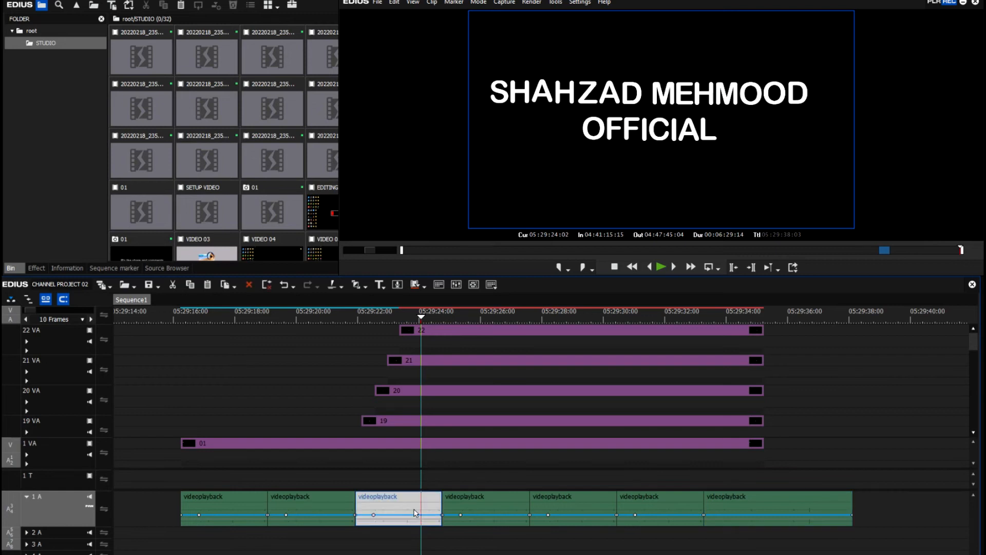
key("Delete")
left_click(485, 497)
key("Delete")
left_click(580, 500)
key("Delete")
left_click(651, 509)
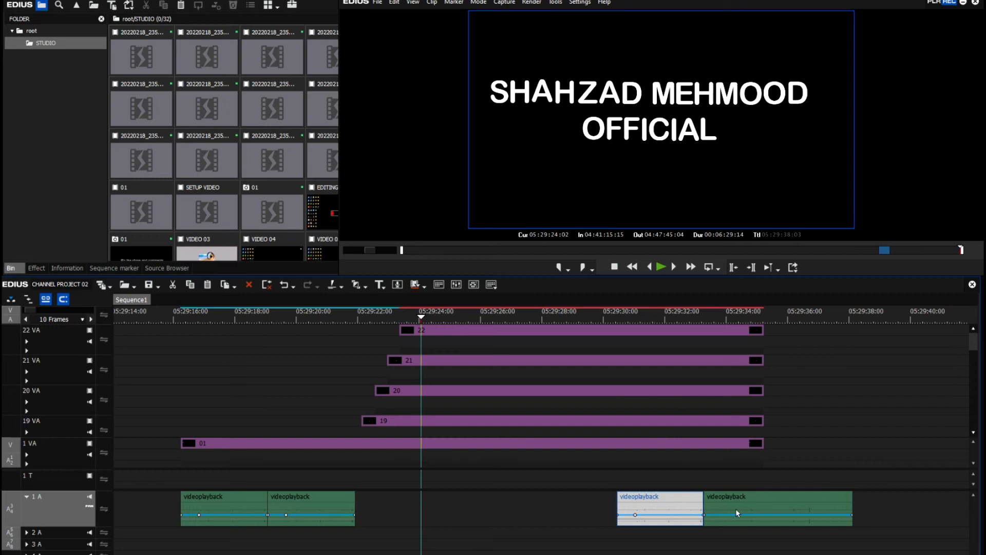
key("Delete")
left_click_drag(746, 512, 388, 452)
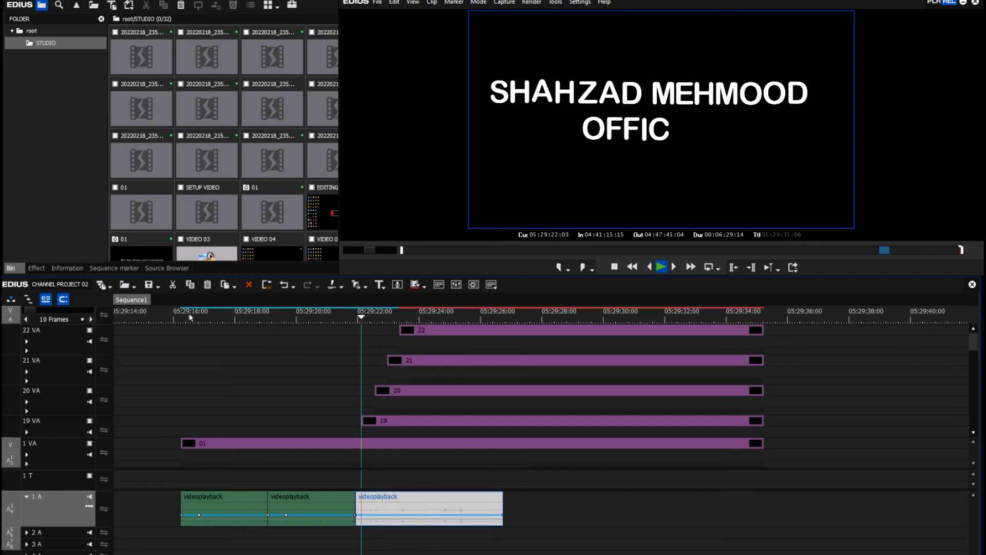
- Play the animation from 05:29:16:06 and delete the last videoplayback segment on track 1 A
left_click(175, 318)
left_click_drag(180, 322, 185, 323)
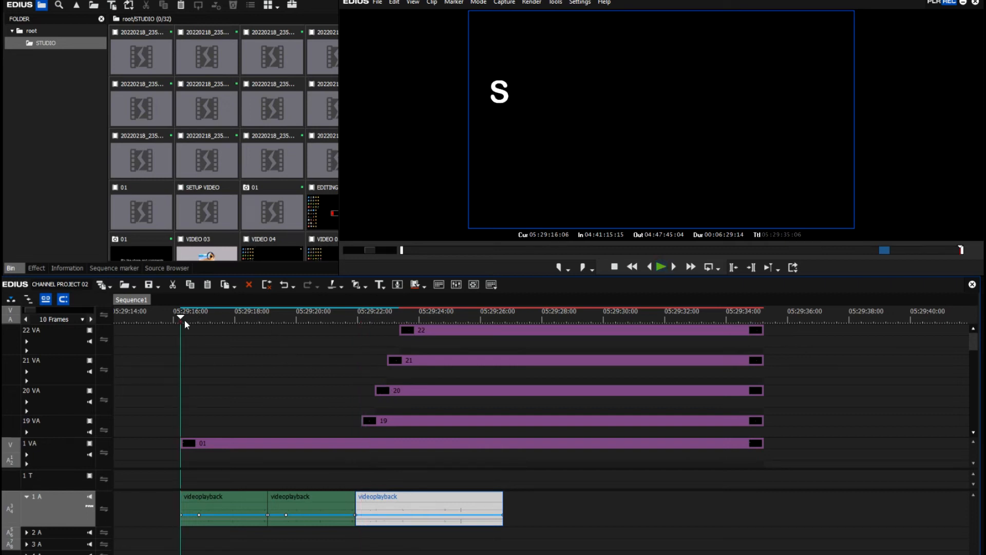
key("space")
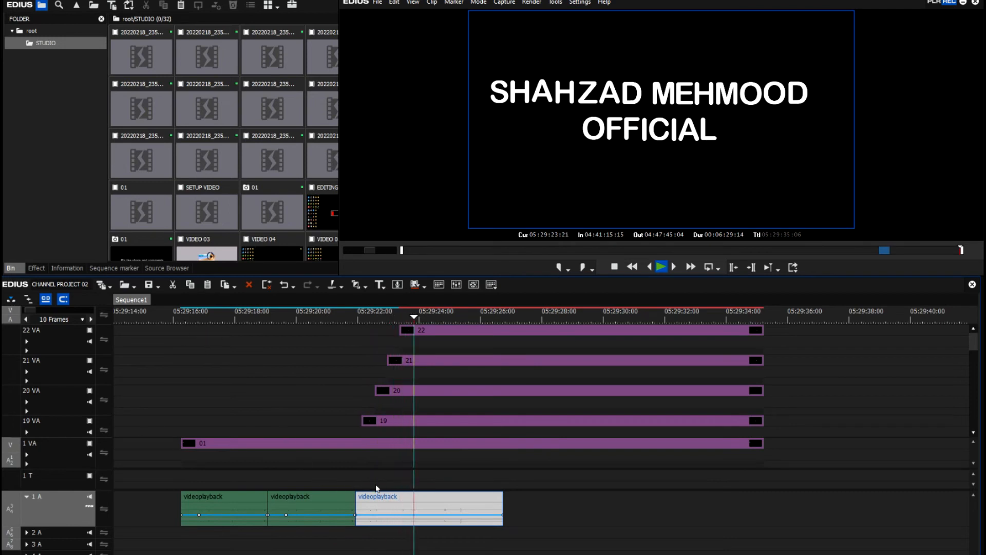
key("Delete")
left_click_drag(352, 506, 415, 509)
key("super")
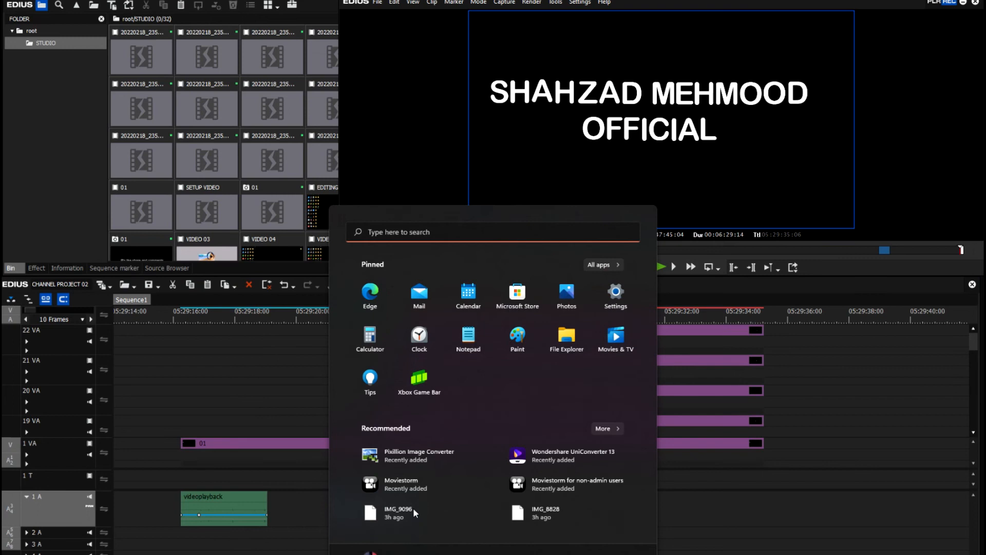
left_click(726, 507)
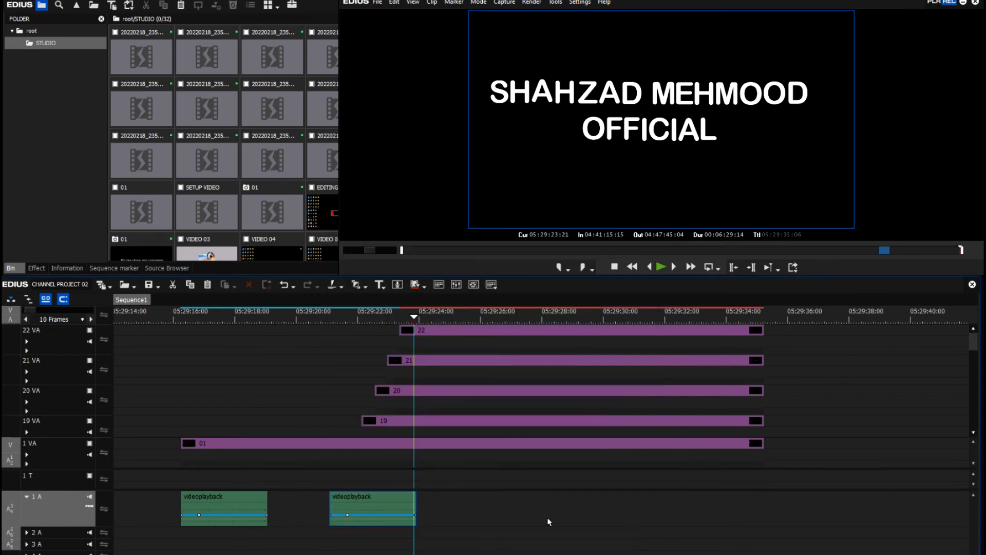
key("ctrl+z")
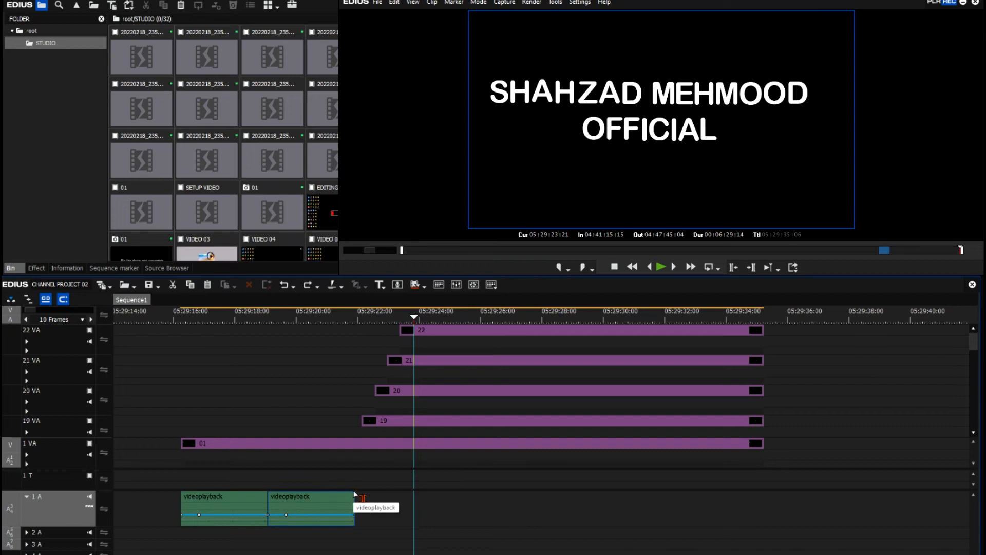
- Extend the end of the second videoplayback segment to about 05:29:31:00 and play back from 05:29:17:09
left_click_drag(356, 496, 636, 516)
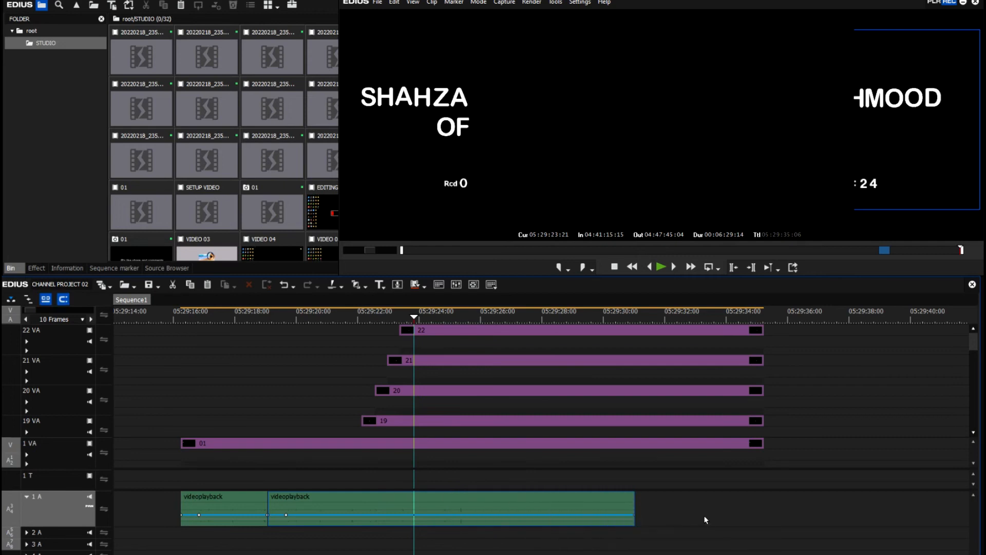
left_click(215, 322)
key("space")
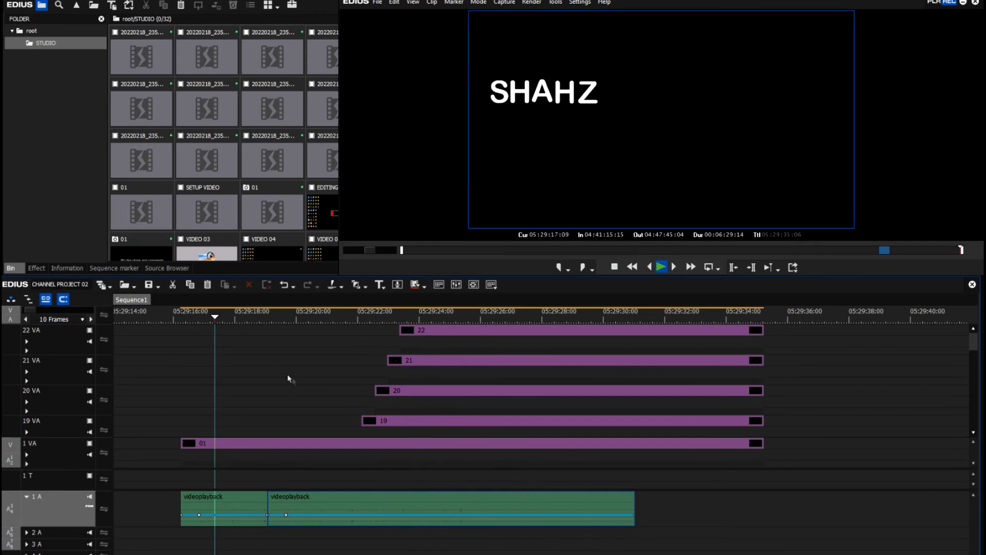
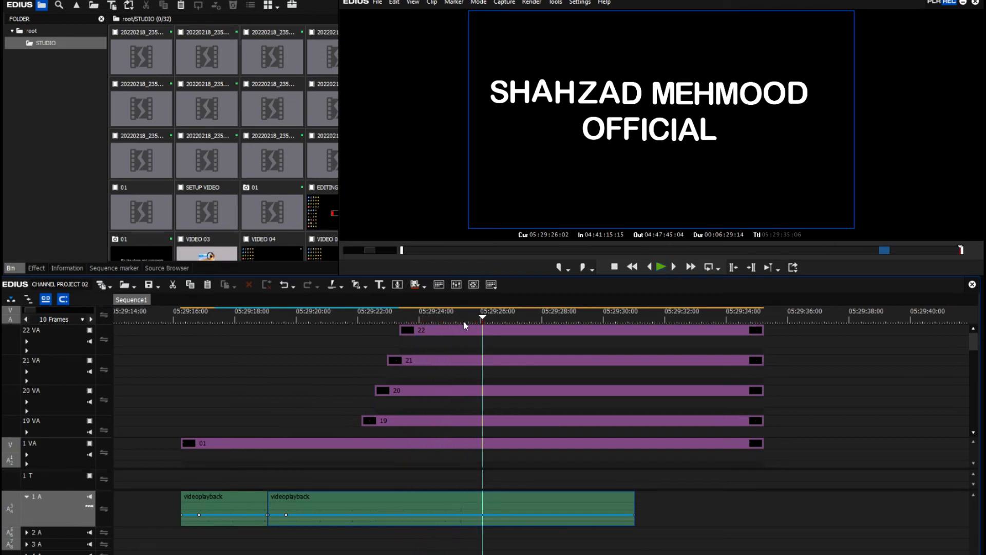
- Split the second videoplayback segment at 05:29:25:12 and delete the part after the cut
key("c")
left_click(484, 497)
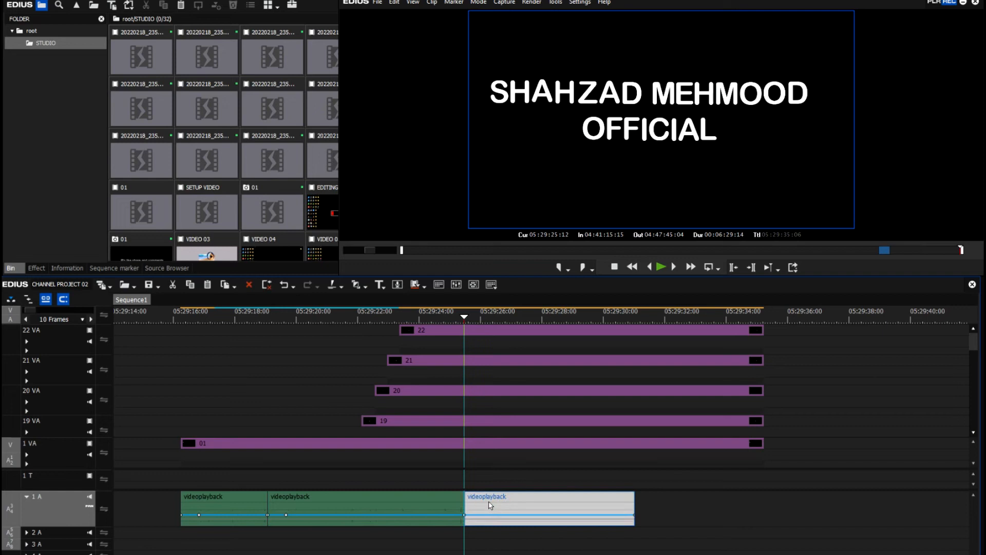
key("Delete")
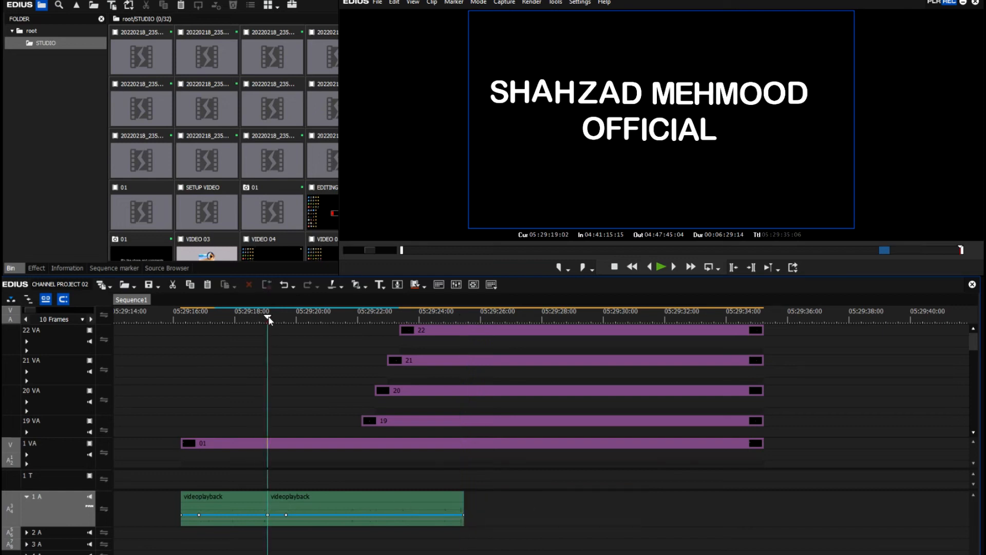
- Play from 05:29:19:02, delete the first videoplayback segment, and move the remaining one to start at 05:29:16:06 on track 1 A
key("space")
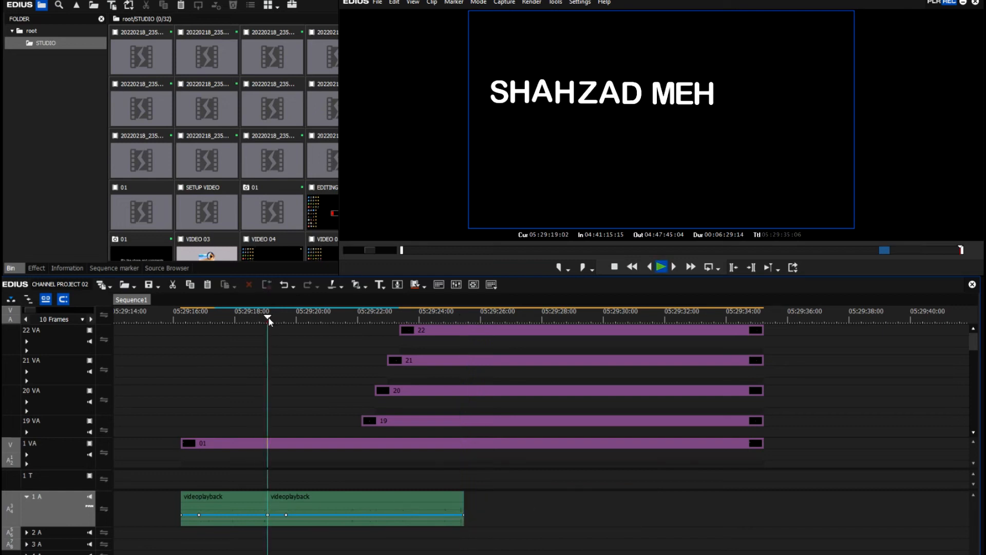
left_click(241, 512)
key("Delete")
left_click_drag(341, 502, 254, 500)
left_click(448, 482)
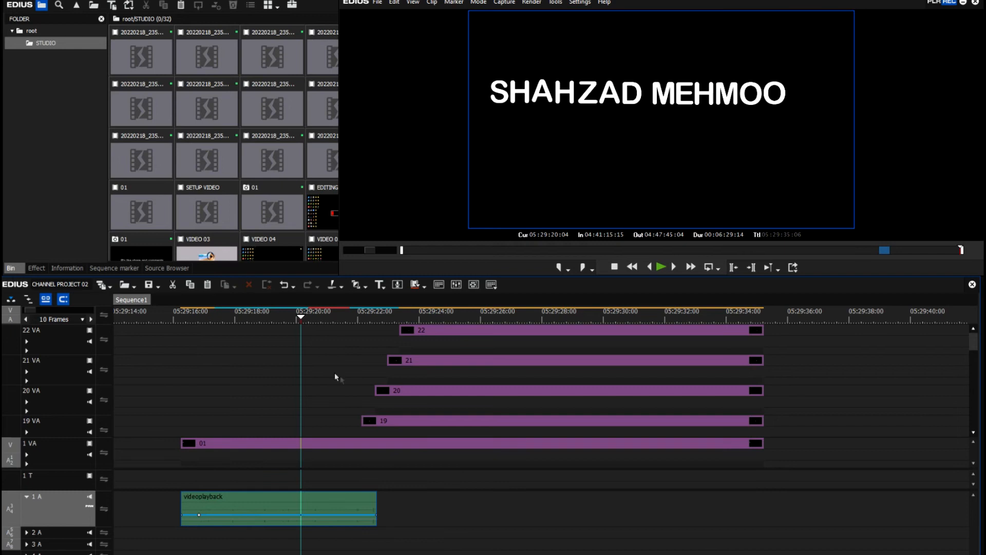
- Move letter clips 20, 21 and 22 earlier to start at about 05:29:22:10, 05:29:22:13 and 05:29:22:18
scroll(380, 381, "up", 2)
left_click_drag(732, 392, 749, 376)
left_click_drag(772, 363, 705, 370)
left_click_drag(814, 335, 726, 347)
left_click(794, 497)
- Play the ending, and replay the whole animation from 05:29:15:17 to check the letters against the audio
key("space")
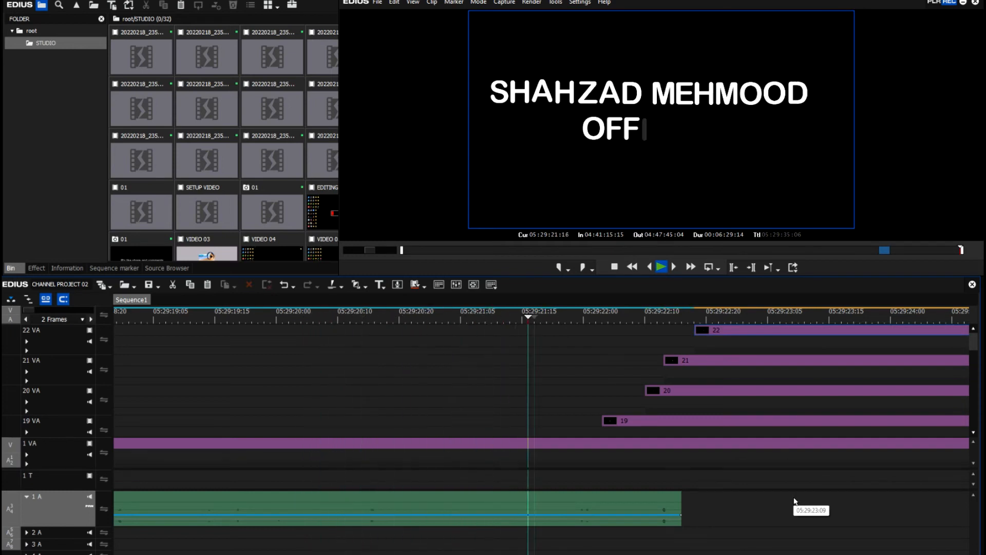
key("space")
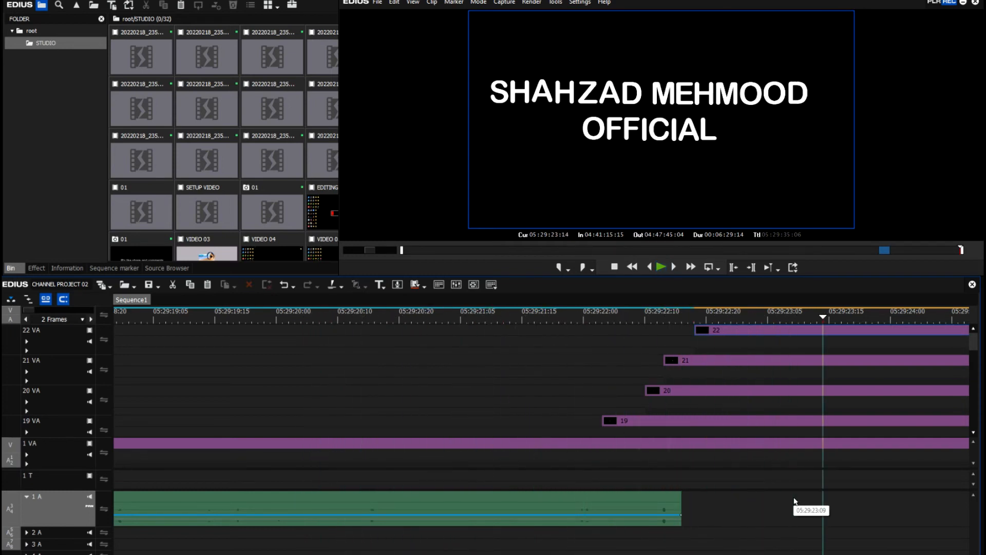
scroll(757, 497, "down", 2)
scroll(740, 487, "down", 2)
left_click(726, 319)
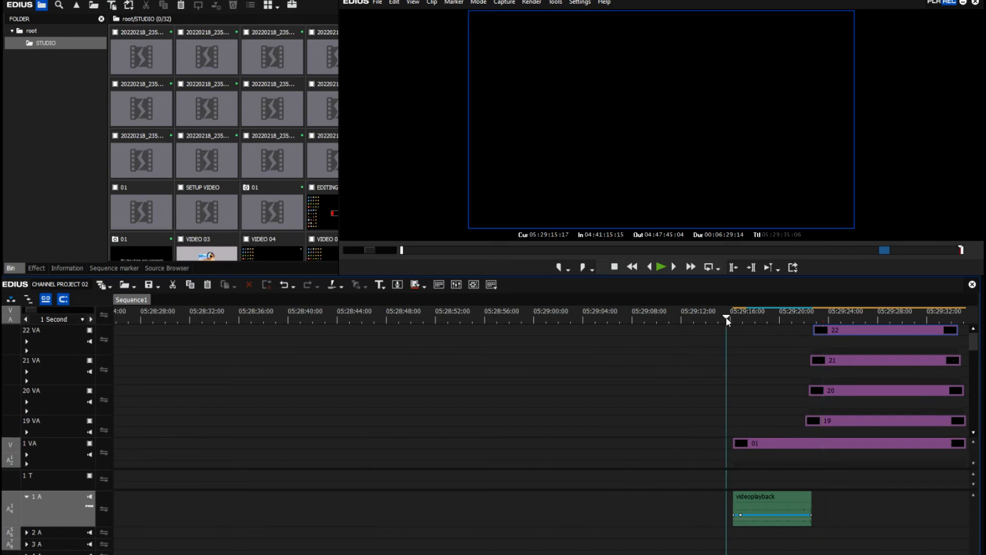
key("space")
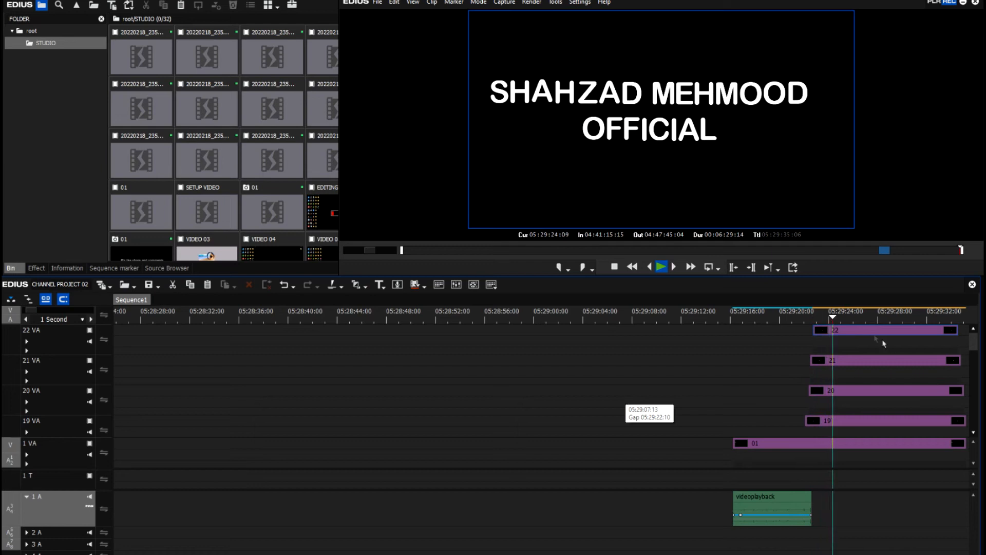
- Move letter clip 22 on track 22 VA earlier so it starts at 05:29:22:14
left_click(832, 315)
left_click_drag(835, 317, 816, 322)
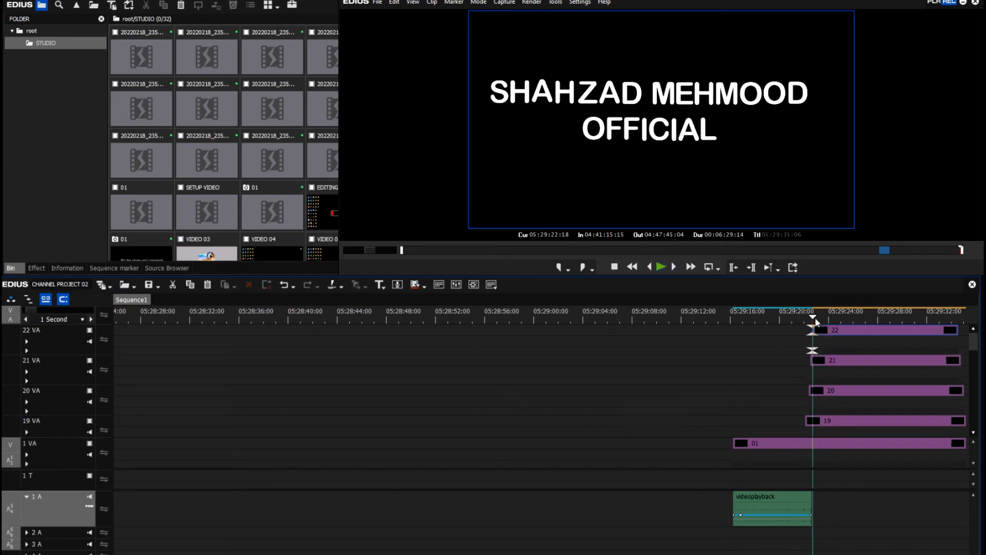
scroll(854, 429, "up", 4)
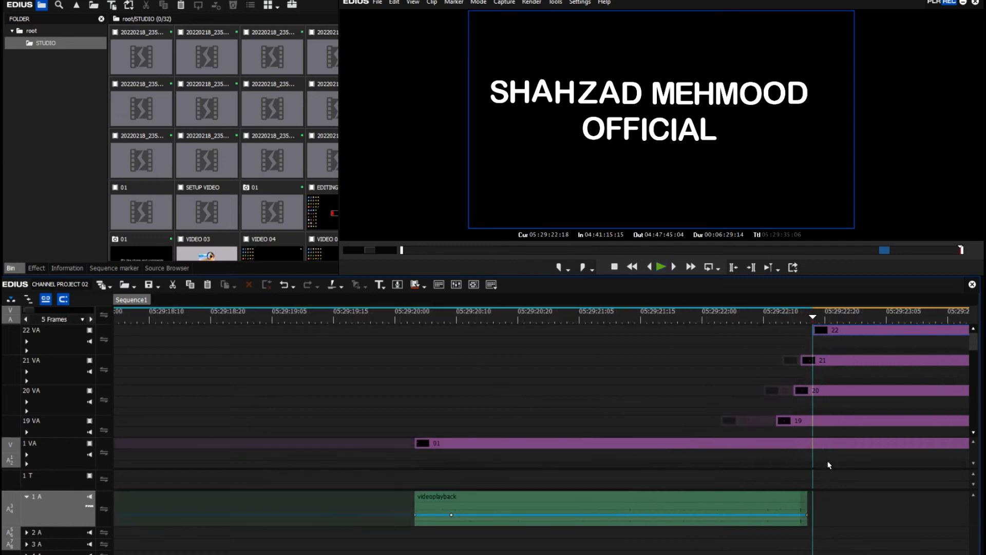
left_click_drag(815, 319, 768, 327)
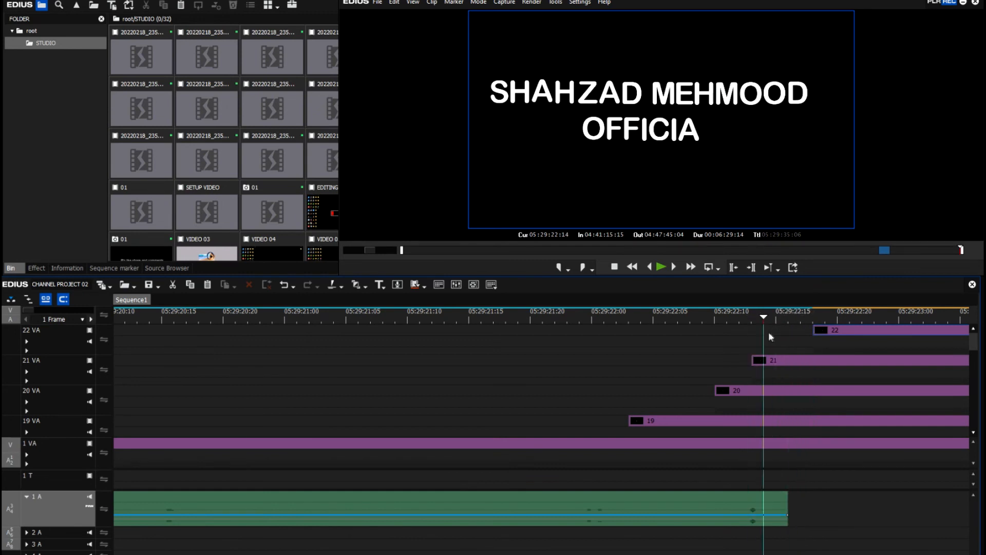
left_click_drag(850, 331, 403, 383)
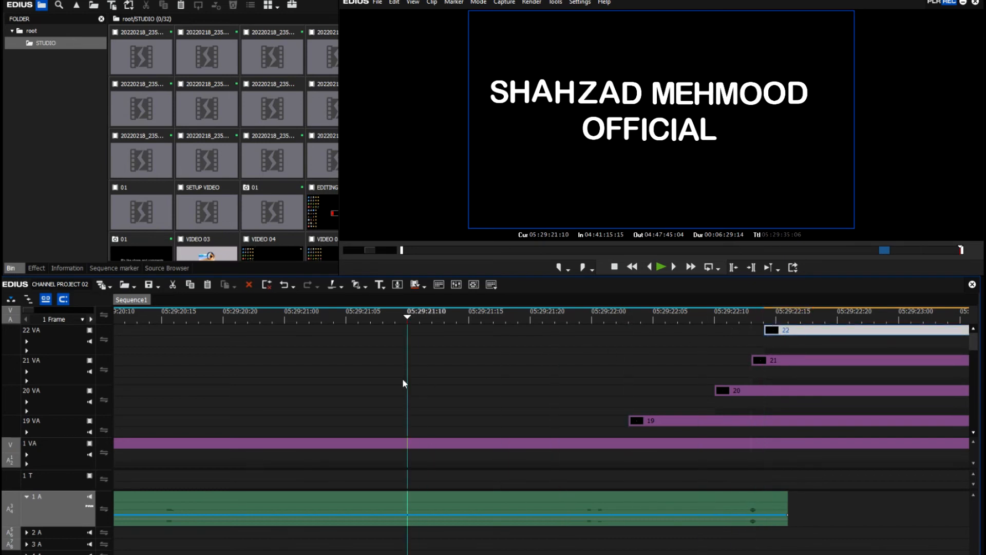
- Split the videoplayback audio at 05:29:20:17 and shift both segments about four frames later, keeping them joined
left_click_drag(406, 320, 203, 368)
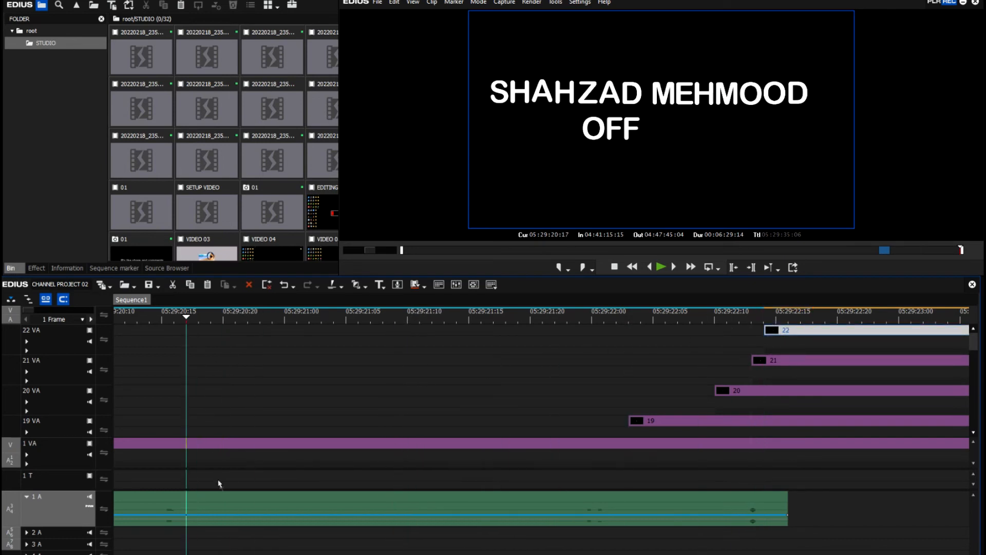
left_click(233, 513)
key("c")
left_click_drag(247, 511, 296, 513)
left_click(184, 505)
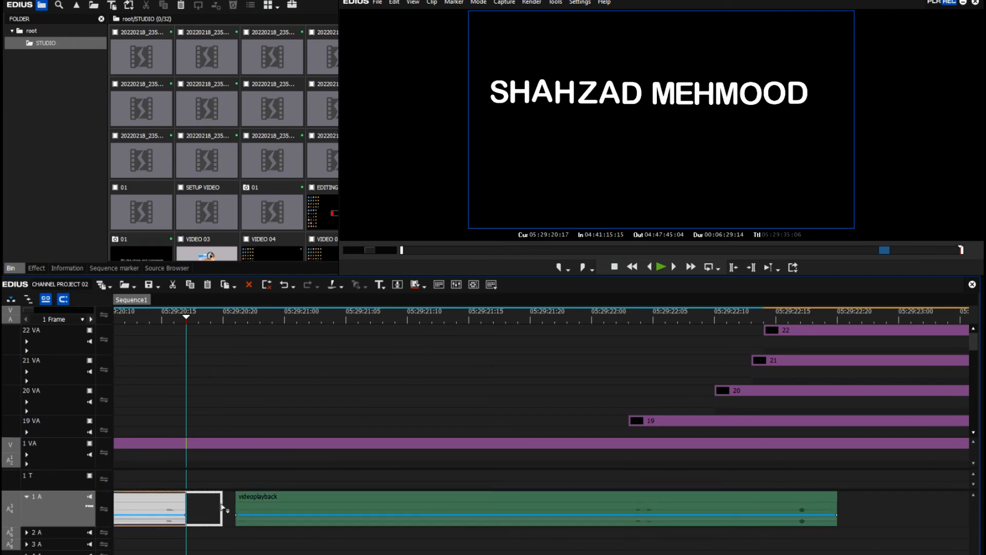
left_click_drag(267, 428, 279, 414)
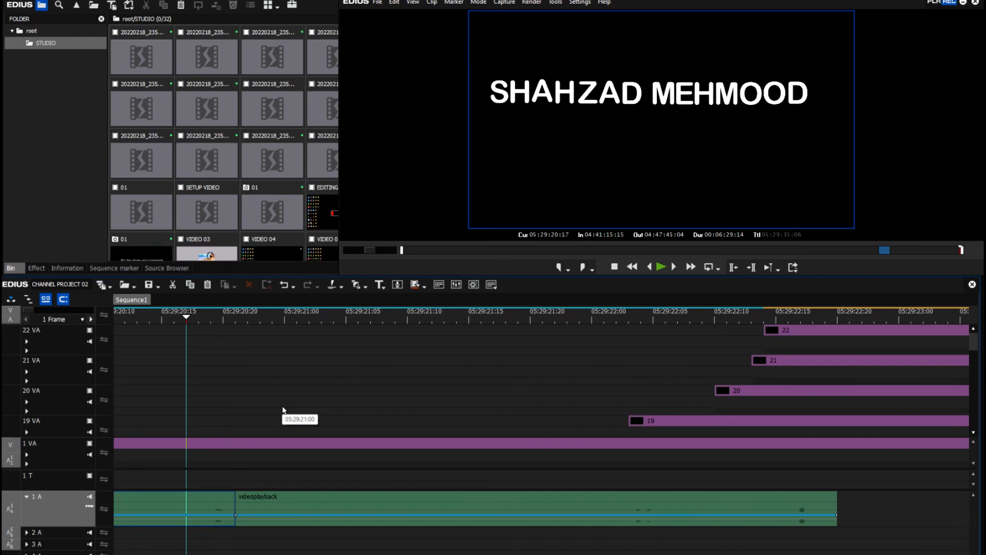
- Play the animation from before the first letter to check it against the shifted audio
scroll(282, 405, "down", 6)
left_click_drag(187, 318, 147, 319)
key("space")
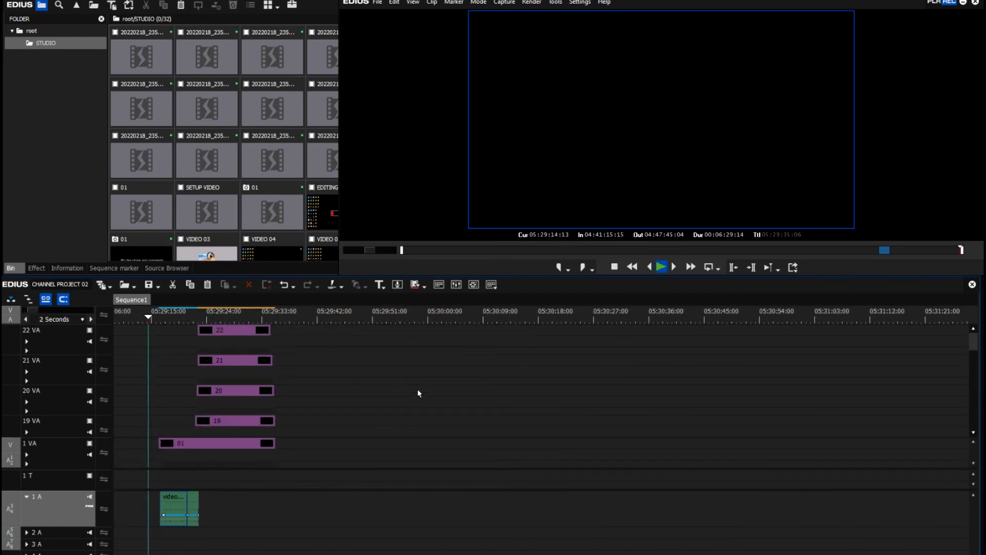
- Trim the start of clip 01 on track 1 VA to 05:29:16:10 and replay from just before it
scroll(419, 393, "up", 2)
scroll(418, 392, "up", 4)
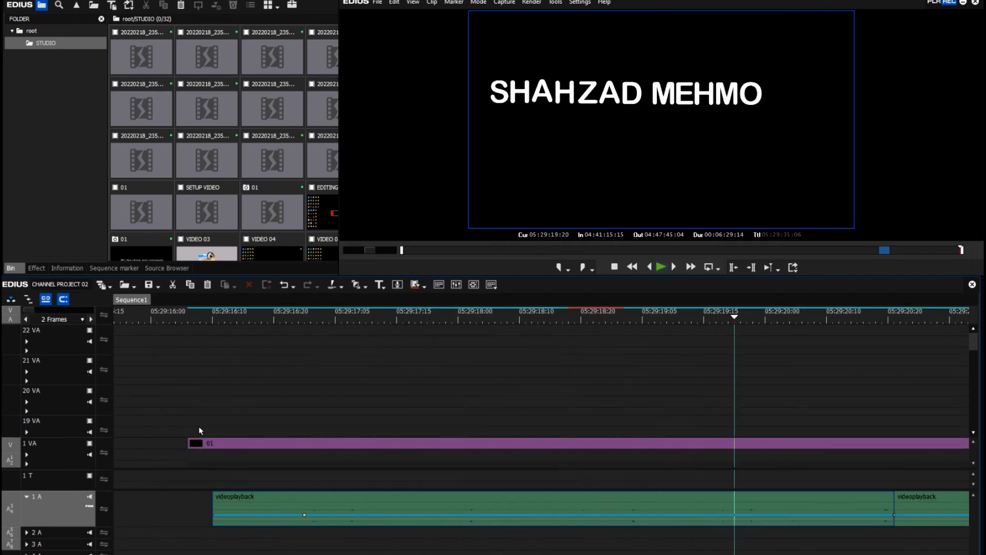
left_click(215, 318)
left_click(206, 445)
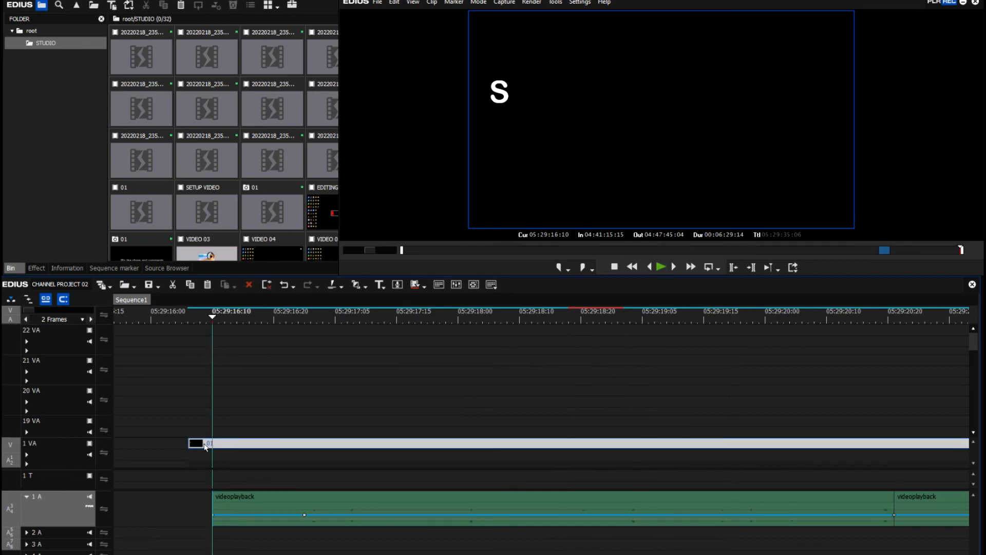
key("c")
key("Delete")
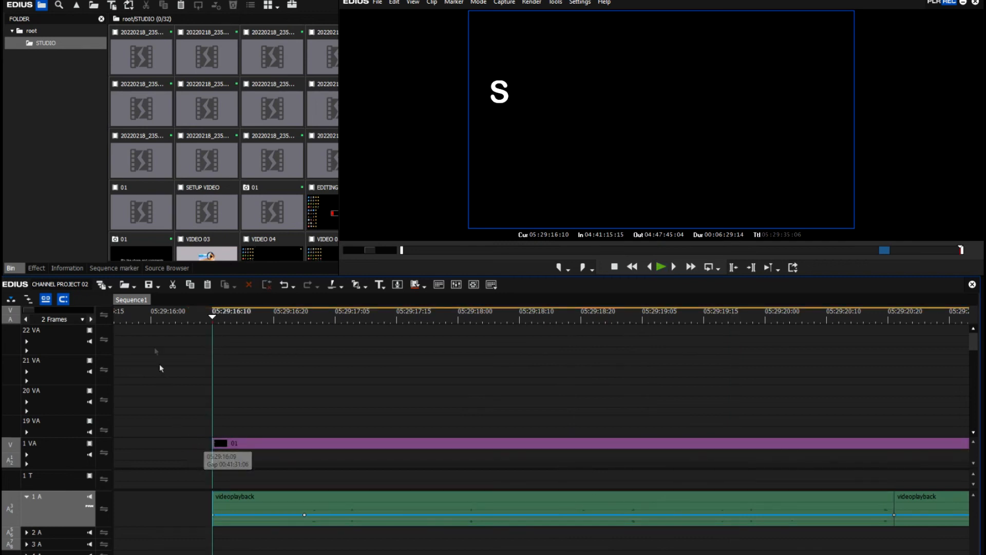
left_click(143, 319)
key("space")
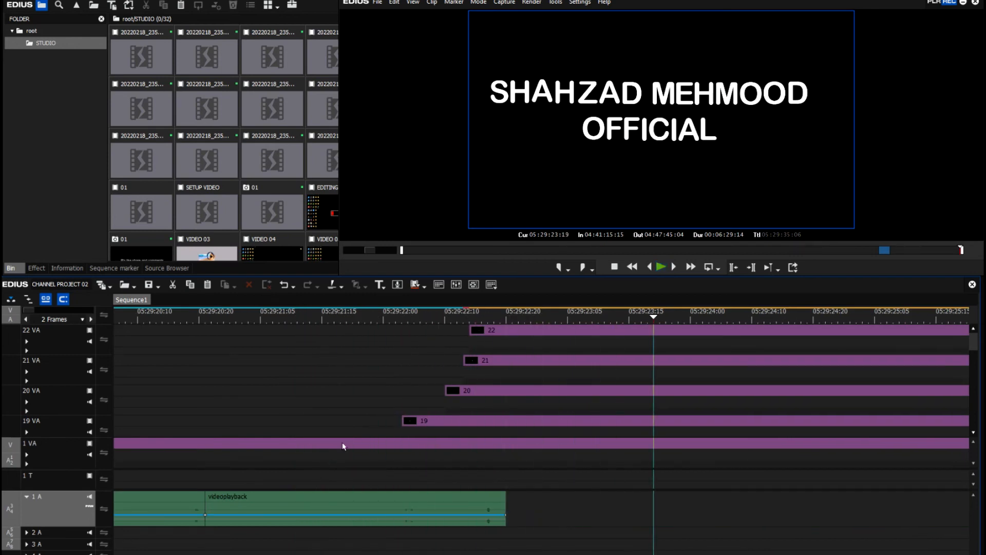
- Replace the second videoplayback segment with a copy of the first one starting at 05:29:20:21, and replay the animation
left_click(361, 505)
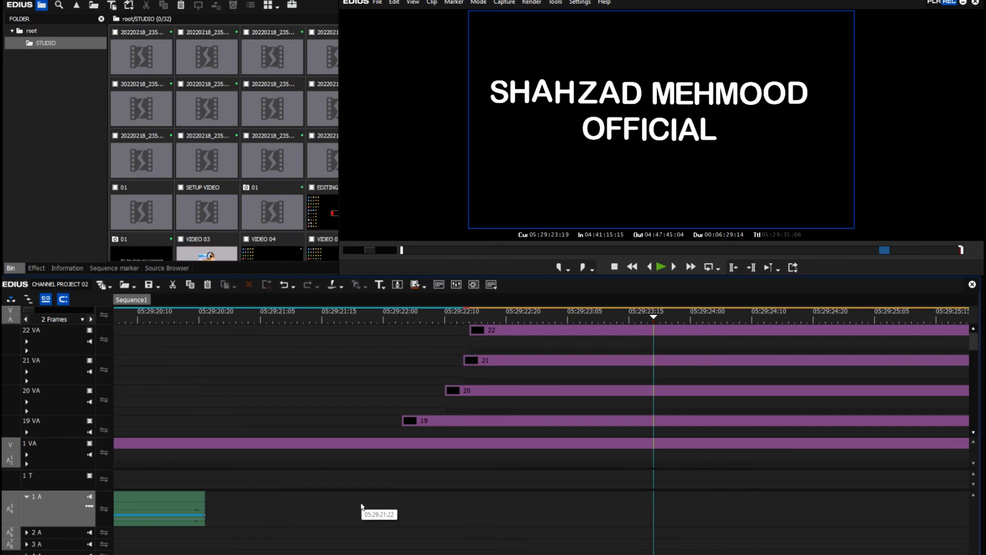
scroll(363, 508, "down", 4)
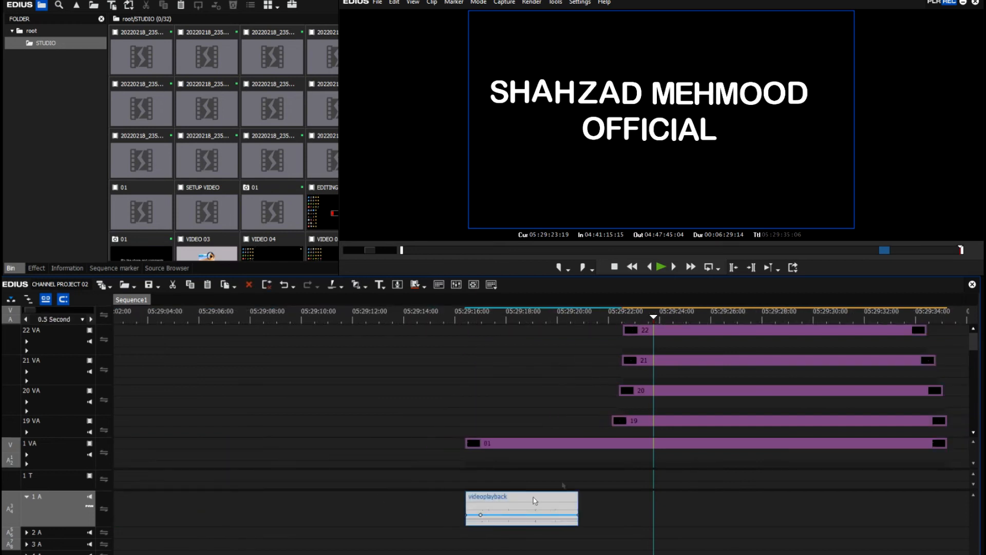
left_click(579, 340)
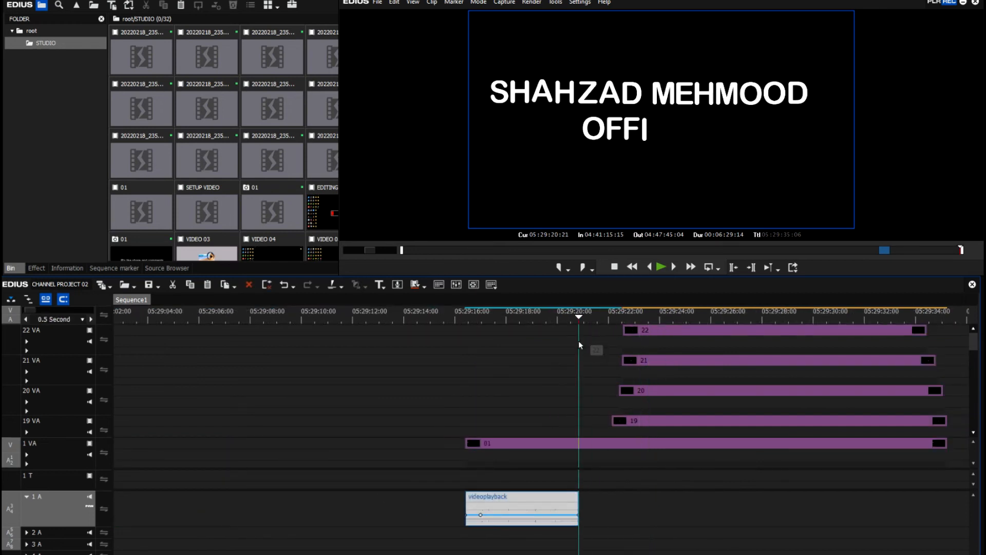
key("c")
left_click_drag(565, 322, 452, 358)
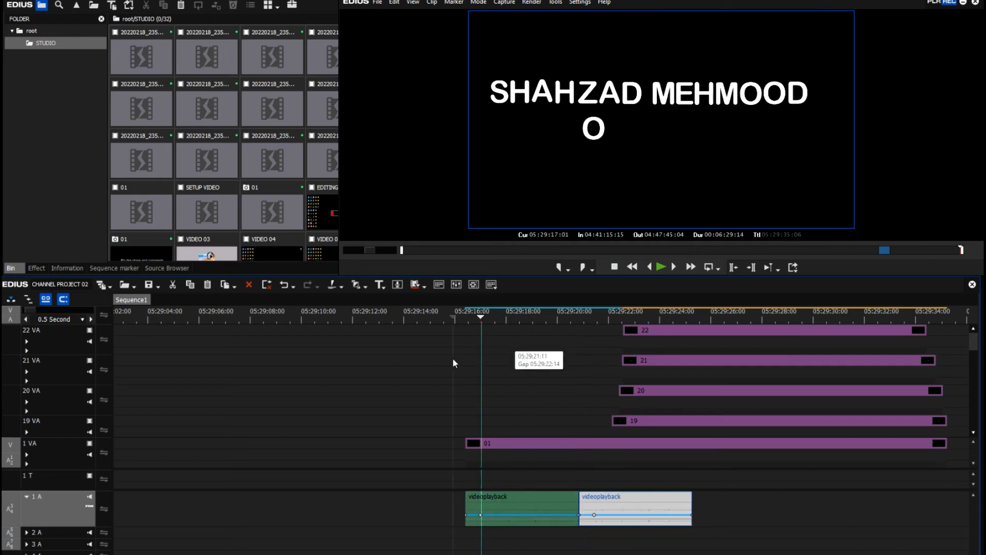
left_click(506, 381)
key("space")
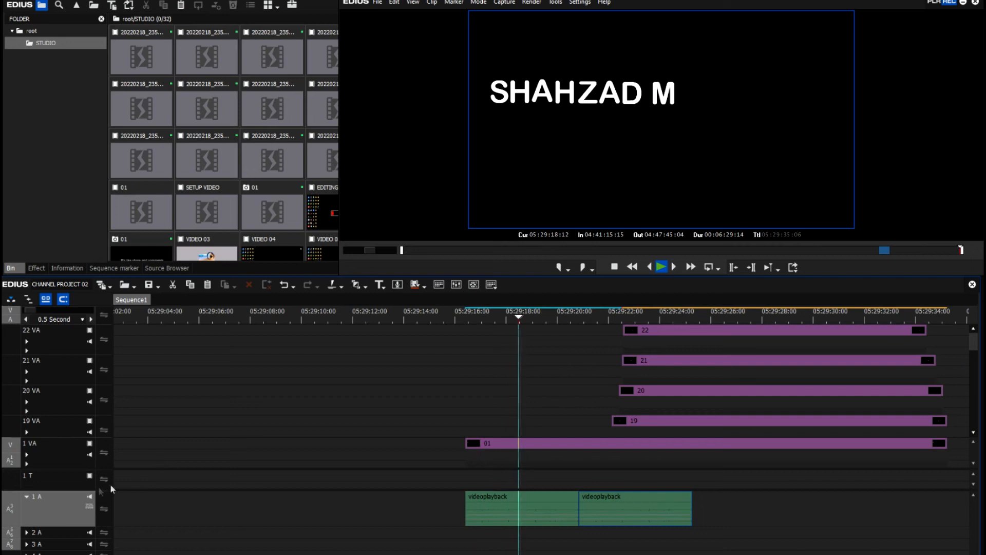
- Collapse audio track 1 A, and extend its second videoplayback segment to the end of letter clip 22, checking it in playback
left_click(26, 496)
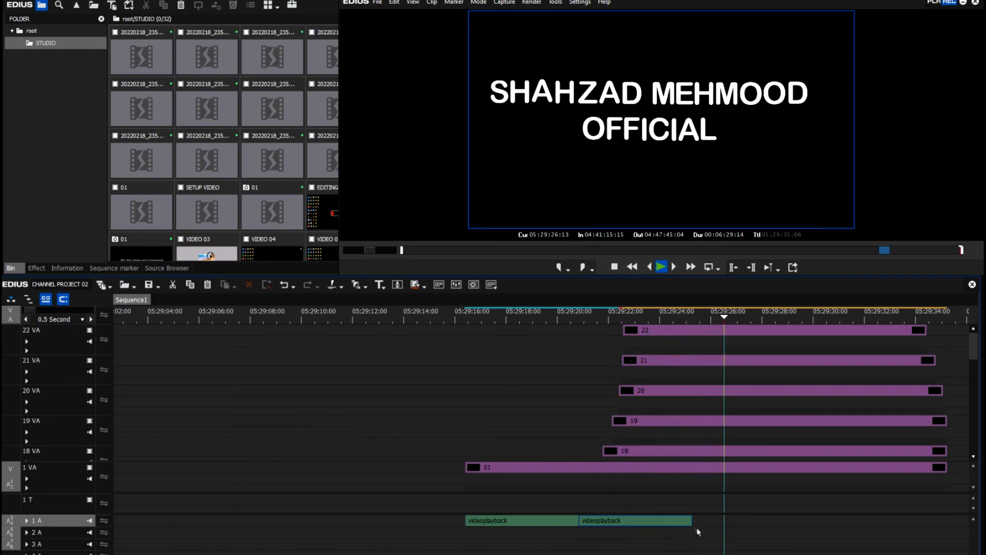
left_click_drag(693, 521, 926, 534)
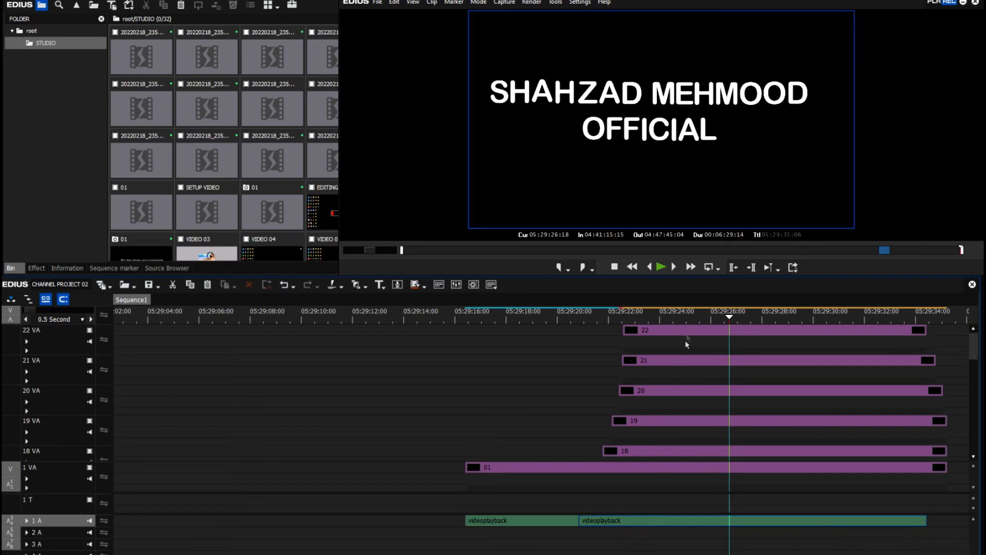
key("space")
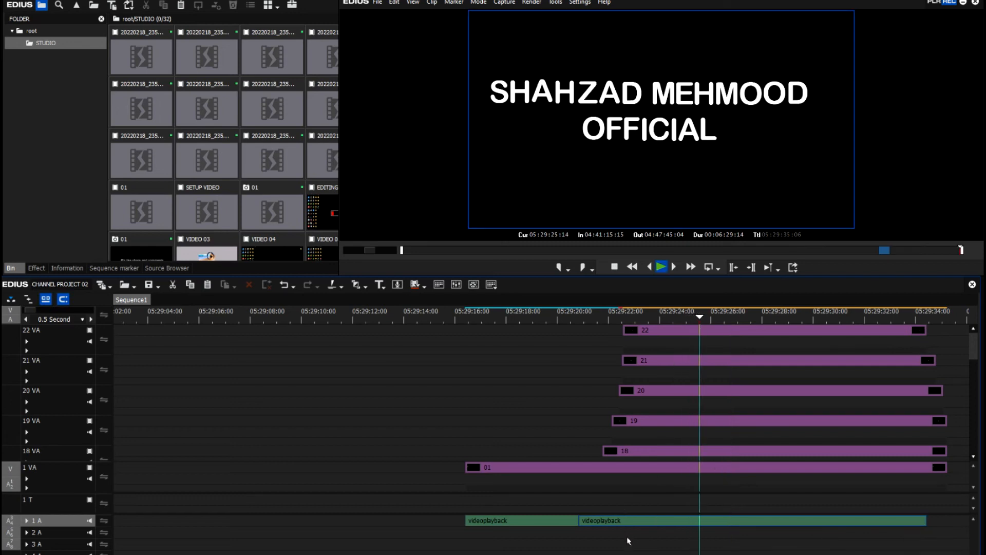
left_click(622, 317)
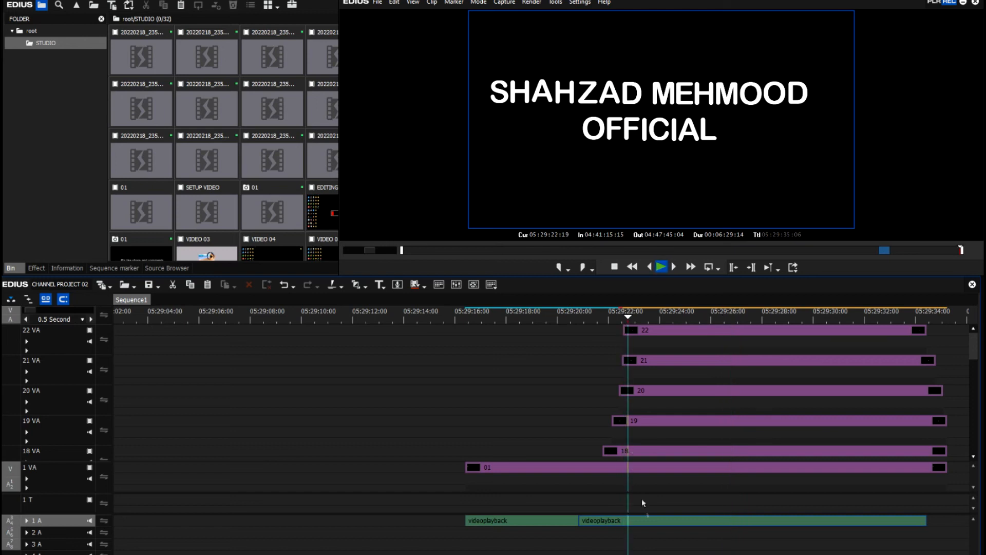
left_click(574, 318)
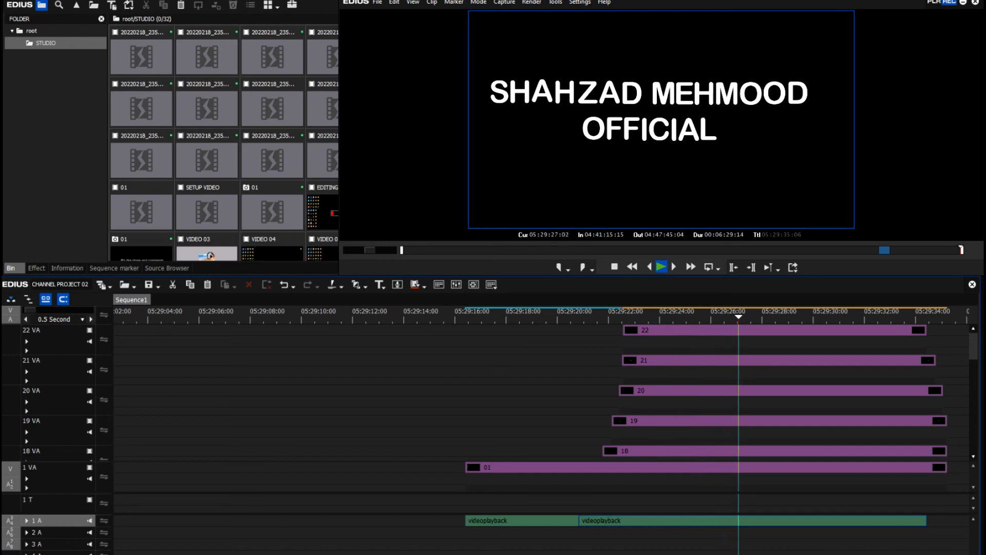
- Split the second videoplayback segment at 05:29:27:02 and delete the part after the cut
left_click(738, 319)
left_click(742, 520)
key("c")
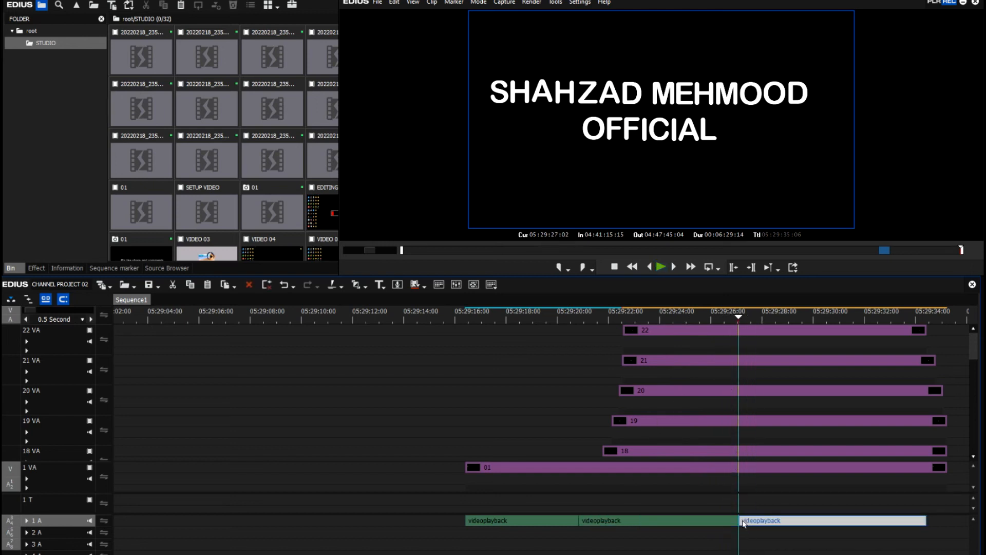
key("Delete")
- Split the second videoplayback segment at 05:29:22:14 and 05:29:21:19, and delete the piece between the cuts
left_click_drag(738, 313, 625, 335)
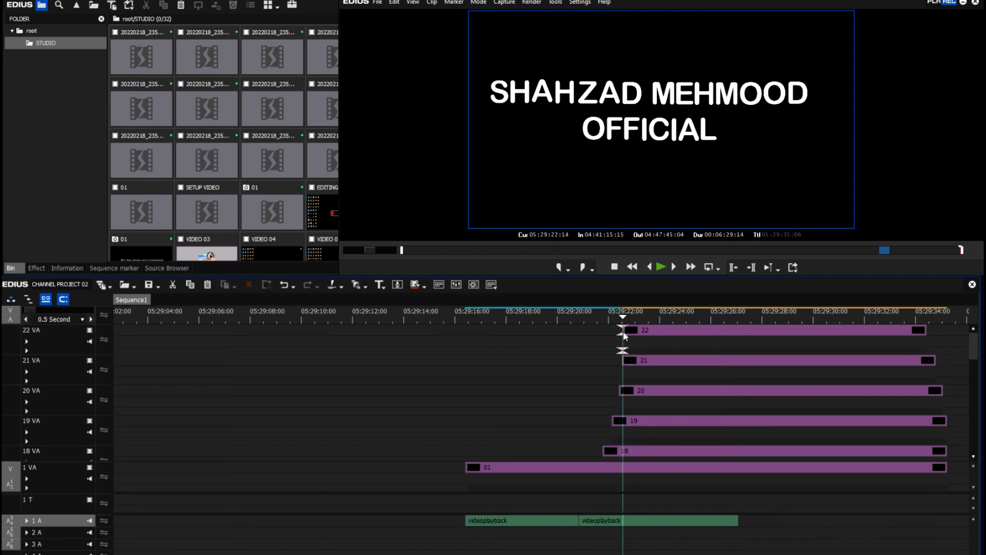
left_click(647, 520)
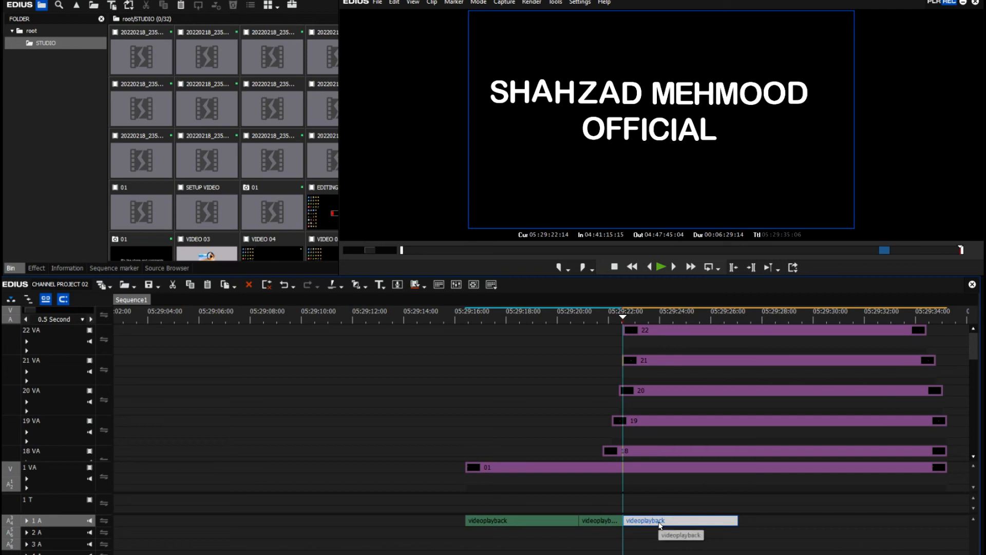
left_click_drag(618, 319, 602, 338)
left_click(612, 521)
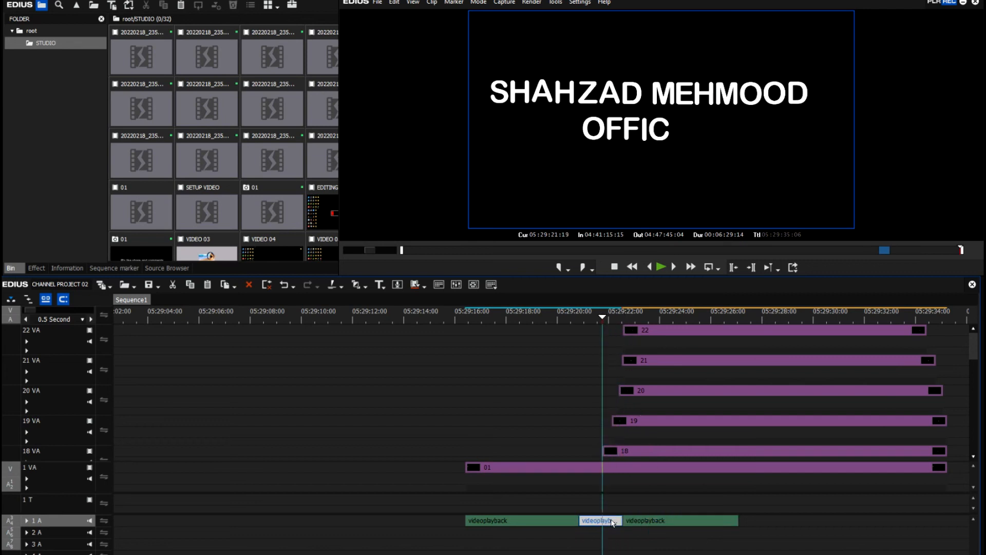
key("Delete")
- Remove the part of the last videoplayback segment before 05:29:25:05 and move the remainder to start at 05:29:21:19
left_click_drag(602, 319, 691, 343)
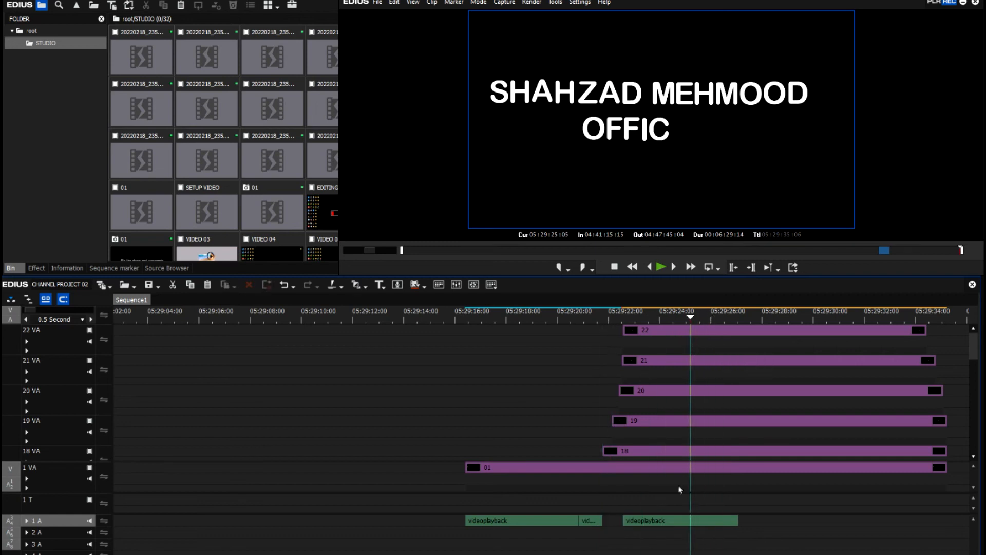
key("c")
key("Delete")
left_click(711, 521)
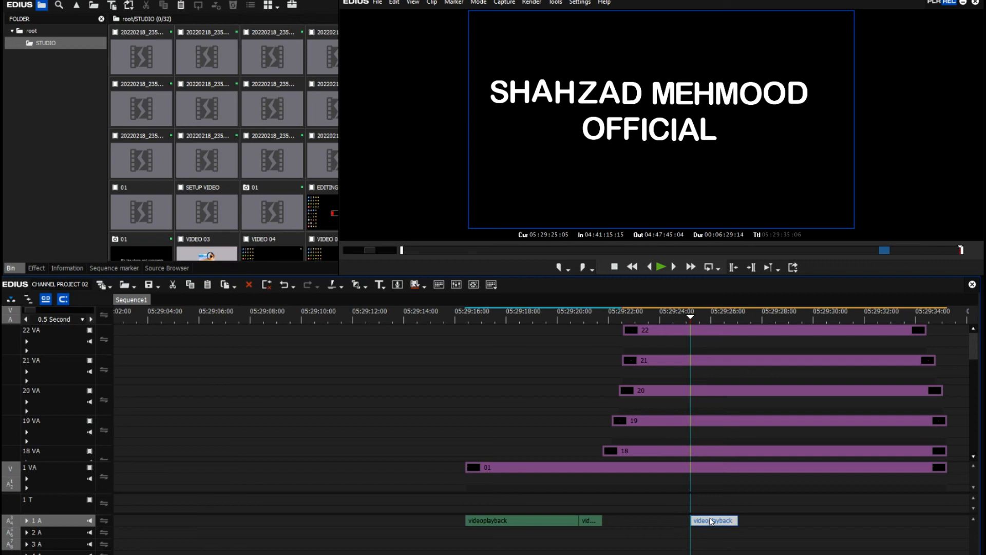
key("BackSpace")
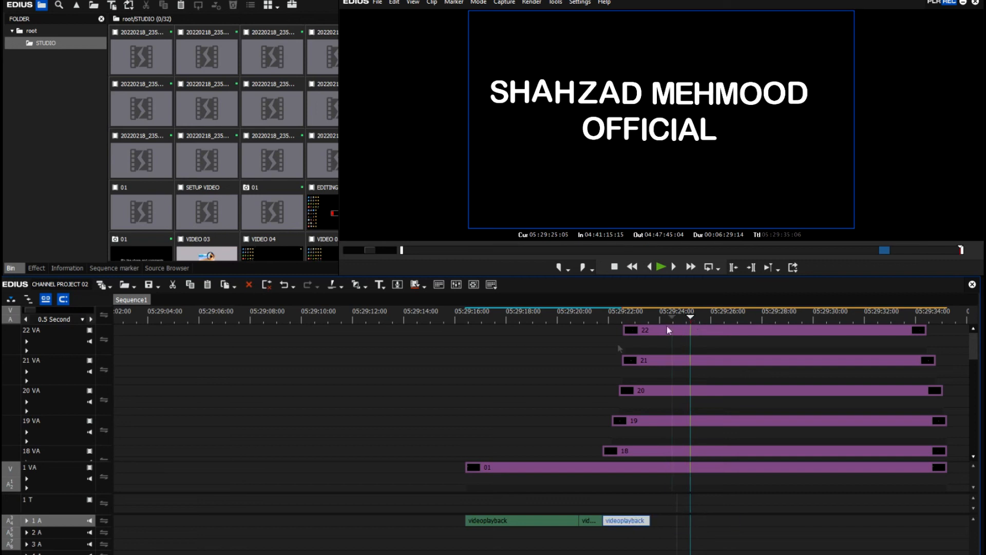
- Play the animation from before the first letter to check the joined audio segments
left_click(397, 380)
key("space")
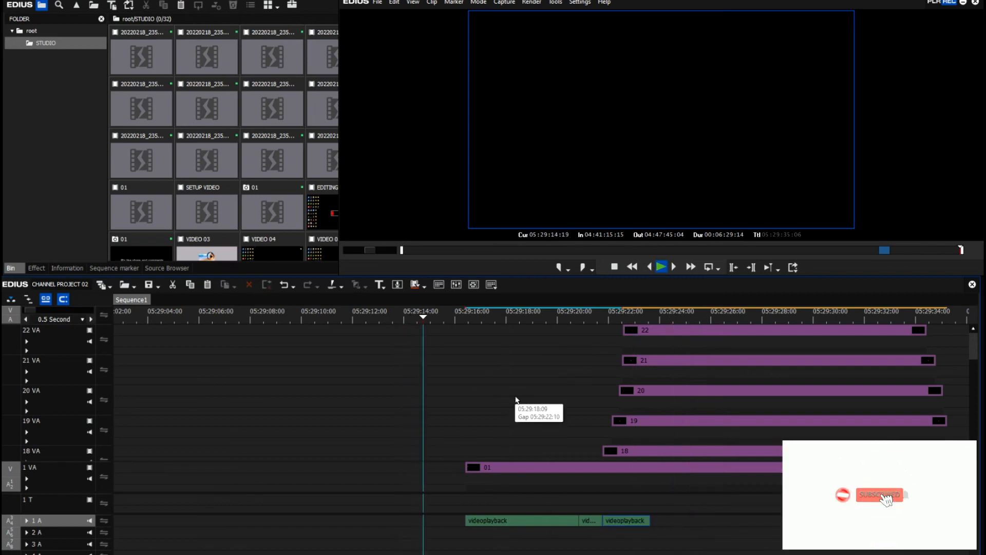
key("XF86AudioLowerVolume")
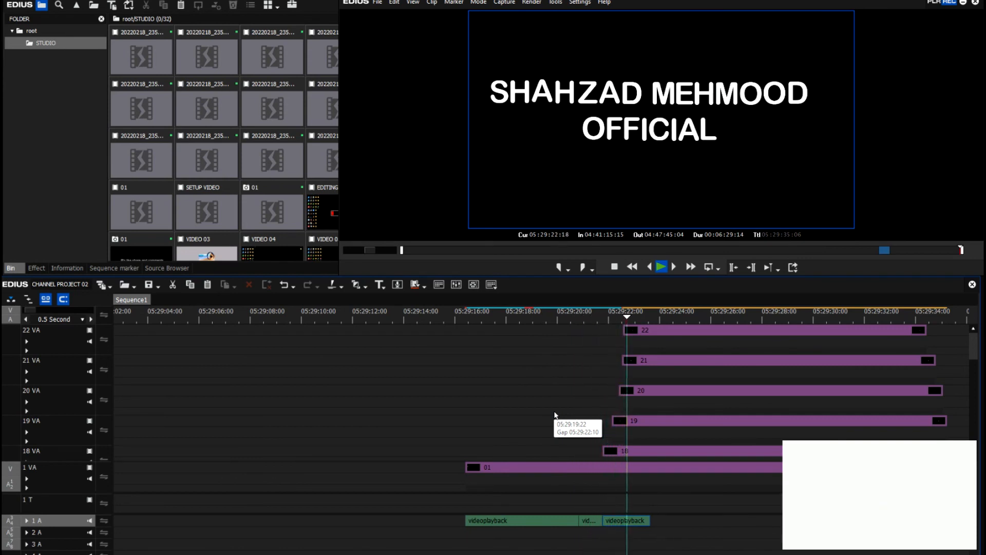
- Delete the last videoplayback segment and extend the one before it to end at about 05:29:24:01
left_click(627, 522)
key("Delete")
left_click_drag(602, 522, 661, 525)
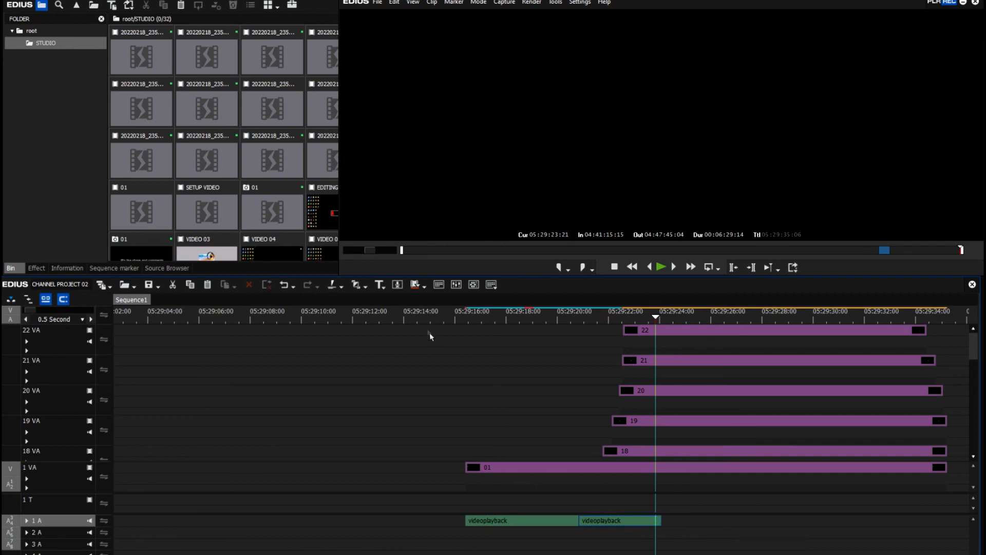
- Replay the whole animation twice from before the first letter to check the letters against the final audio
left_click(464, 322)
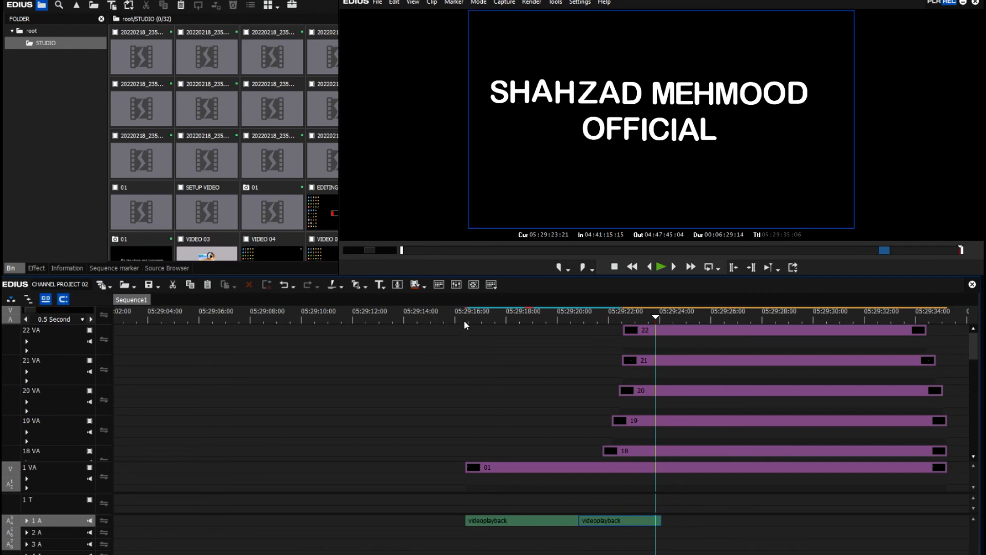
key("space")
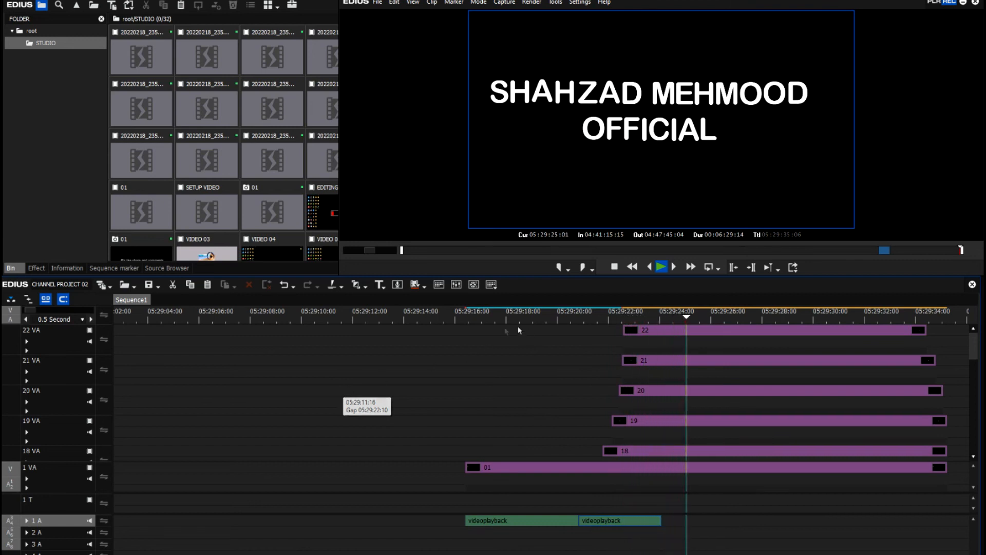
left_click_drag(457, 318, 419, 322)
key("space")
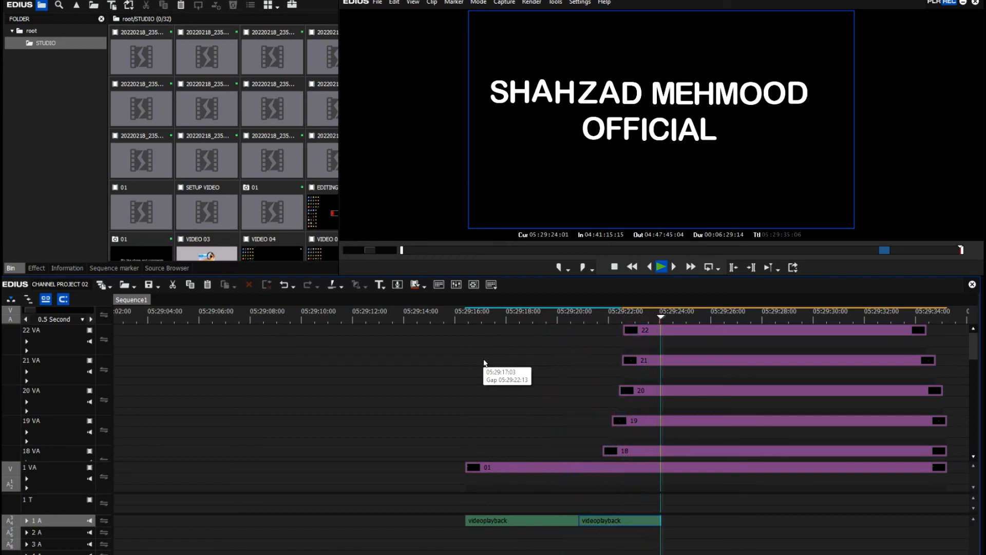
- Cut letter clips 22 and 21 at 05:29:23:14 and delete the parts after the cut
left_click_drag(642, 342, 592, 342)
key("space")
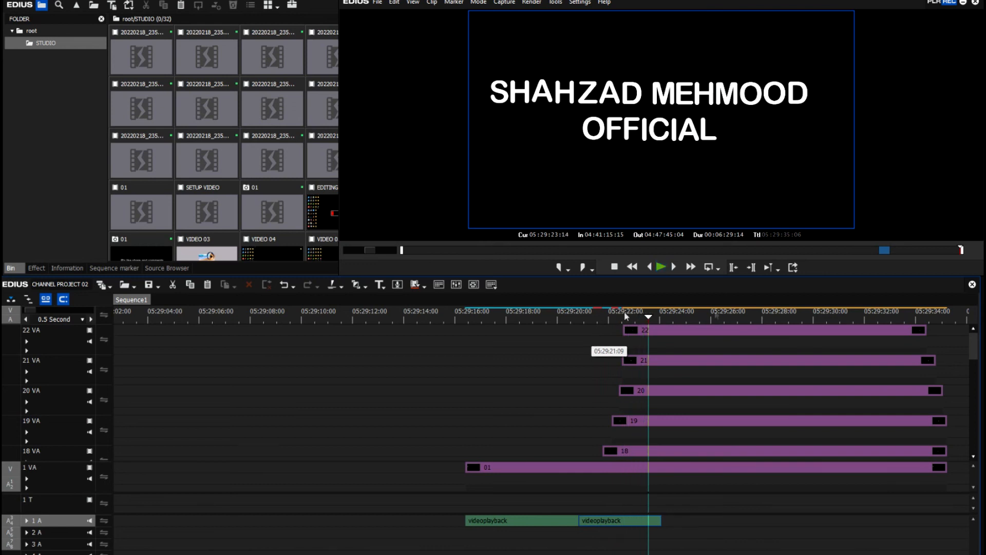
left_click(661, 333)
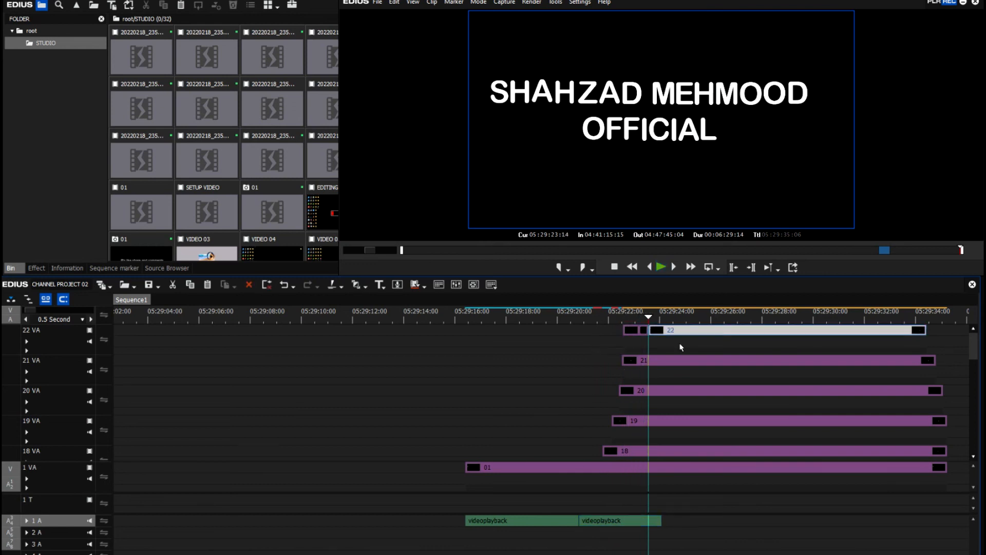
key("Delete")
left_click(682, 363)
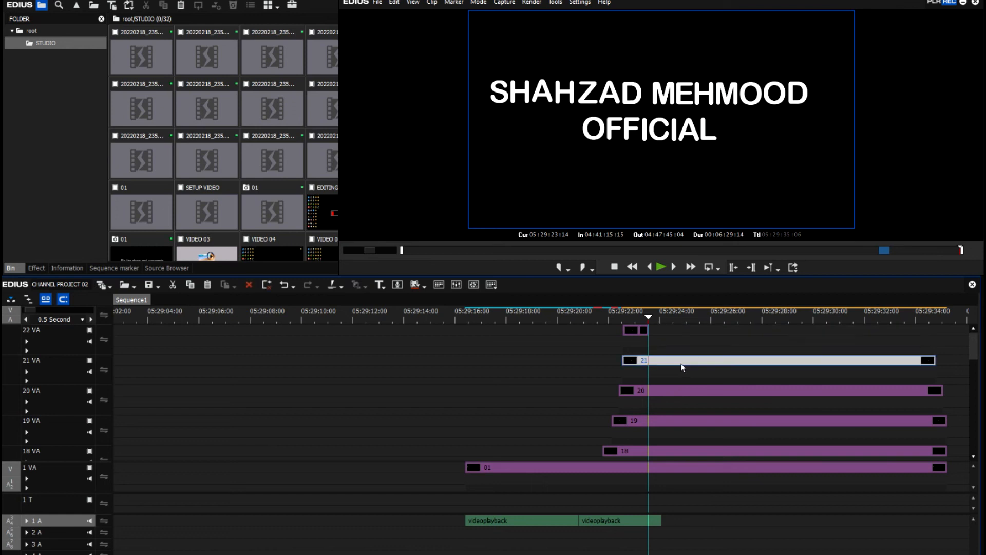
key("Delete")
- Cut letter clips 20 and 19 at 05:29:23:14 and delete their remaining parts
left_click(678, 391)
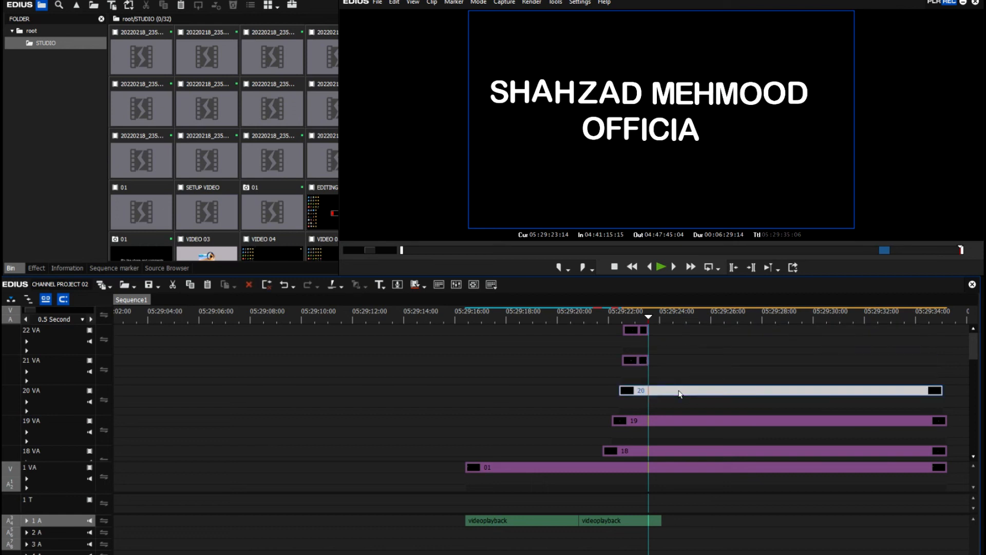
key("c")
key("Delete")
left_click(681, 422)
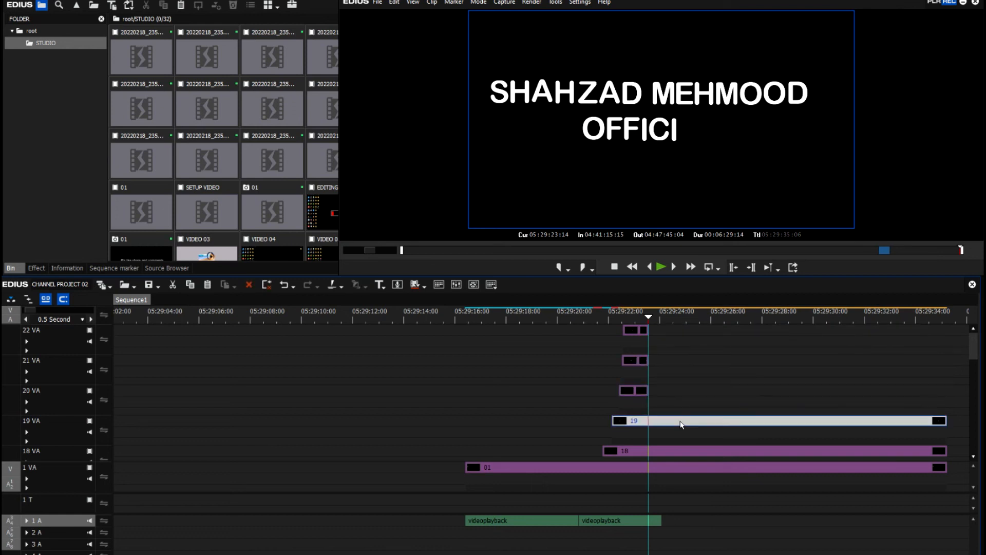
key("c")
key("Delete")
- Cut letter clips 18 and 01 at 05:29:23:14 and delete everything after the cut
left_click(682, 451)
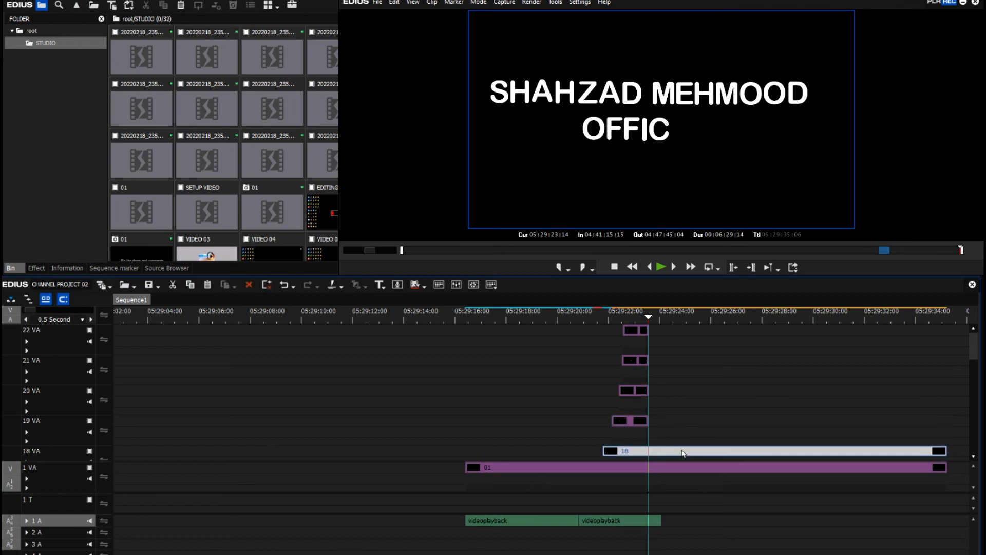
key("Delete")
left_click(681, 467)
key("c")
key("Delete")
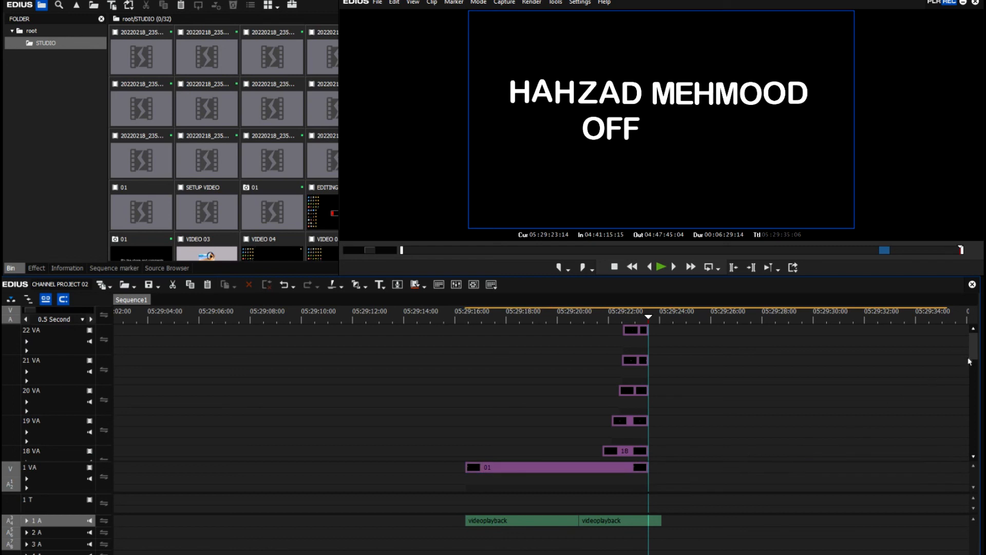
- Trim letter clips 17 and 16 to end at 05:29:23:14 by cutting them and deleting the remainders
left_click_drag(974, 353, 976, 379)
left_click(682, 352)
key("c")
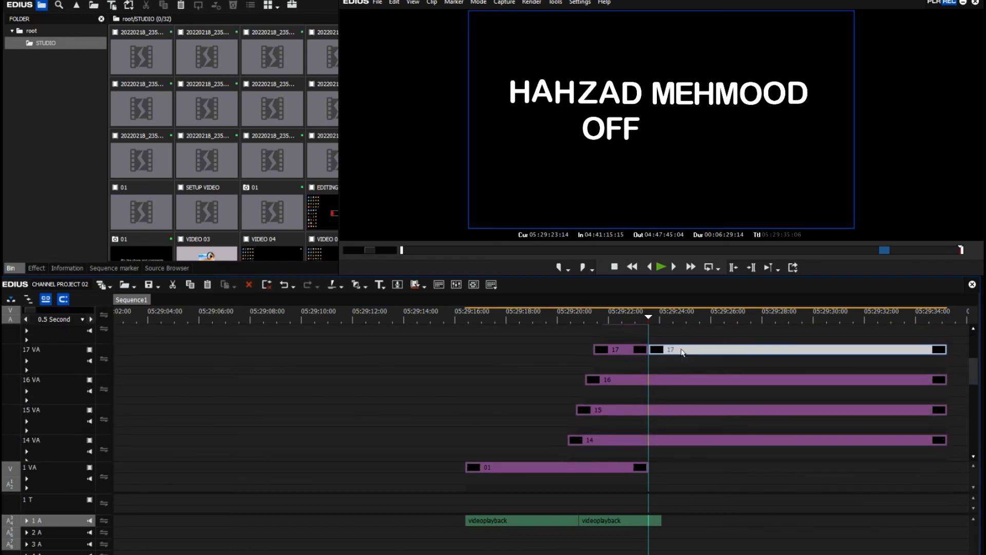
key("Delete")
left_click(671, 381)
key("c")
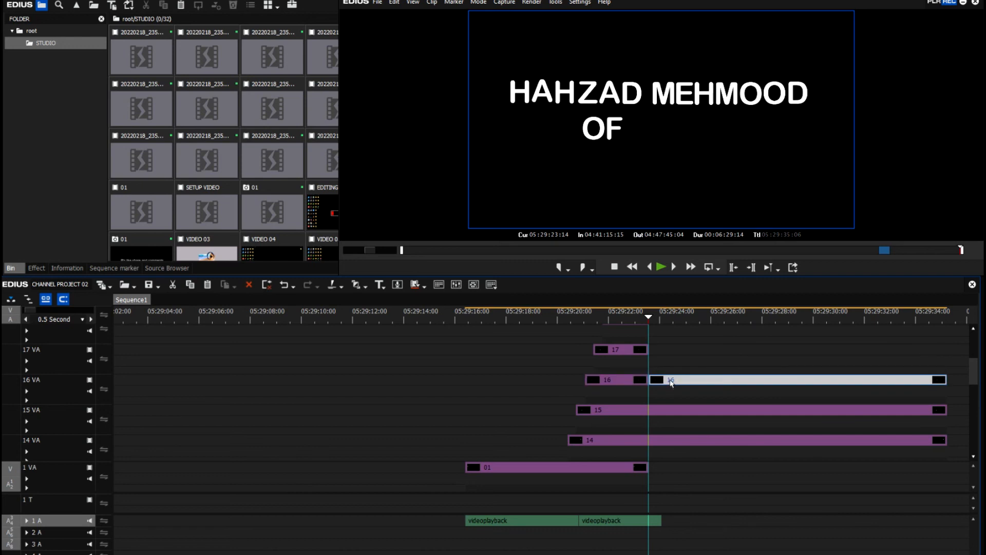
key("Delete")
- Trim letter clips 15 and 14 to end at 05:29:23:14 by cutting them and deleting the remainders
left_click(668, 410)
key("c")
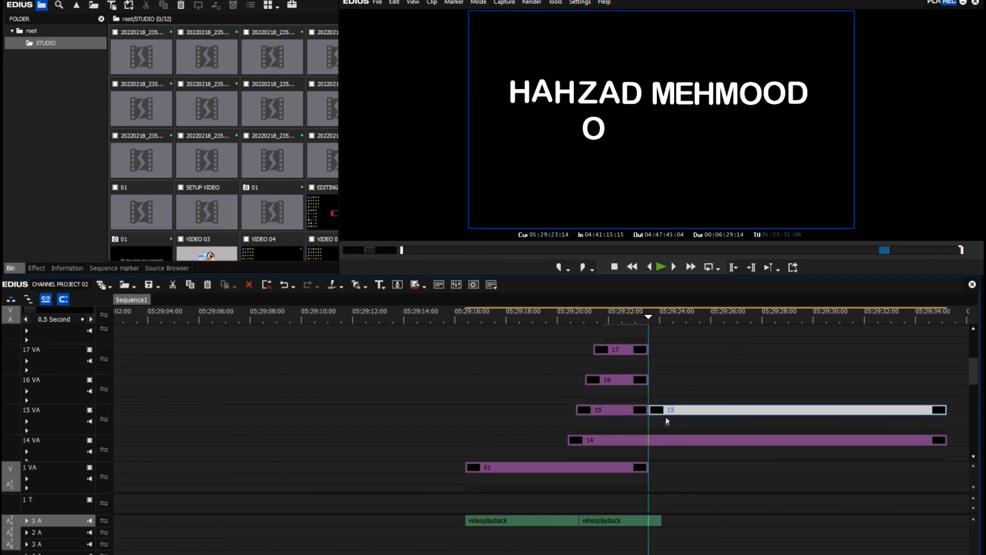
key("Delete")
left_click(670, 440)
key("c")
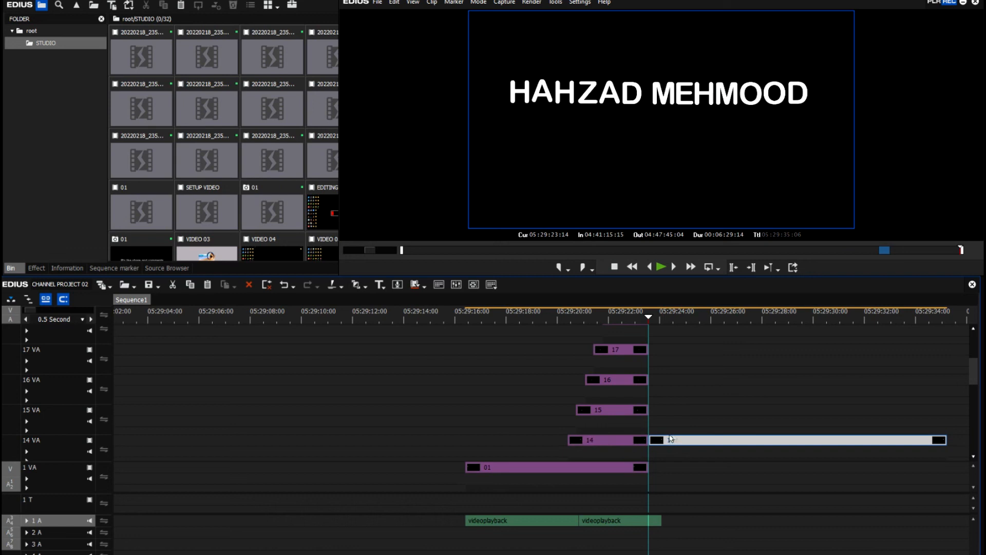
key("Delete")
- Cut letter clips 13, 12 and 11 at 05:29:23:14 and delete the parts after the cut
left_click_drag(967, 378, 973, 398)
left_click(619, 385)
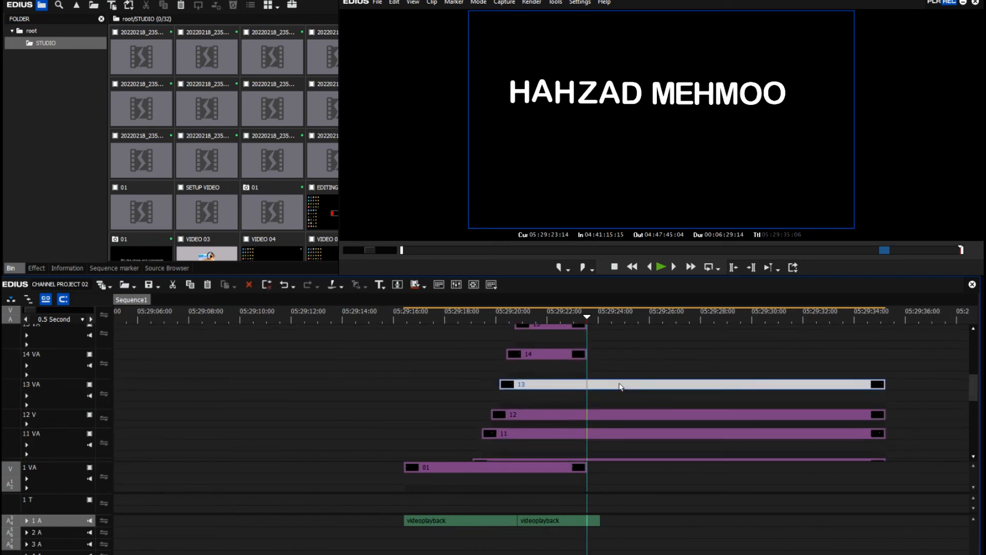
key("c")
key("Delete")
left_click(614, 413)
key("c")
key("Delete")
left_click(619, 437)
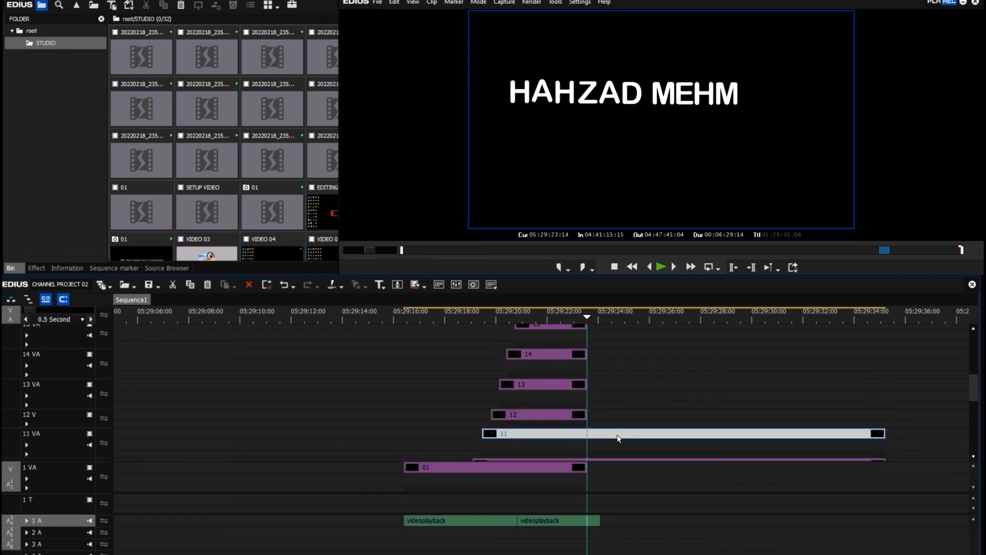
key("c")
key("Delete")
- Cut letter clips 10 and 09 at 05:29:23:14 and delete the parts after the cut
left_click_drag(969, 385, 932, 401)
left_click(627, 344)
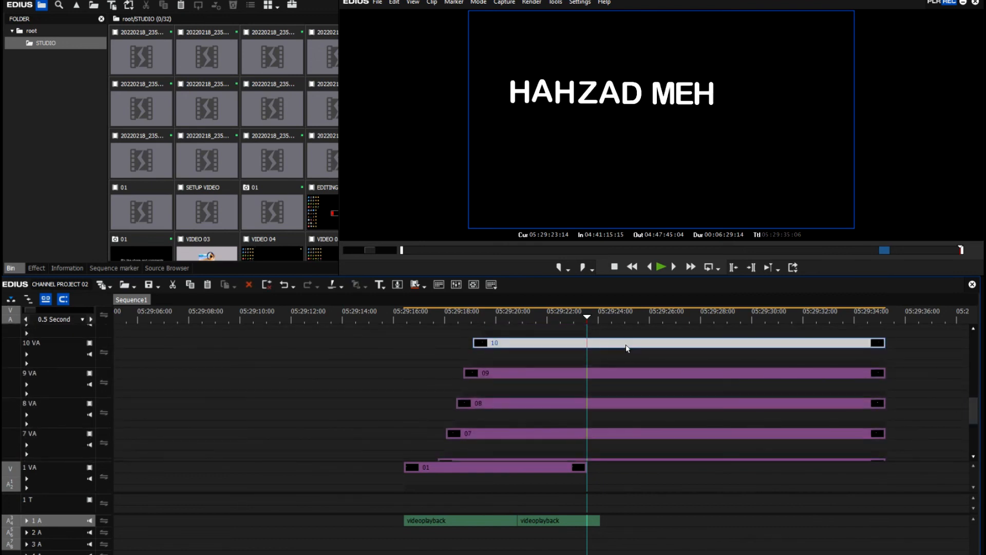
key("c")
key("Delete")
left_click(628, 372)
key("c")
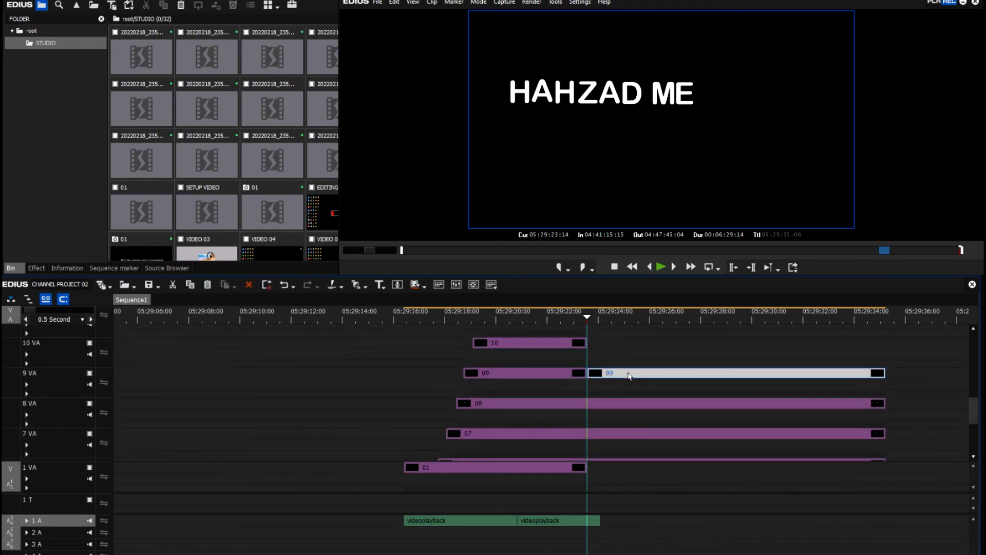
key("Delete")
- Cut letter clips 08 and 07 at 05:29:23:14 and delete their remaining parts
left_click(609, 402)
key("c")
key("Delete")
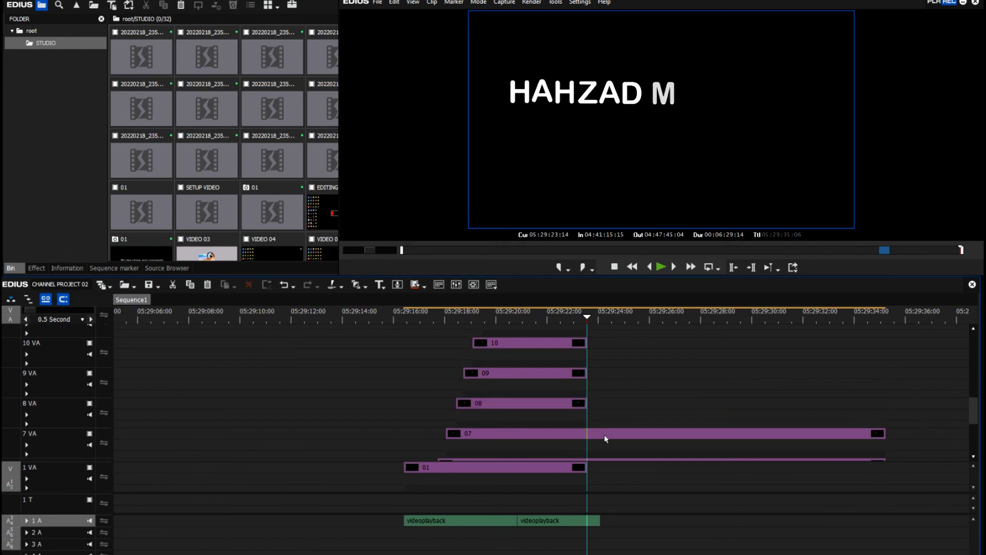
left_click(603, 434)
key("c")
key("Delete")
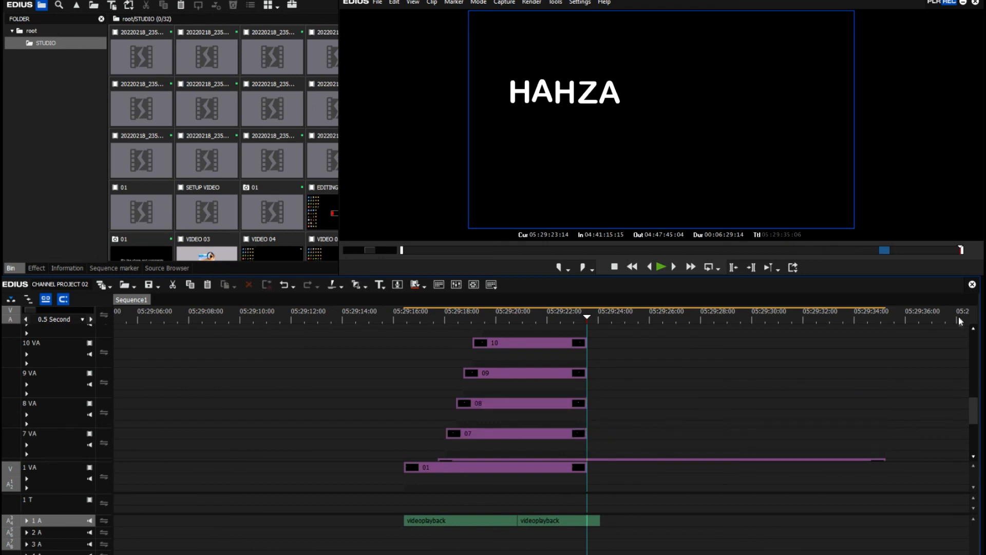
- Trim letter clips 06, 05 and 04 to end at 05:29:23:14 by cutting them and deleting the remainders
left_click_drag(975, 410, 972, 422)
left_click(625, 400)
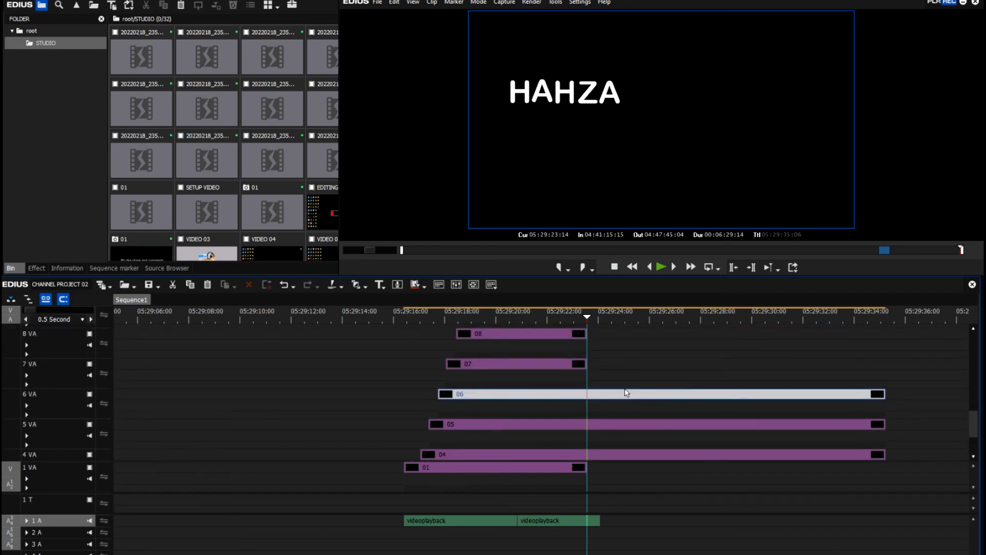
key("c")
left_click(616, 394)
key("Delete")
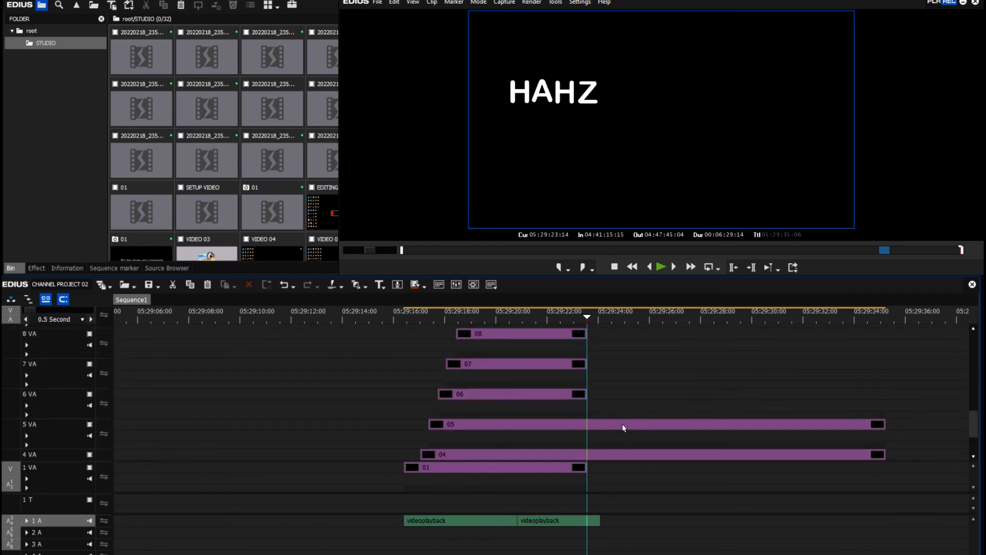
left_click(622, 424)
key("c")
key("Delete")
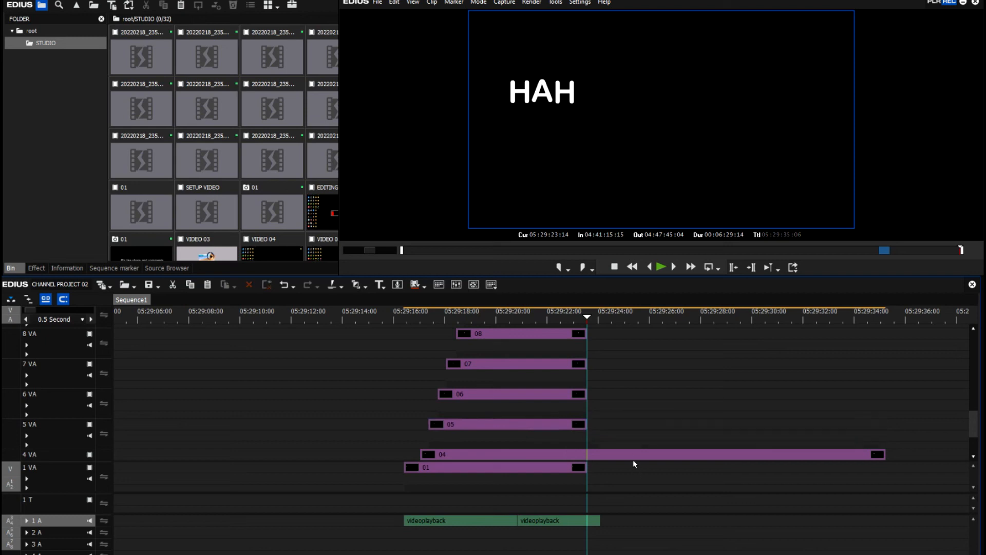
left_click(631, 455)
key("c")
key("Delete")
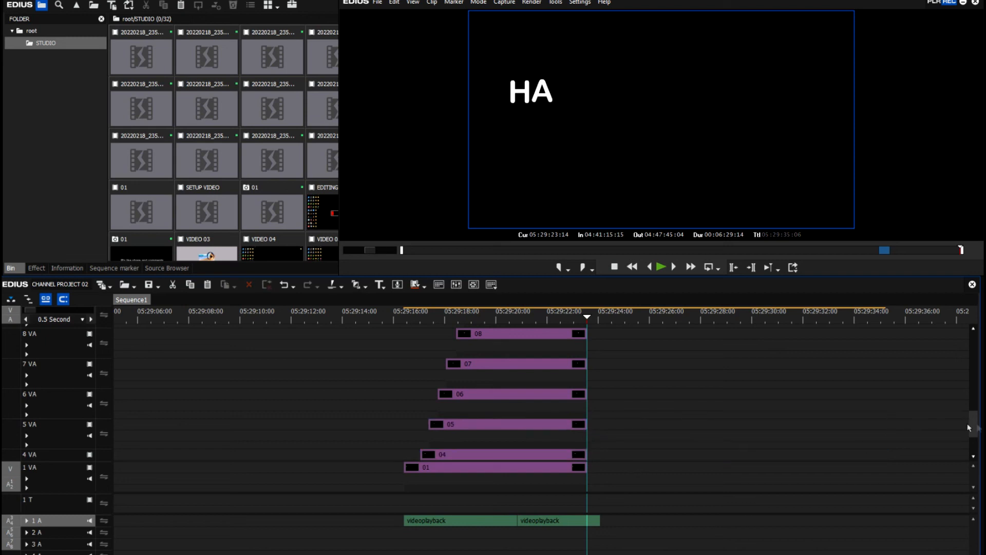
- Trim letter clips 03 and 02 to end at 05:29:23:14 by cutting them and deleting the remainders
left_click_drag(978, 428, 978, 446)
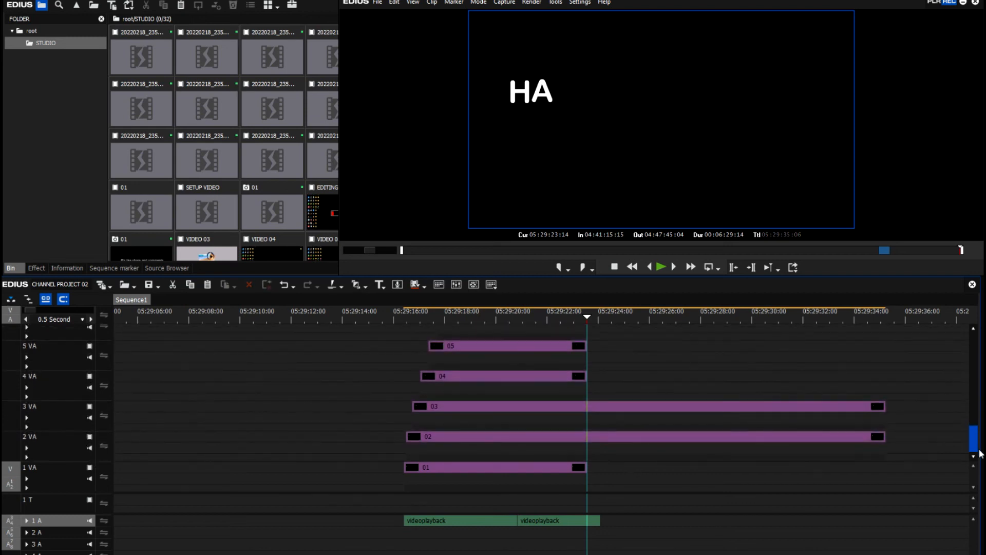
left_click(677, 409)
key("c")
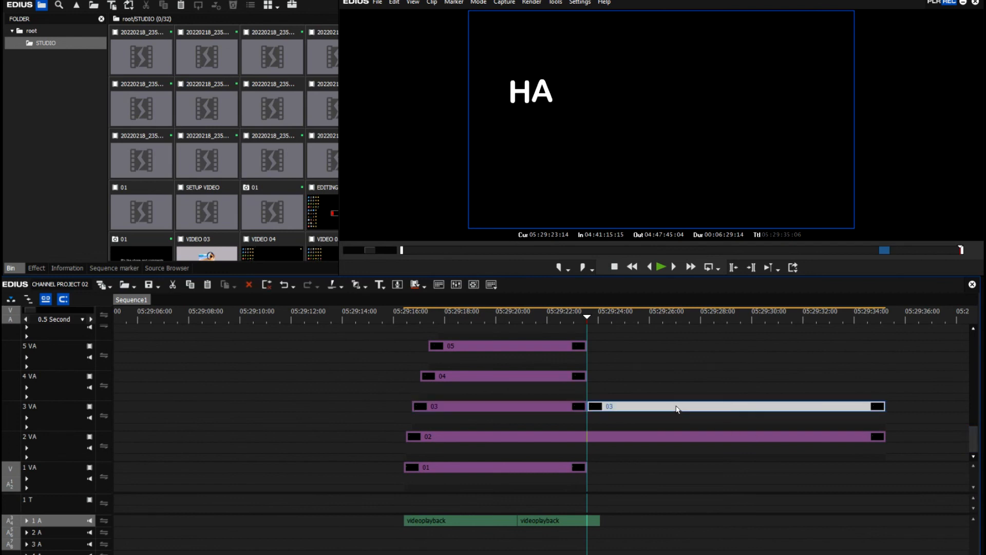
key("Delete")
left_click(667, 436)
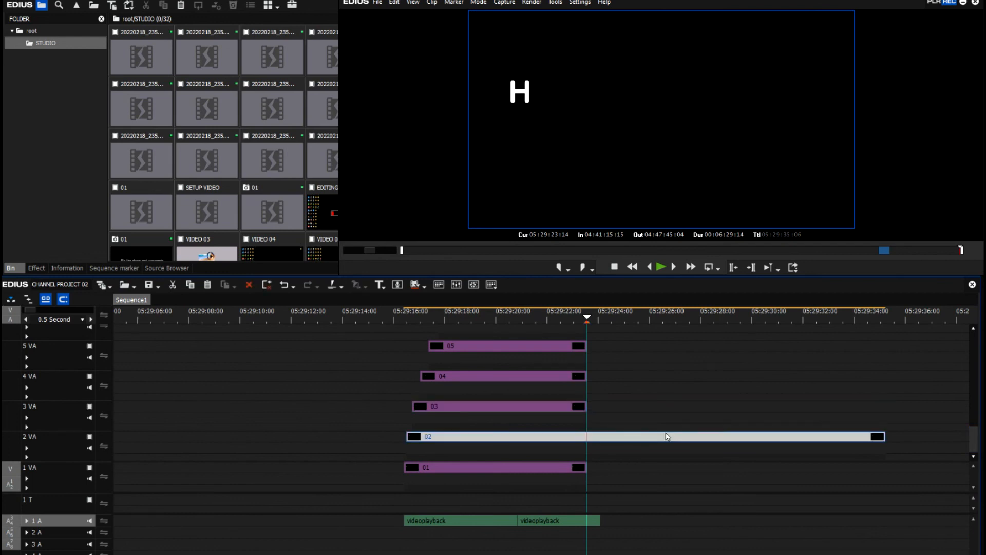
key("c")
key("Delete")
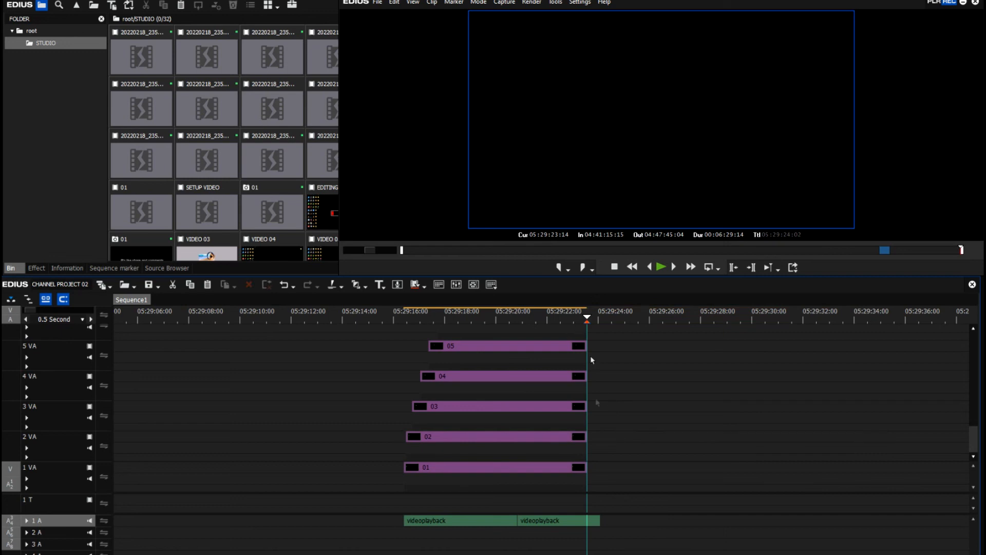
- Trim the audio on track 1 A to end at 05:29:23:14 and copy both videoplayback segments to track 2 A directly below, from the same start
key("c")
left_click_drag(619, 526, 481, 518)
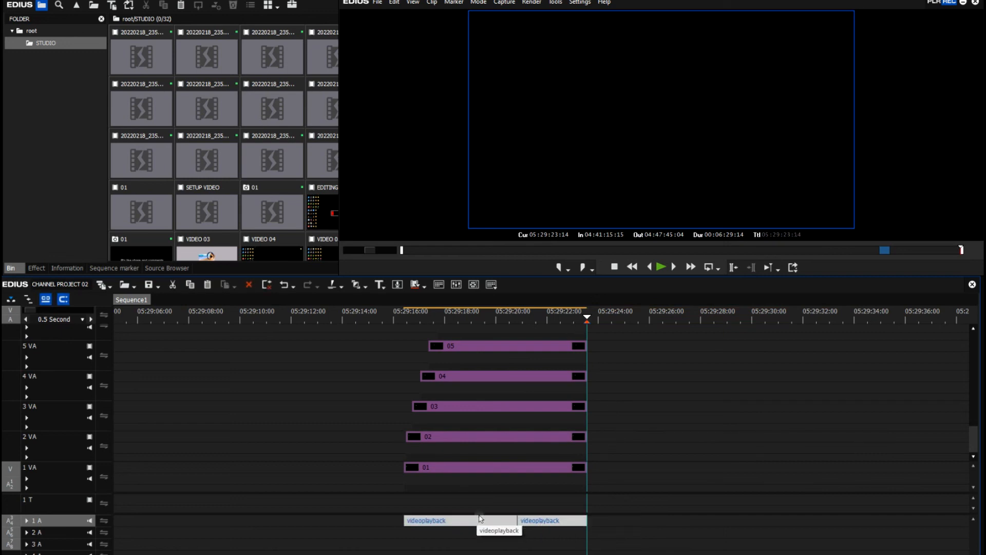
left_click_drag(590, 312, 399, 349)
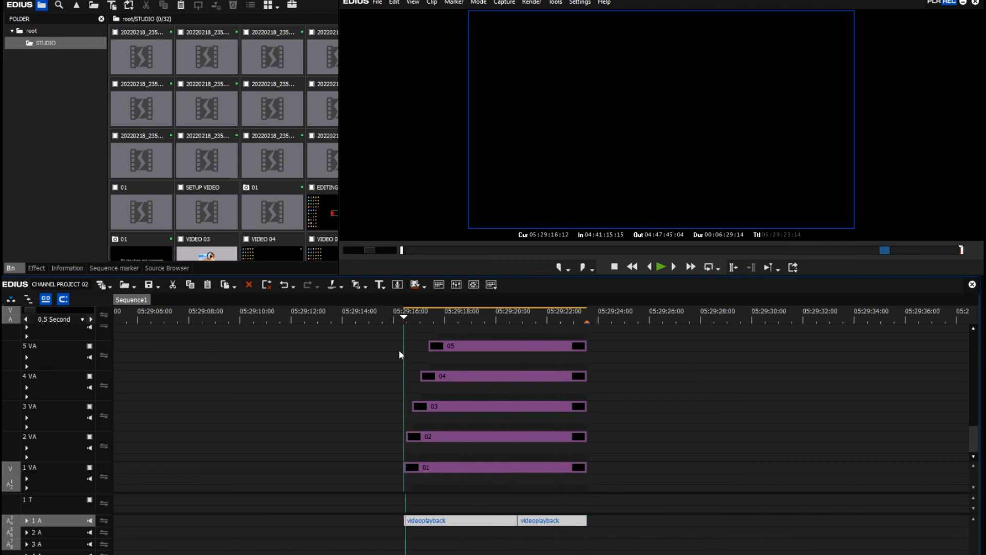
left_click(75, 532)
key("ctrl+v")
key("space")
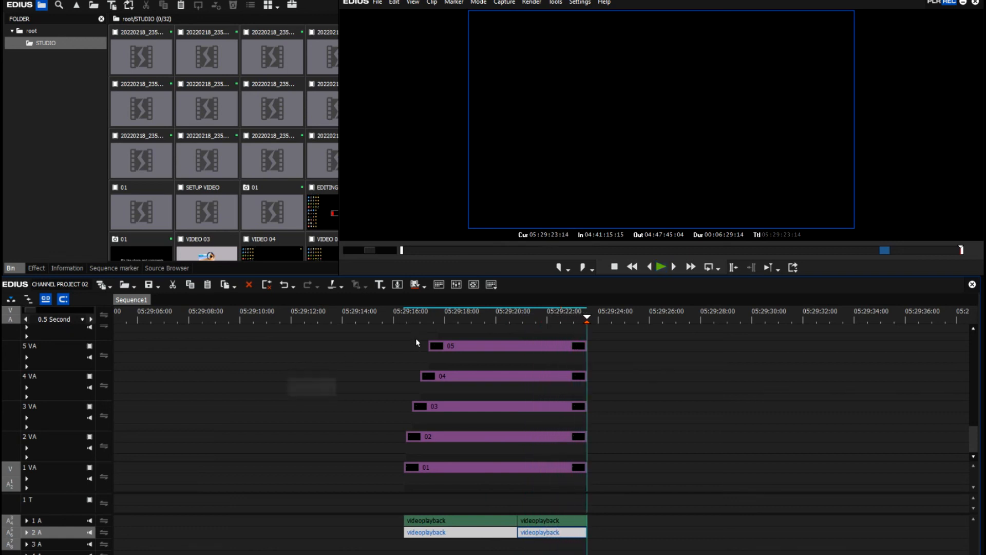
scroll(587, 431, "up", 3)
scroll(676, 438, "down", 1)
scroll(652, 399, "down", 2)
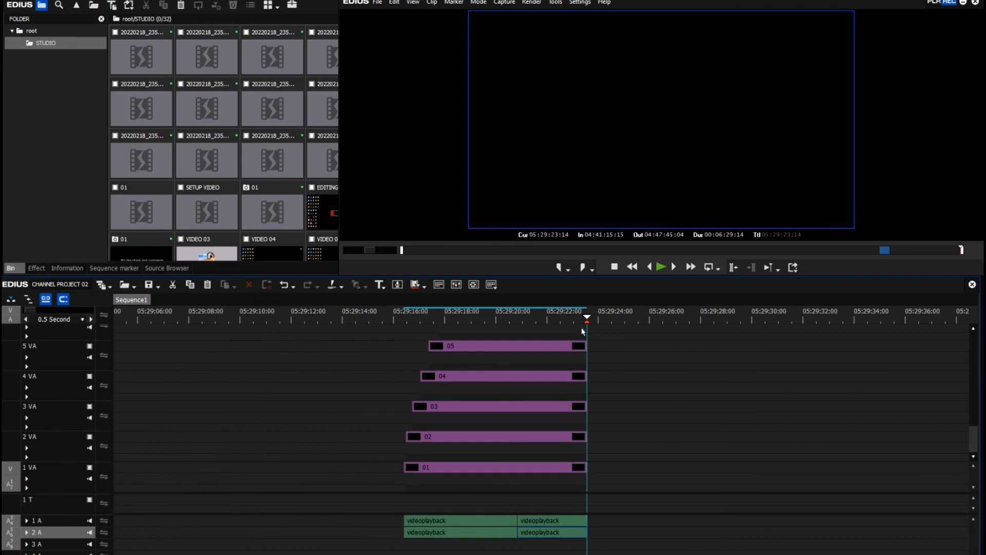
- Add the videoplayback audio file from the Downloads folder to track 2 A, starting at about 05:29:25:16 behind the existing segments
left_click_drag(556, 322, 395, 355)
key("s")
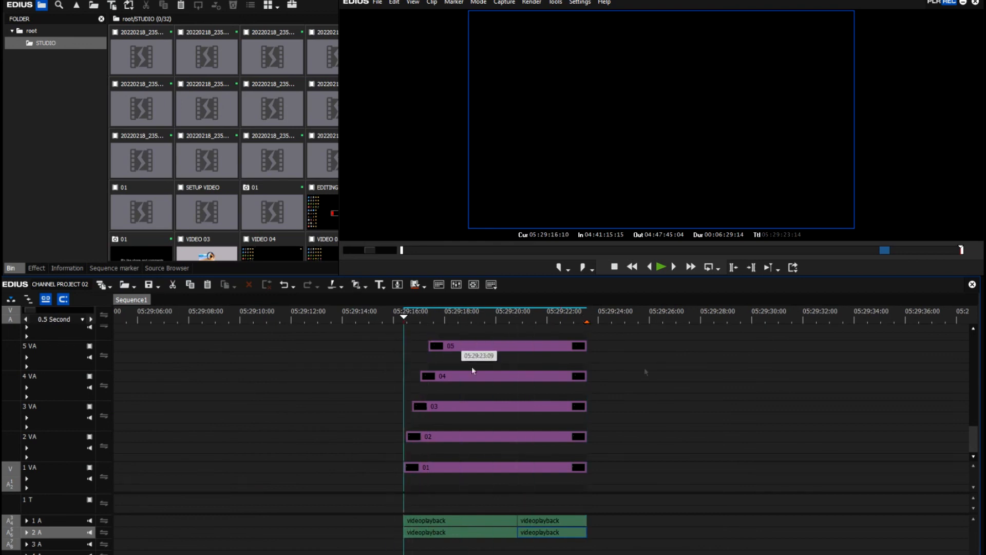
key("alt+Tab")
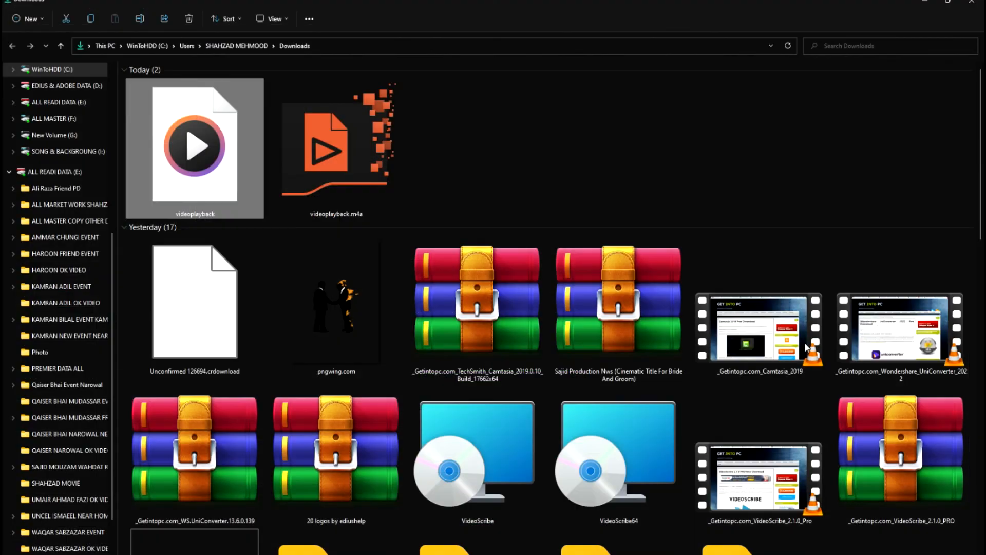
left_click_drag(201, 163, 664, 370)
key("alt+Tab")
key("alt+Tab")
- Play the newly added videoplayback clip from about 05:29:27:01 to find the sound to keep
left_click(675, 319)
key("space")
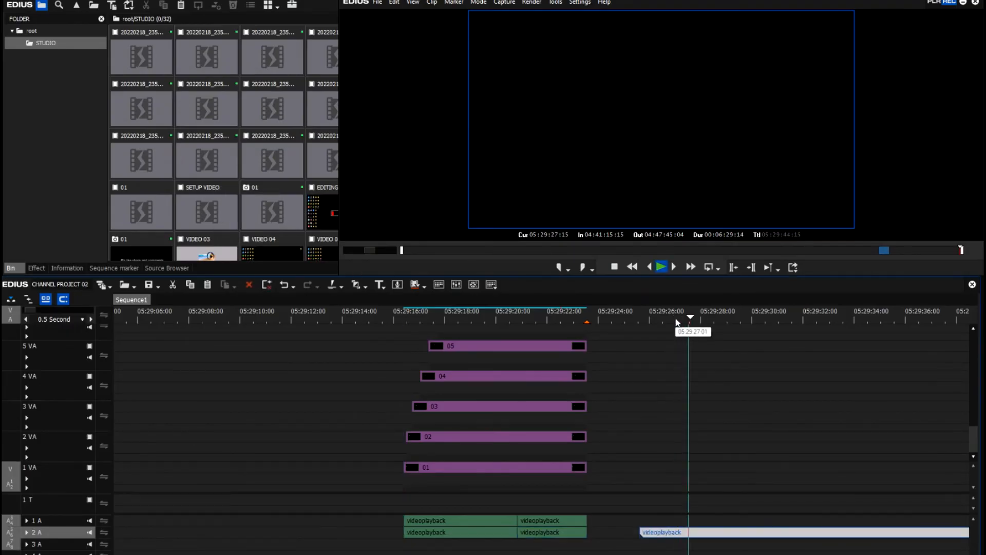
left_click(704, 455)
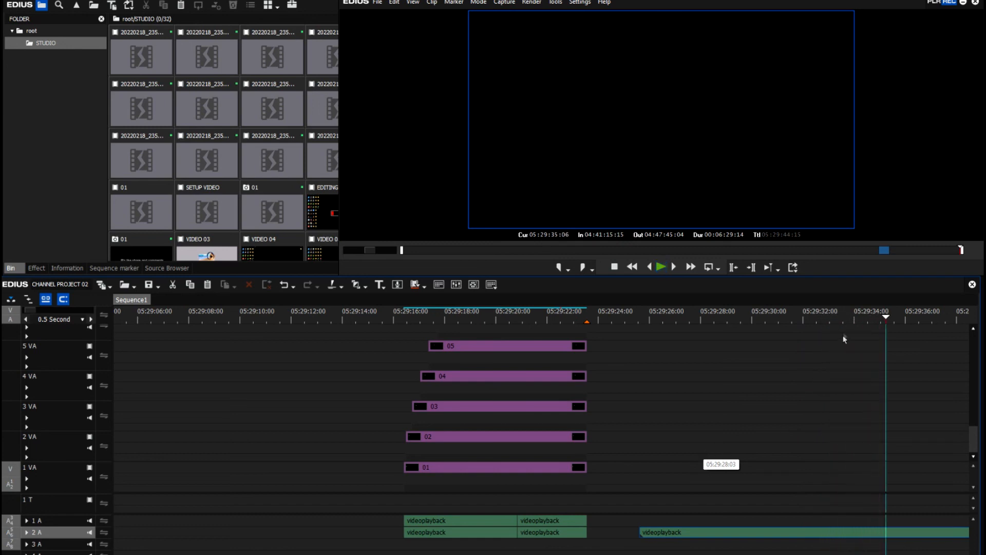
- Isolate the sound between 05:29:33:23 and 05:29:34:14, delete the clip's other parts, and place it on track 3 A ending at 05:29:23:14
left_click(851, 320)
left_click(870, 531)
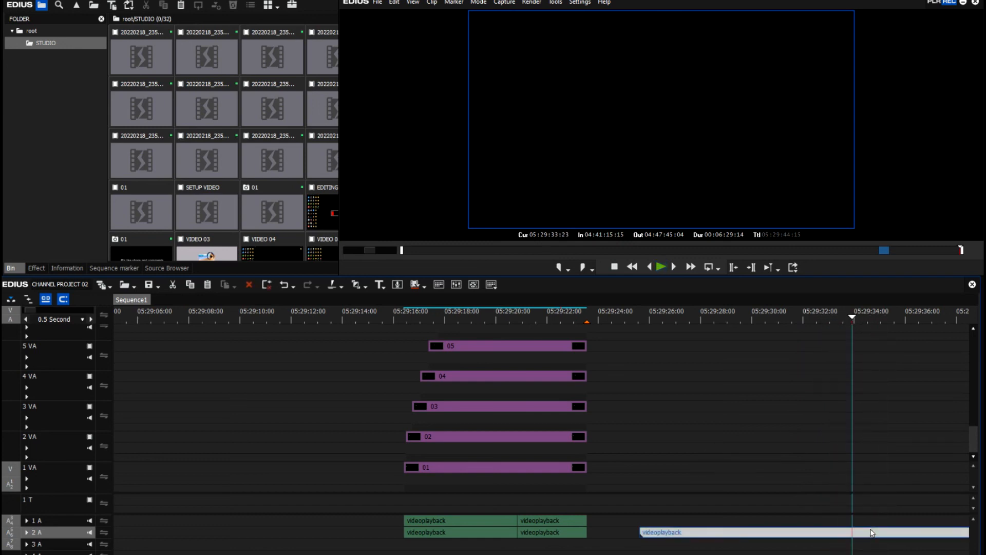
key("c")
left_click_drag(854, 315, 869, 317)
left_click(822, 533)
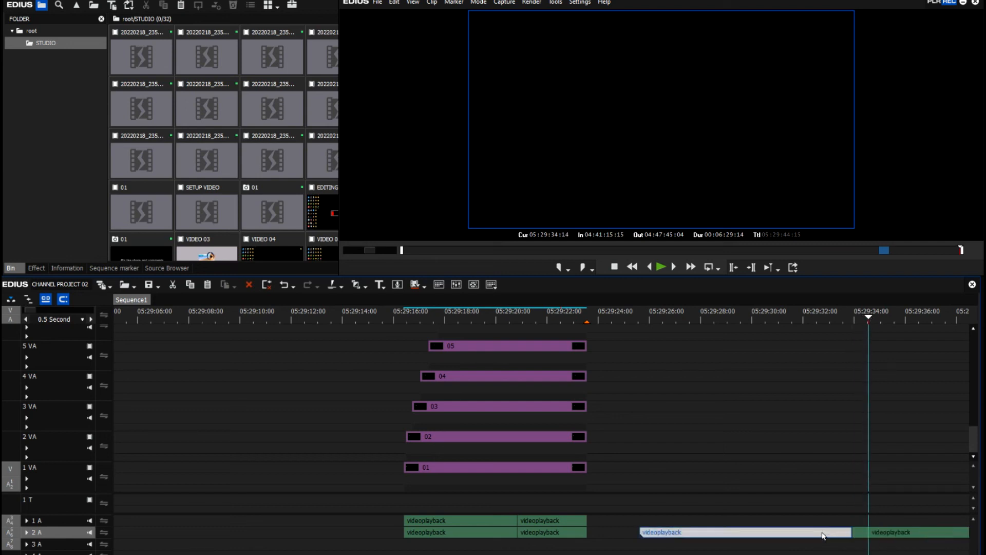
key("Delete")
left_click(900, 536)
key("Delete")
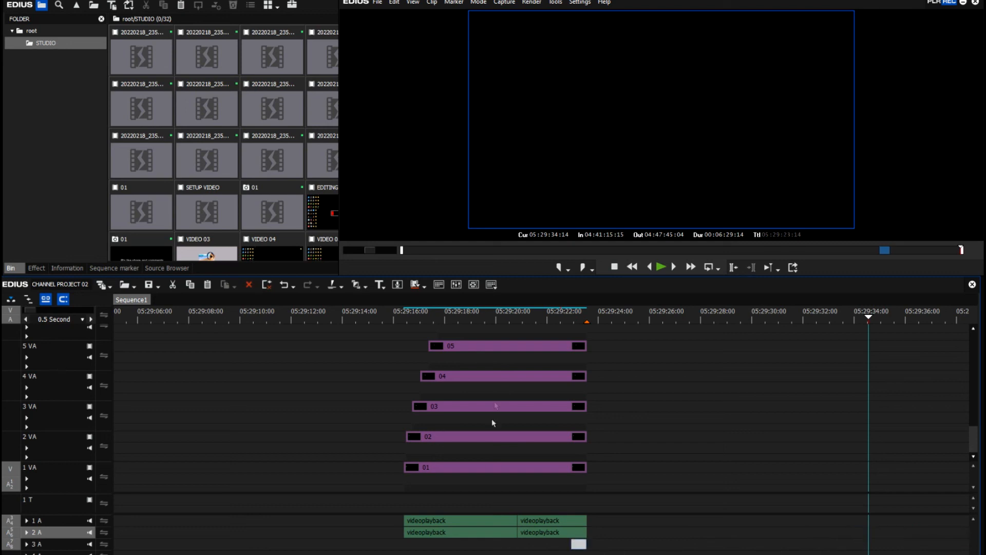
- Play the ending of the logo animation, and replay the whole sequence from its start to check the layered sound
left_click(540, 318)
key("space")
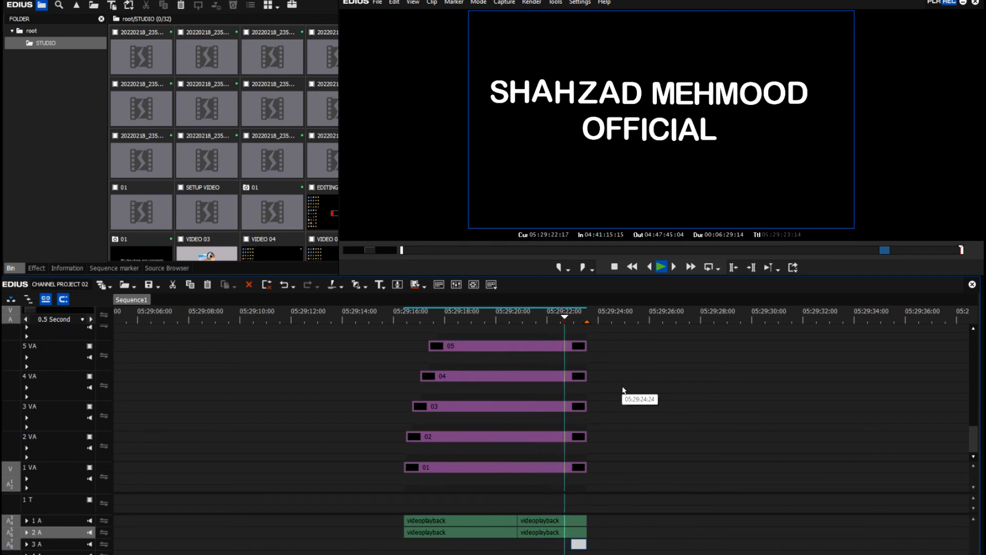
left_click(405, 318)
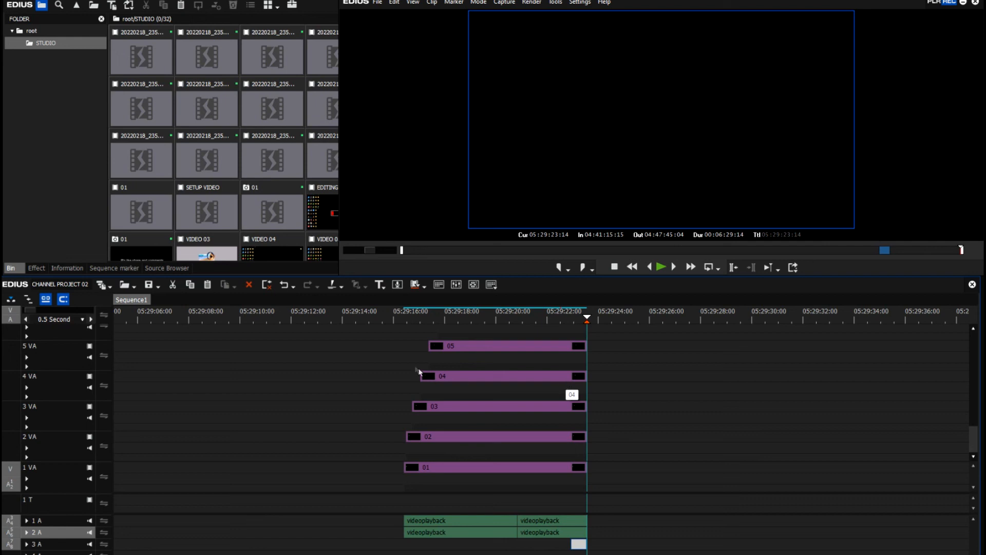
- Mark the logo animation for export with an In point at 05:29:16:10 and an Out point at 05:29:23:14
left_click(398, 320)
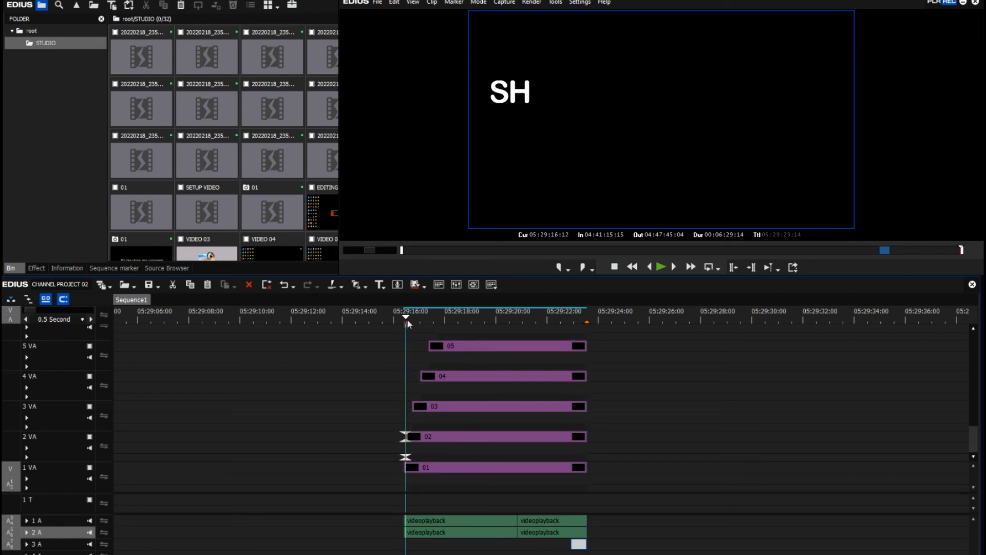
key("i")
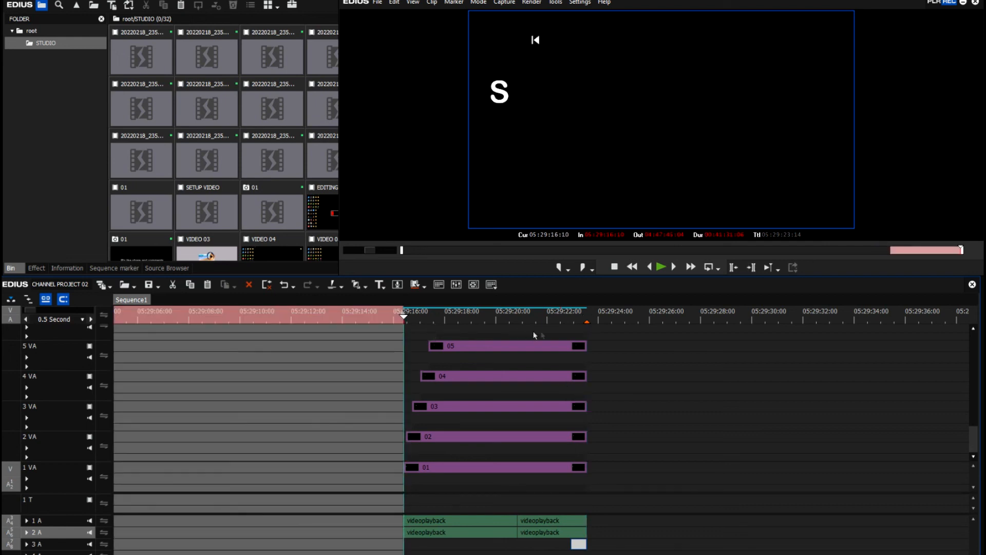
mouse_move(586, 320)
left_mouse_down()
mouse_move(616, 320)
mouse_move(587, 322)
left_mouse_up()
key("o")
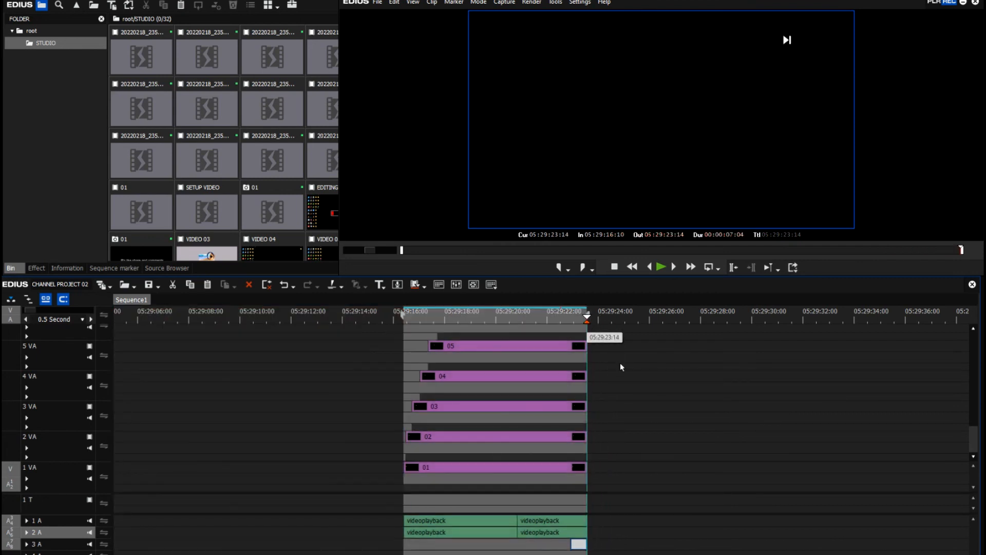
- Open the batch export list and delete the existing VIDEO 11.mpg entry
key("ctrl+F11")
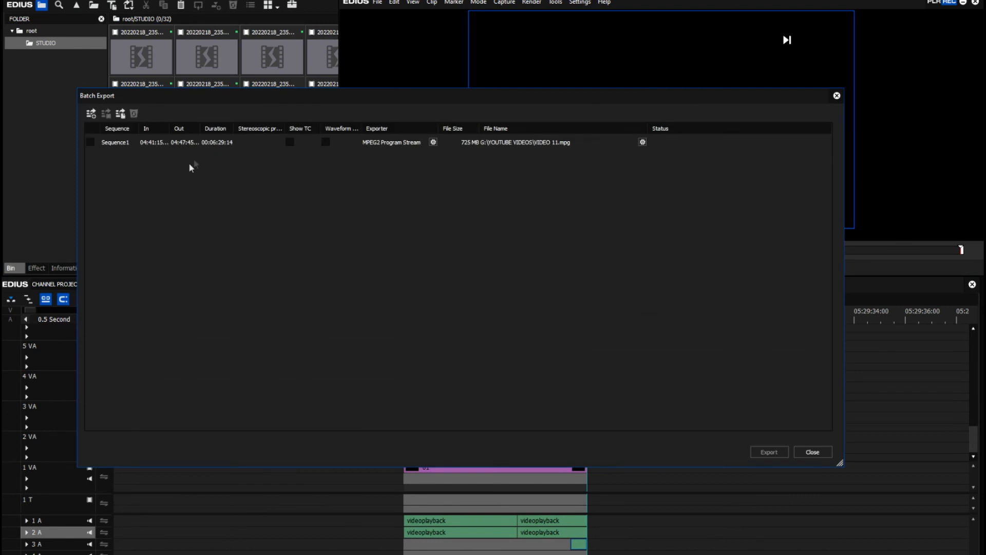
double_click(202, 148)
left_click(244, 149)
key("Delete")
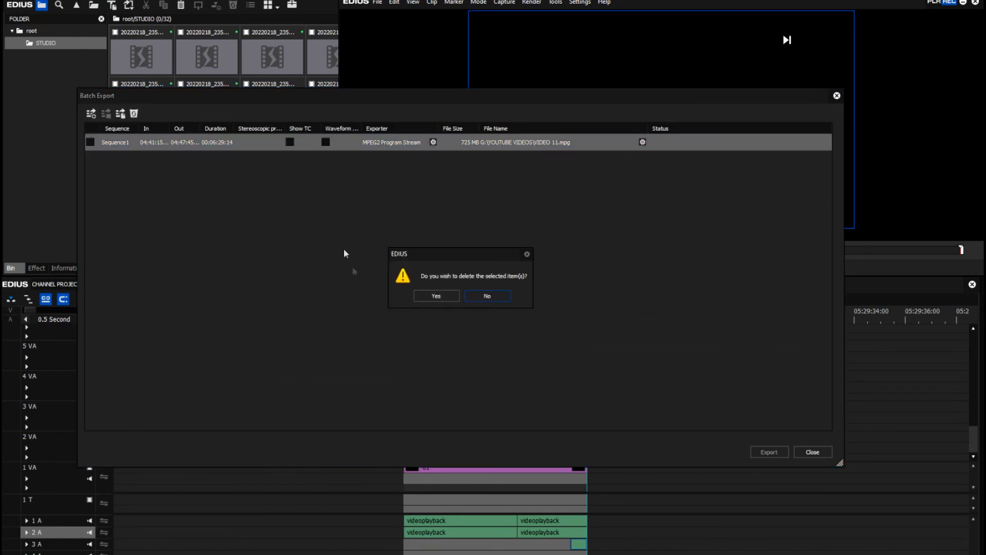
left_click(433, 298)
- Add a new batch export entry using the MPEG2 Program Stream exporter, limited to the range between In and Out
right_click(344, 231)
left_click(354, 237)
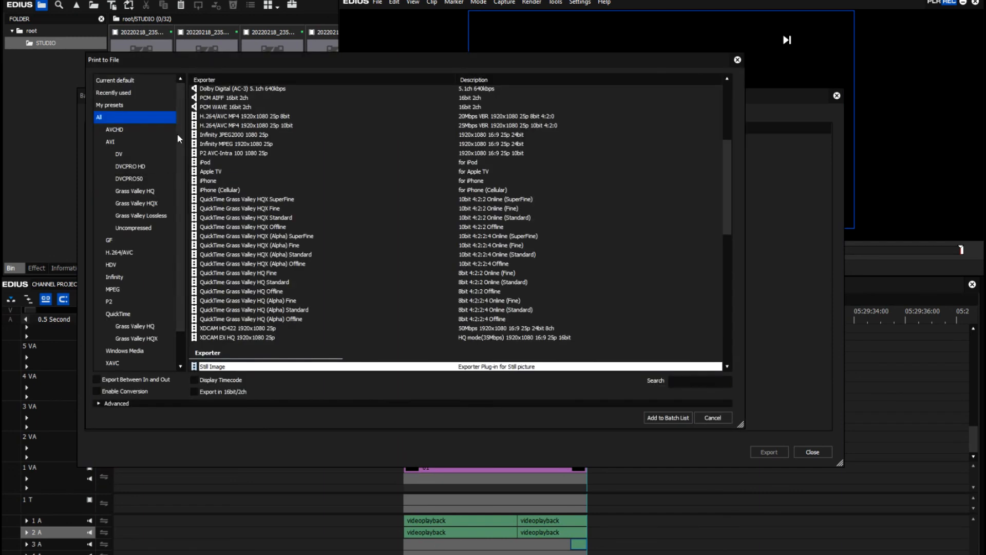
scroll(138, 216, "down", 1)
left_click(113, 252)
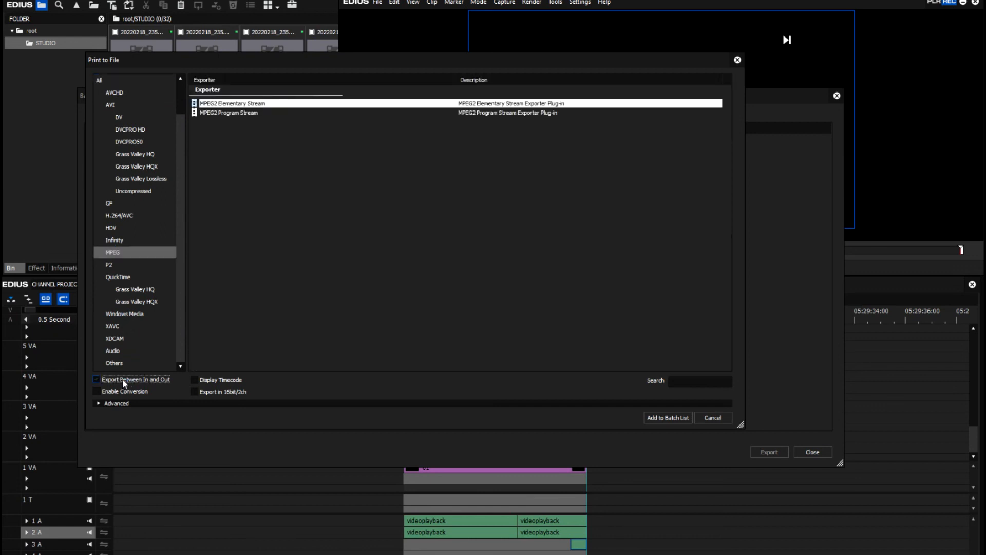
left_click(661, 419)
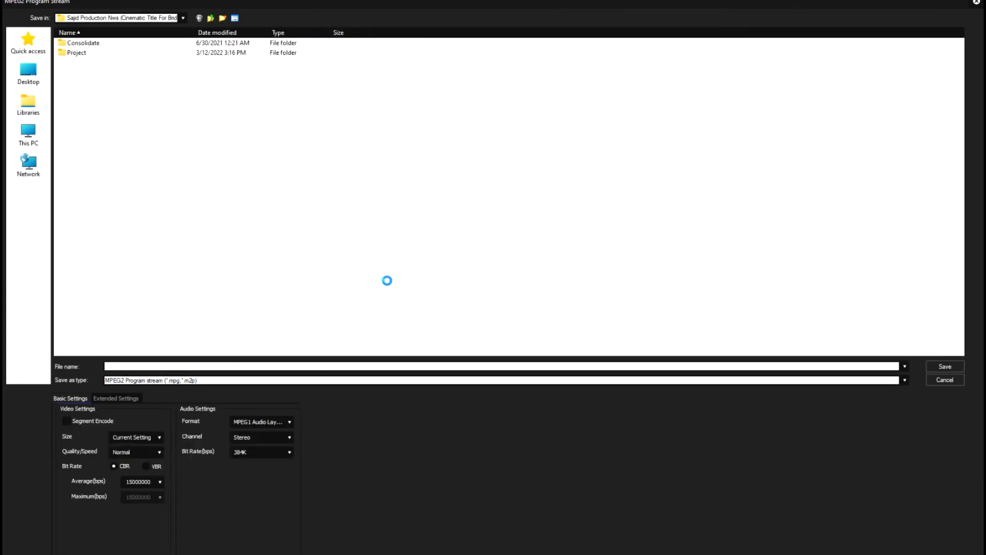
- Set the export destination to the Desktop and name the file TYPNING SOUND LOGO
right_click(383, 282)
left_click(29, 77)
left_click(180, 365)
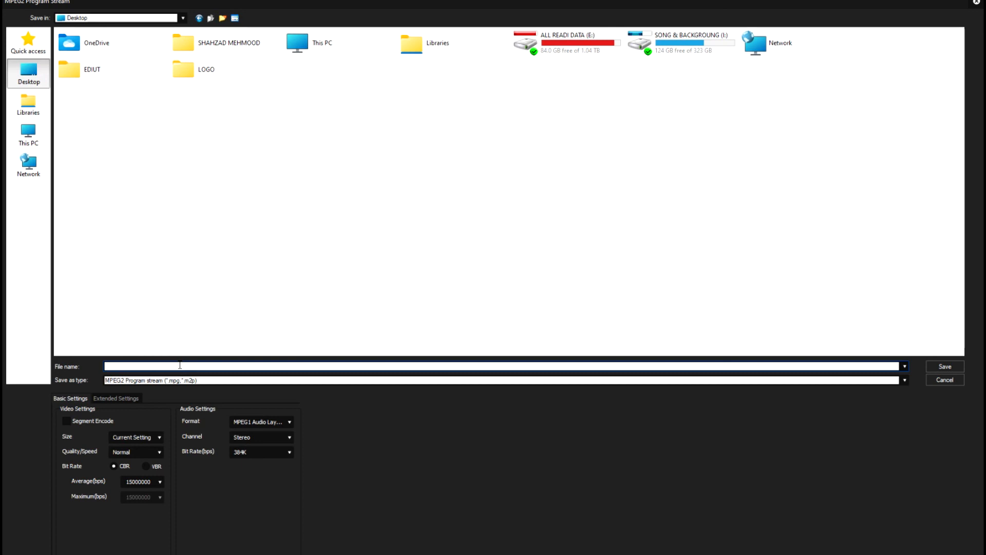
type("T")
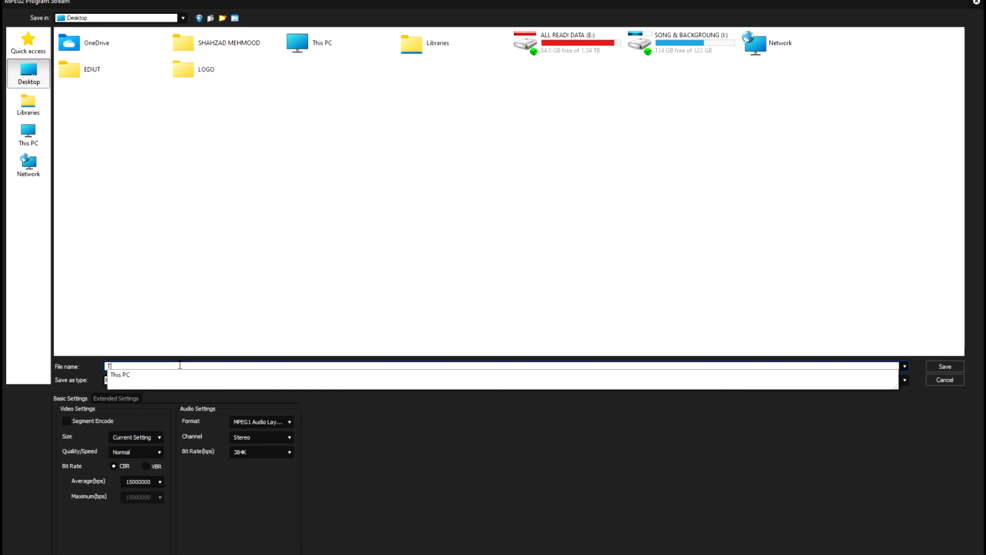
type("YPNING SOUND LOGO")
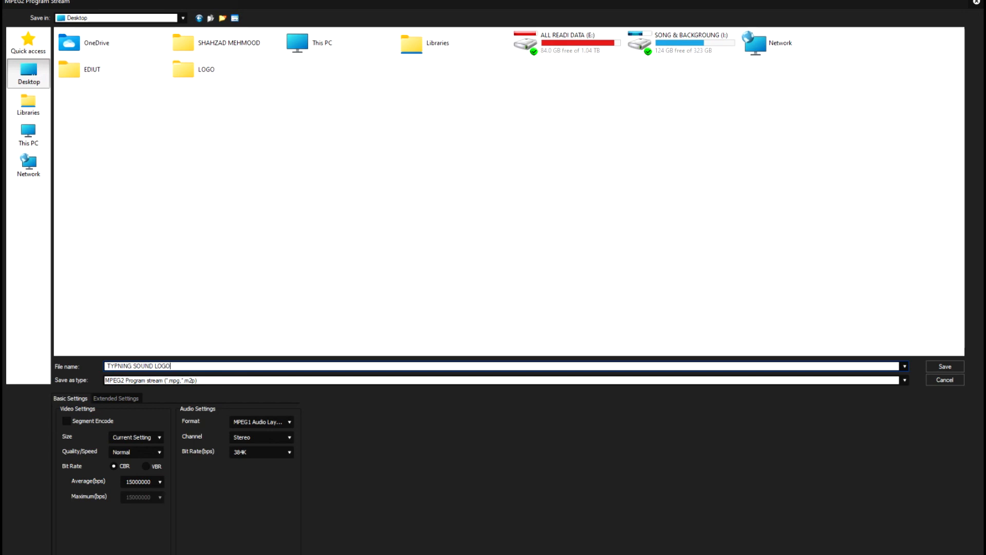
- Enable Segment Encode and VBR bit rate for the MPEG2 file, save the entry, and run the batch export
left_click(66, 421)
left_click(146, 466)
left_click(951, 367)
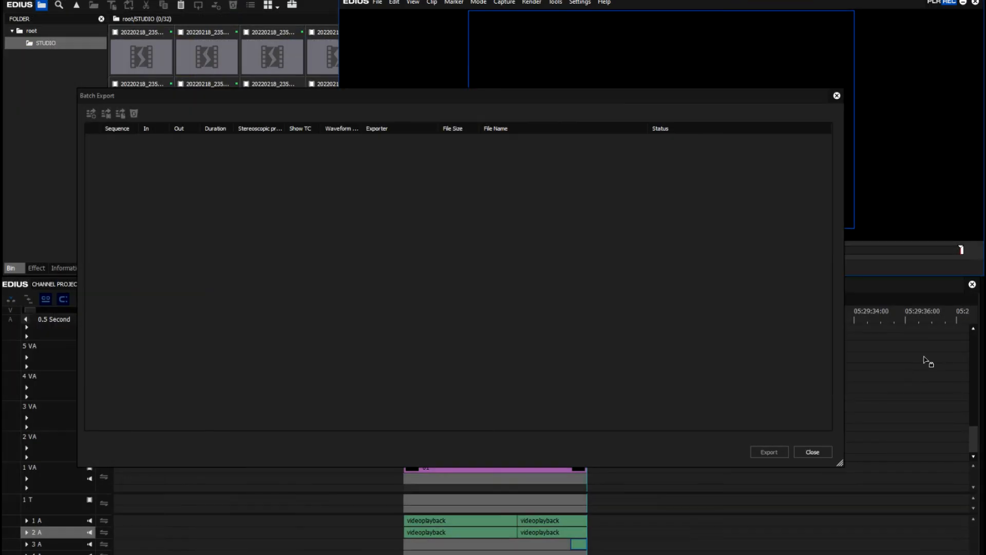
left_click(766, 453)
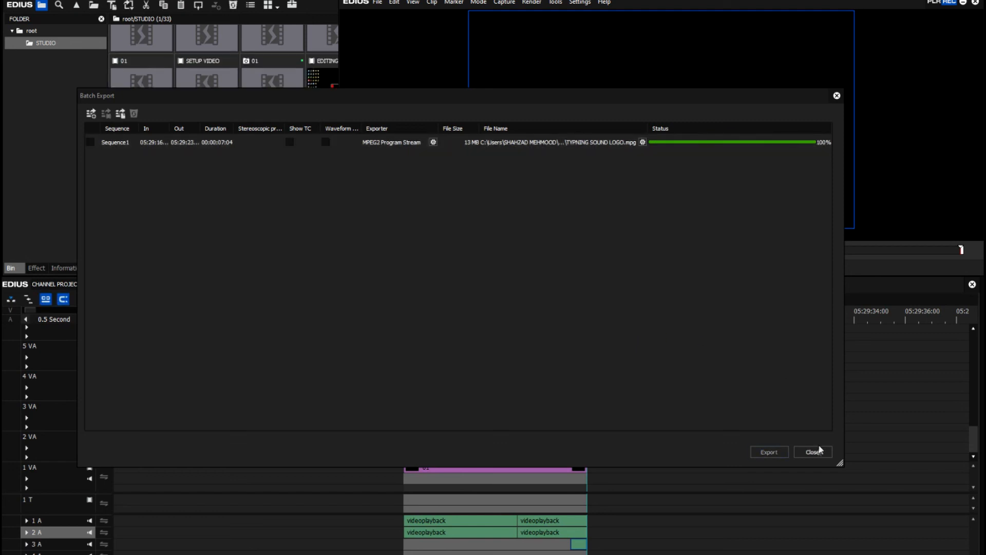
left_click(813, 452)
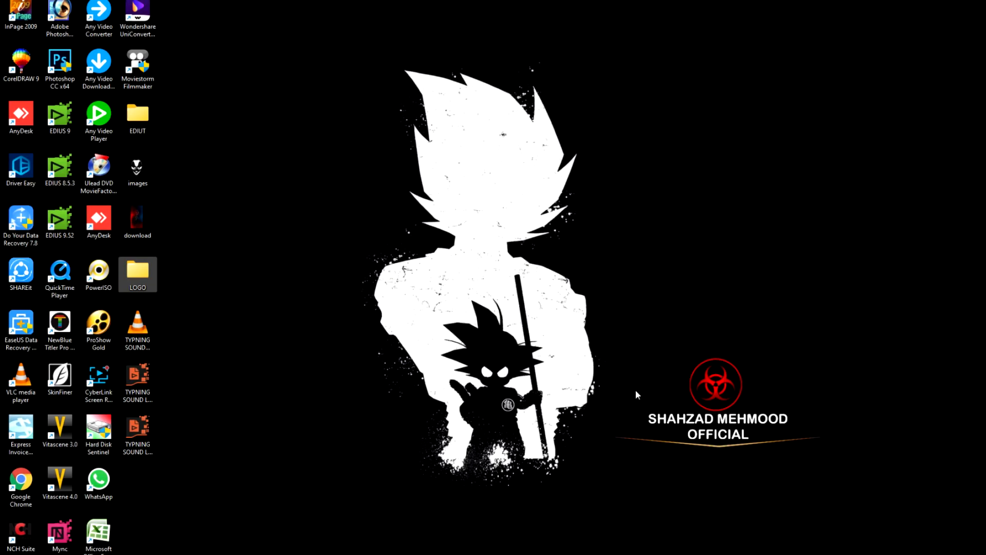
- Switch to the Windows desktop and open the exported logo video with VLC media player as the permanent app for .mpg files
left_click(356, 431)
right_click(315, 370)
left_click(350, 409)
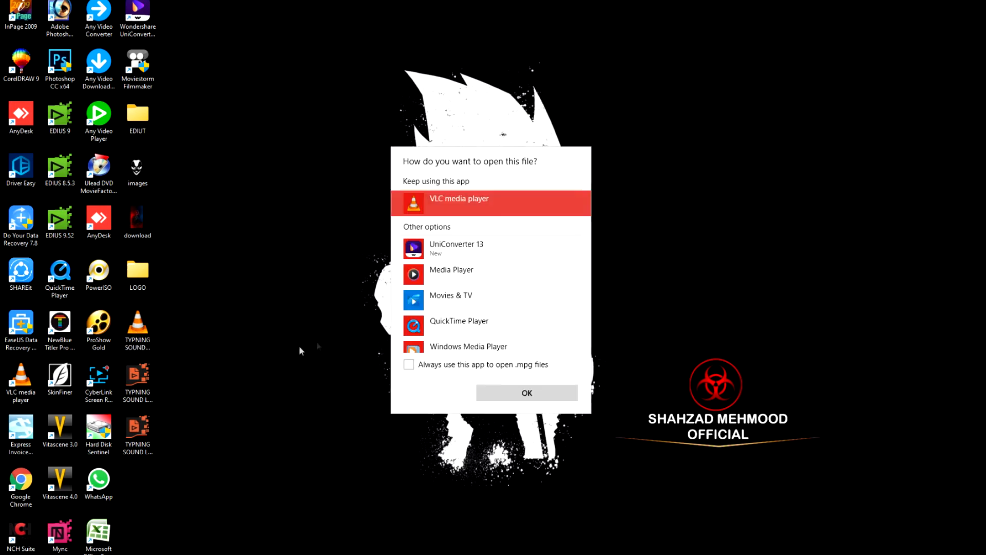
left_click(409, 364)
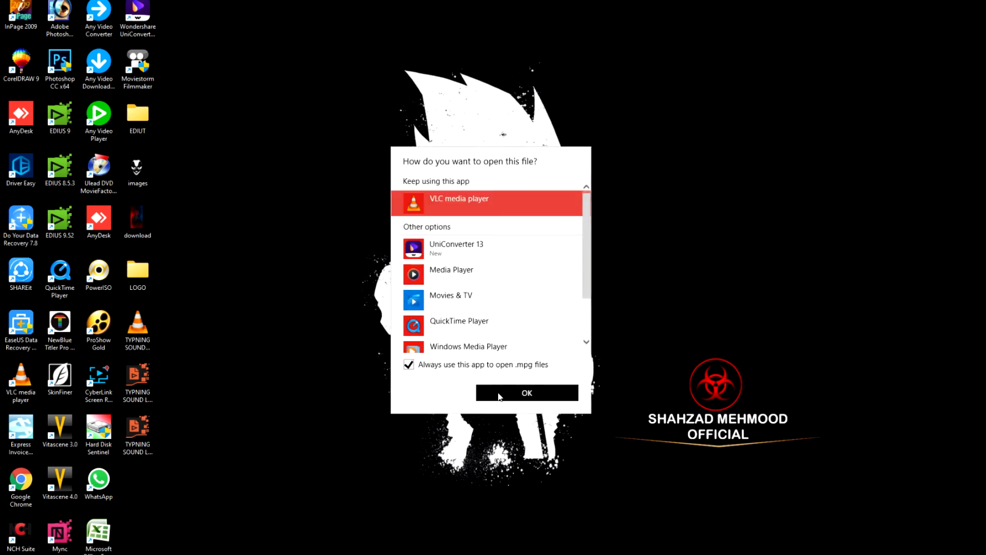
left_click(521, 392)
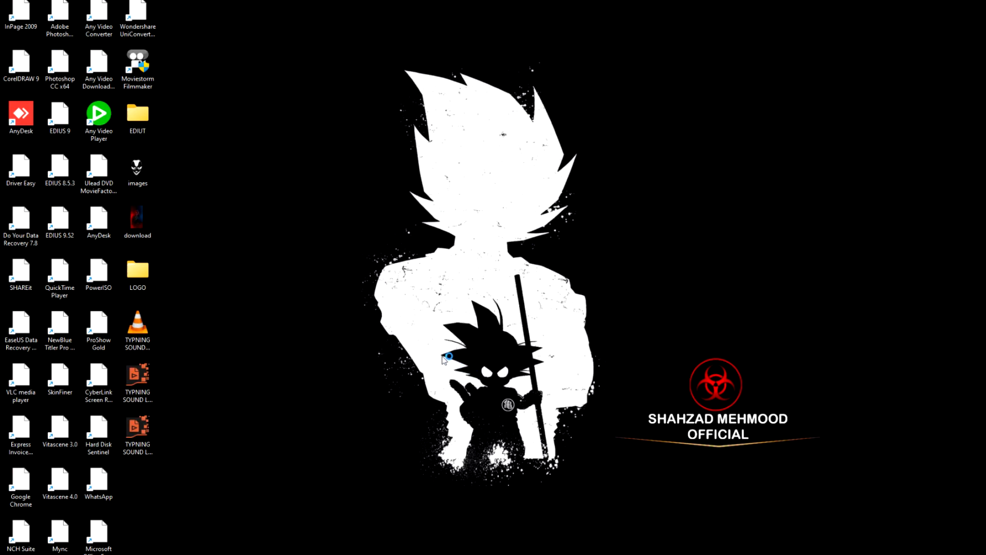